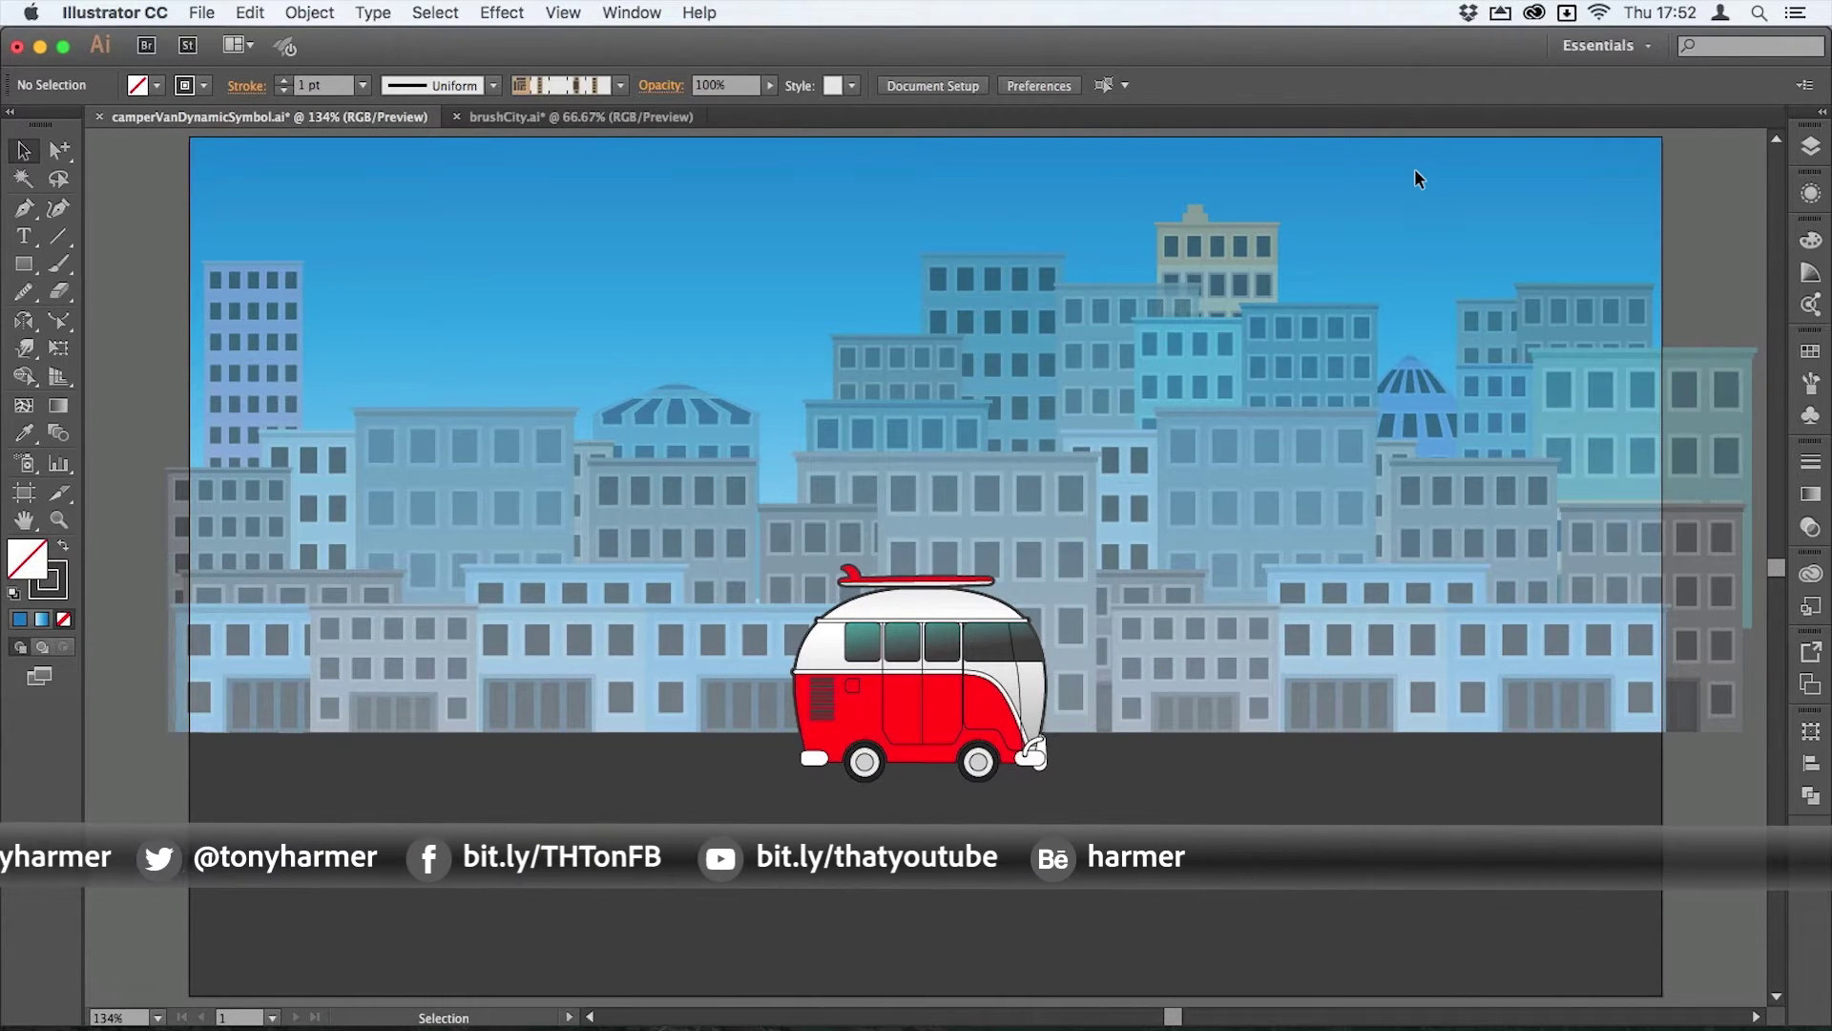
- Hide the city and bg layers and make the van layer active
left_click(1811, 146)
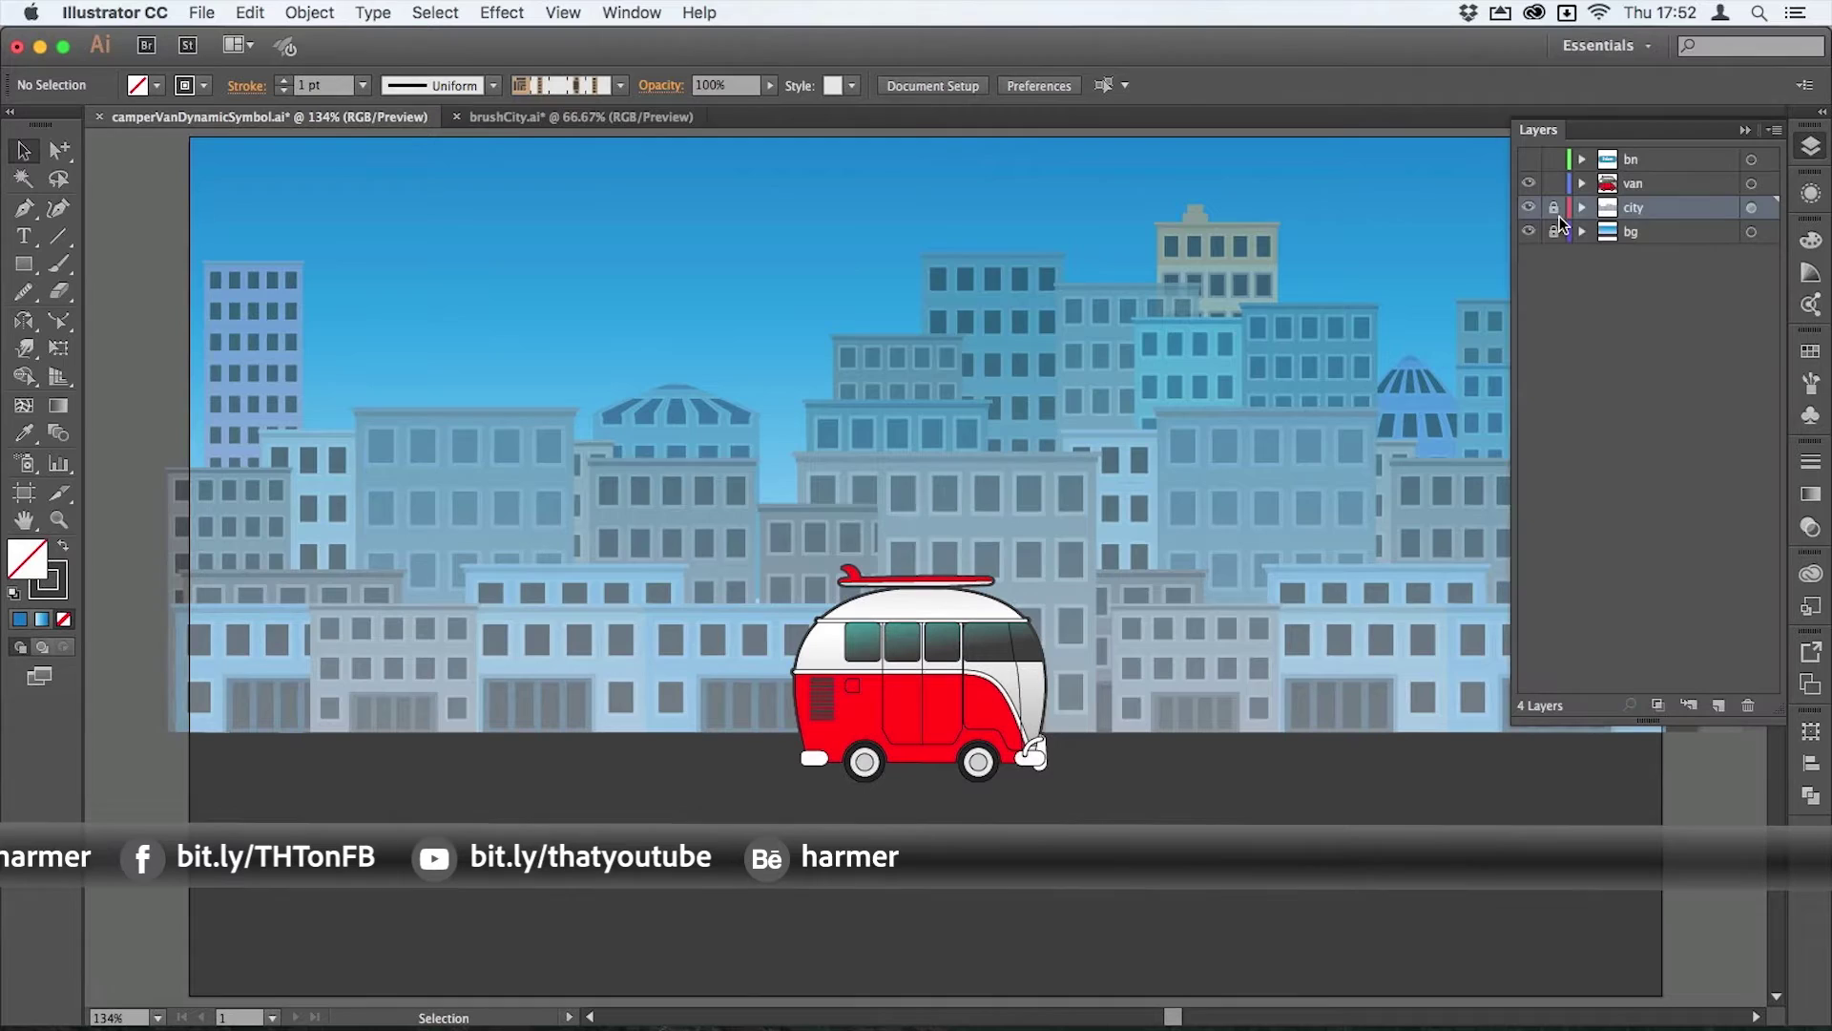
left_click(1529, 207)
left_click(1529, 231)
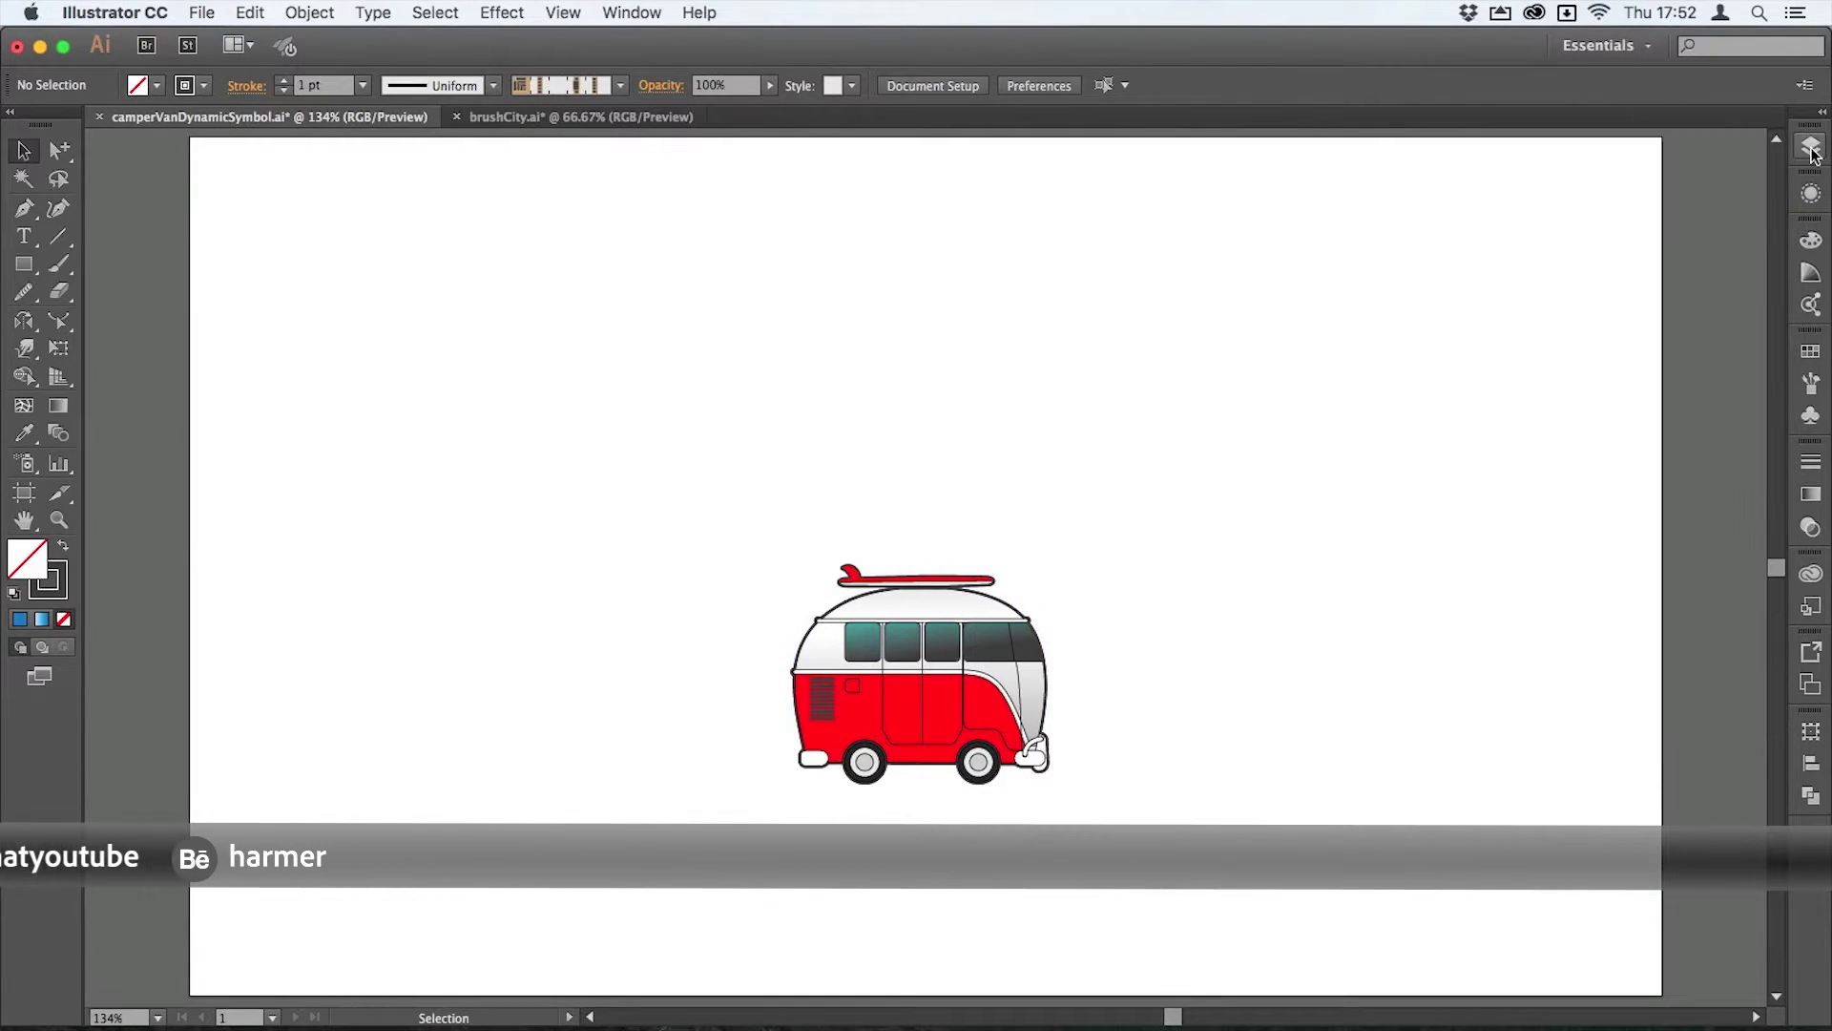
left_click(1659, 186)
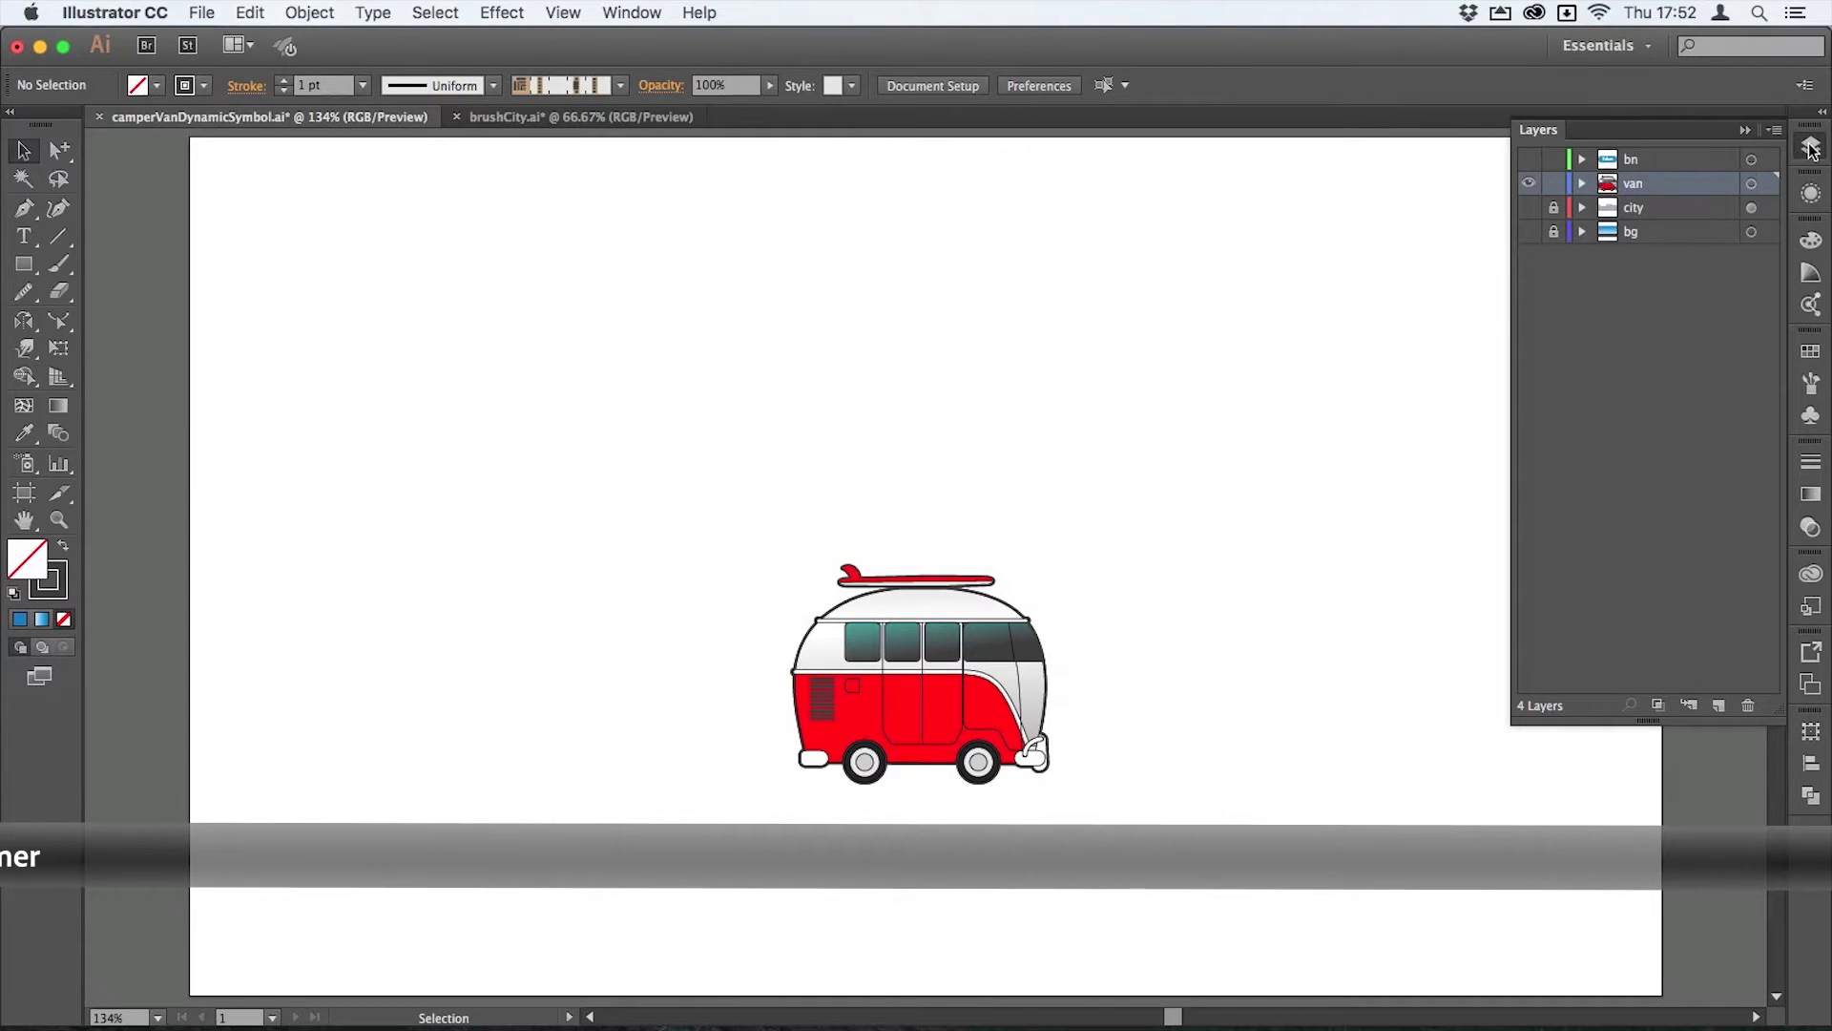
left_click(710, 552)
- Zoom in closely on the red camper van and briefly check it in Outline view
key("z")
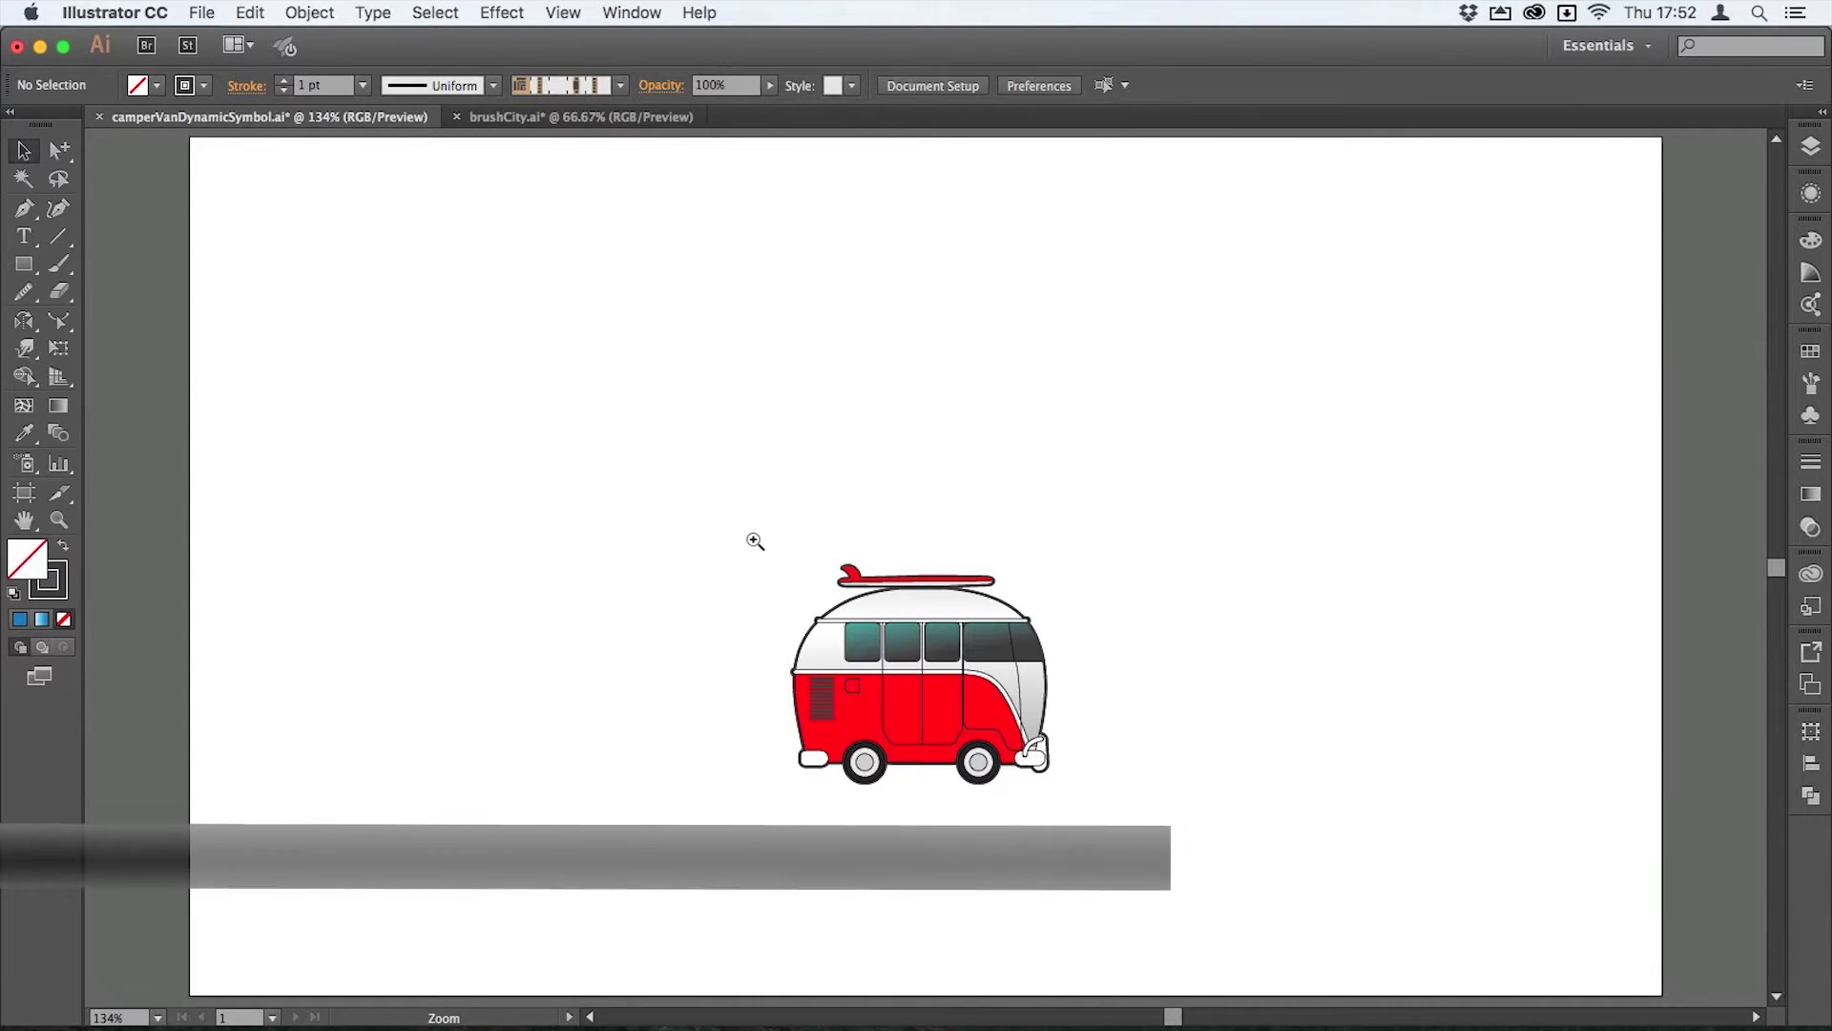
left_click_drag(763, 529, 1088, 833)
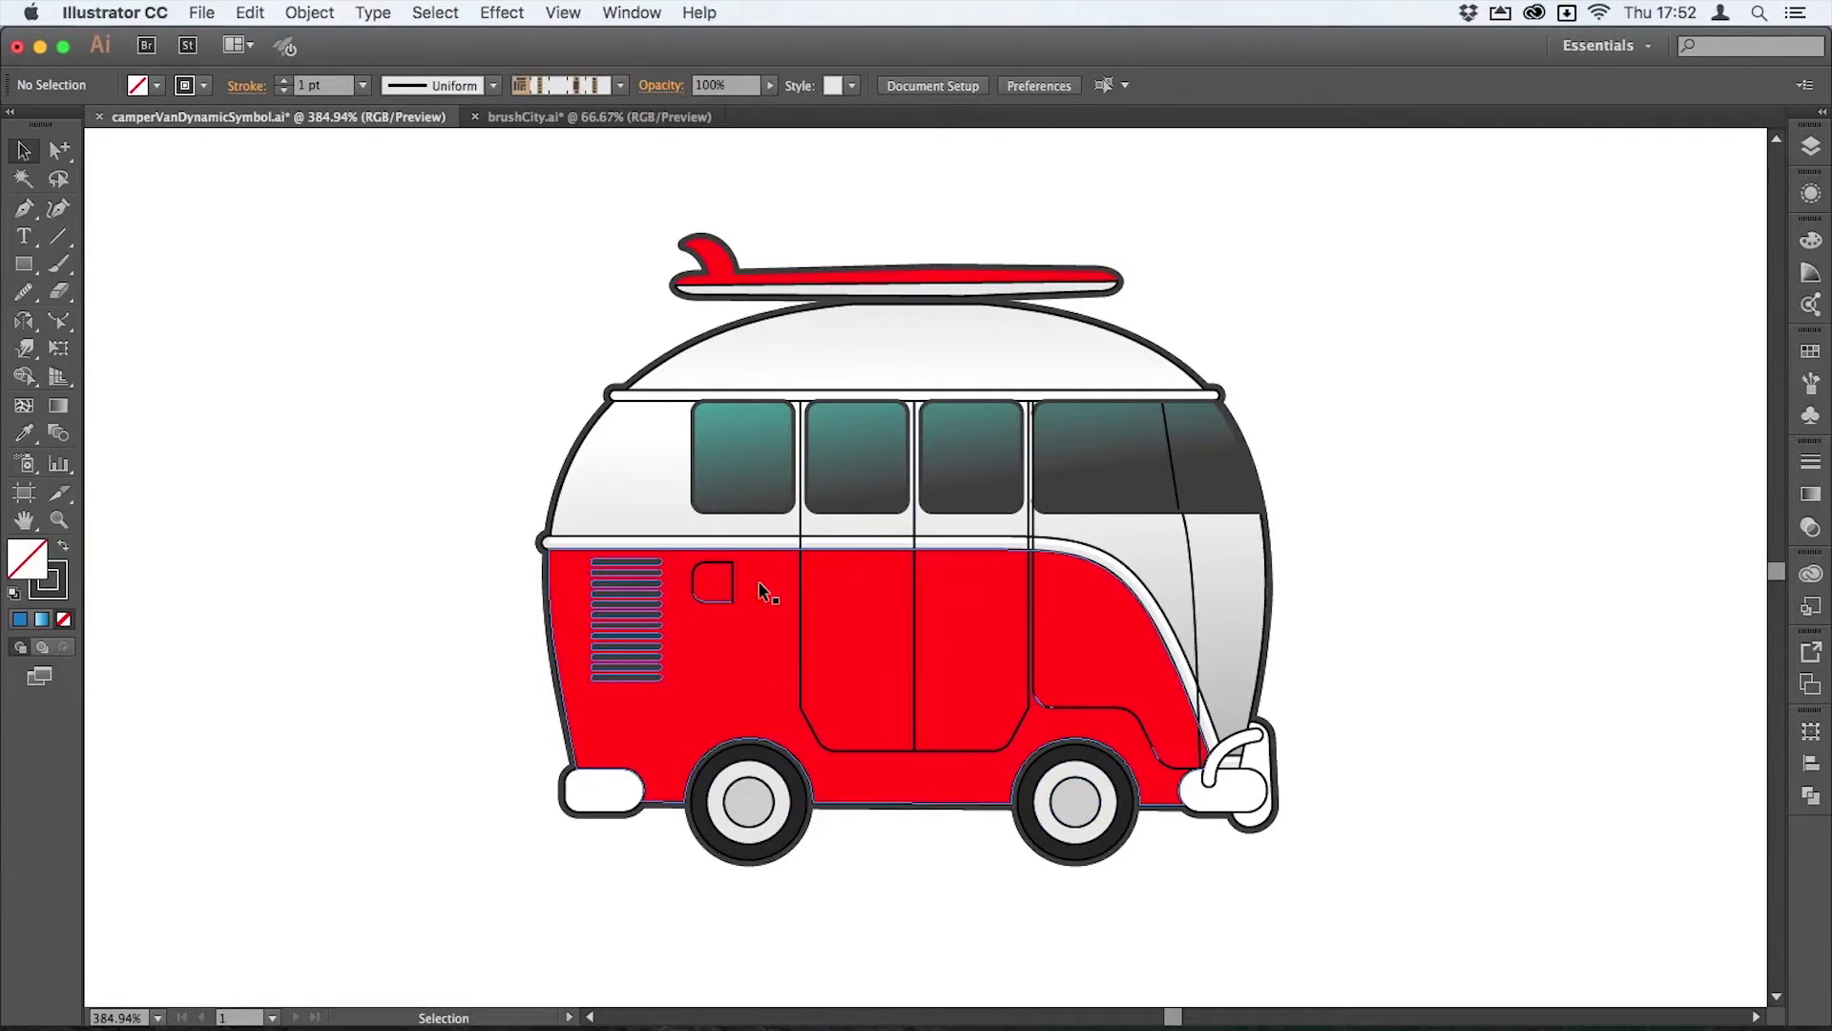
key("ctrl+y")
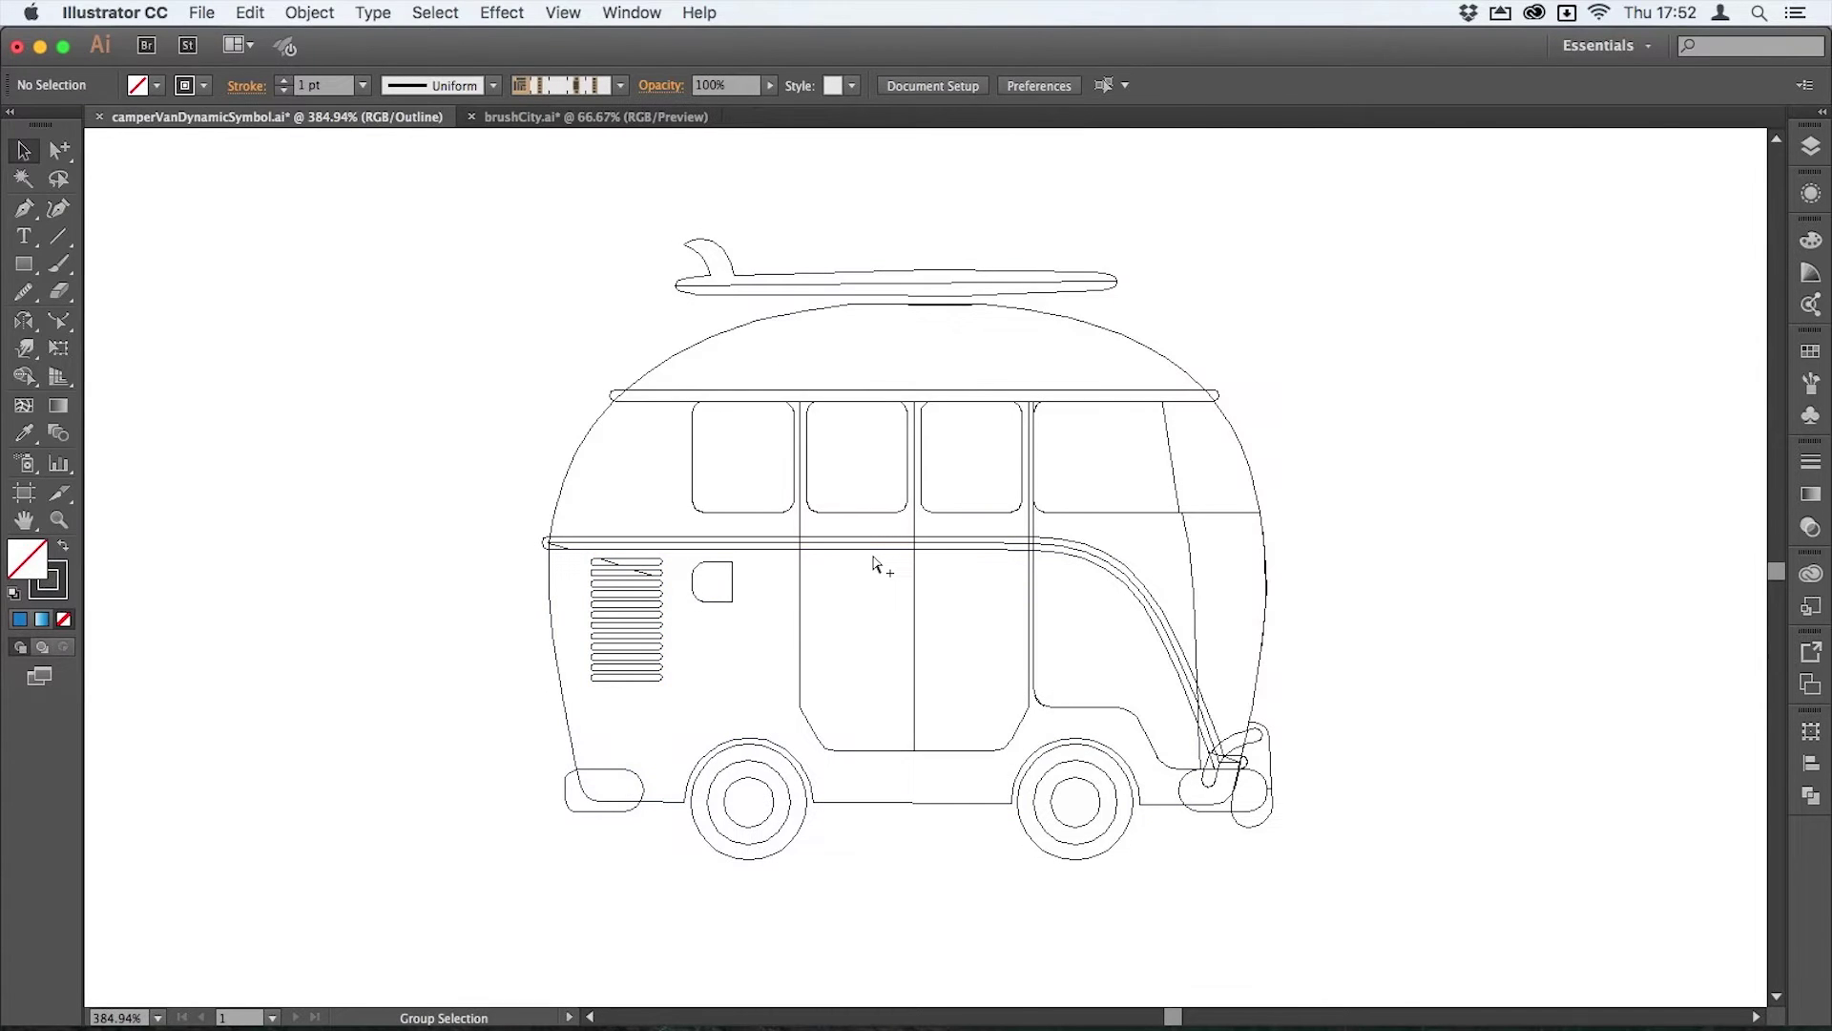
key("ctrl+y")
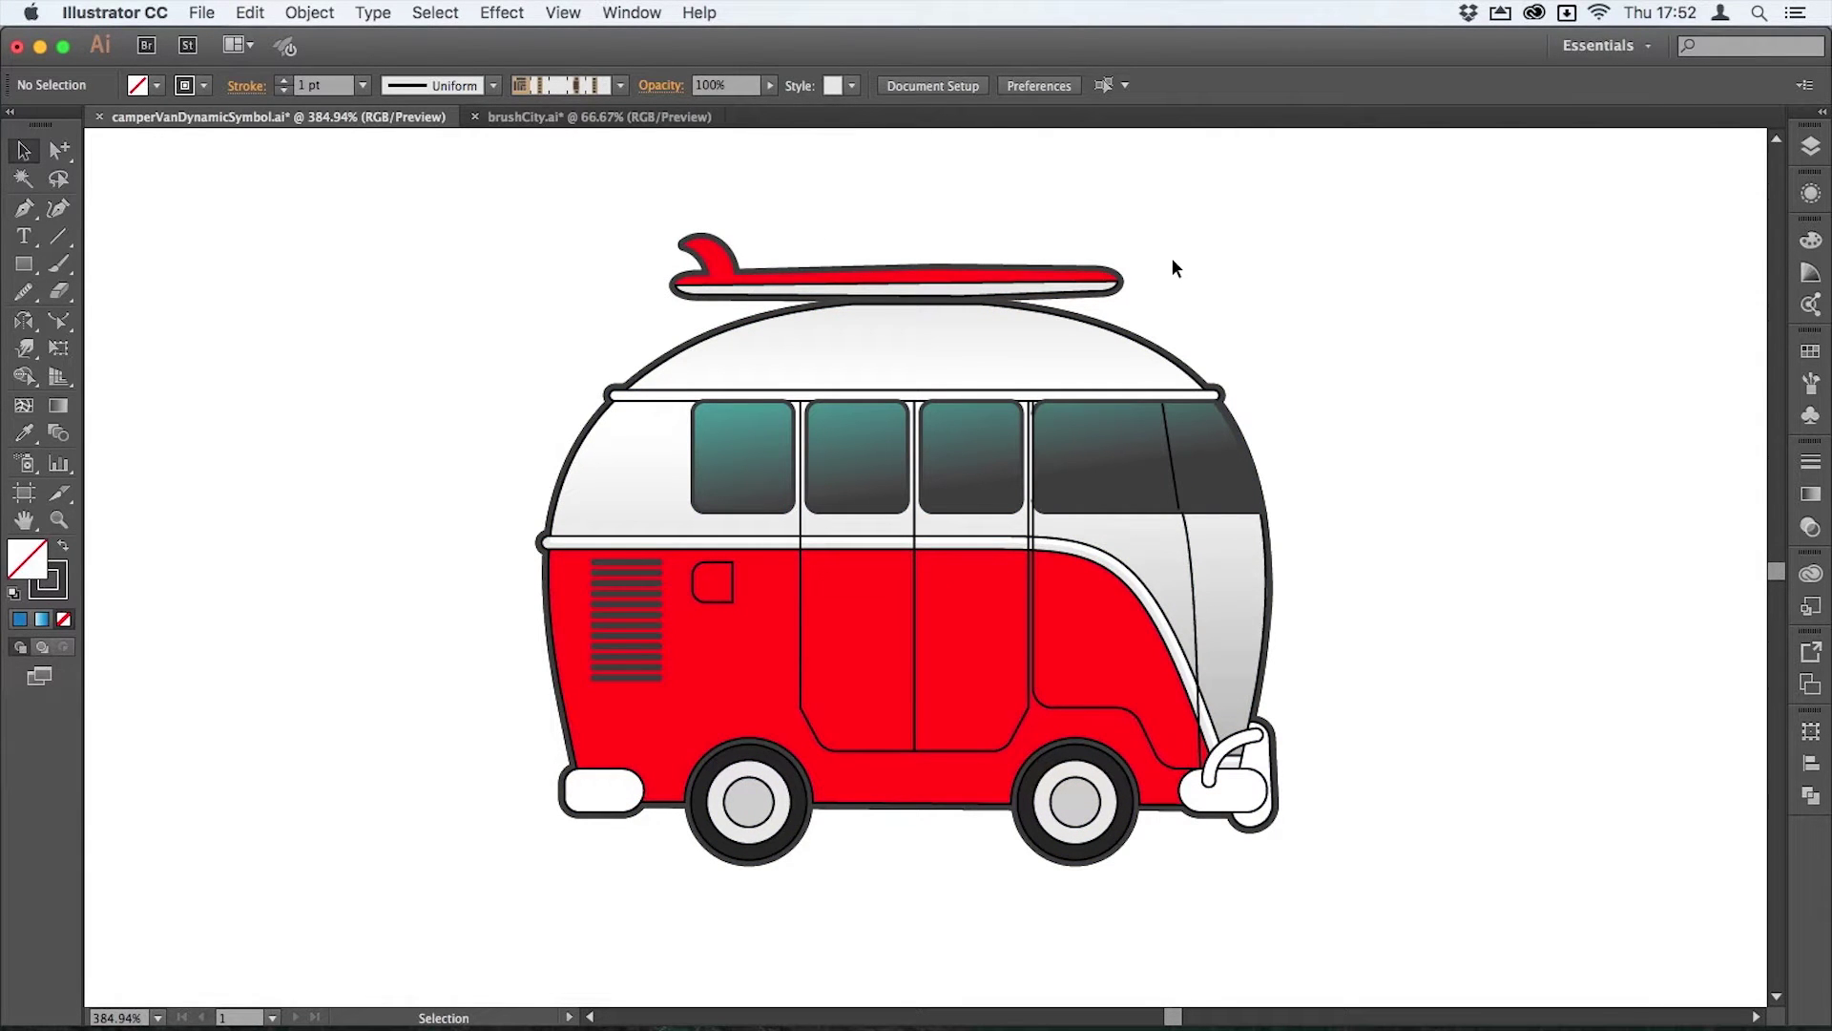
- Drag the selected van artwork into the Symbols panel and save it as dynamic symbol 'campervan'
scroll(1172, 258, "left", 2)
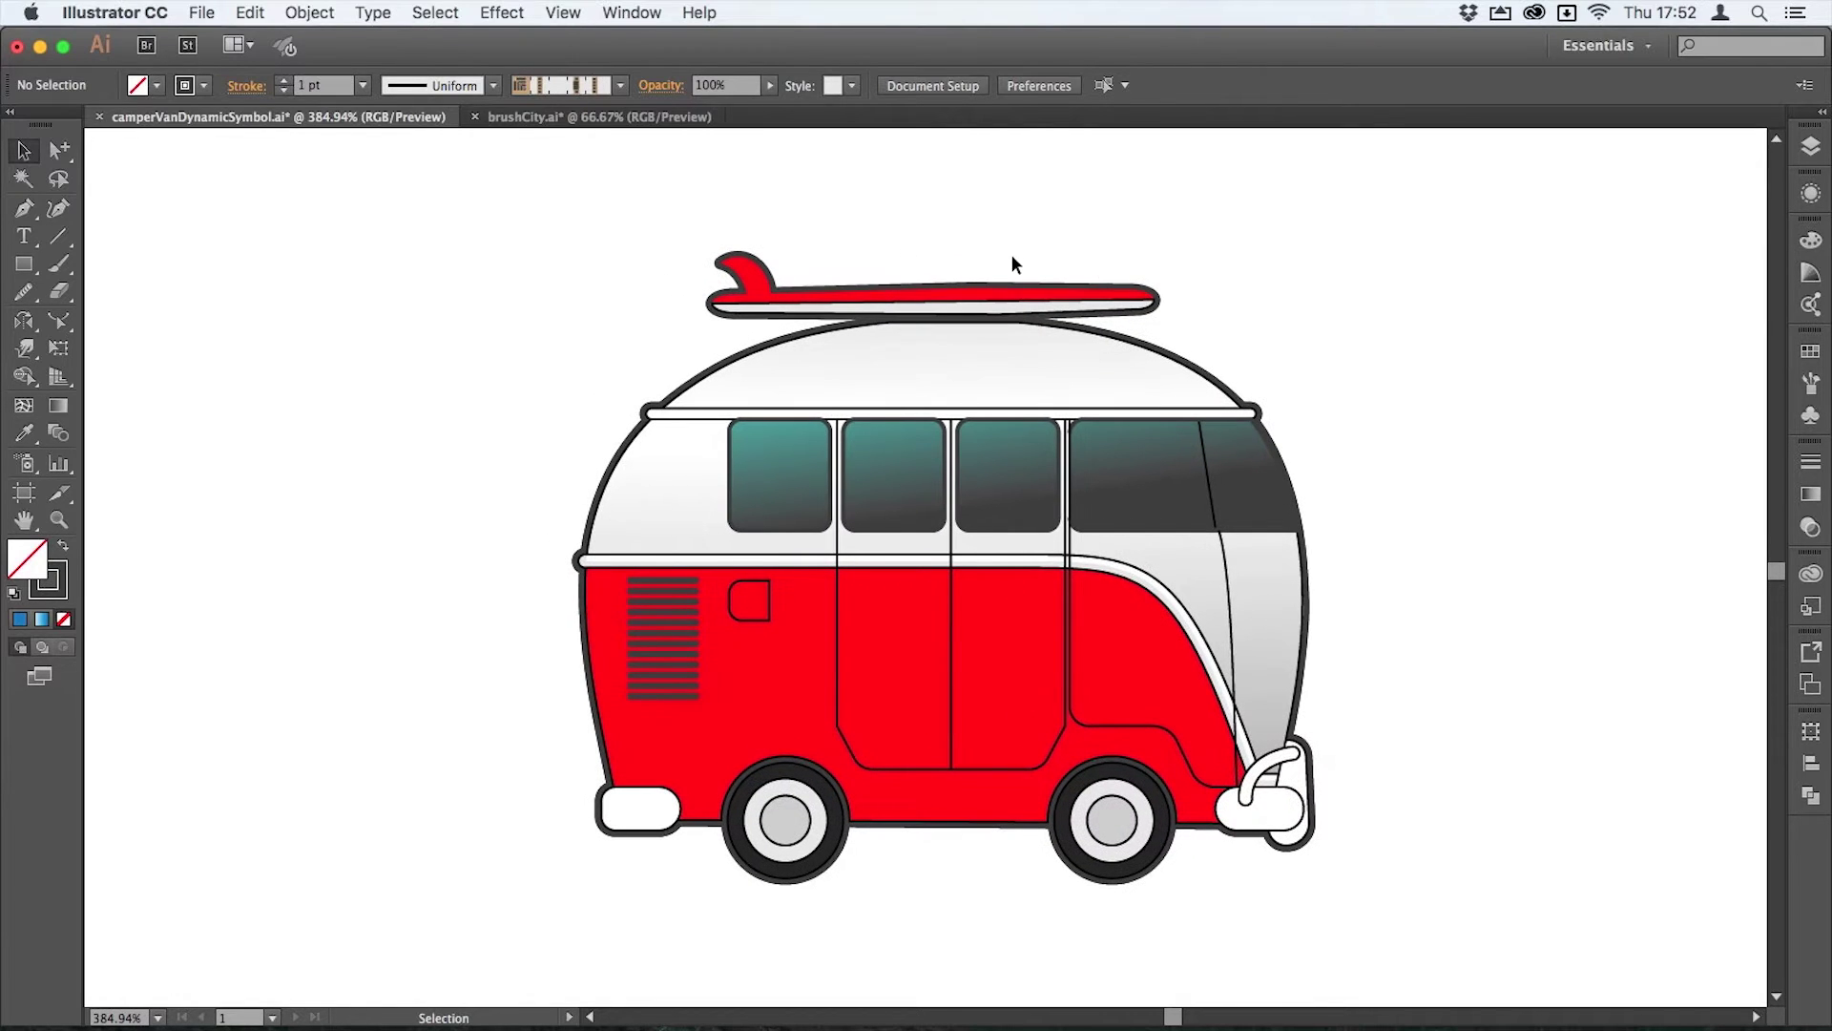
left_click(850, 343)
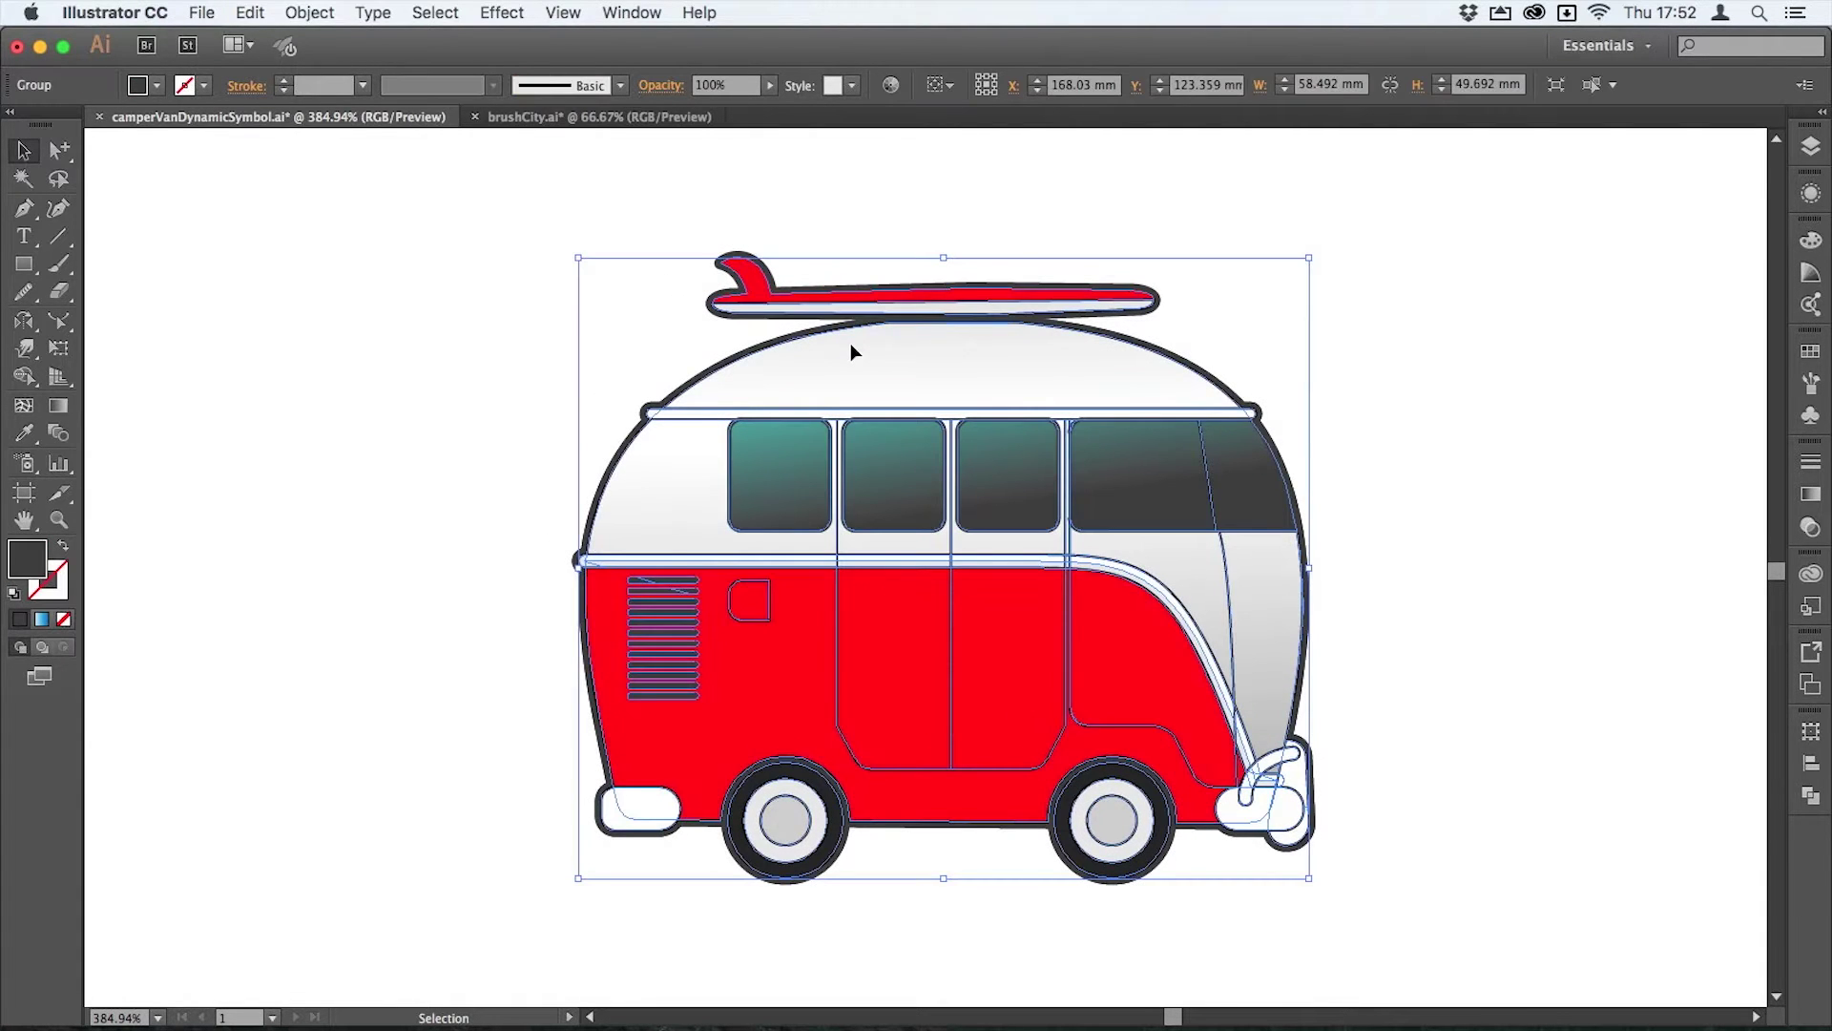
left_click(1808, 418)
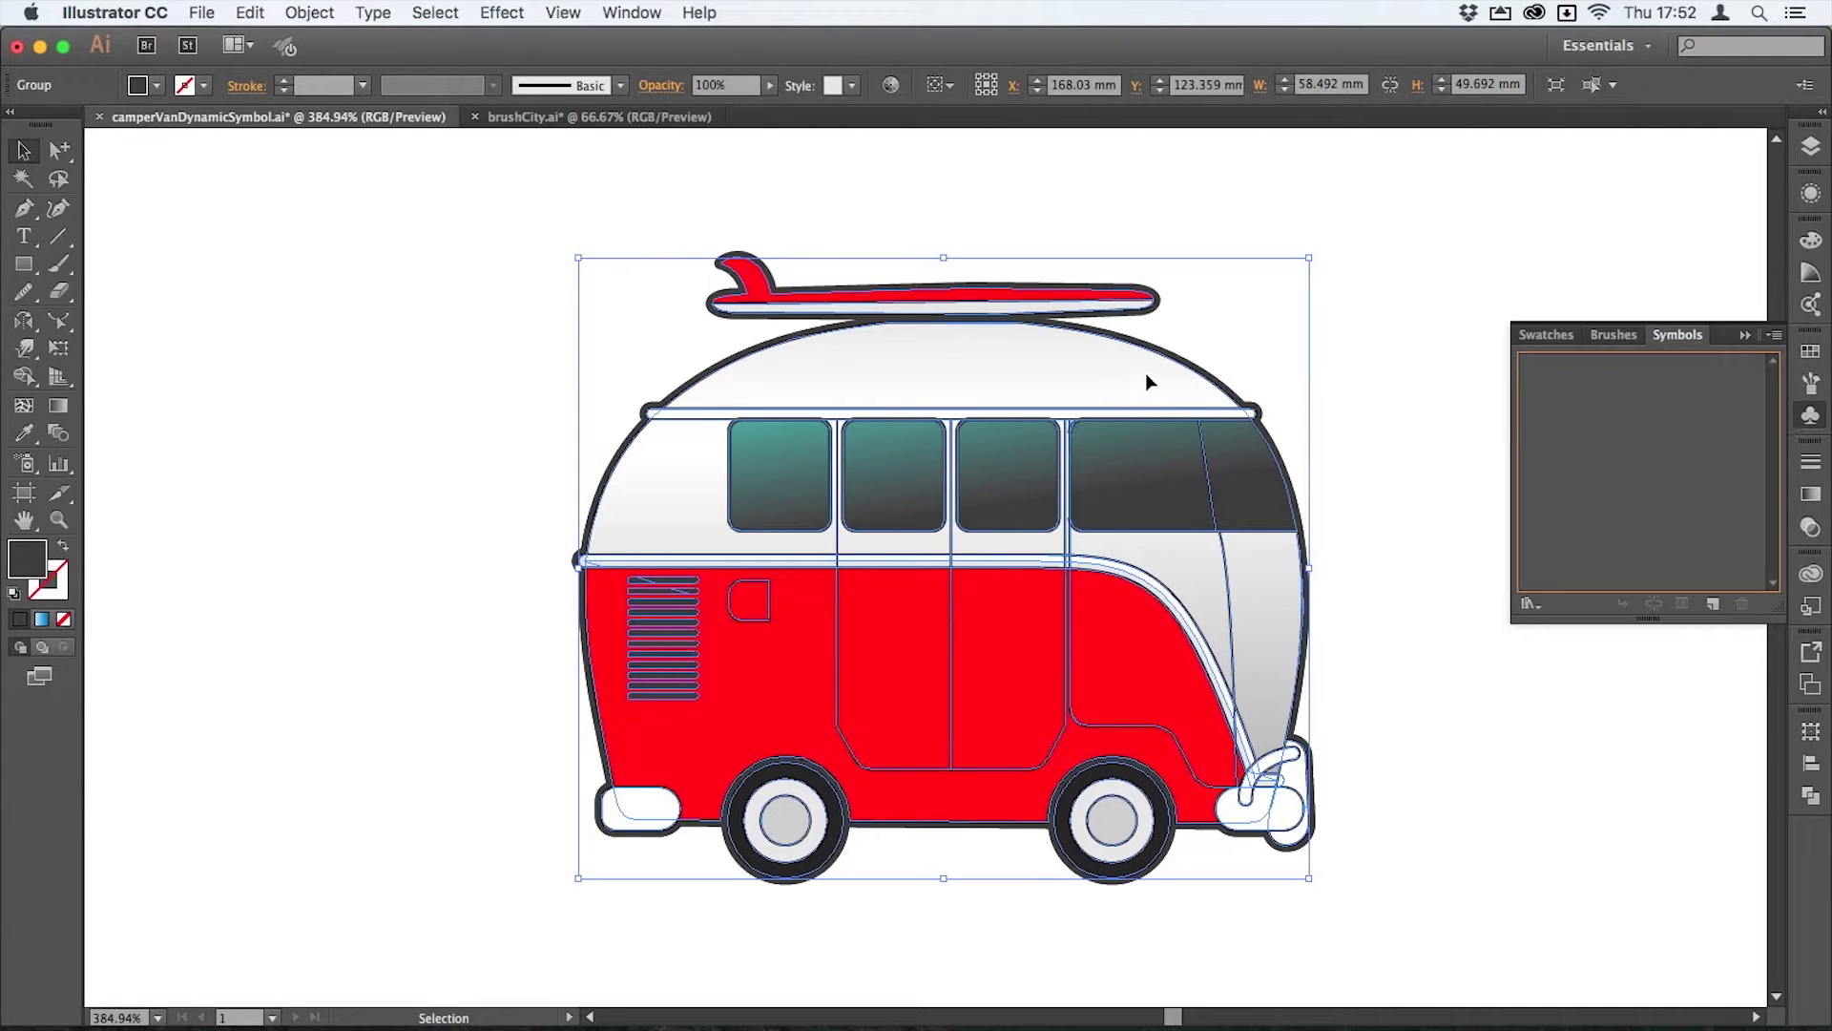
left_click_drag(1136, 369, 1595, 410)
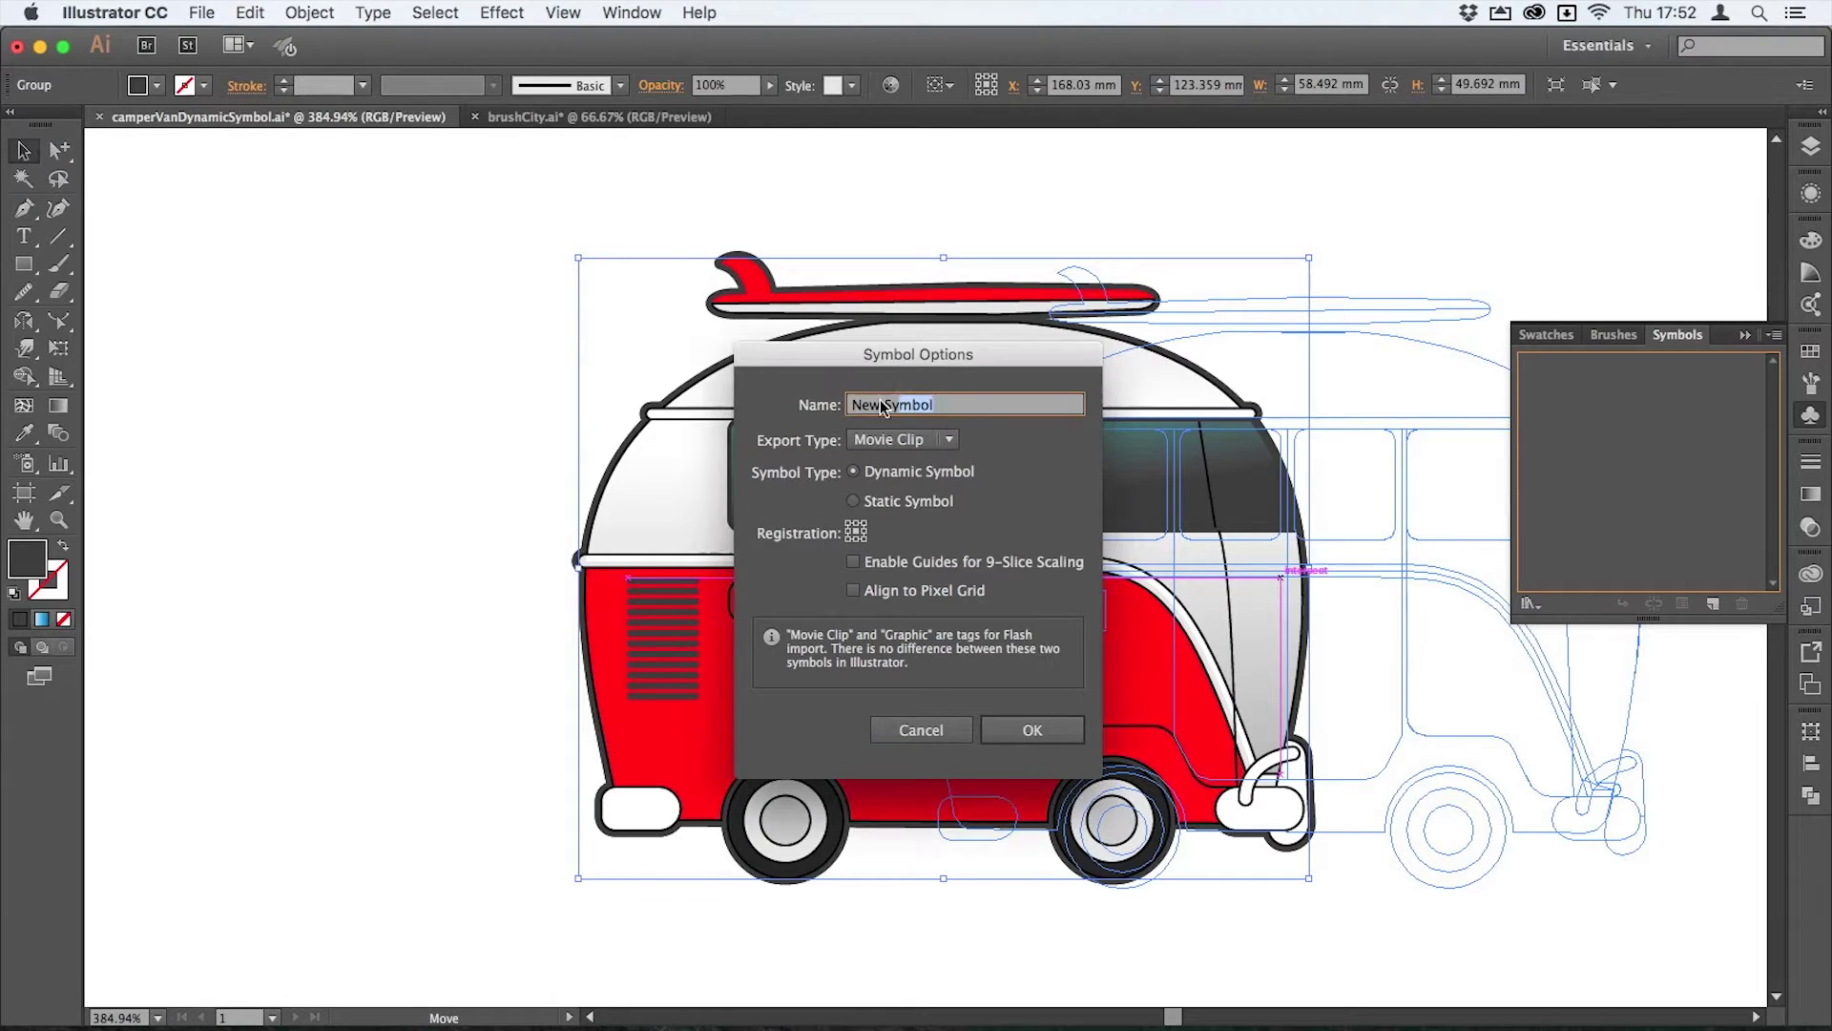
type("campervan")
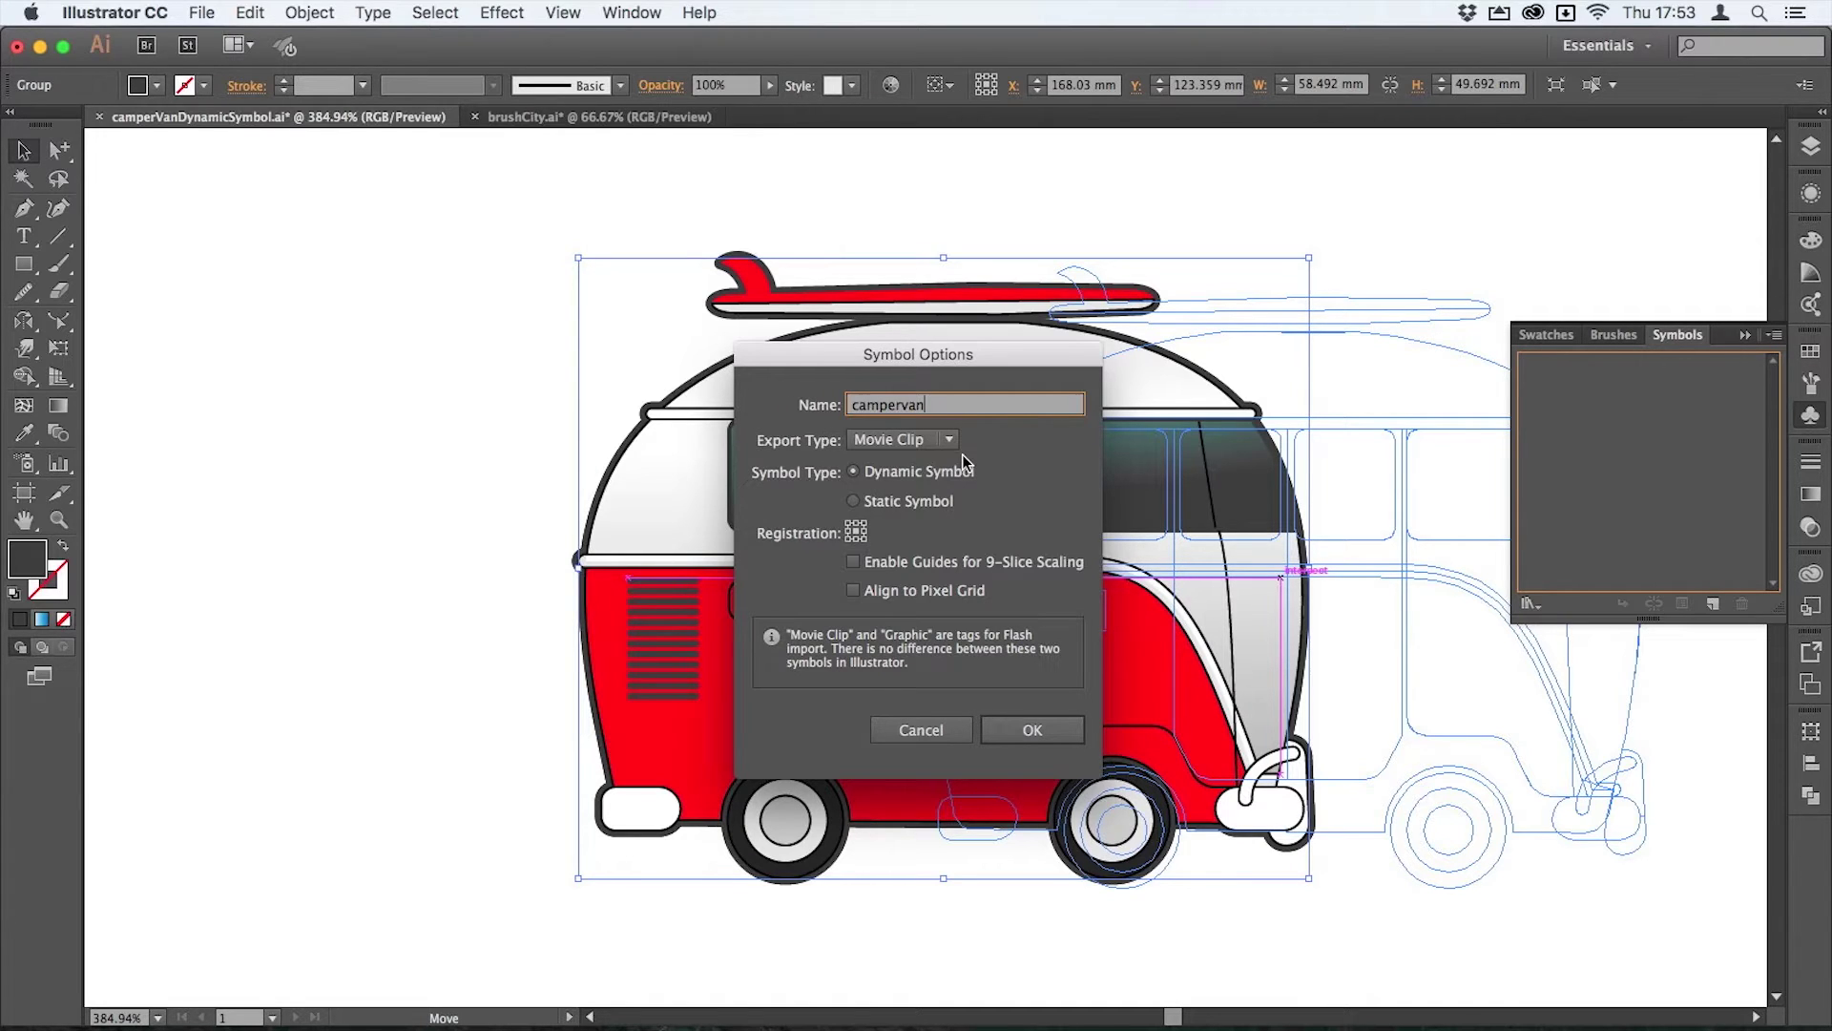
left_click(1031, 731)
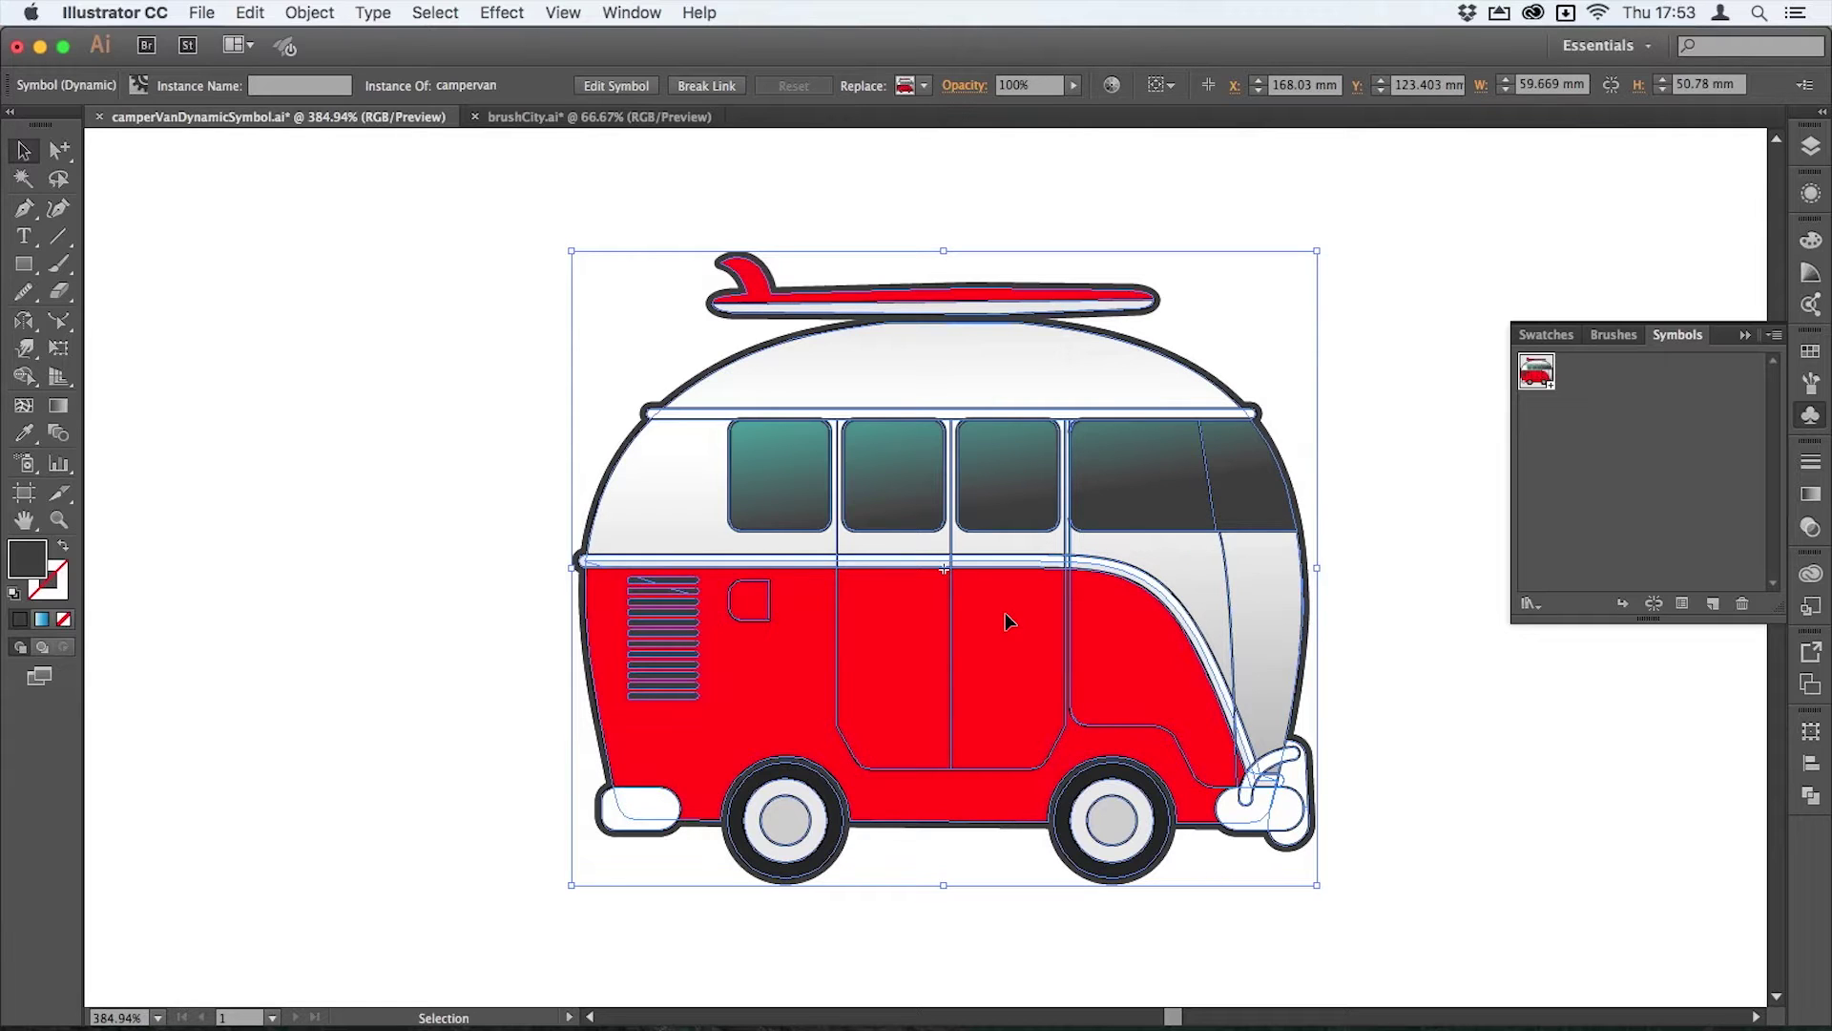
- Fit the artboard in the window and place a level copy of the campervan instance alongside
key("a")
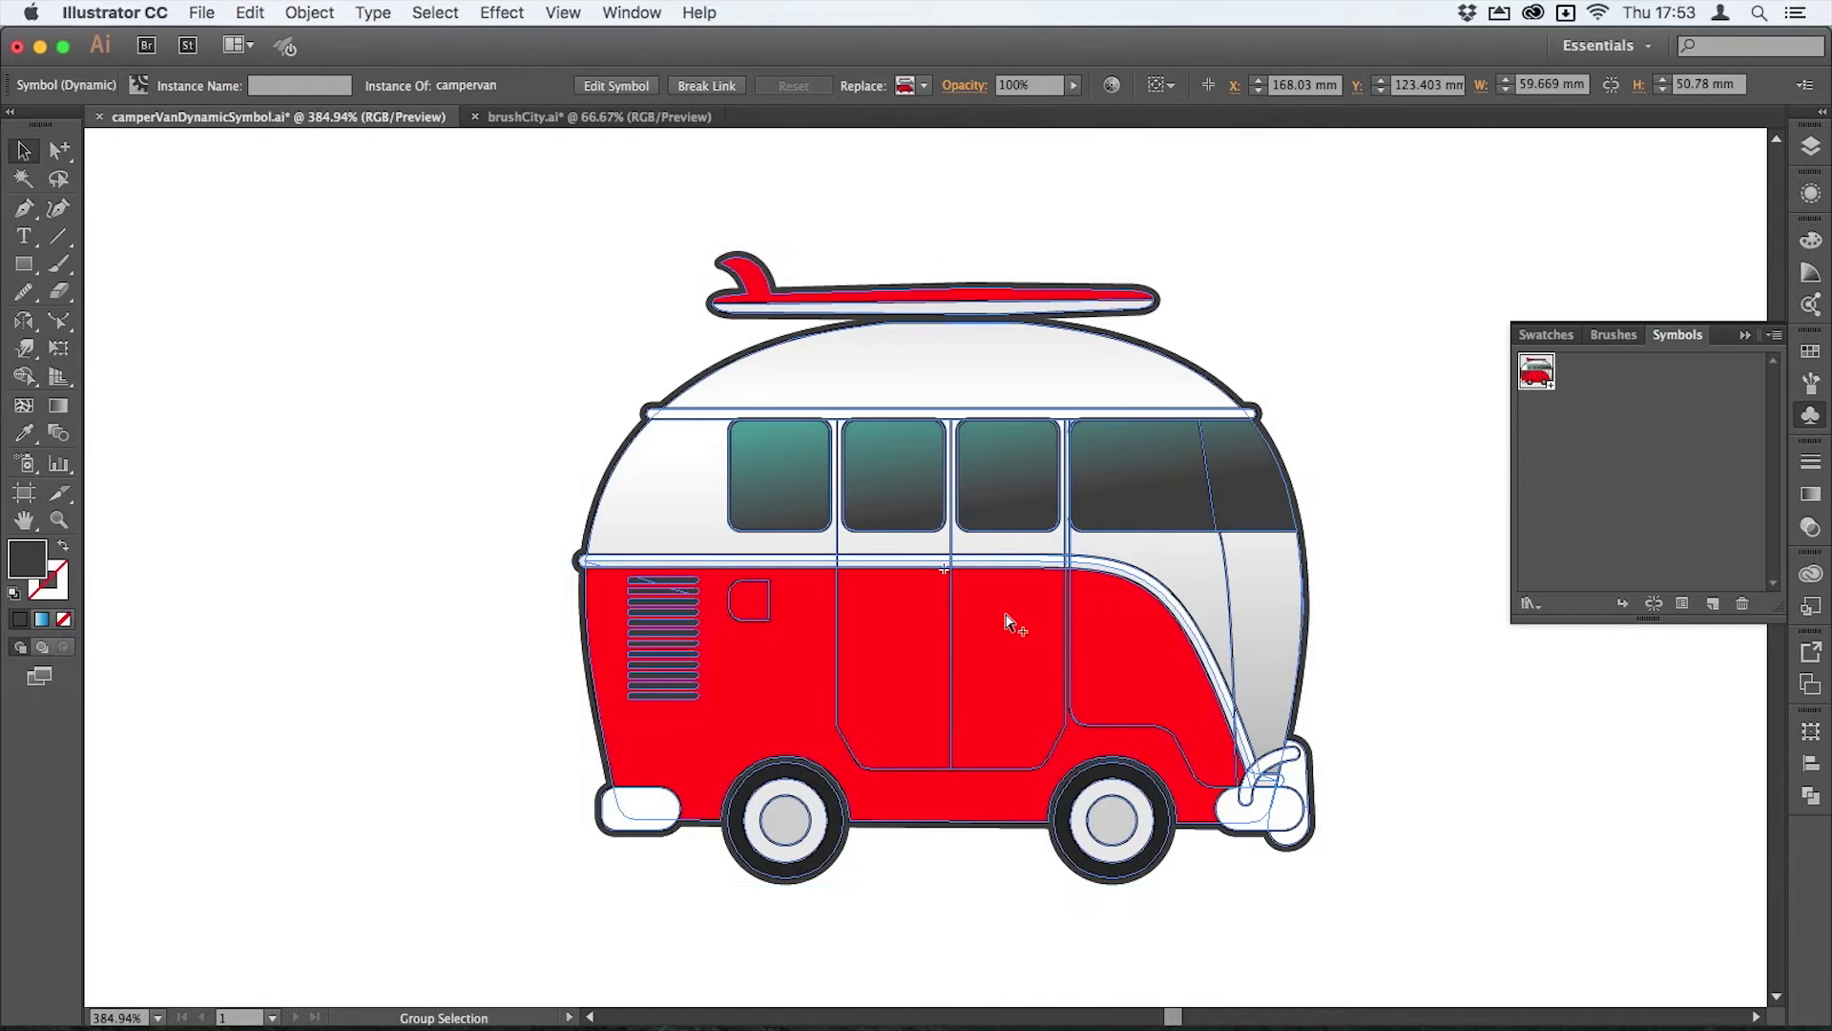
key("super+0")
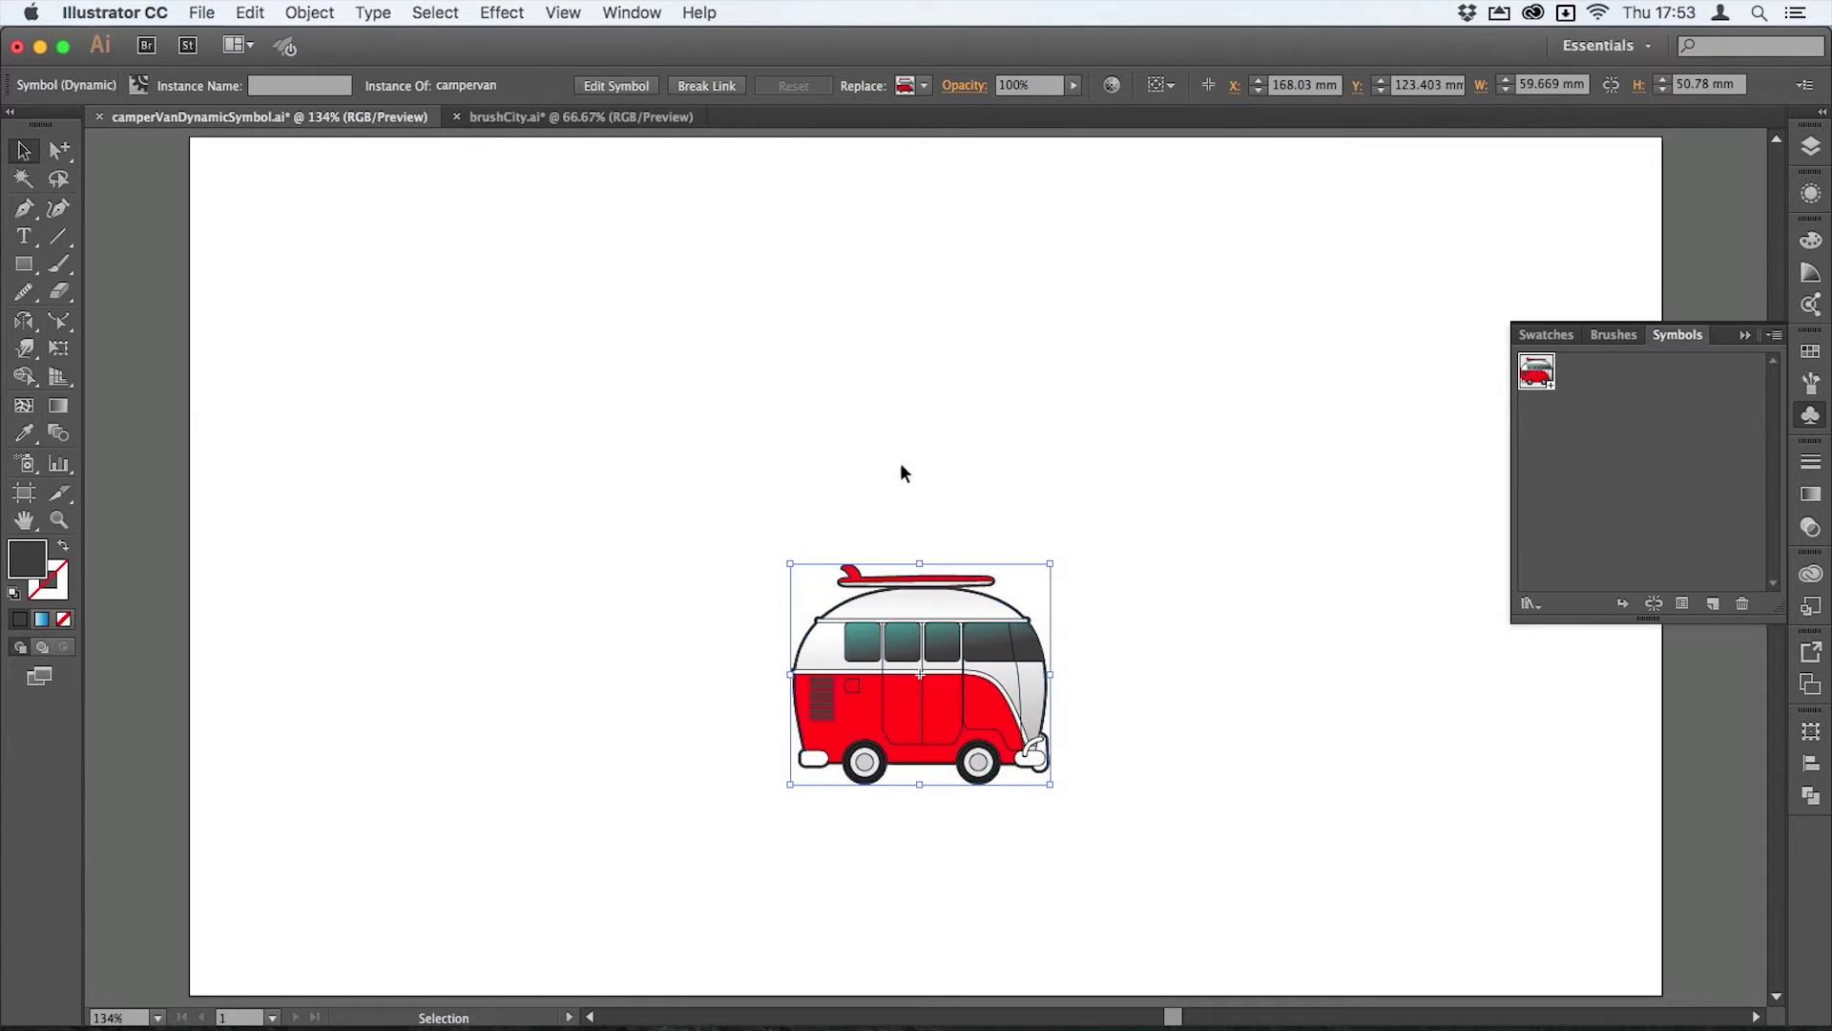
left_click(926, 86)
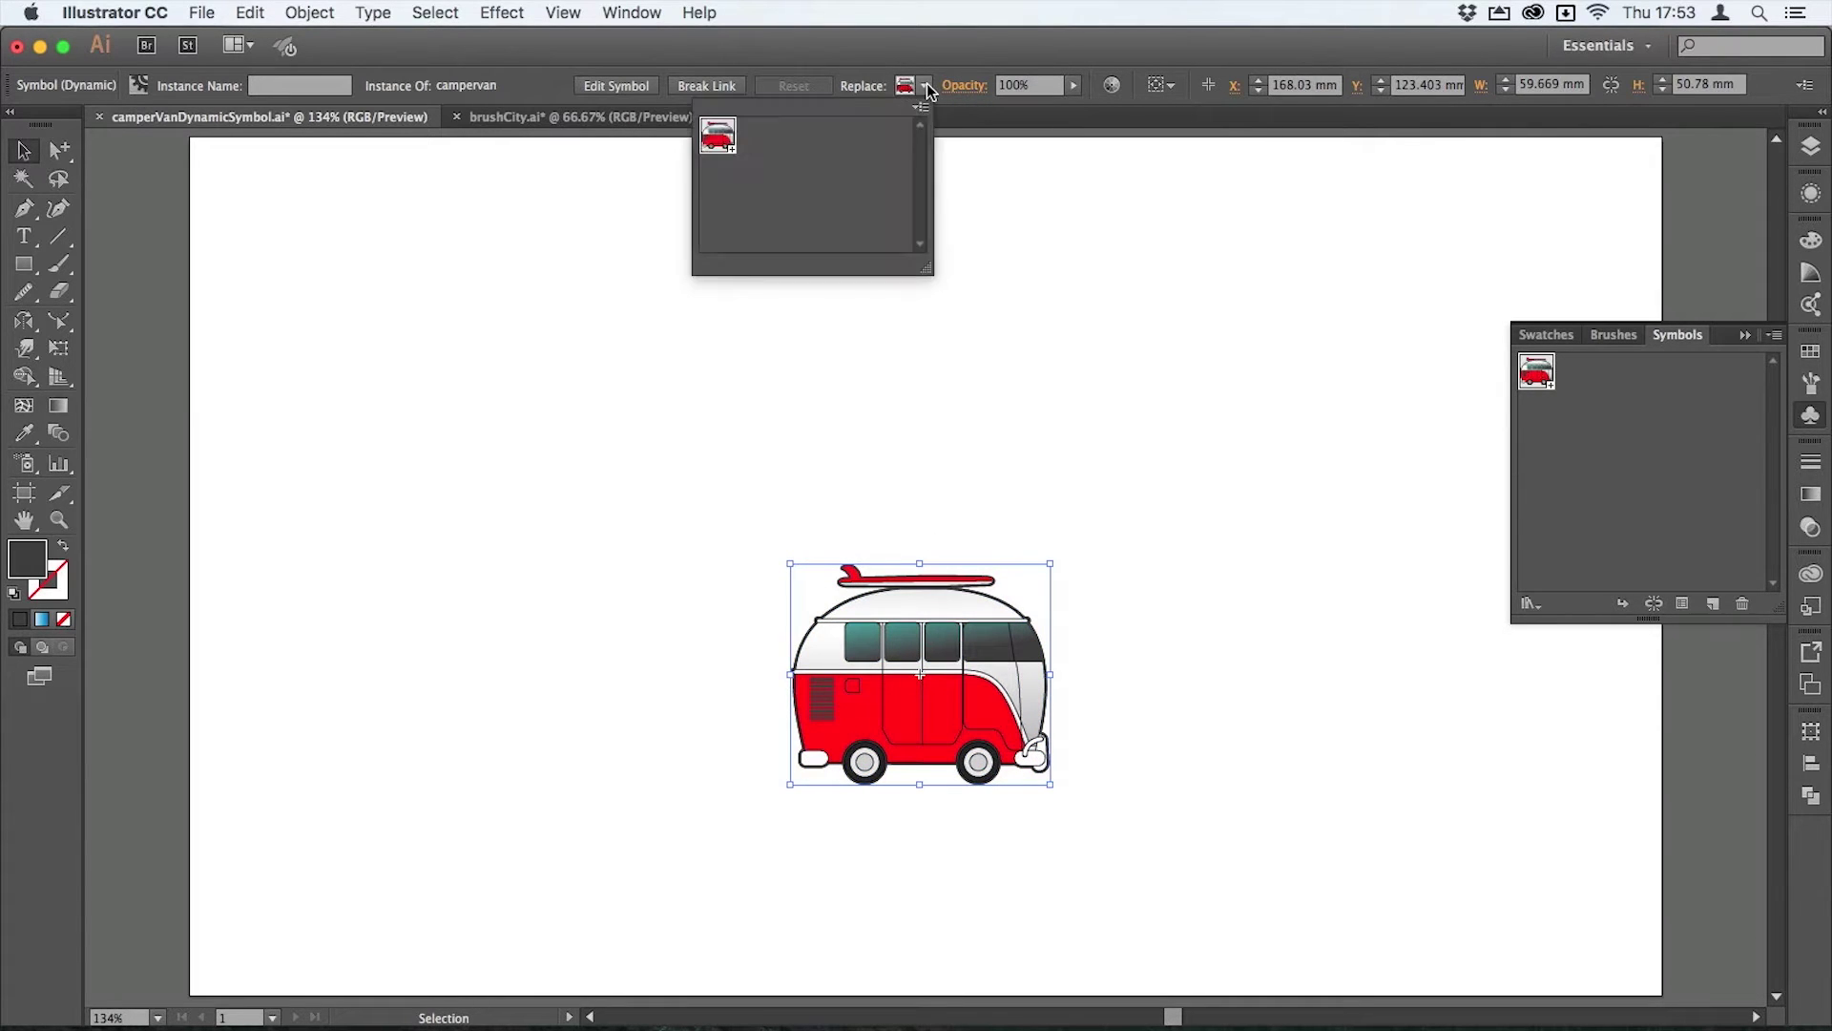
left_click(1029, 55)
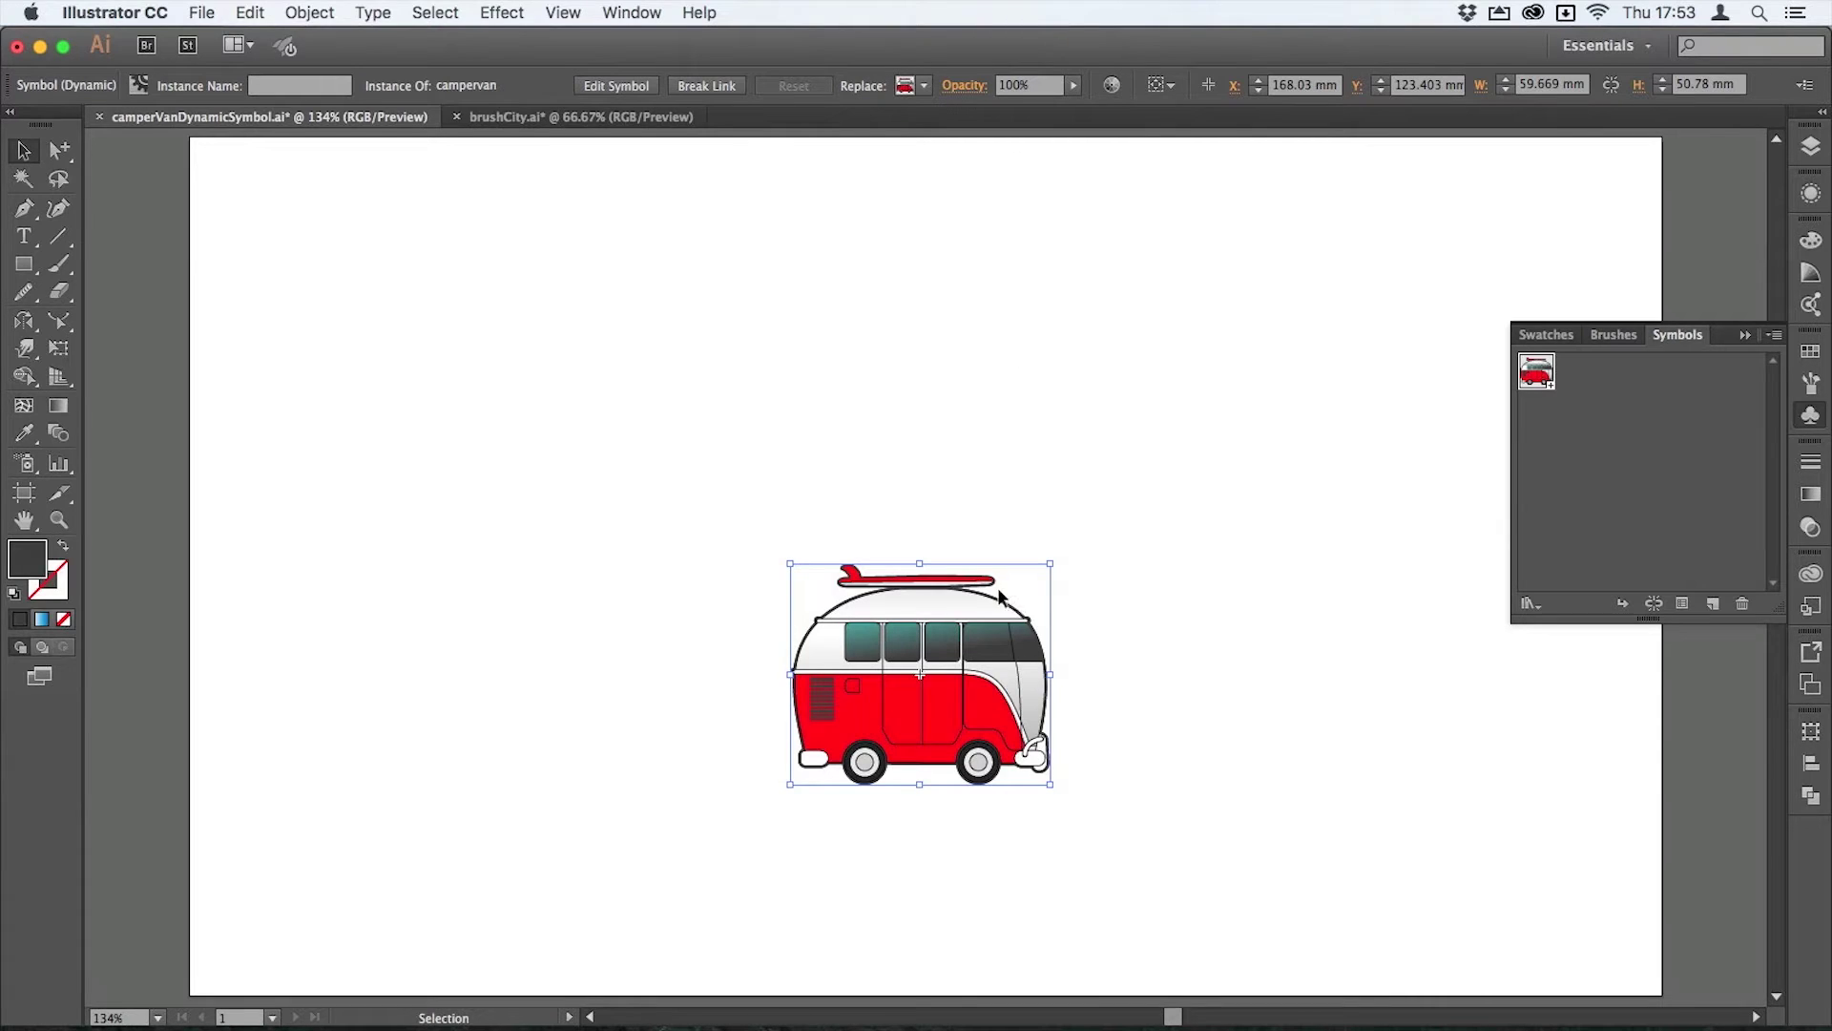
left_click_drag(953, 709, 1349, 679)
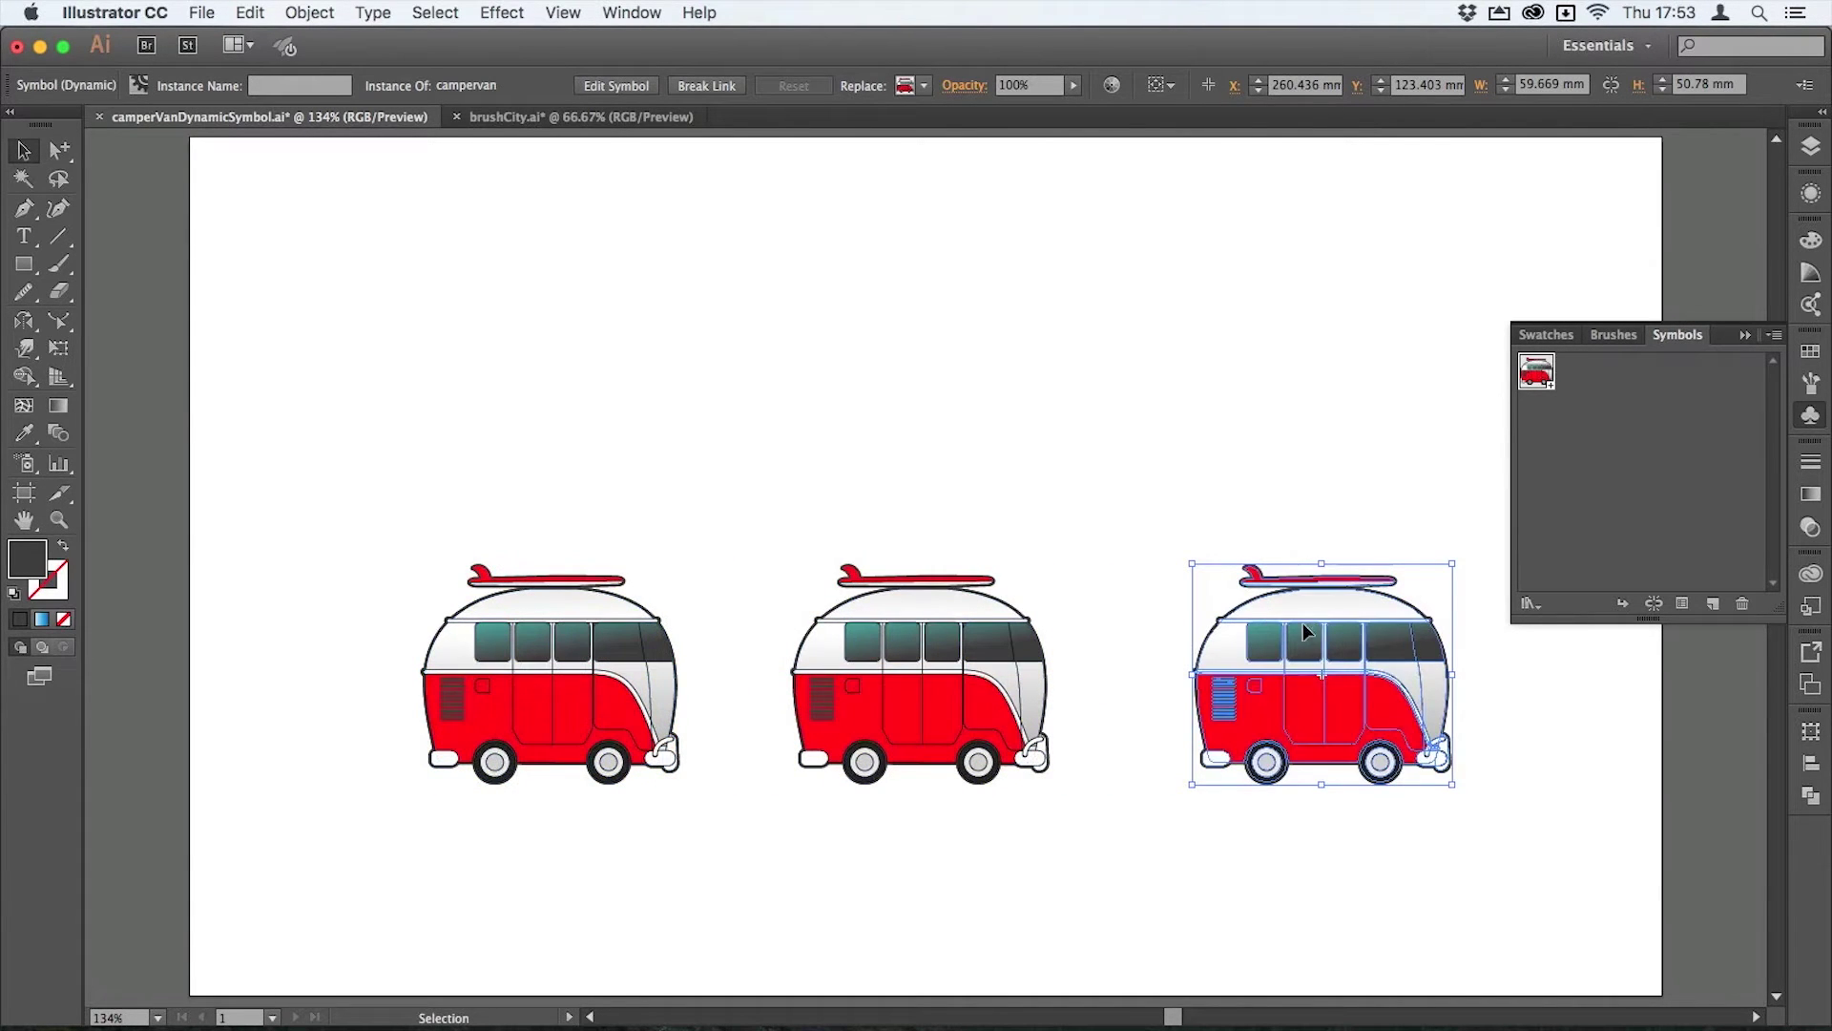
left_click(1041, 492)
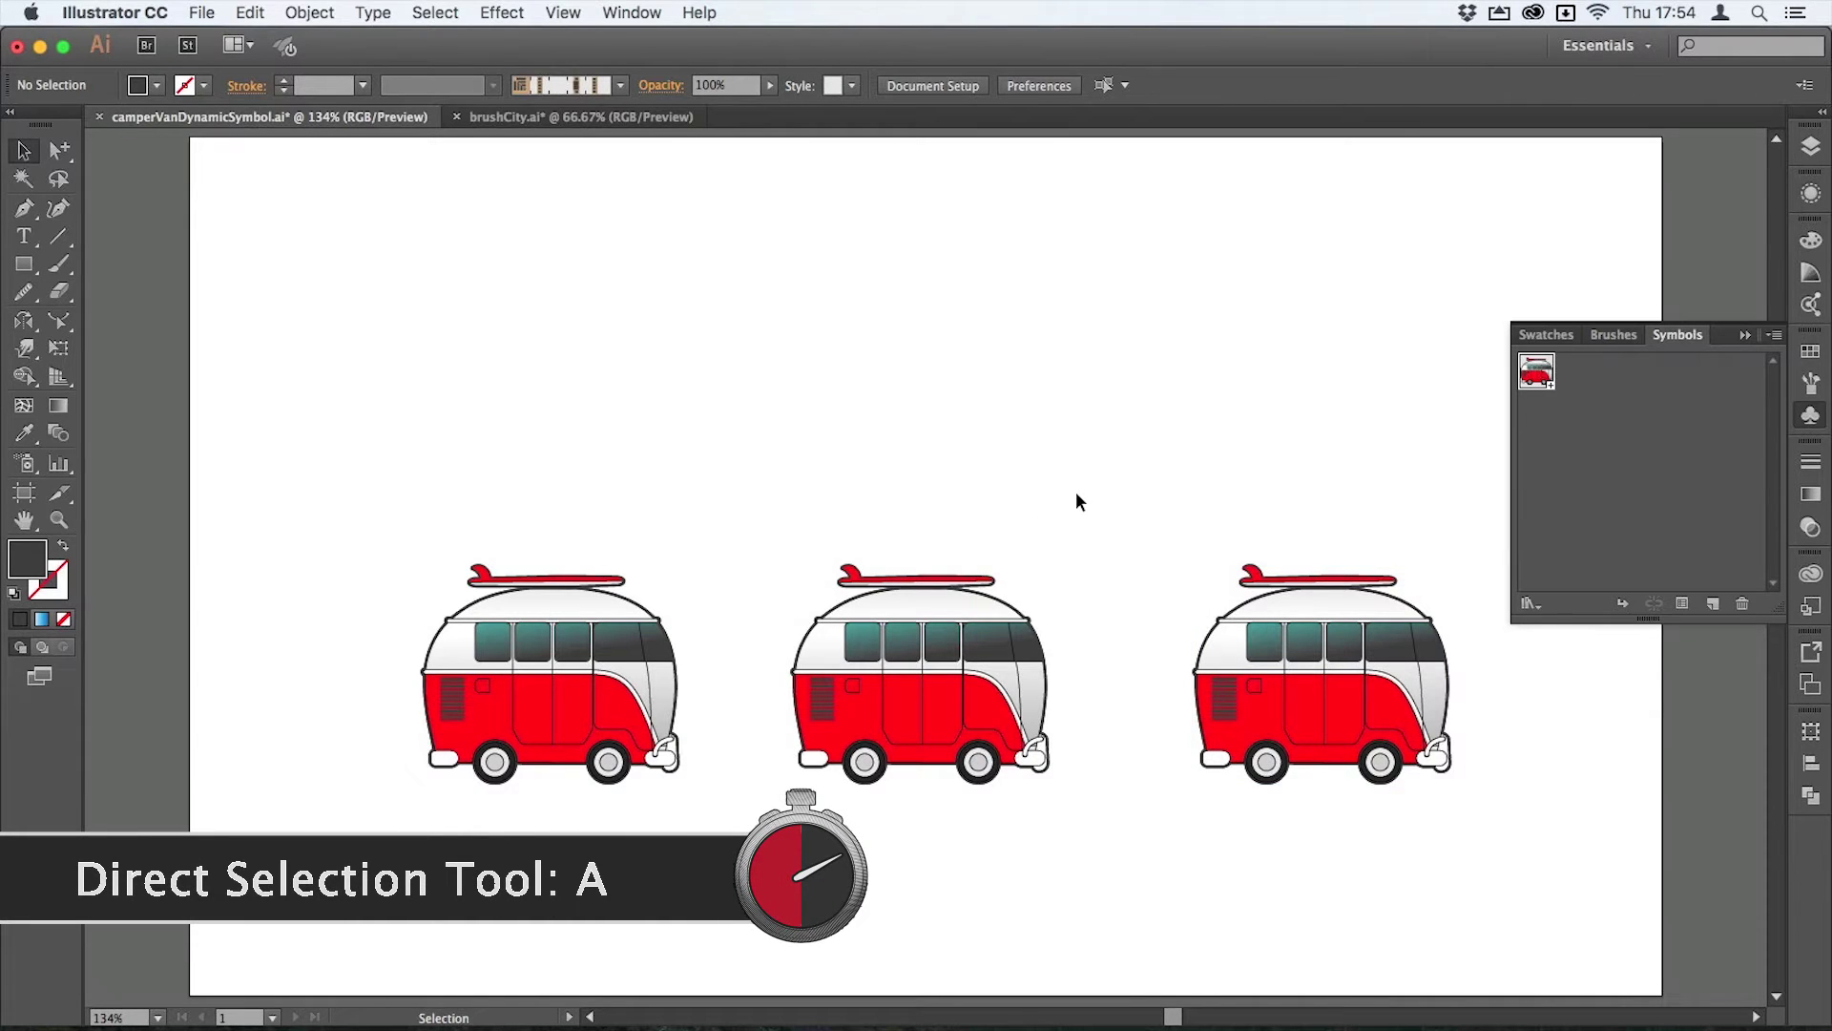
- Recolour the right van's red body yellow-green using the Direct Selection tool
key("a")
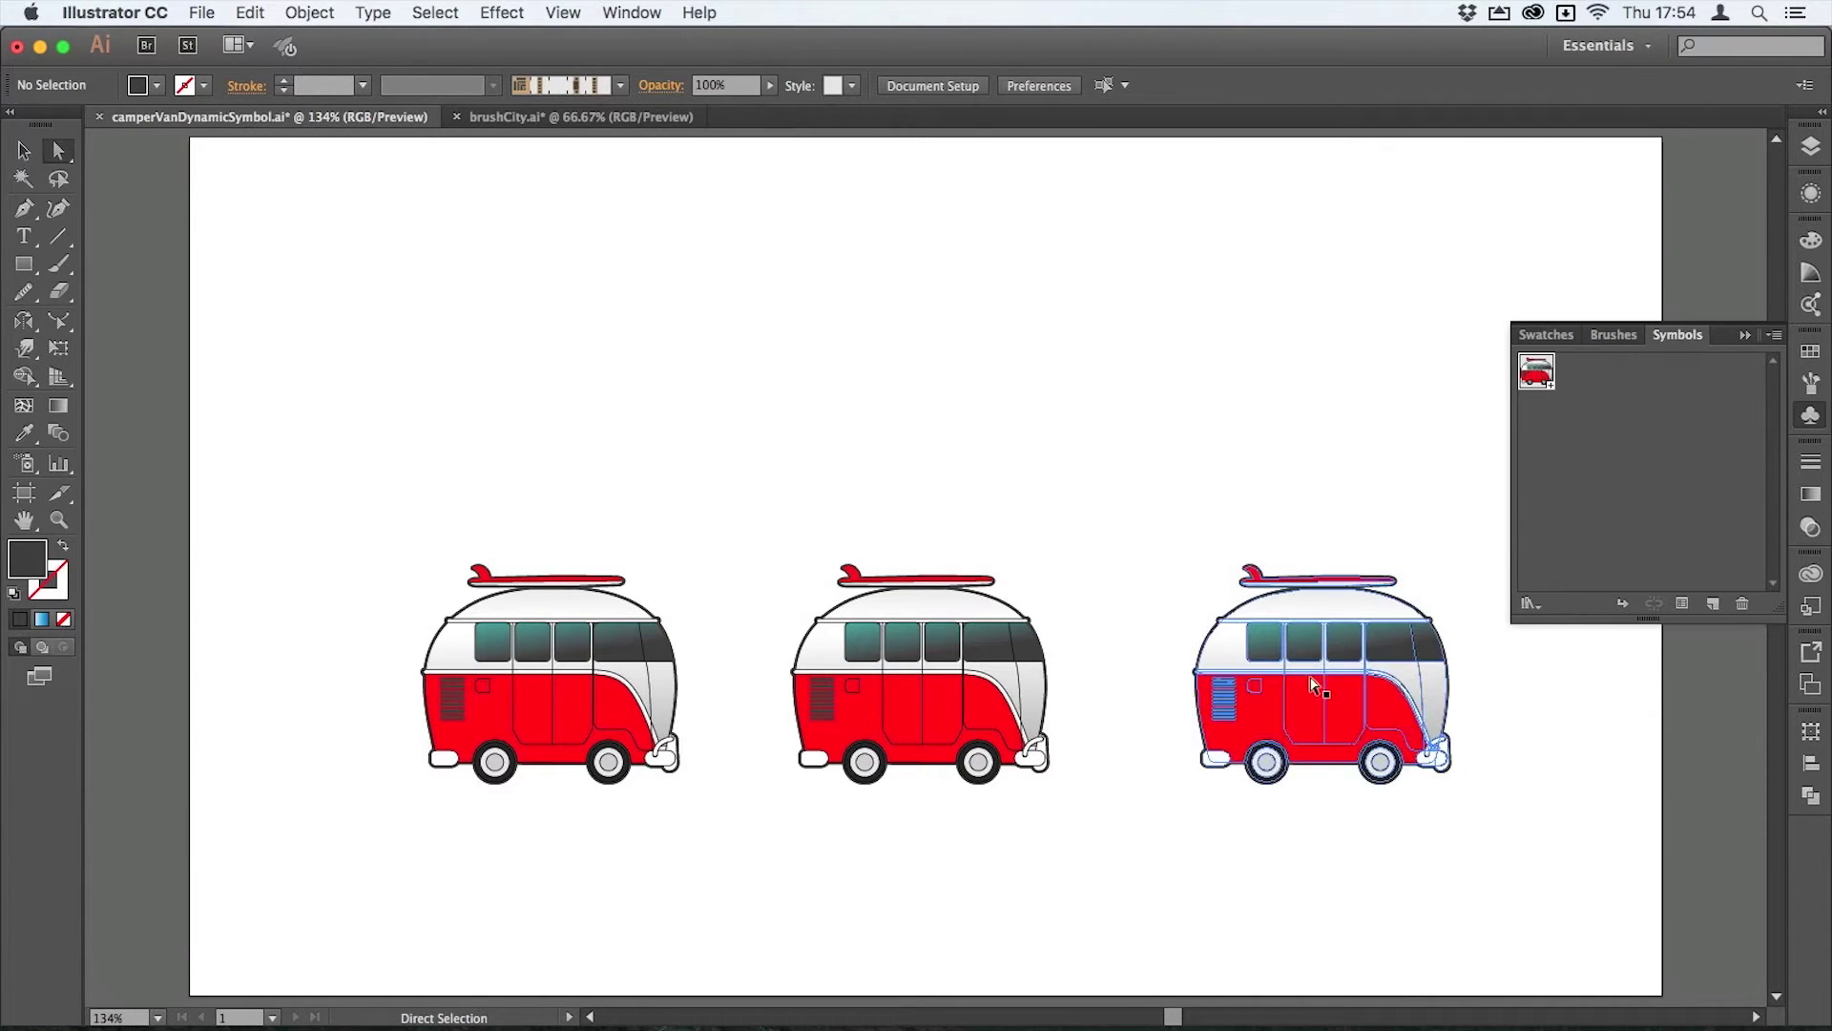
left_click(1346, 712)
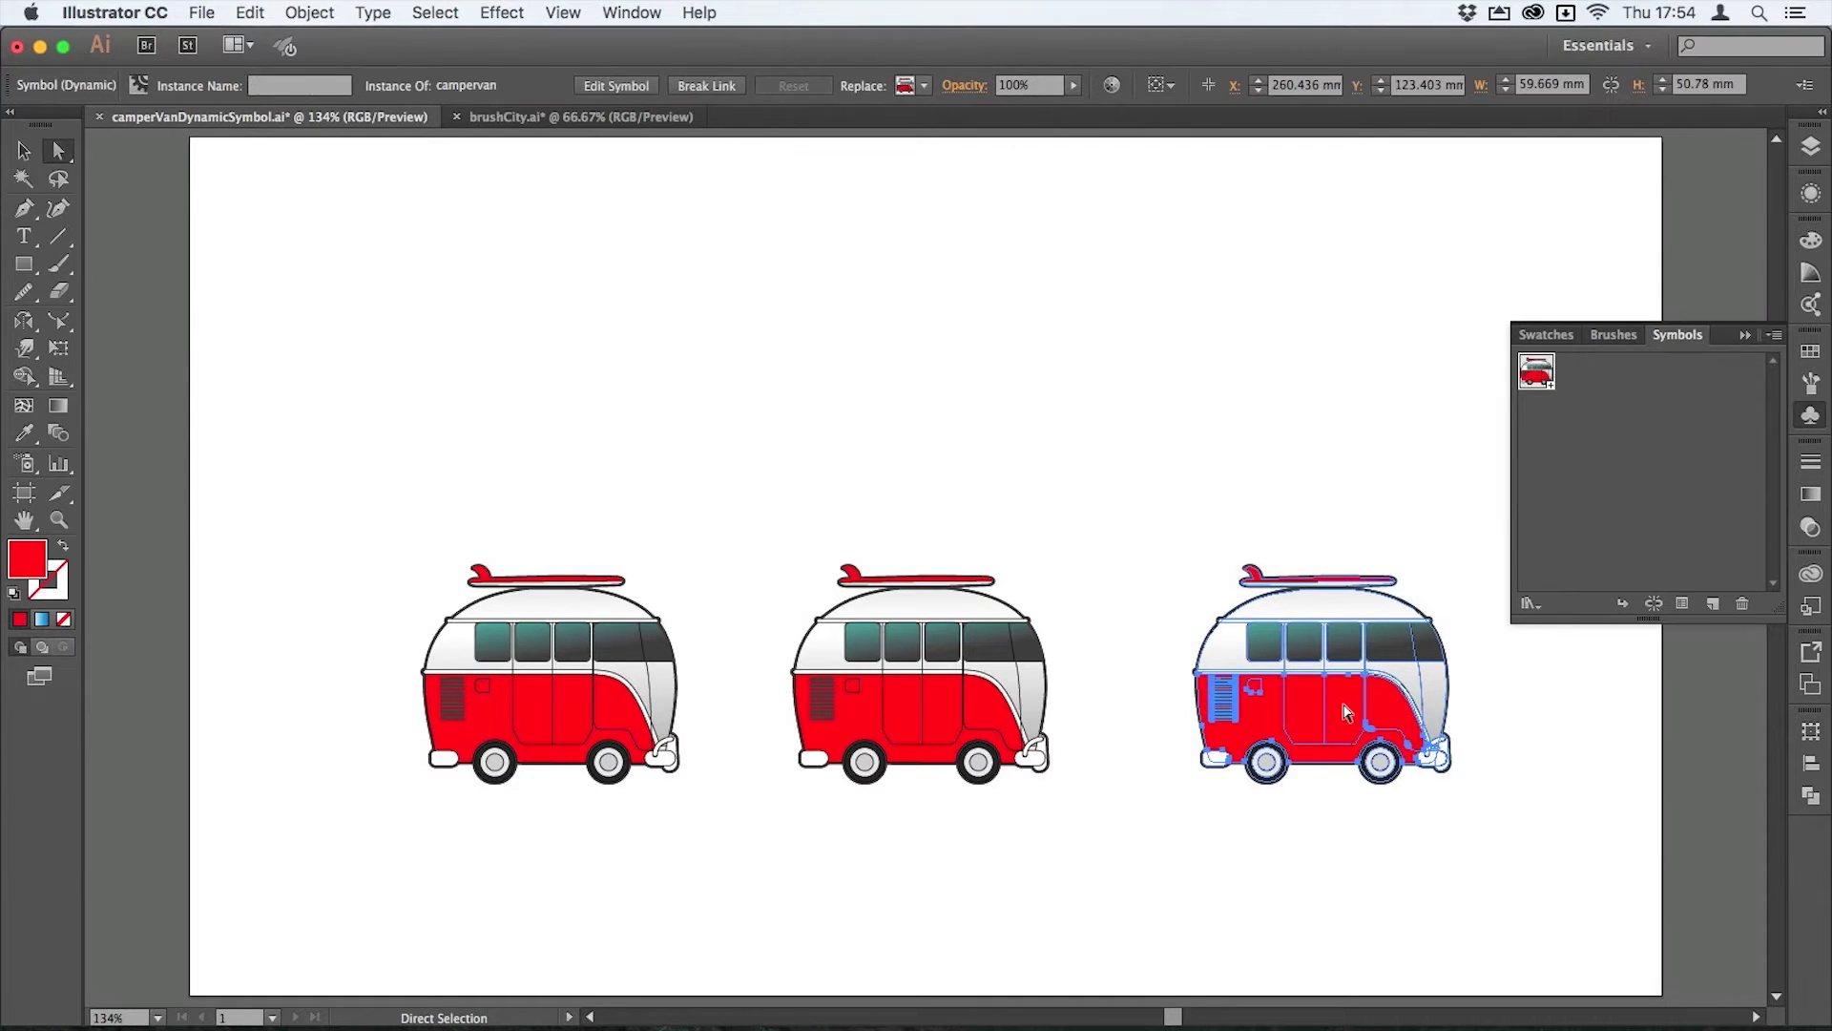
left_click(1818, 353)
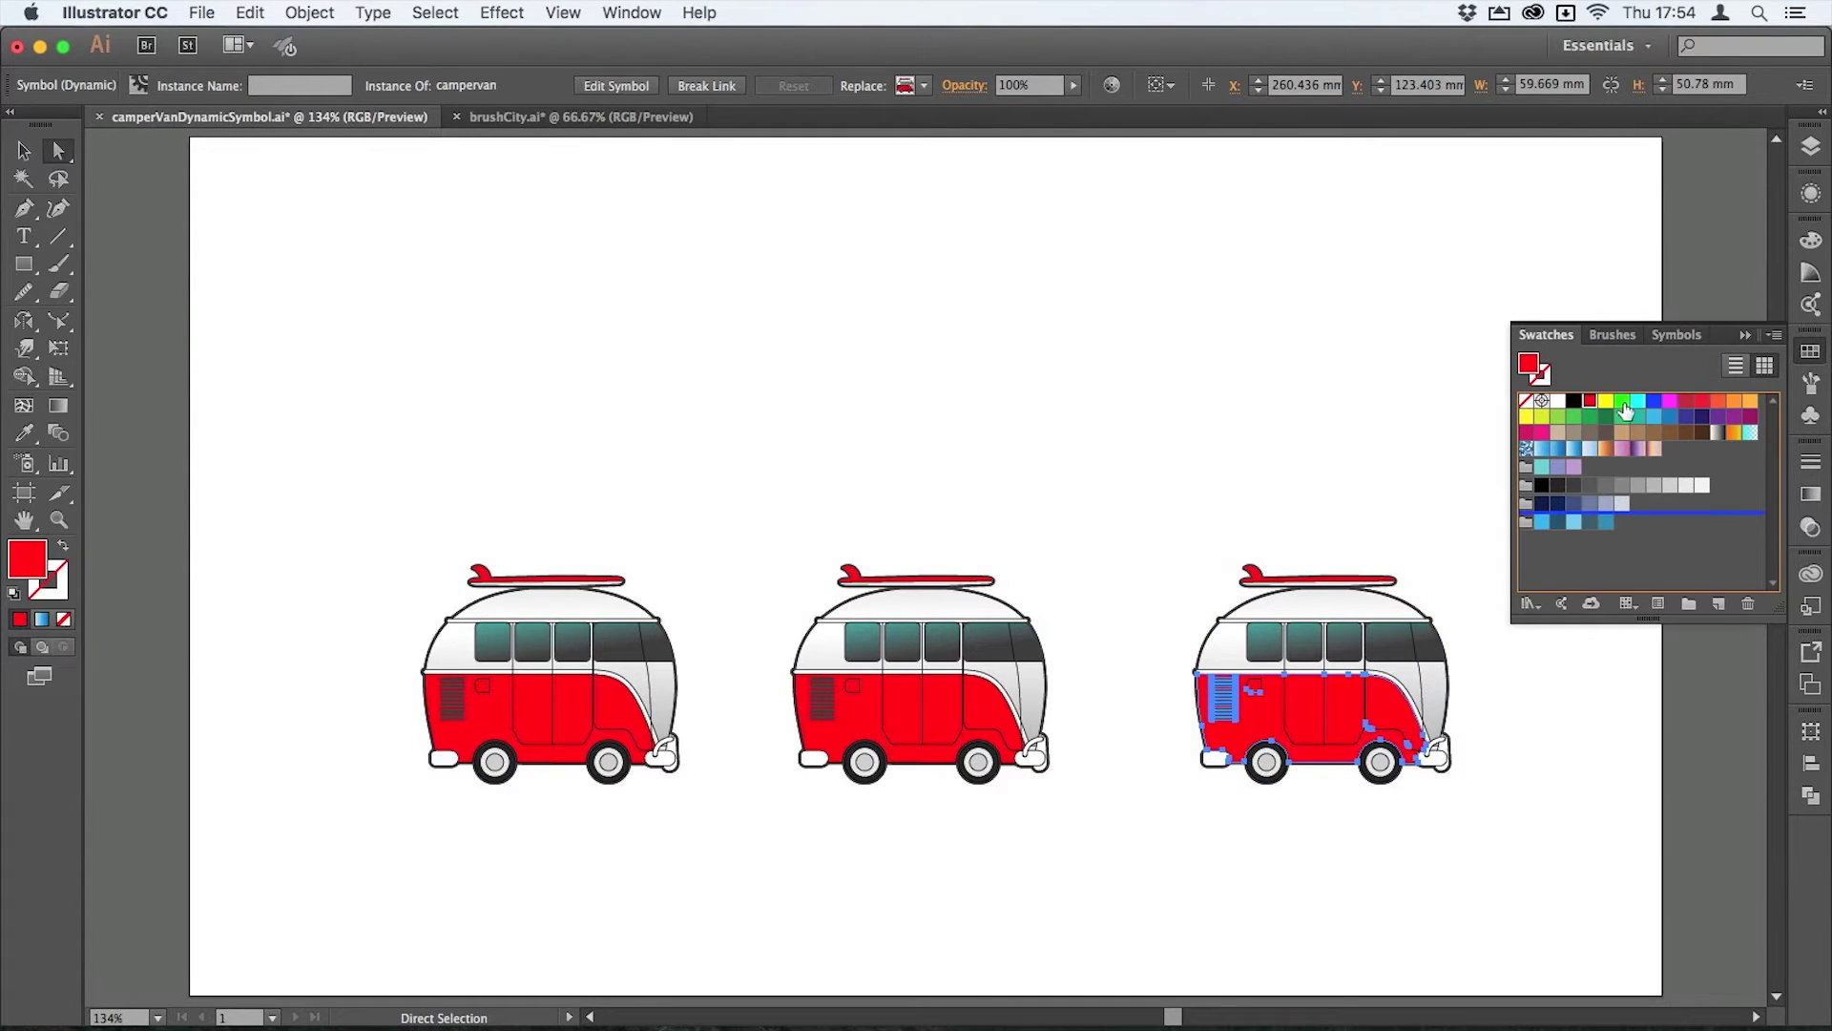
left_click(1622, 402)
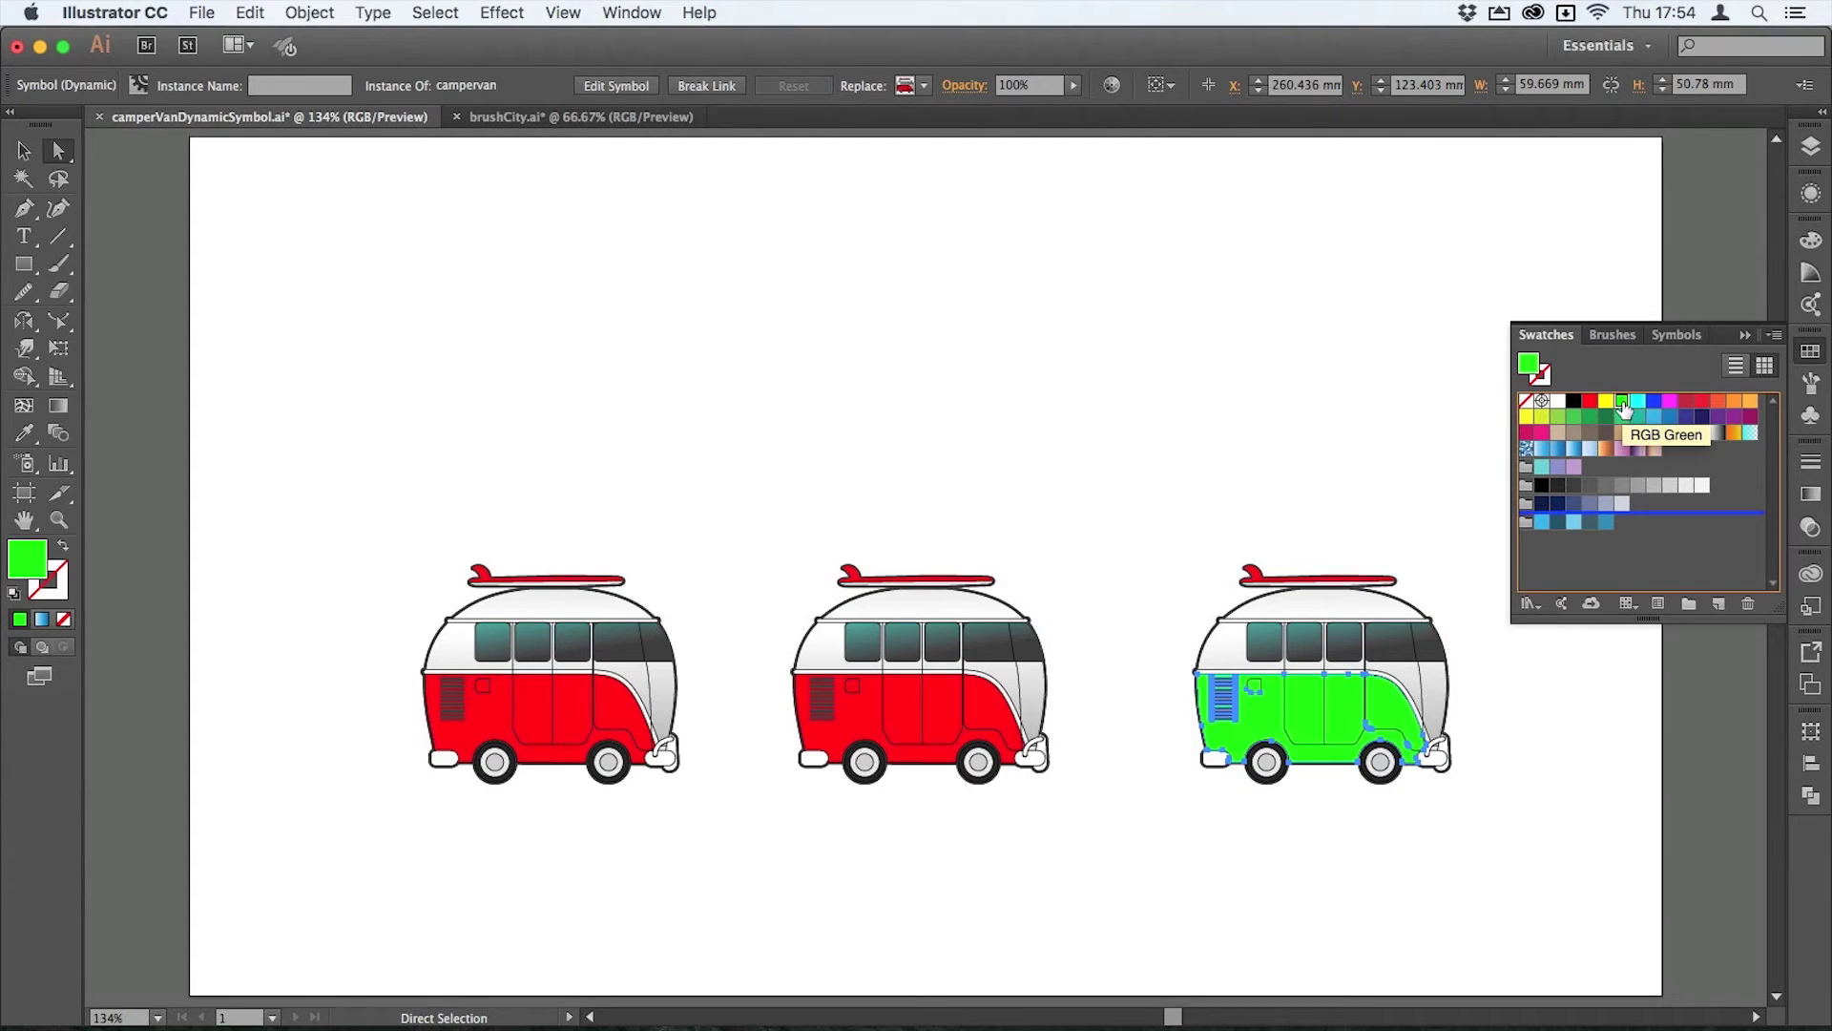
left_click(1541, 417)
left_click(1411, 540)
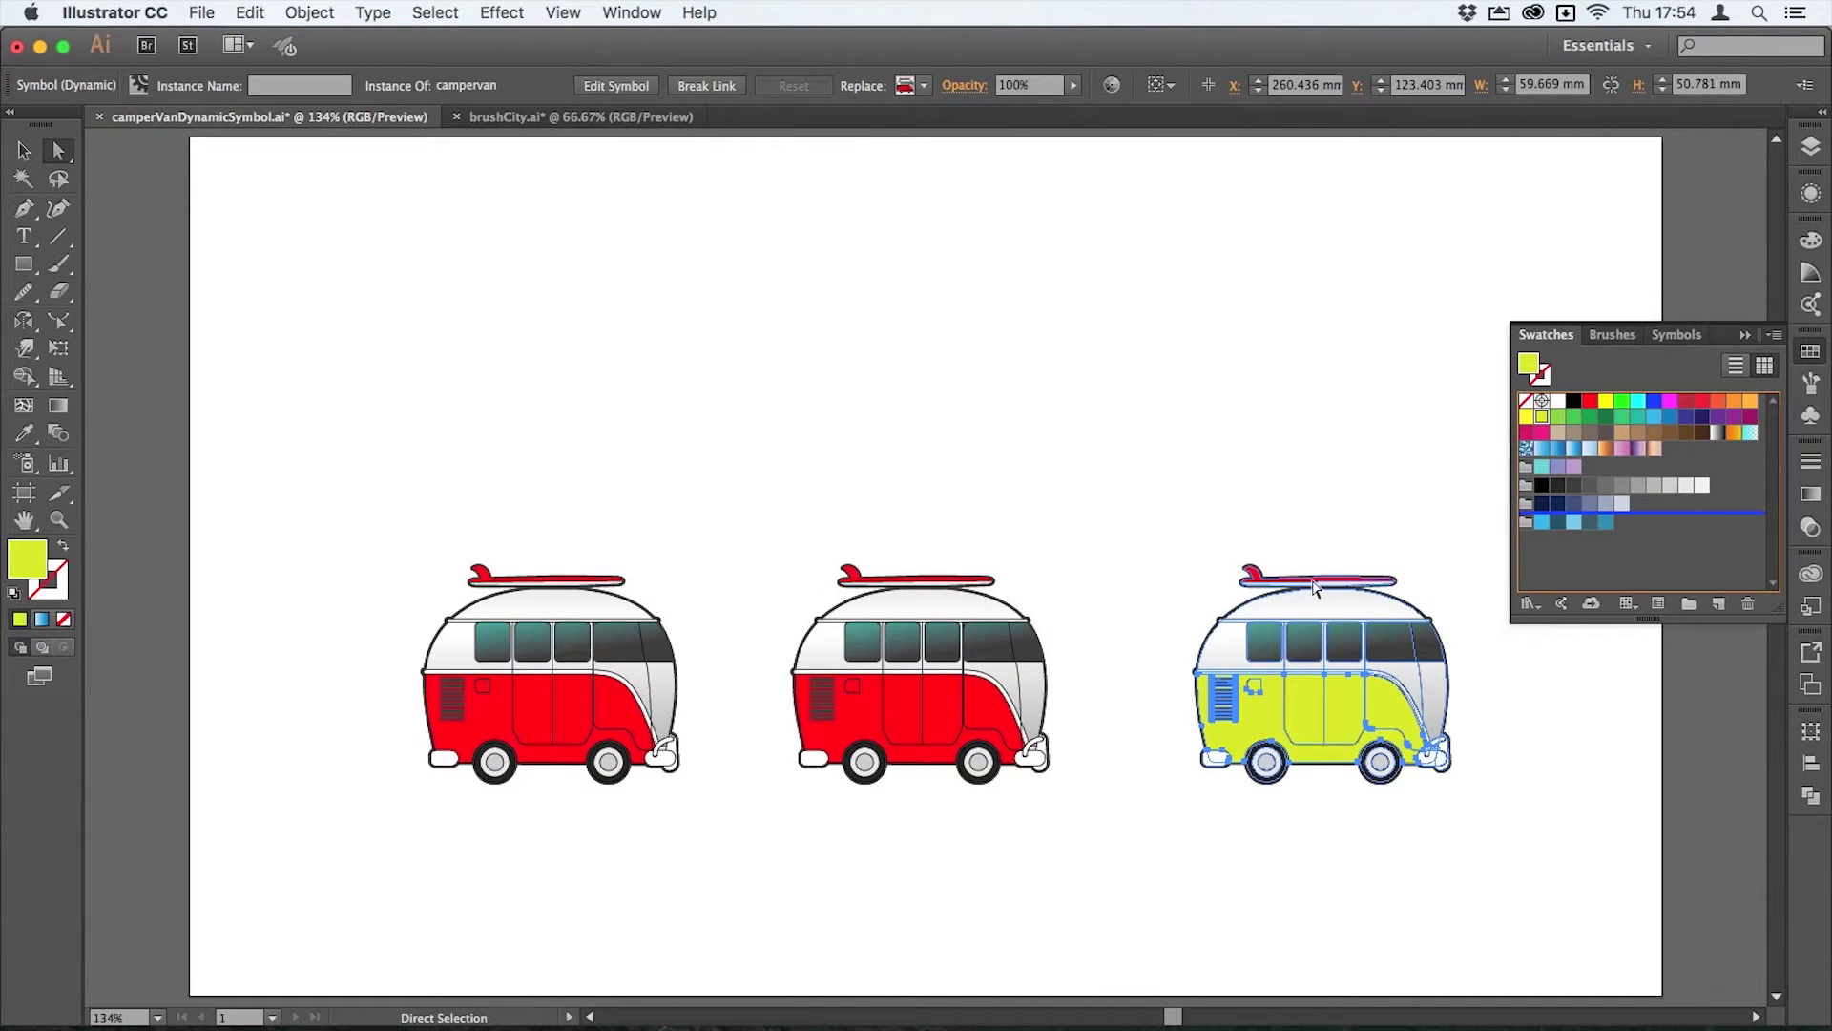
- Make the right van's surfboard and both wheel hubs yellow-green
left_click(1308, 581)
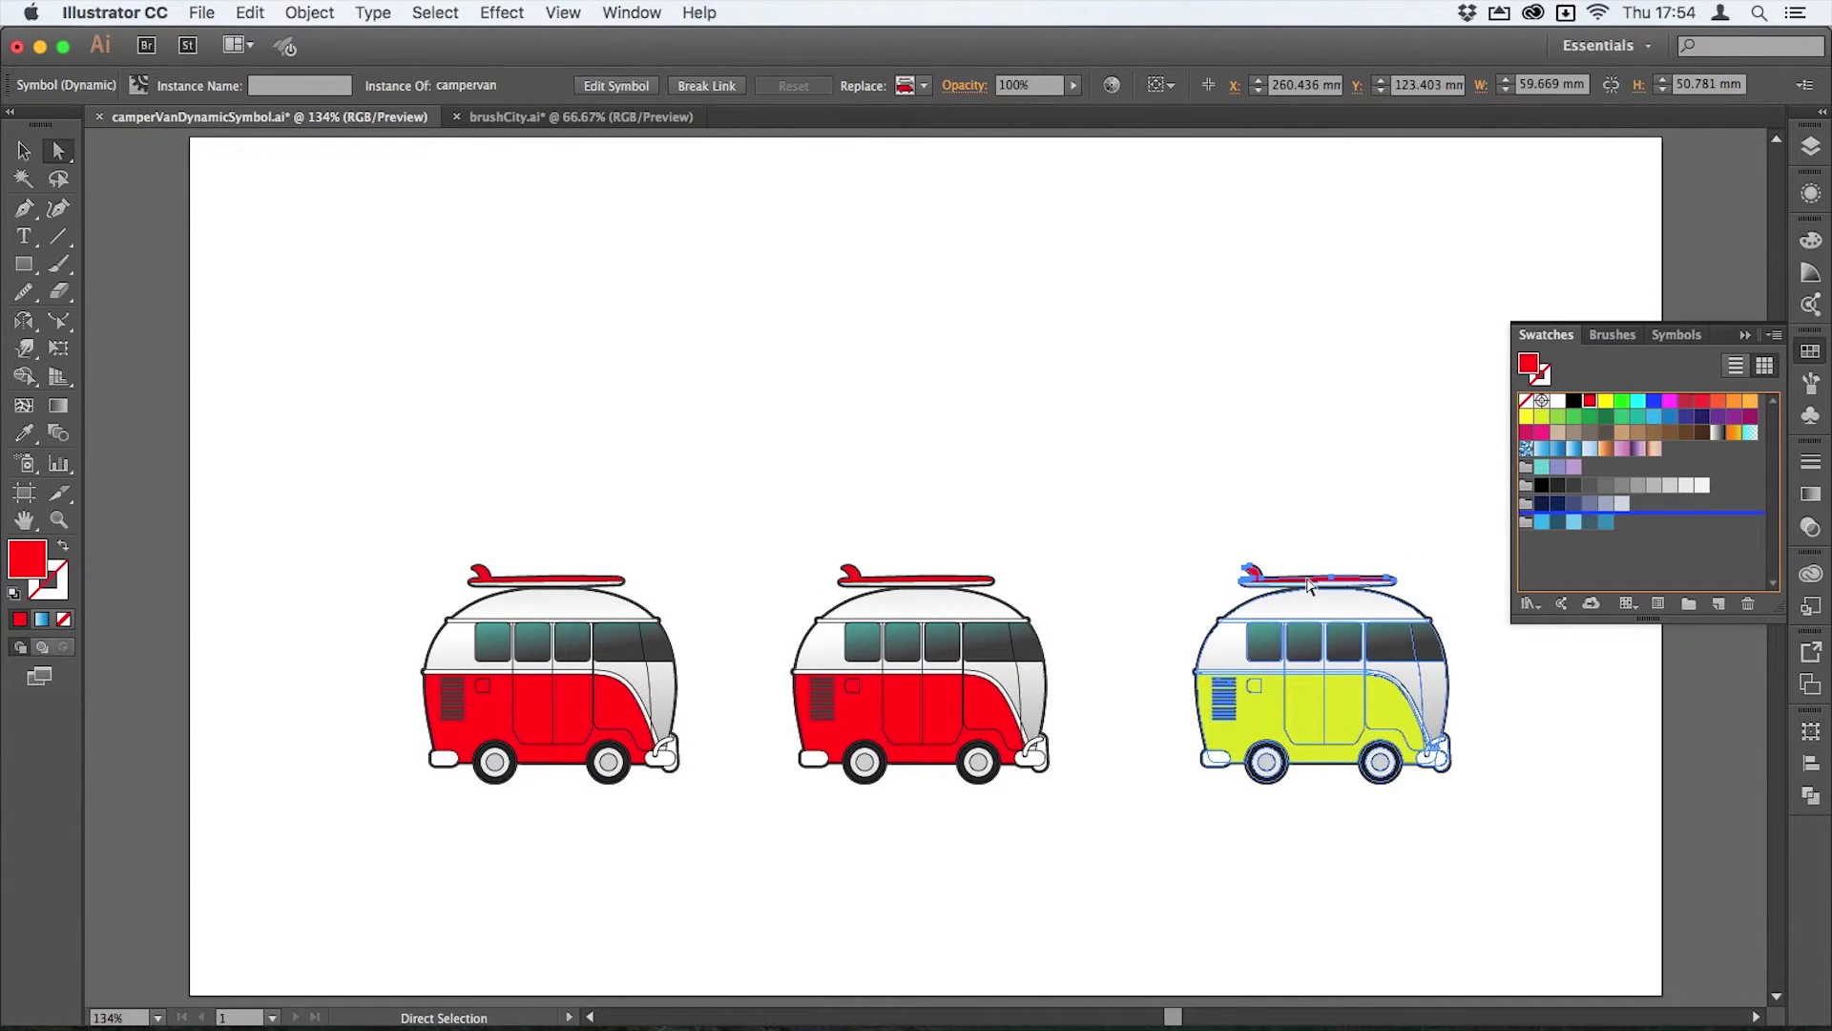
left_click(1541, 417)
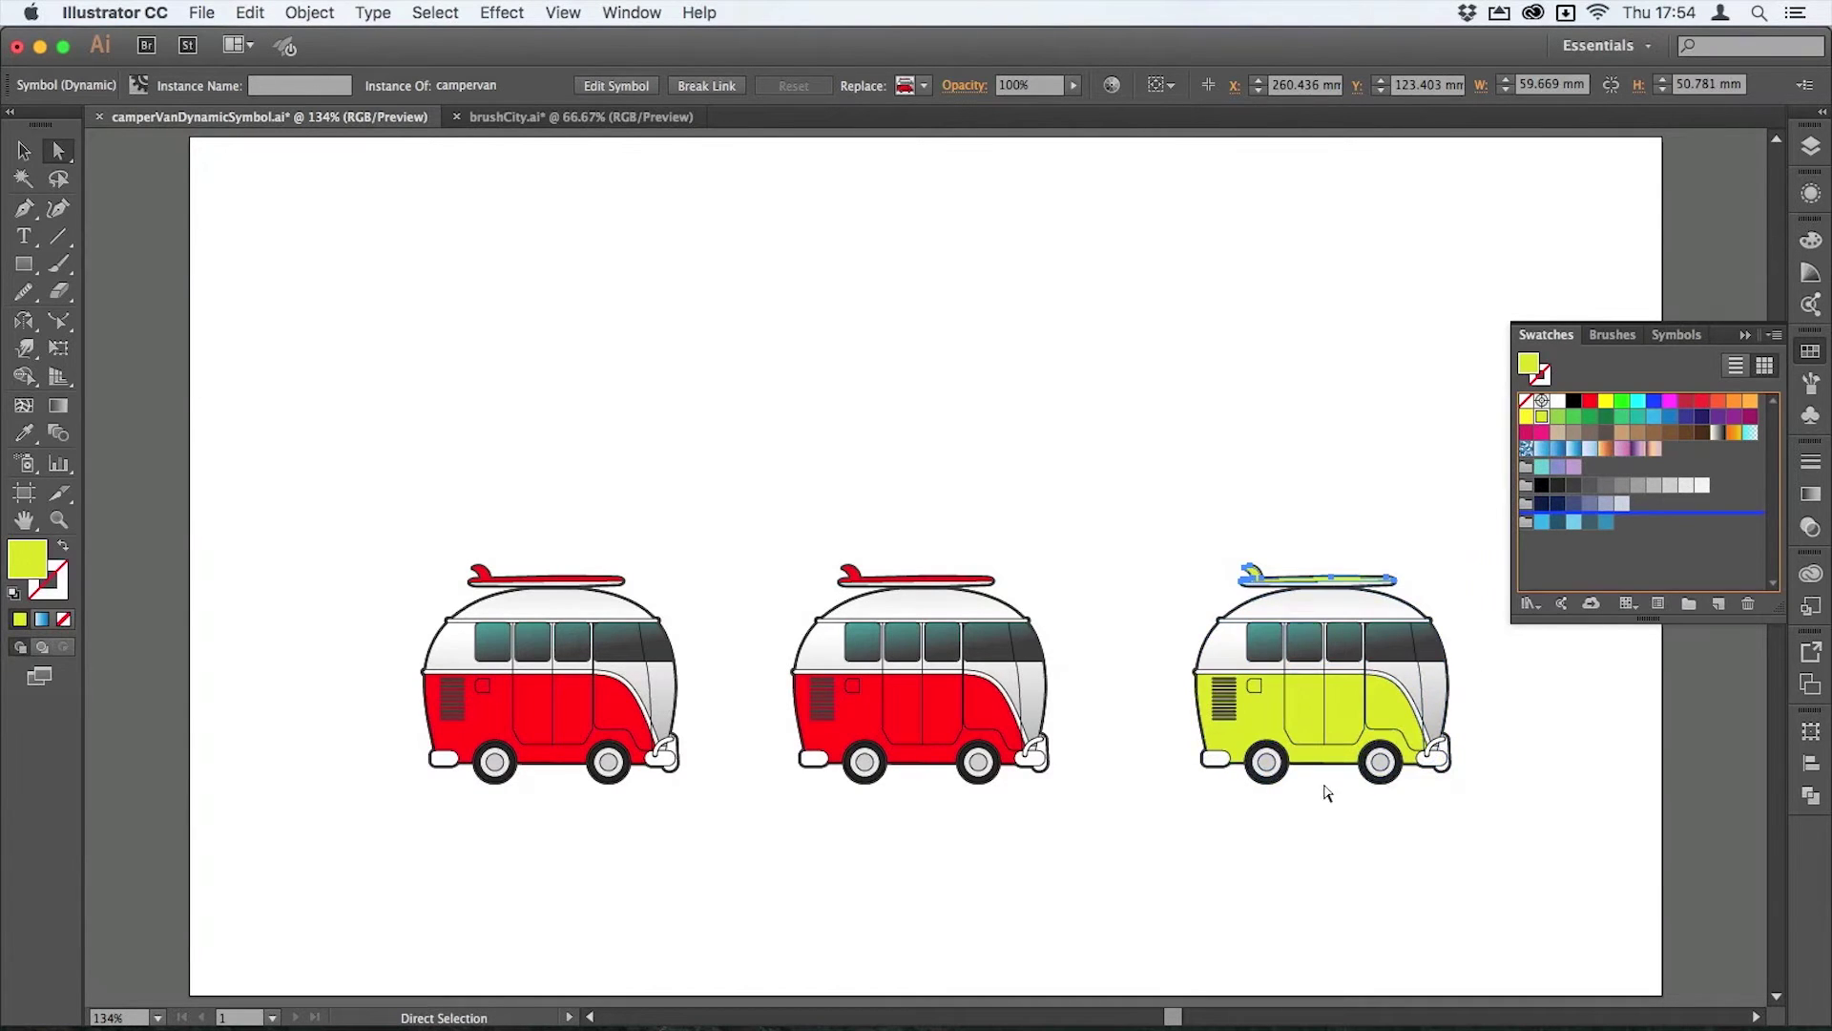
left_click(1384, 763, "shift")
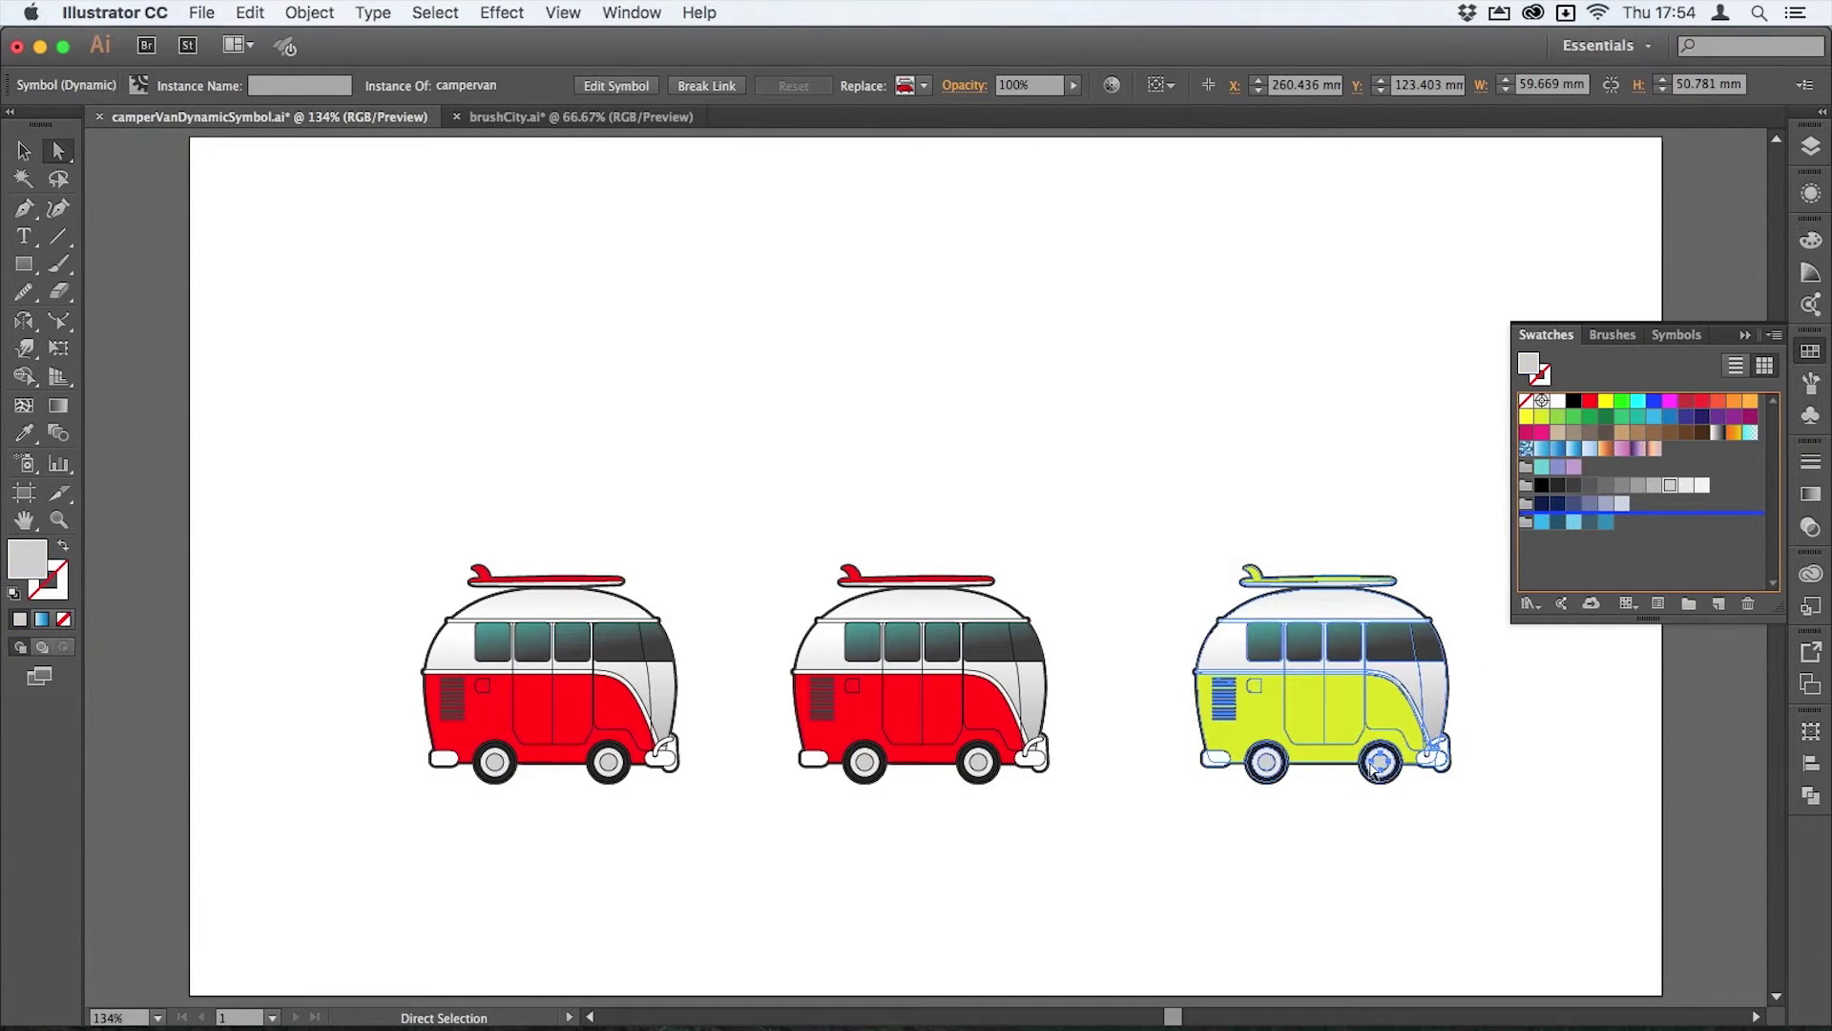
left_click(1266, 764, "shift")
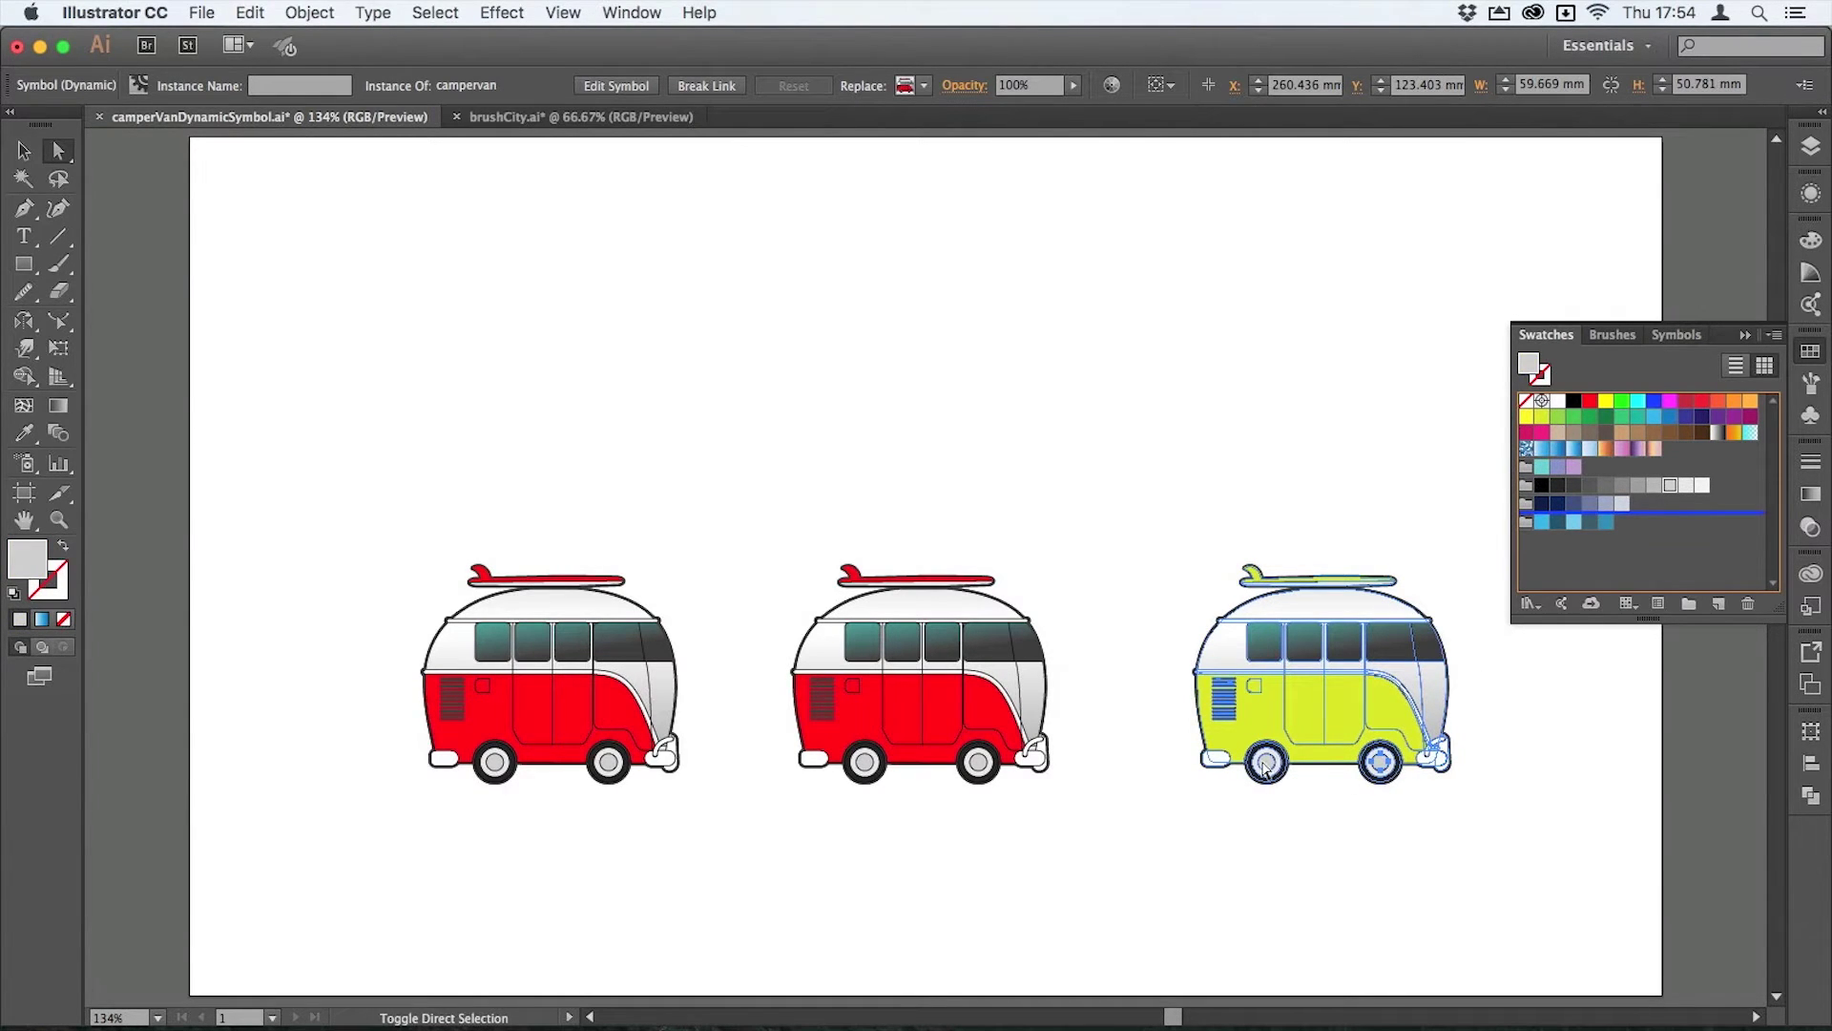
left_click(1542, 418)
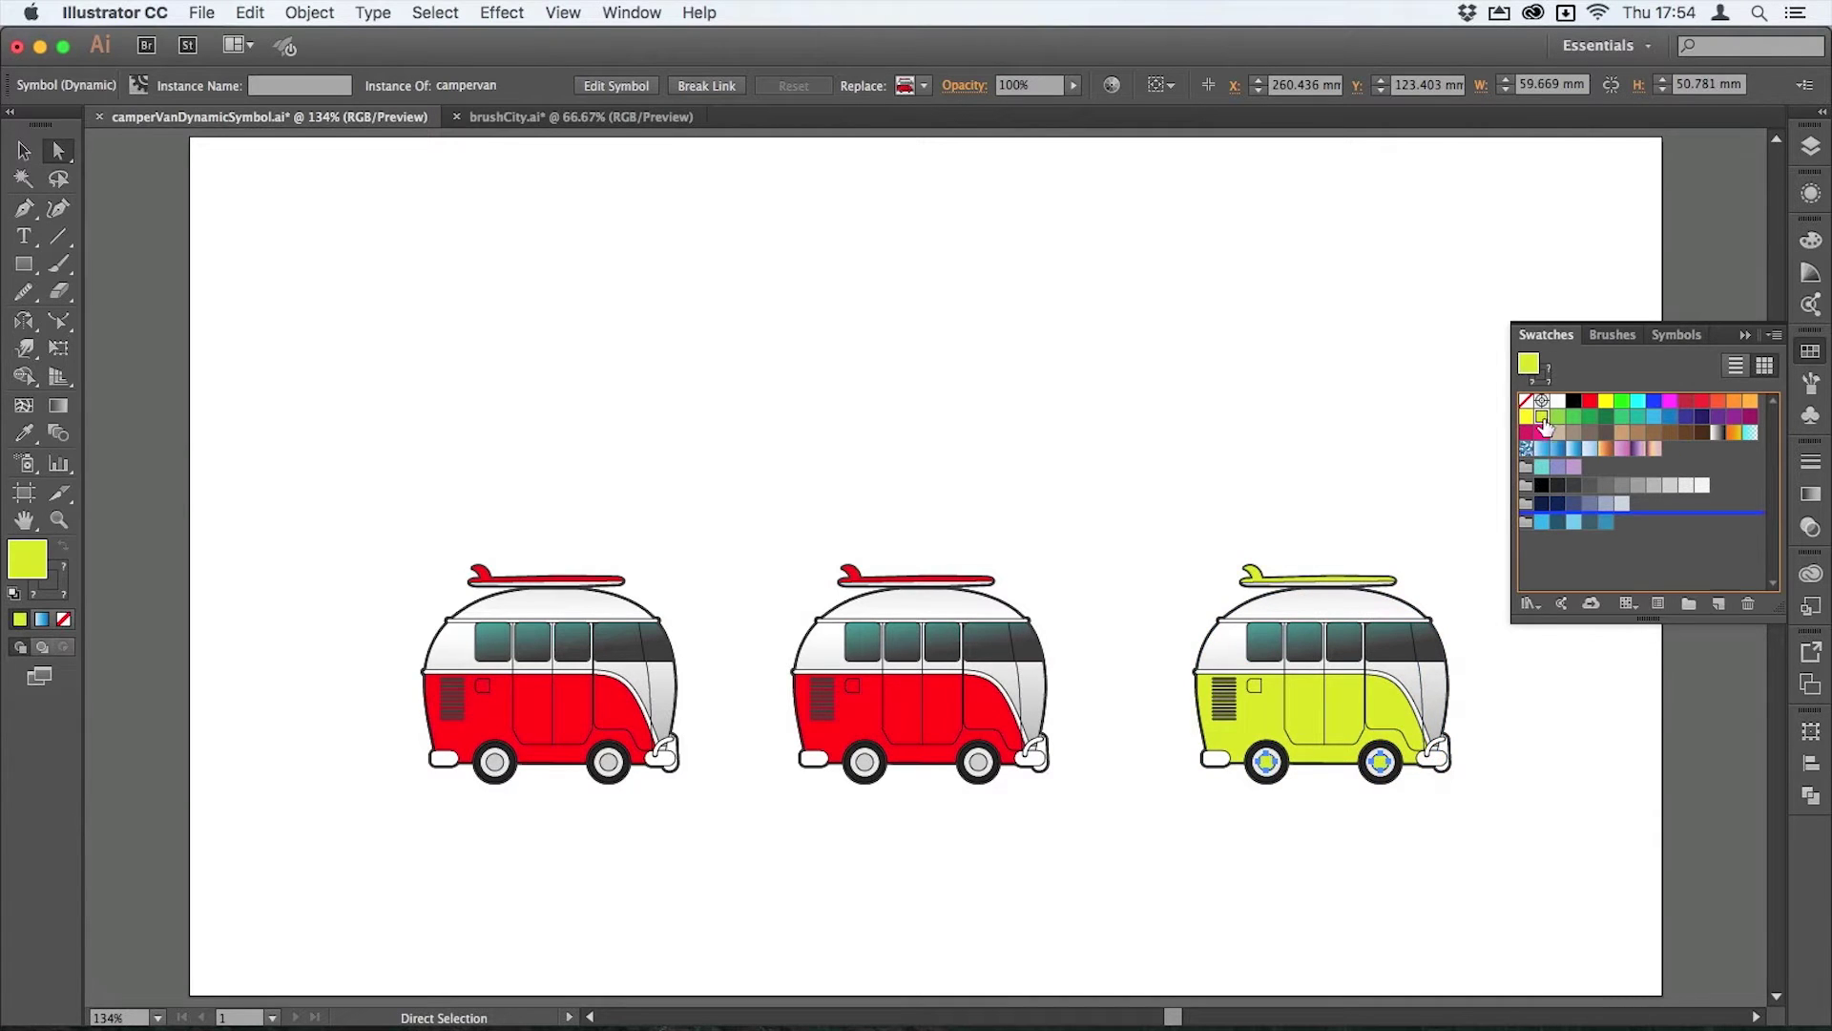
left_click(1112, 456)
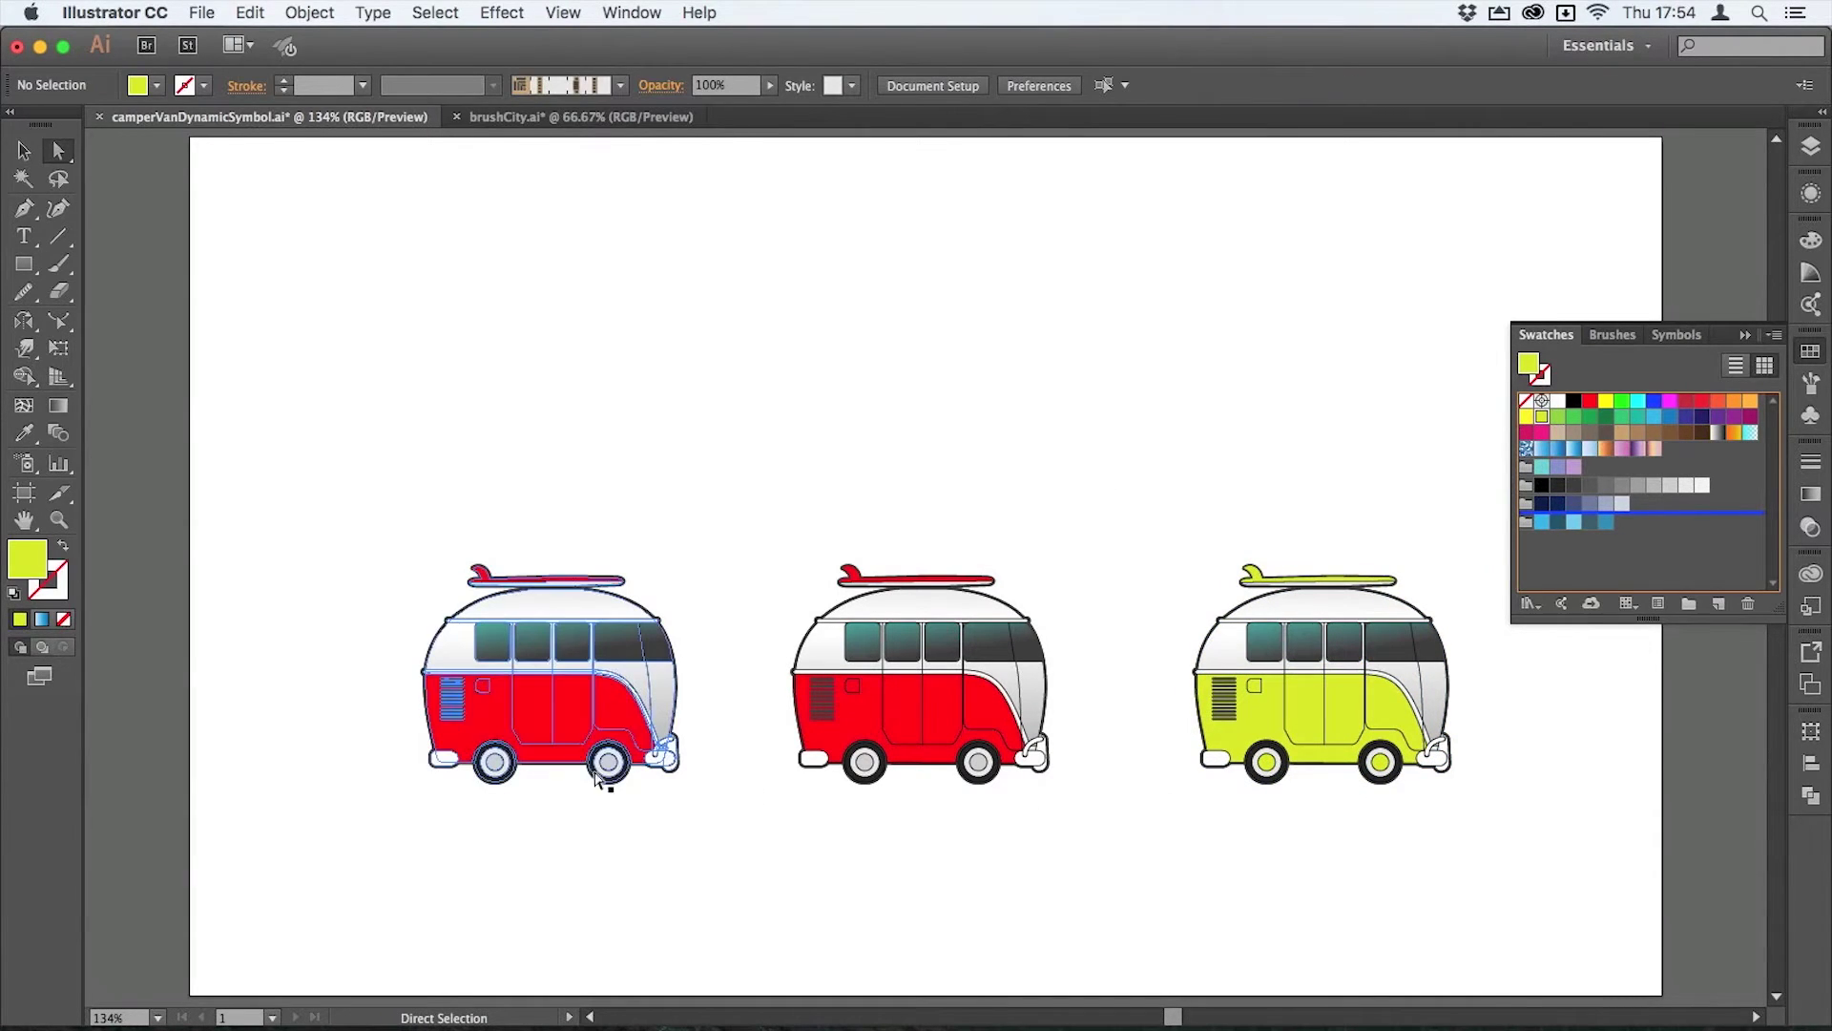
- Recolour the left van's body panels and surfboard light blue
left_click(568, 714)
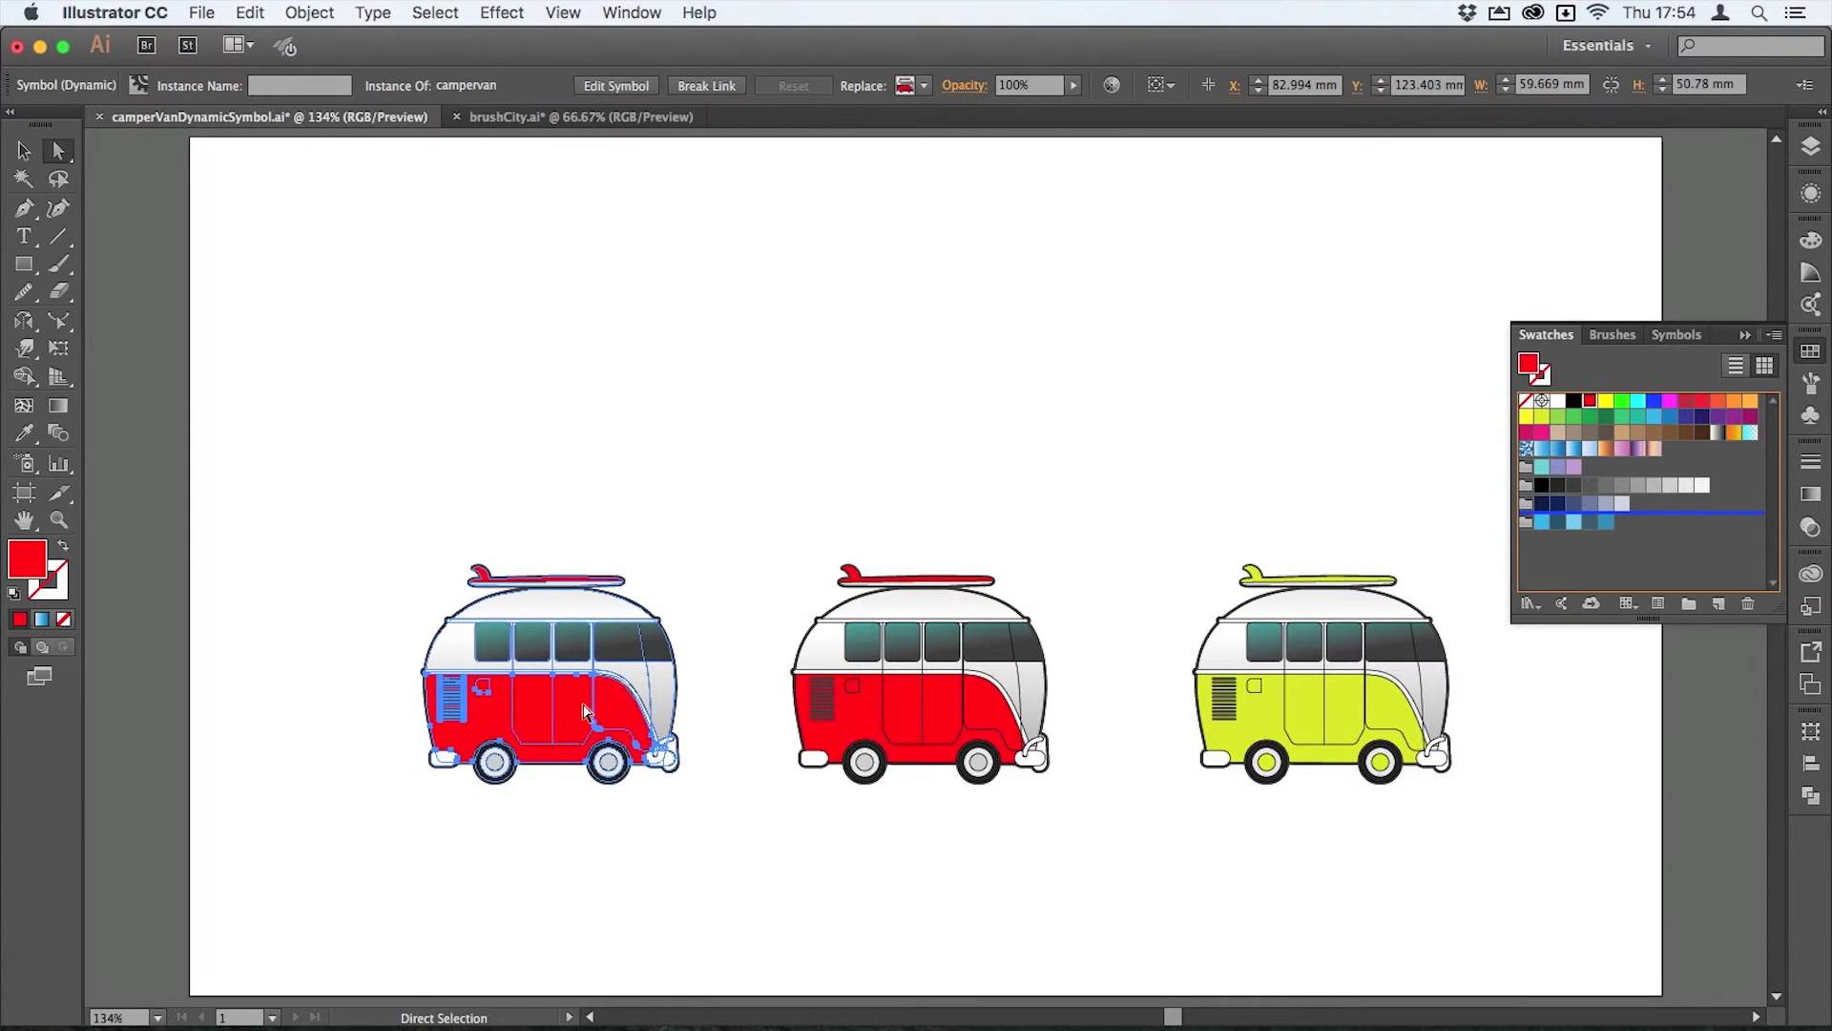
left_click(1655, 417)
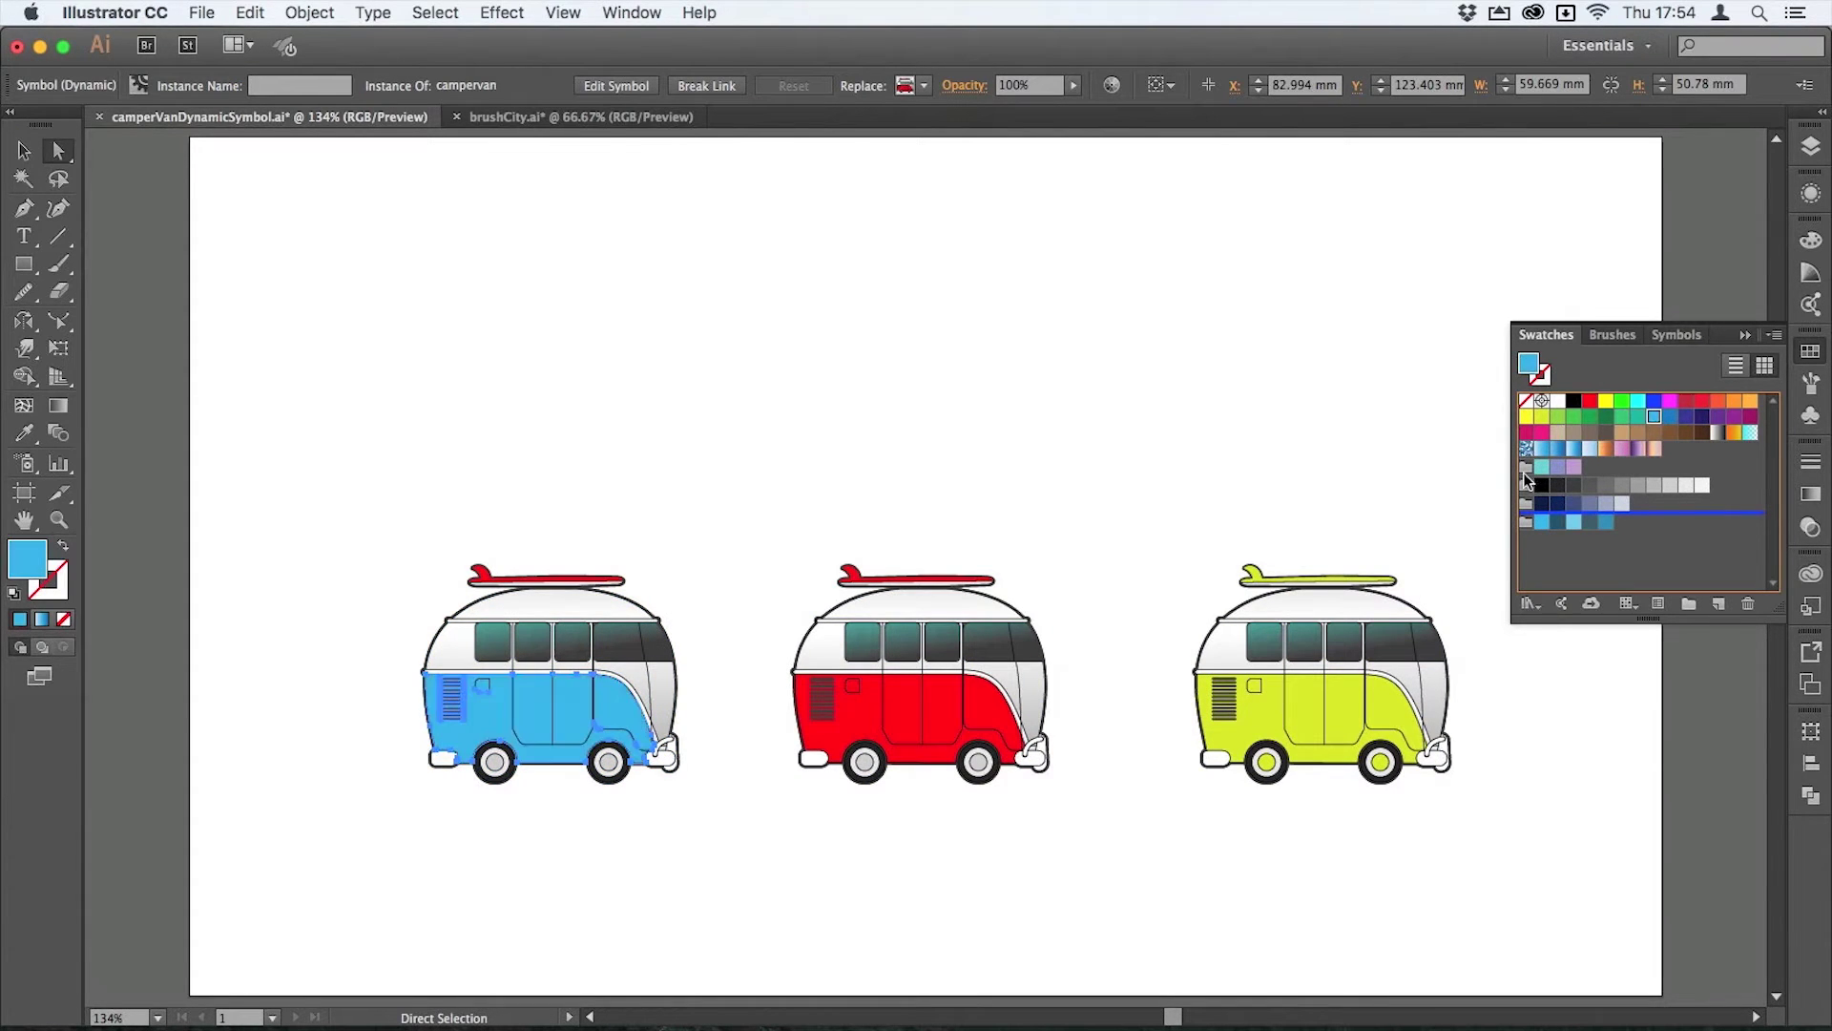
left_click(619, 579)
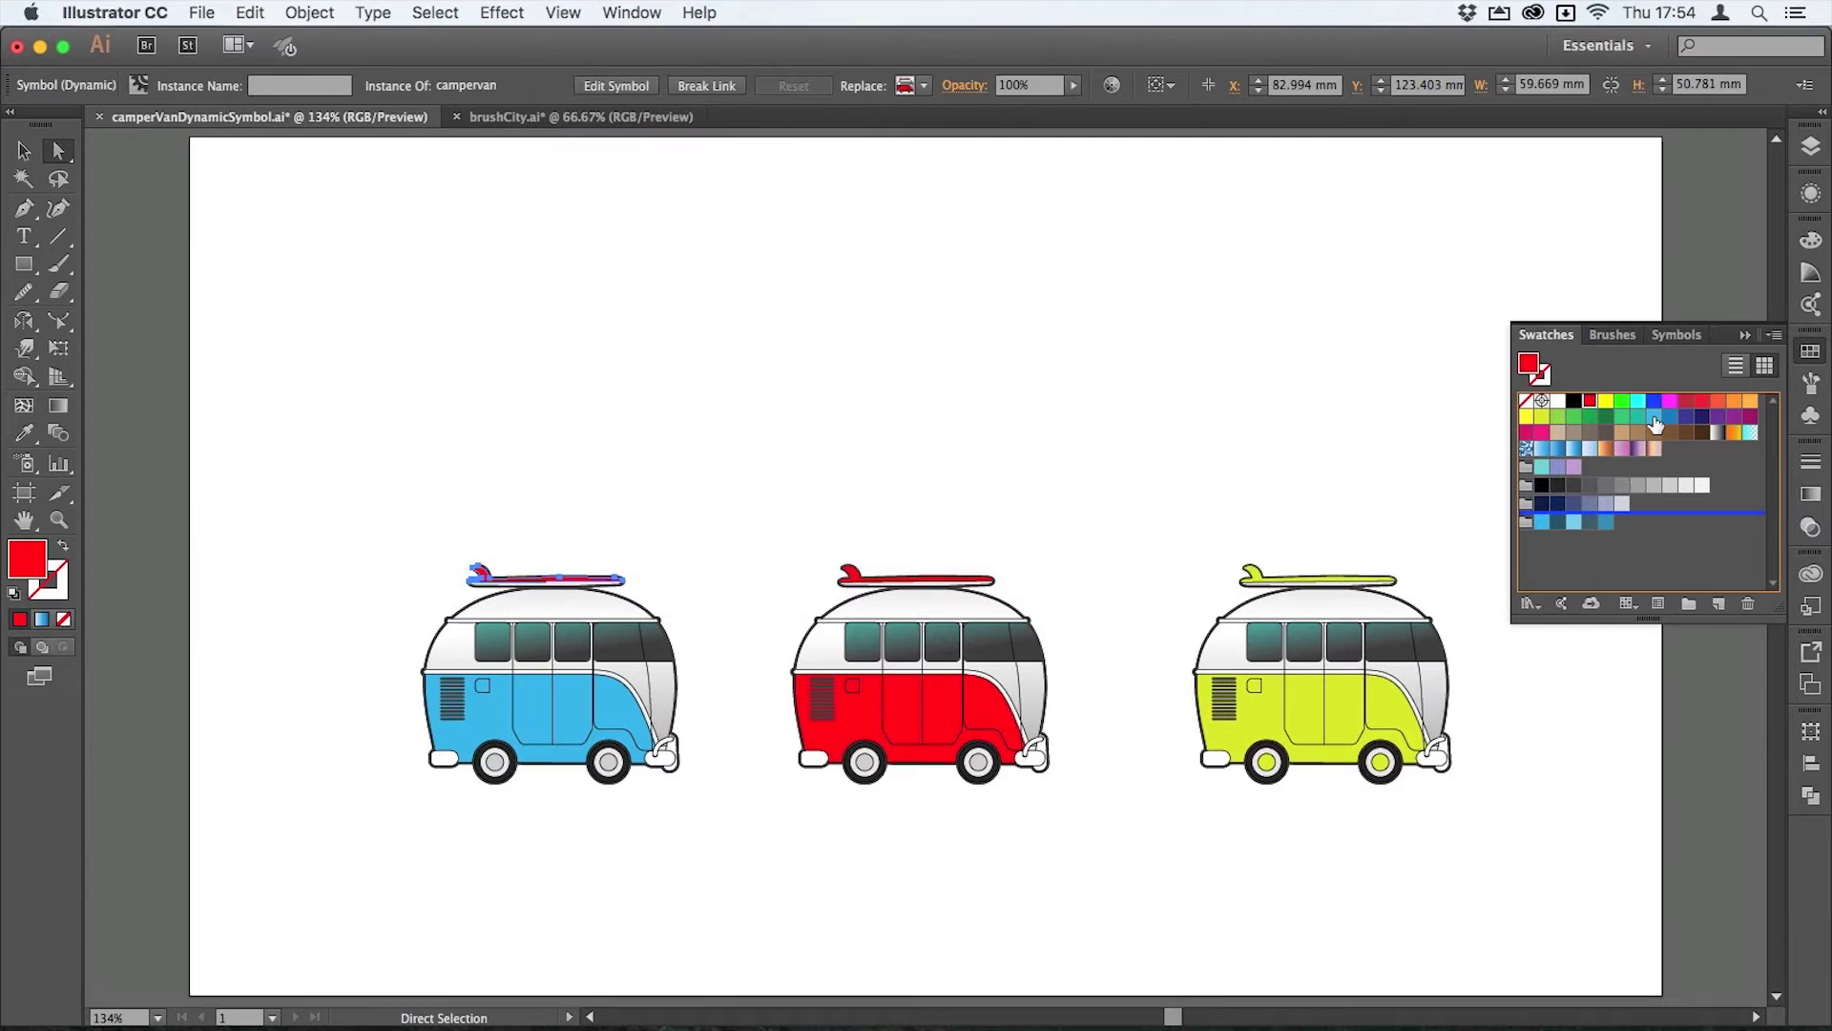
left_click(1653, 417)
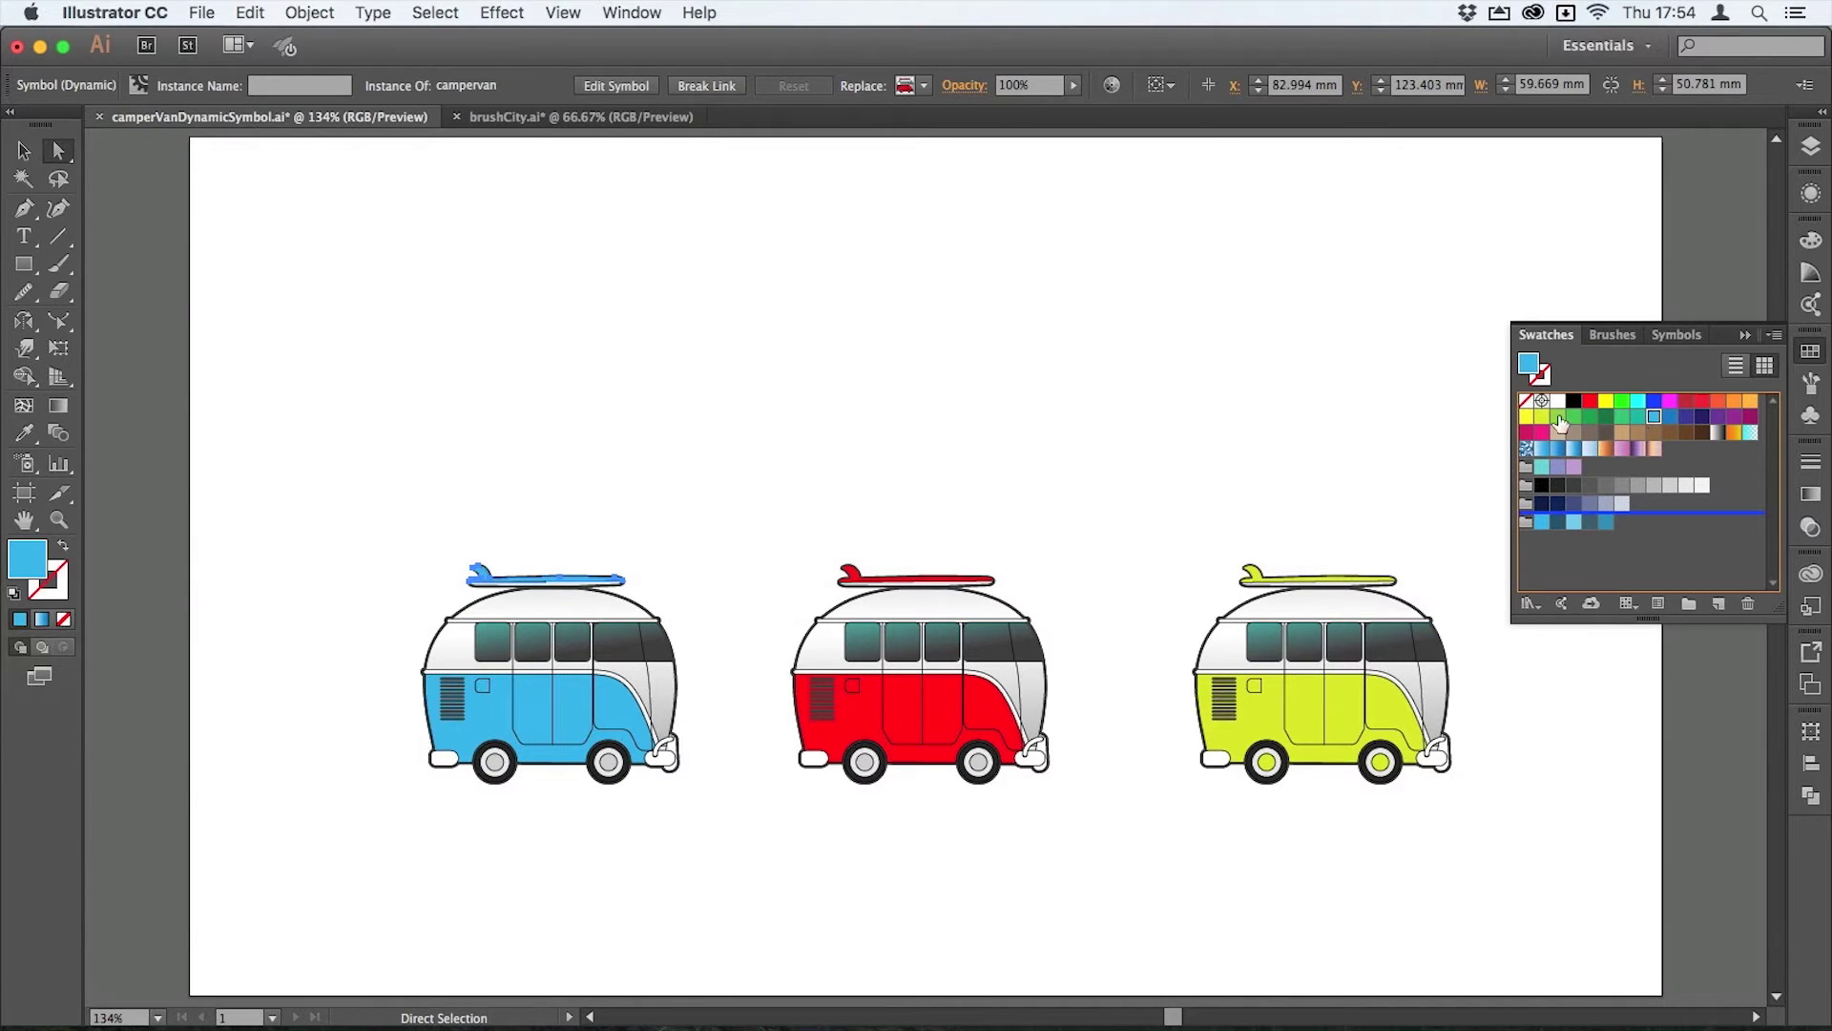
left_click(23, 151)
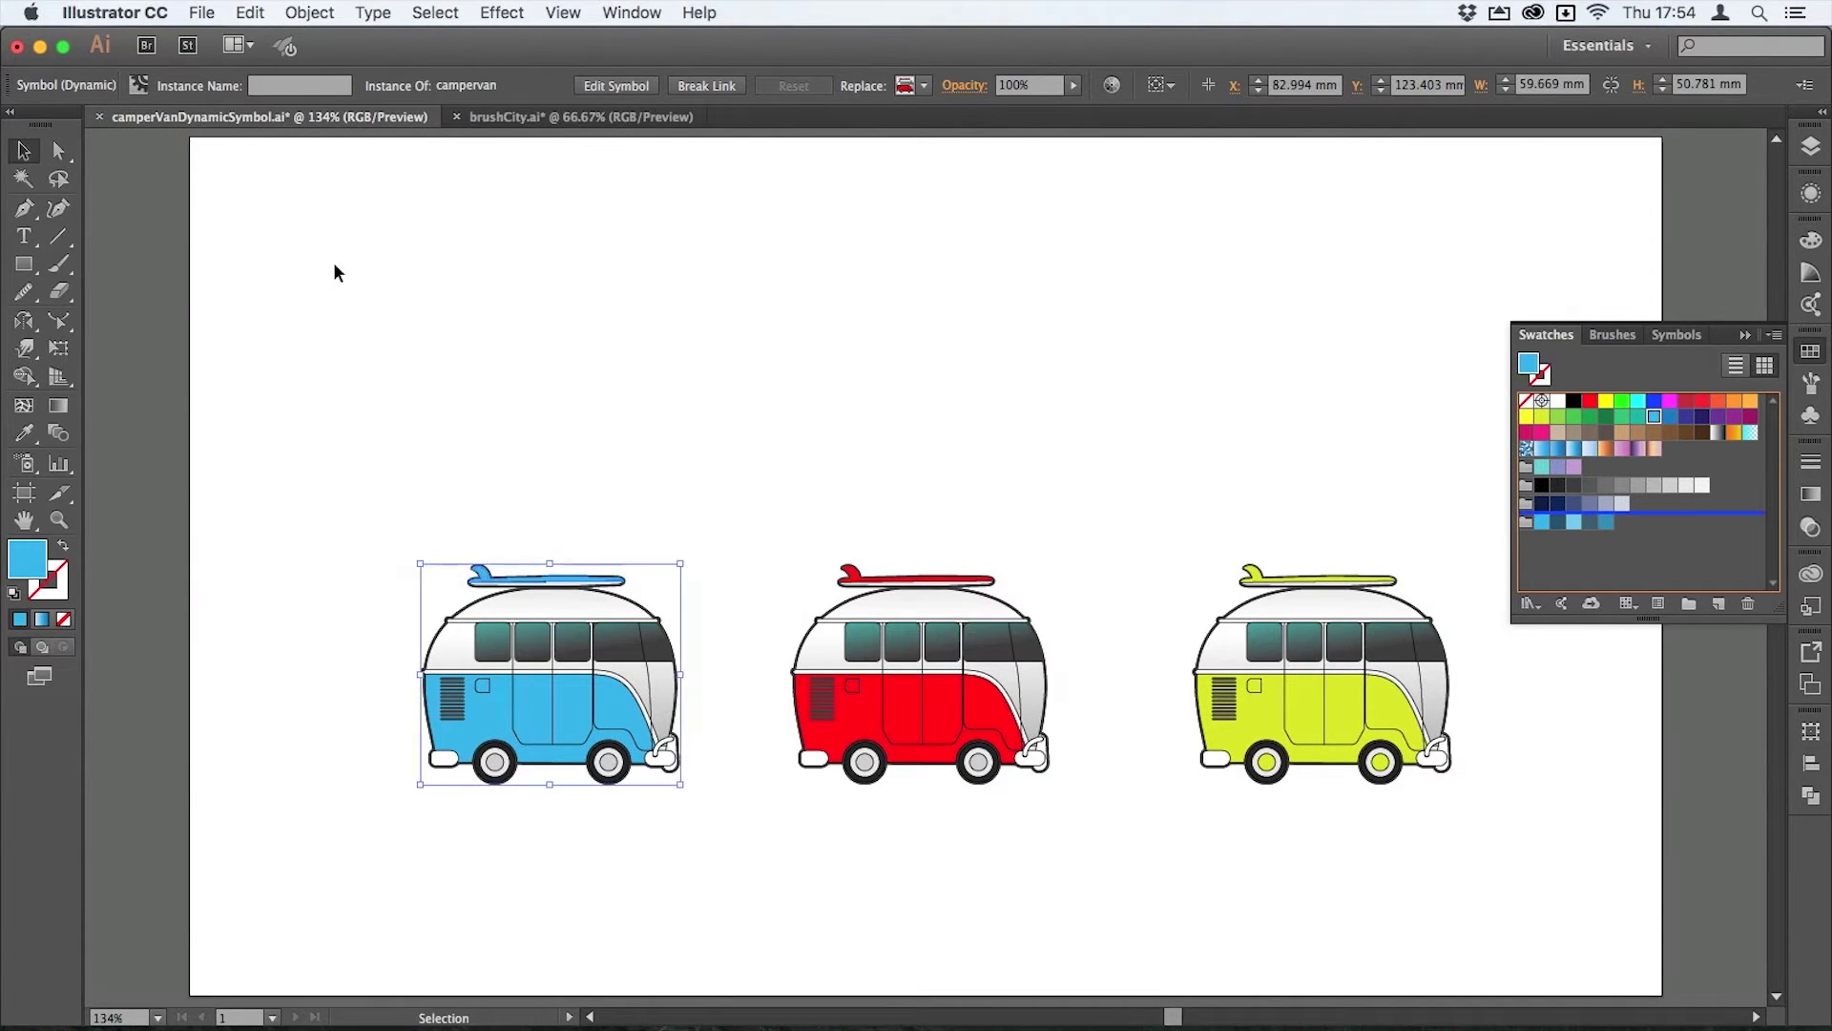
- Reflect the middle red van across a vertical axis with the Reflect tool
left_click(485, 328)
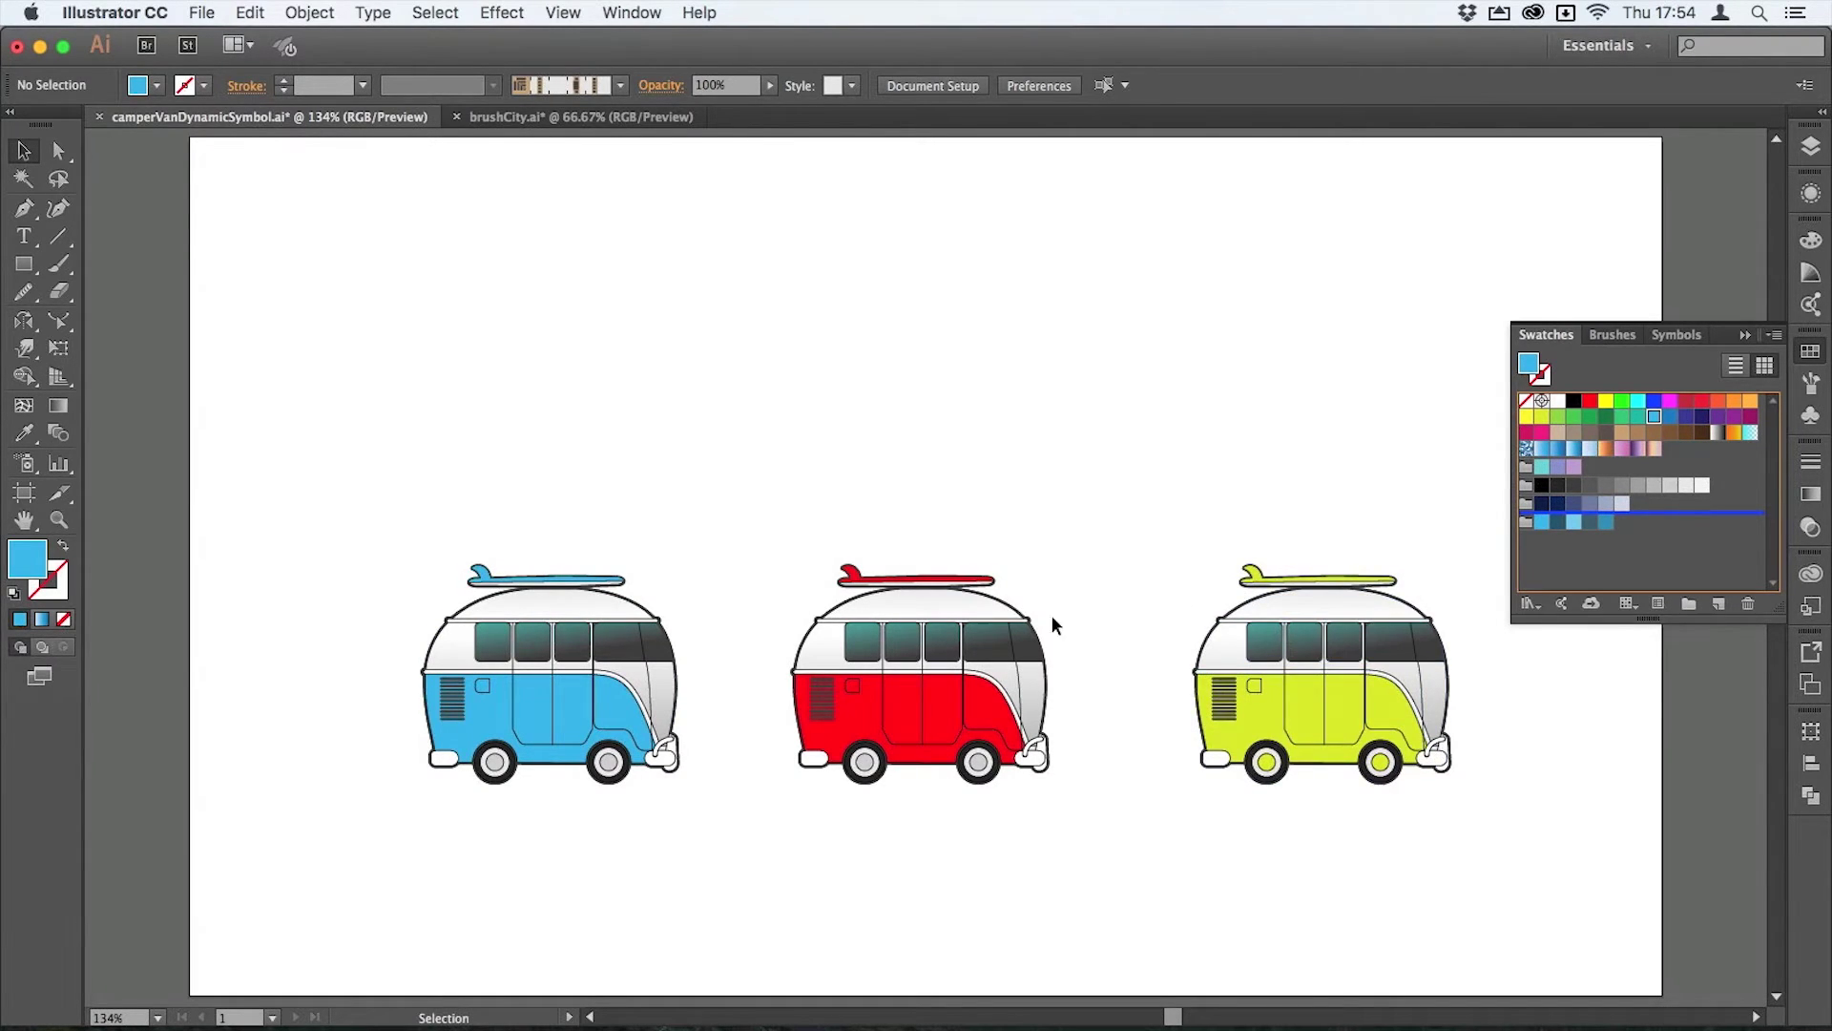
left_click(948, 603)
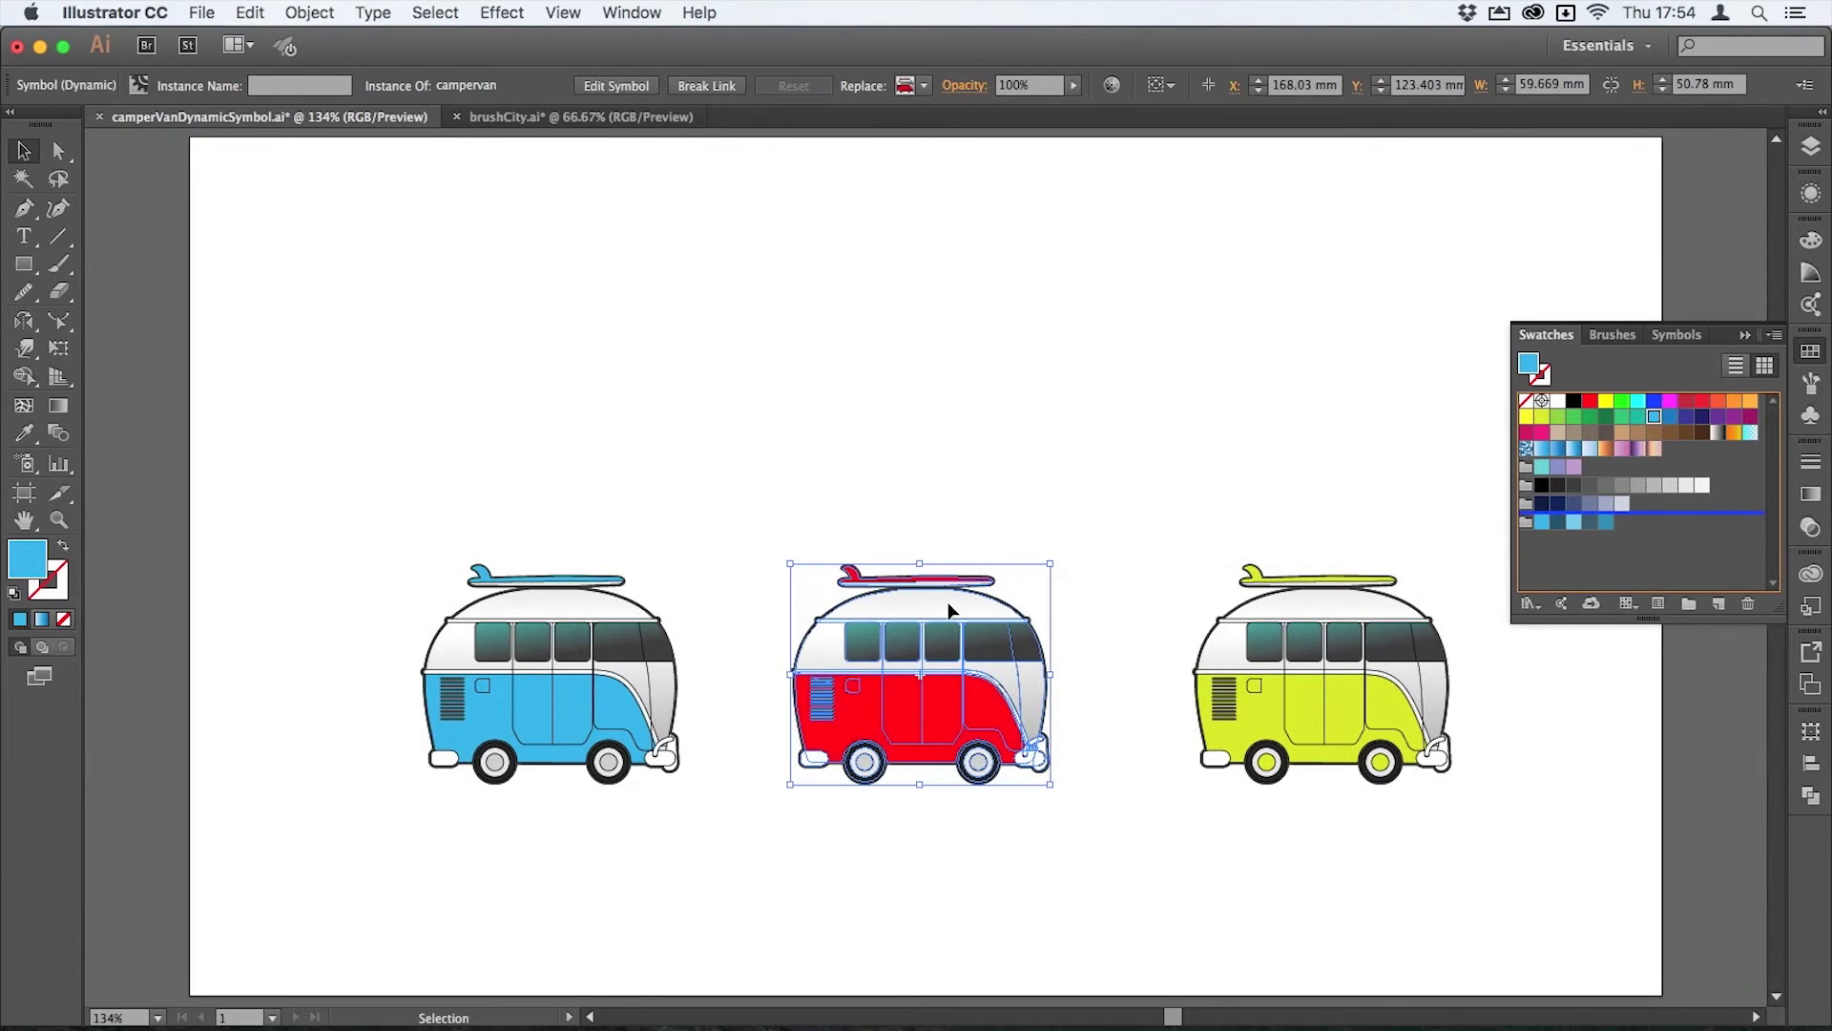
key("o")
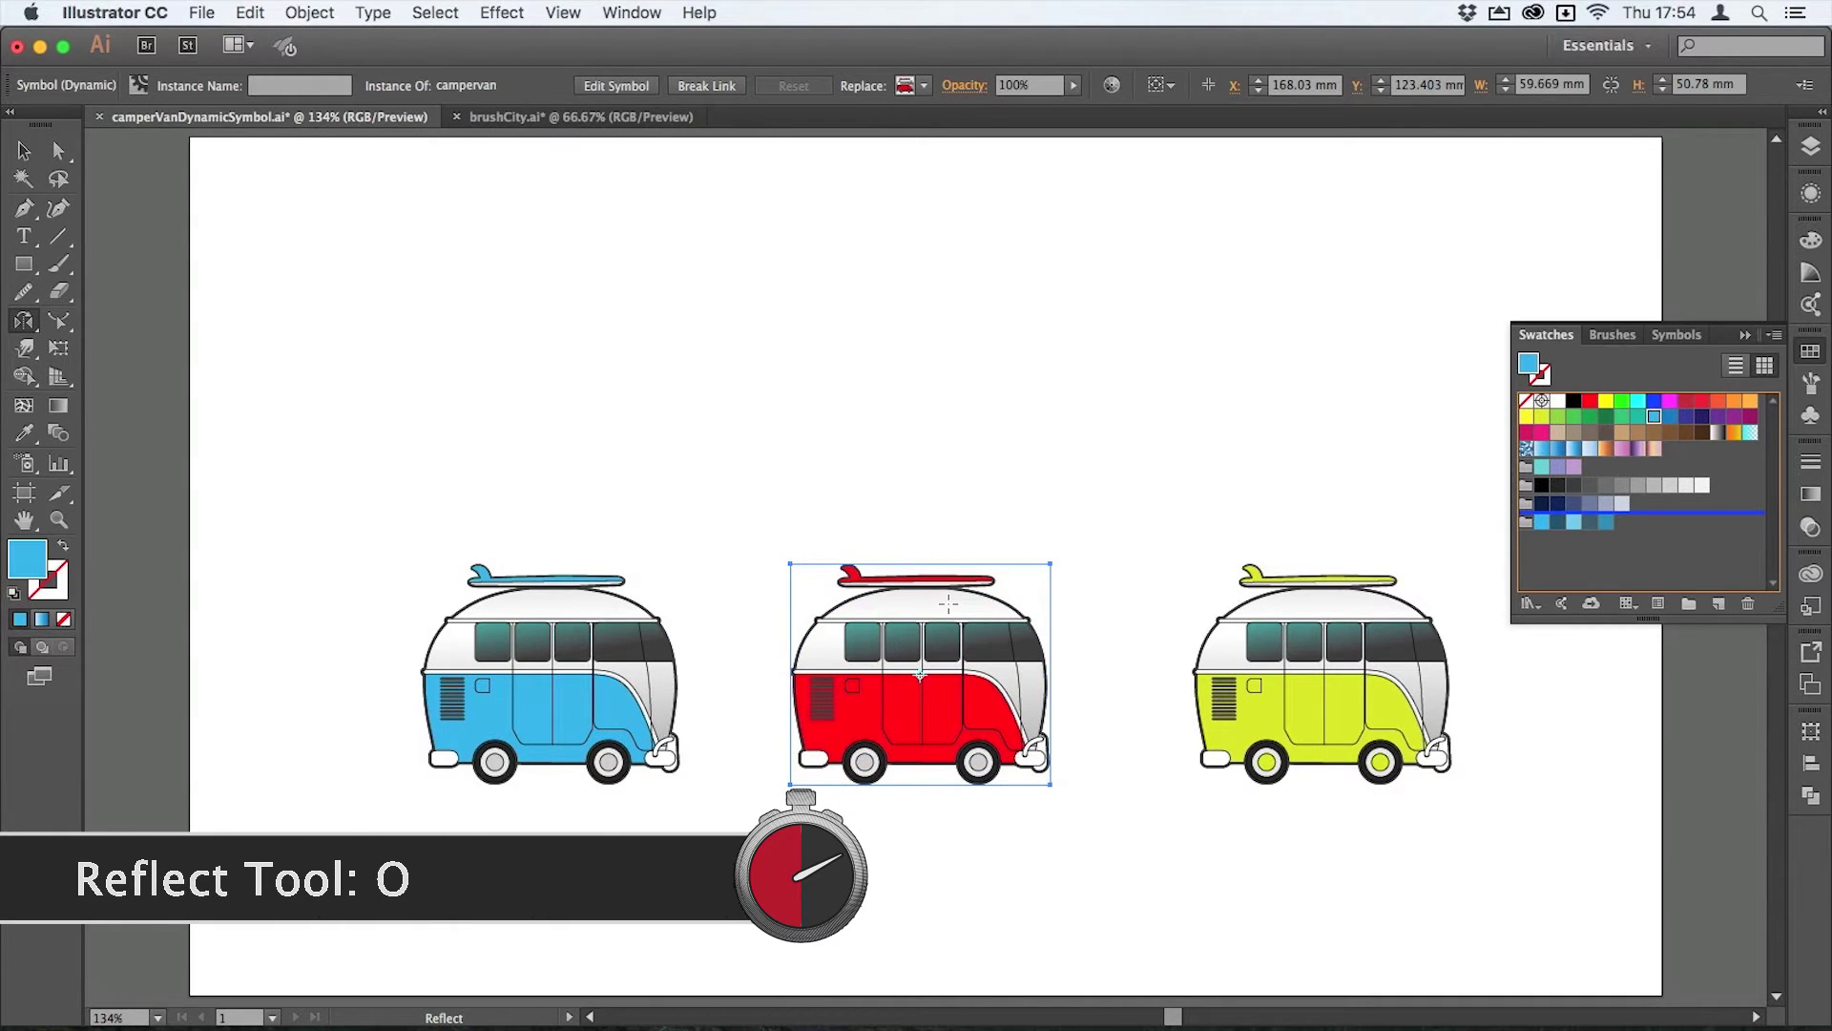
key("Return")
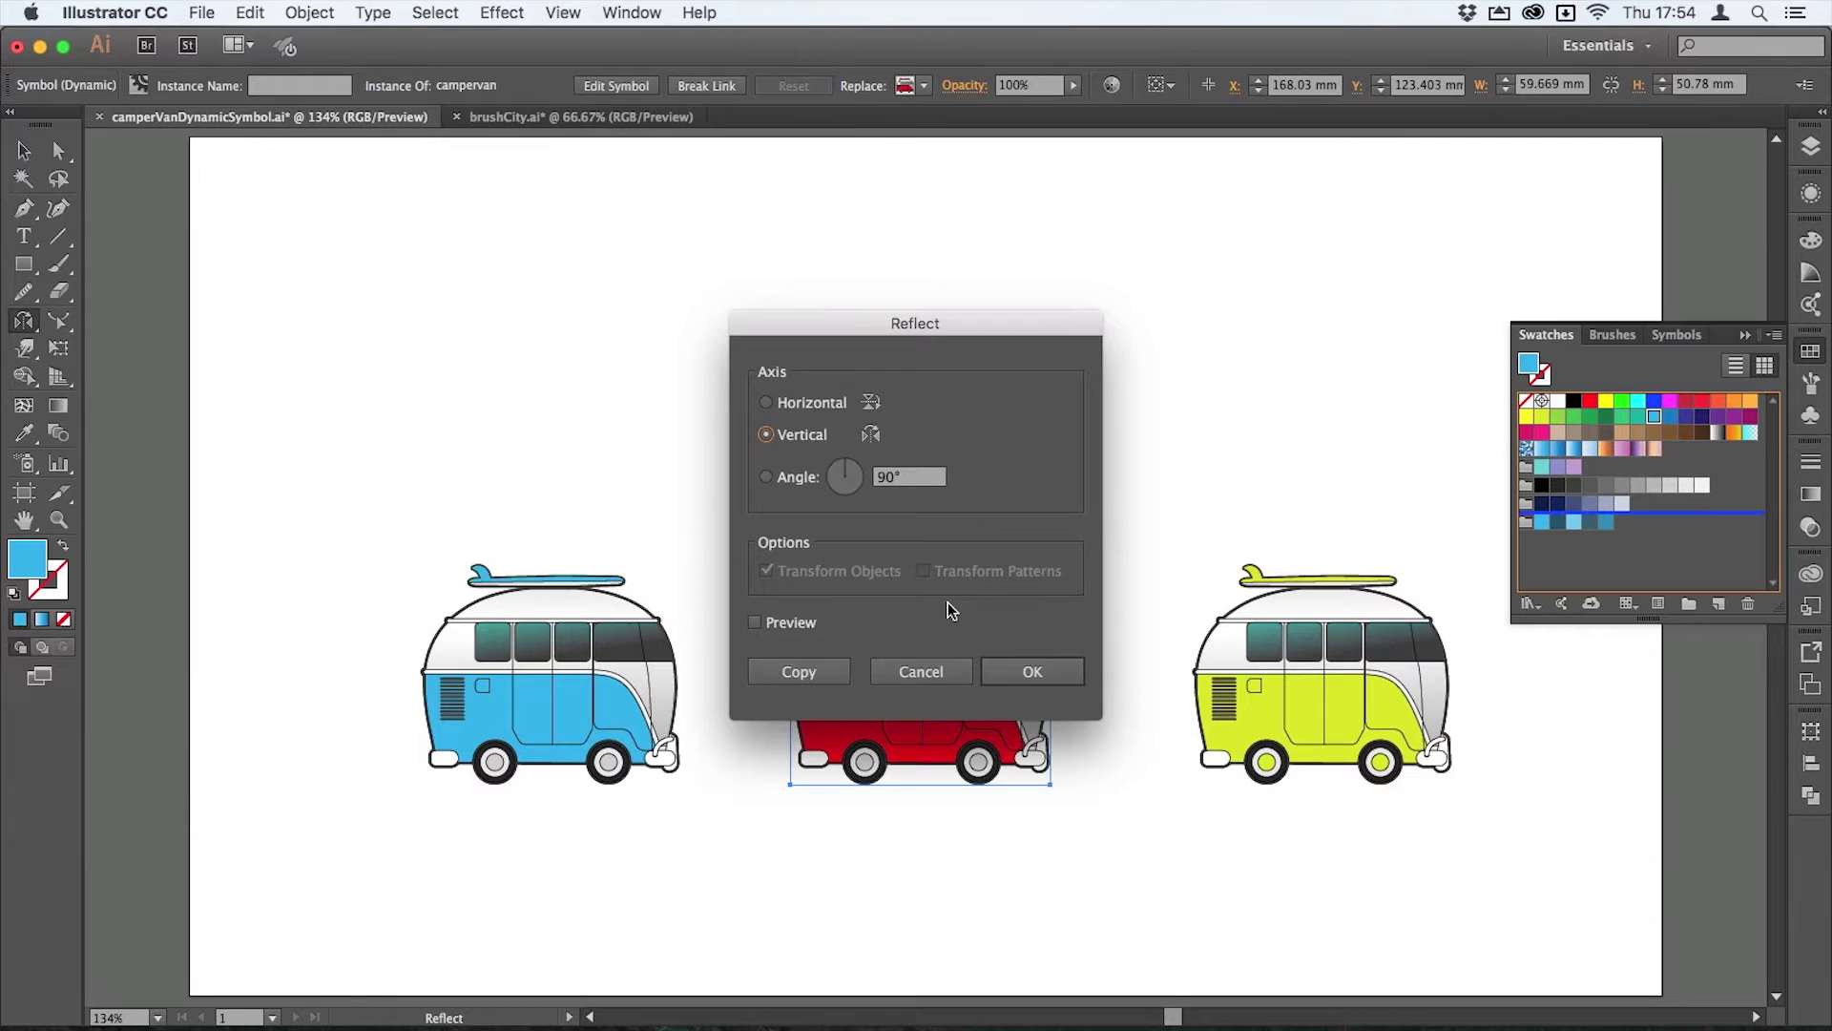
key("Return")
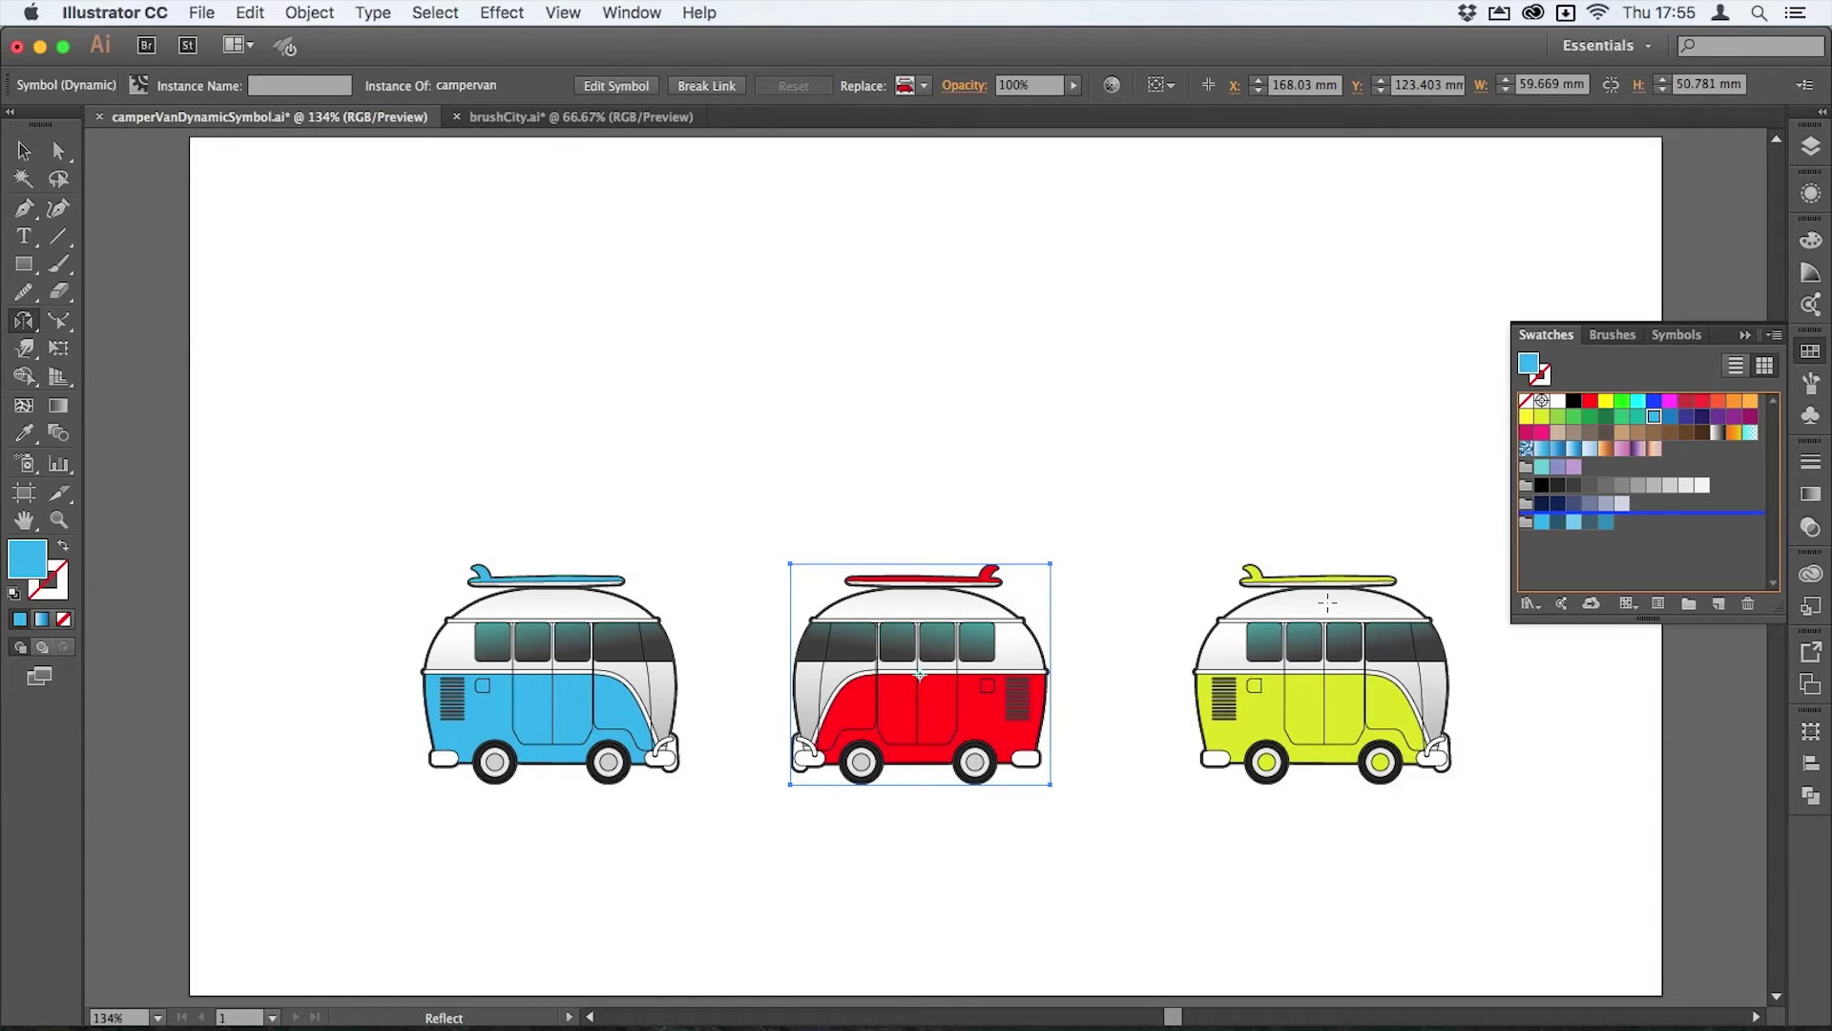
- Shear the yellow van into a forward lean with the Shear tool
key("v")
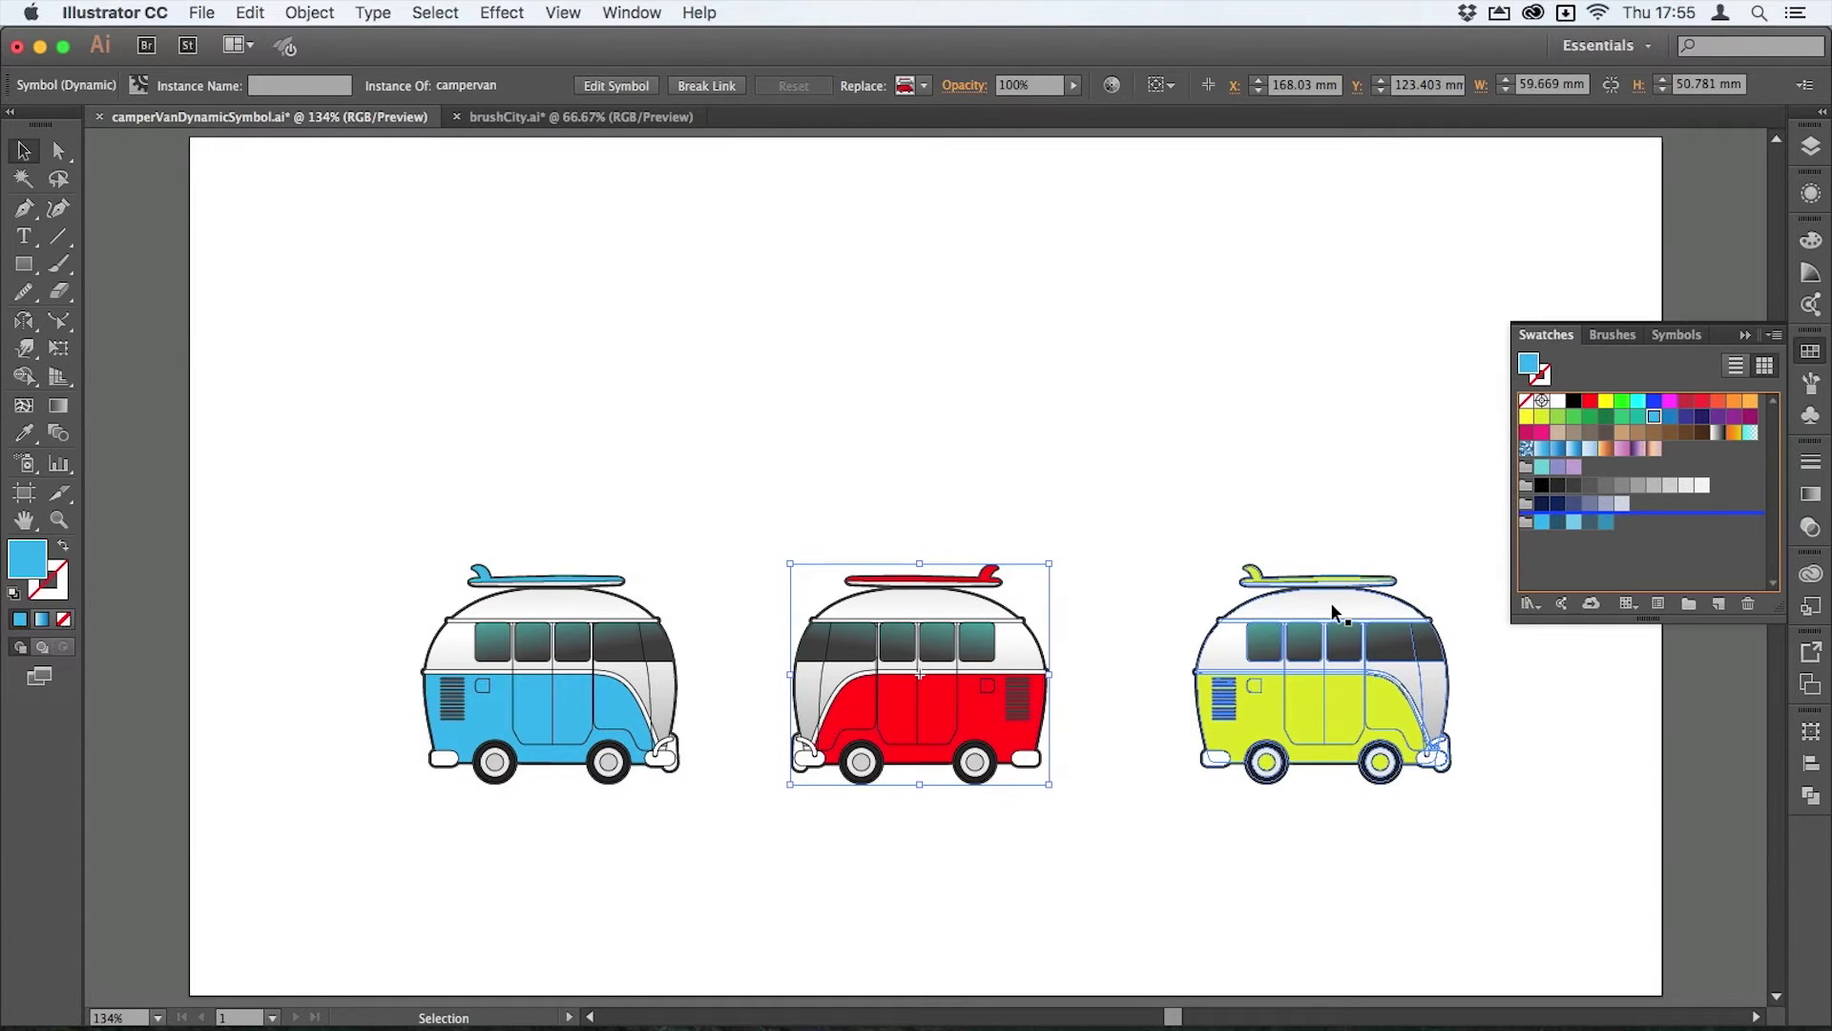
left_click(1332, 610)
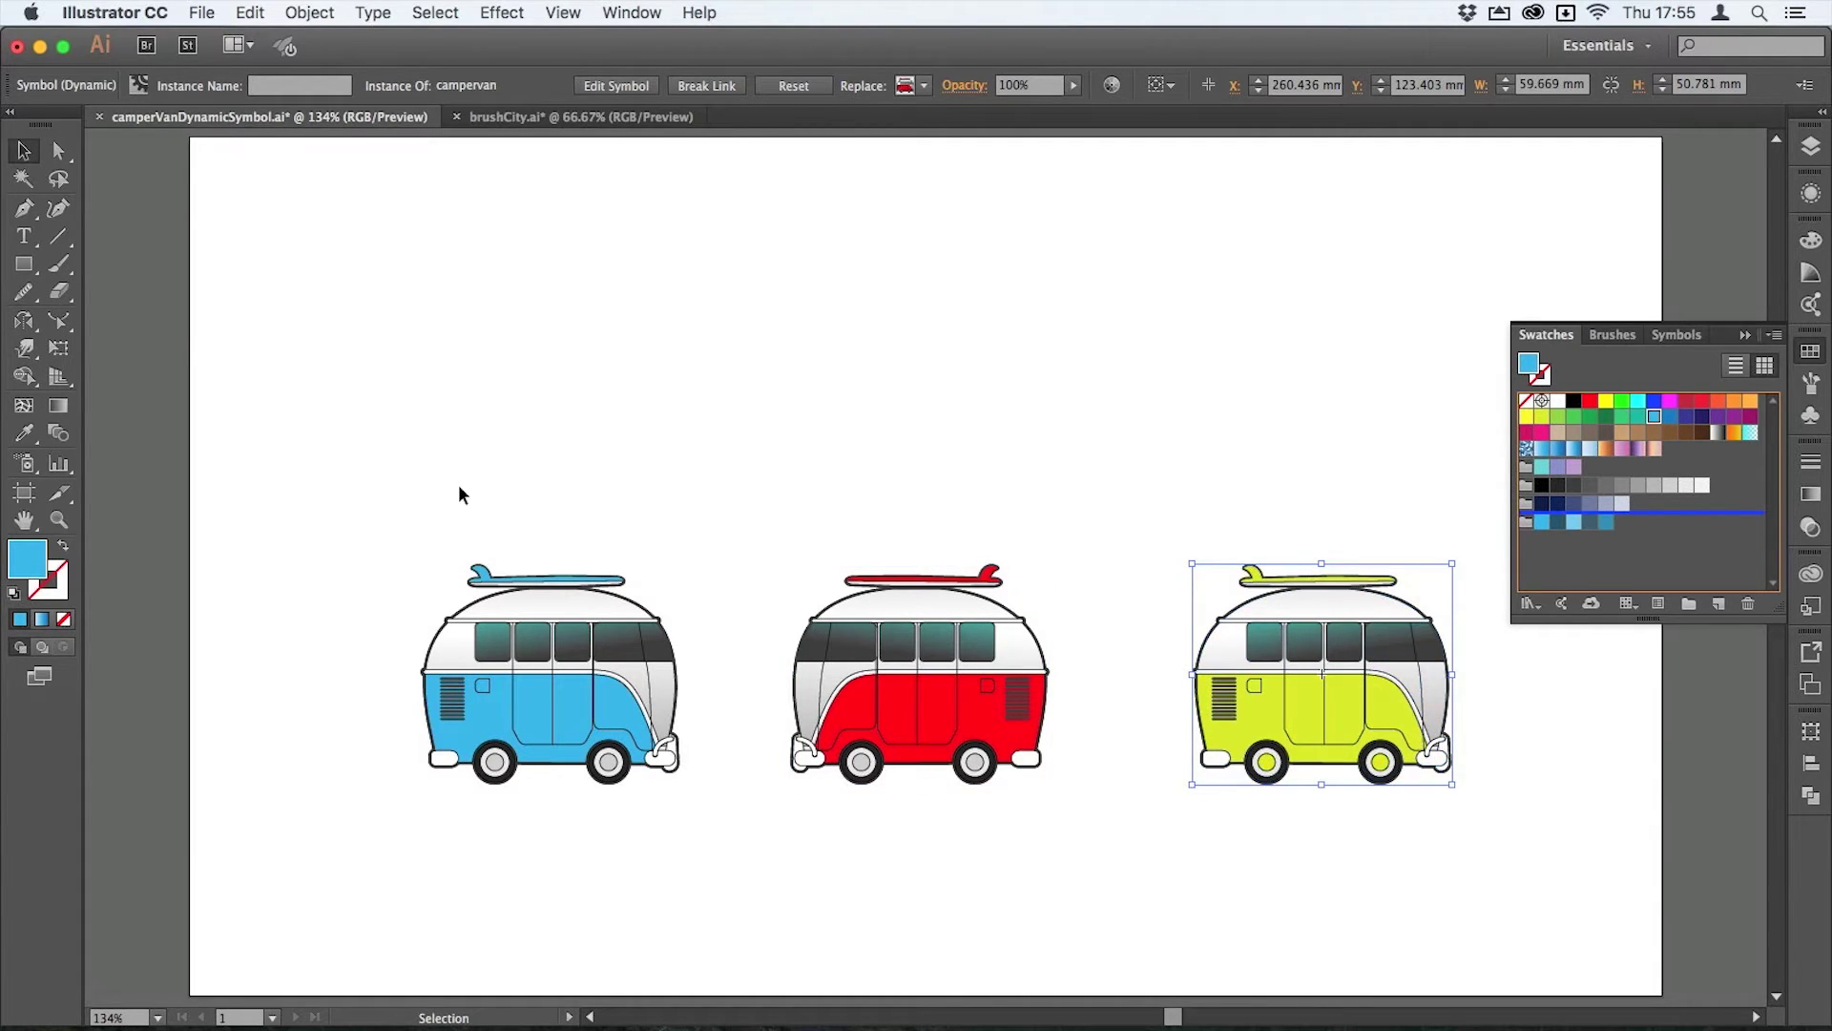
left_click_drag(59, 324, 143, 347)
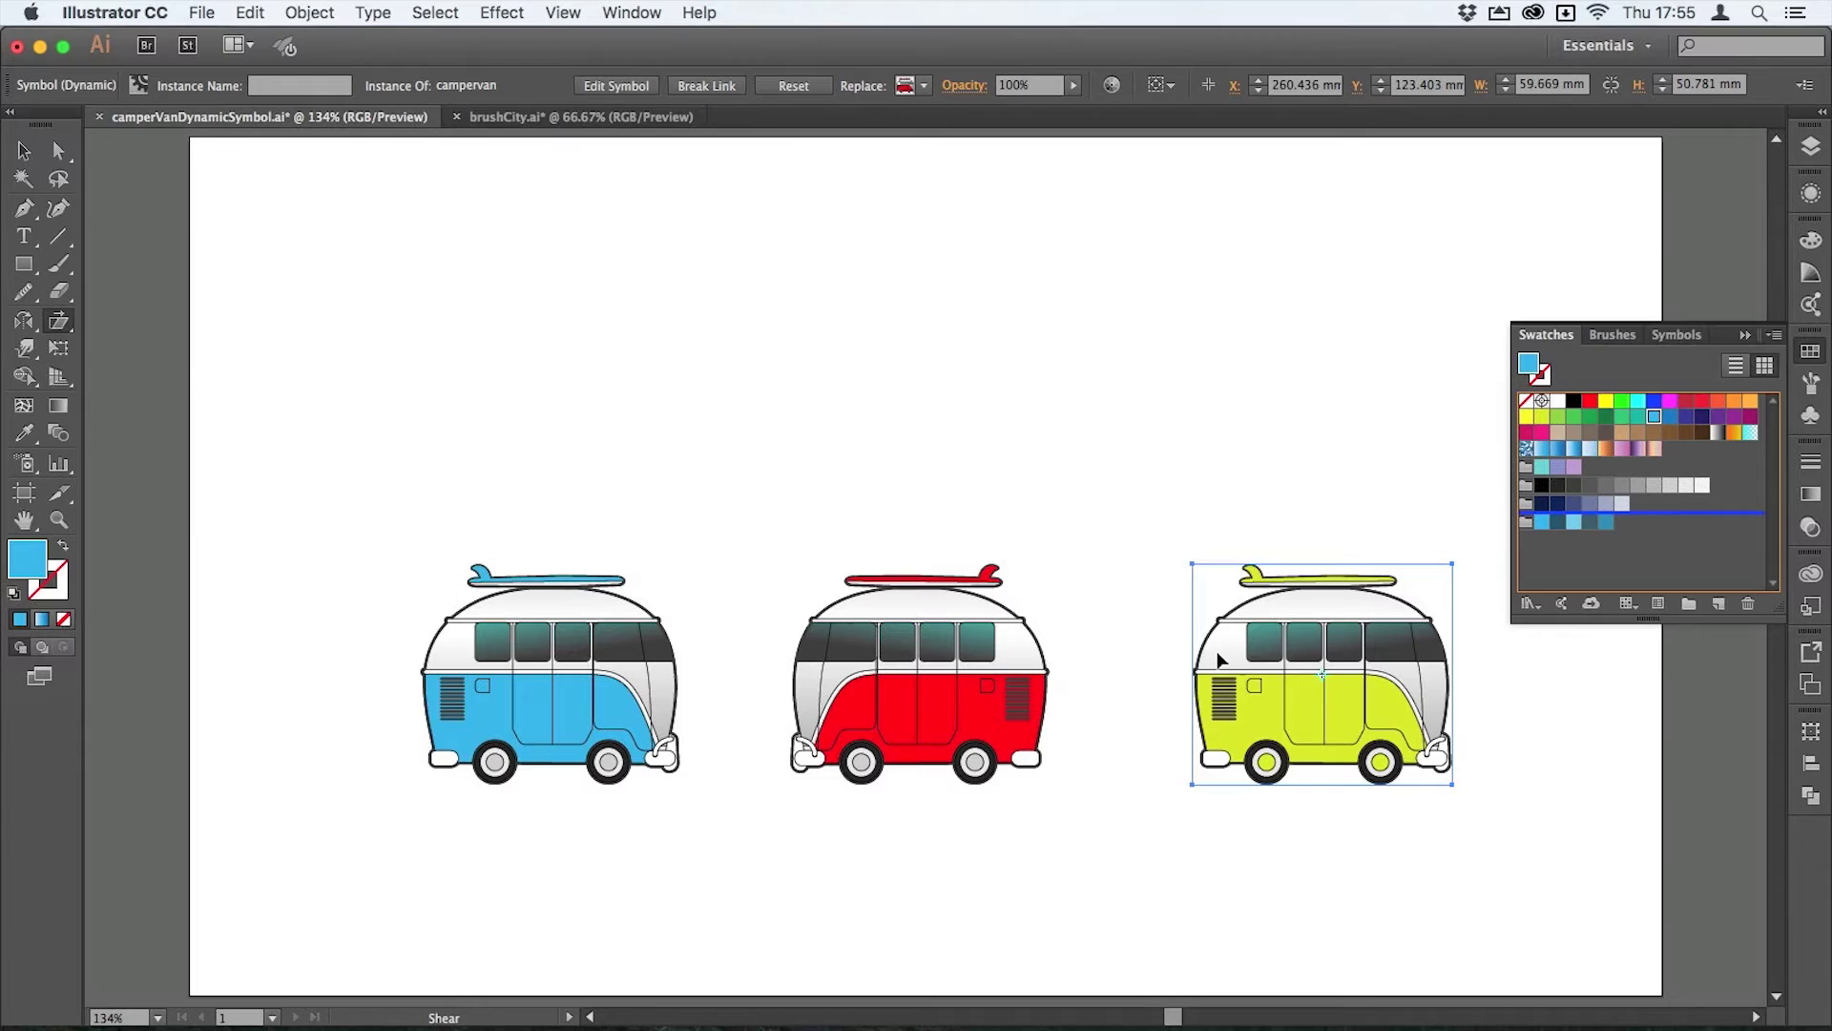
left_click_drag(1216, 650, 1225, 648)
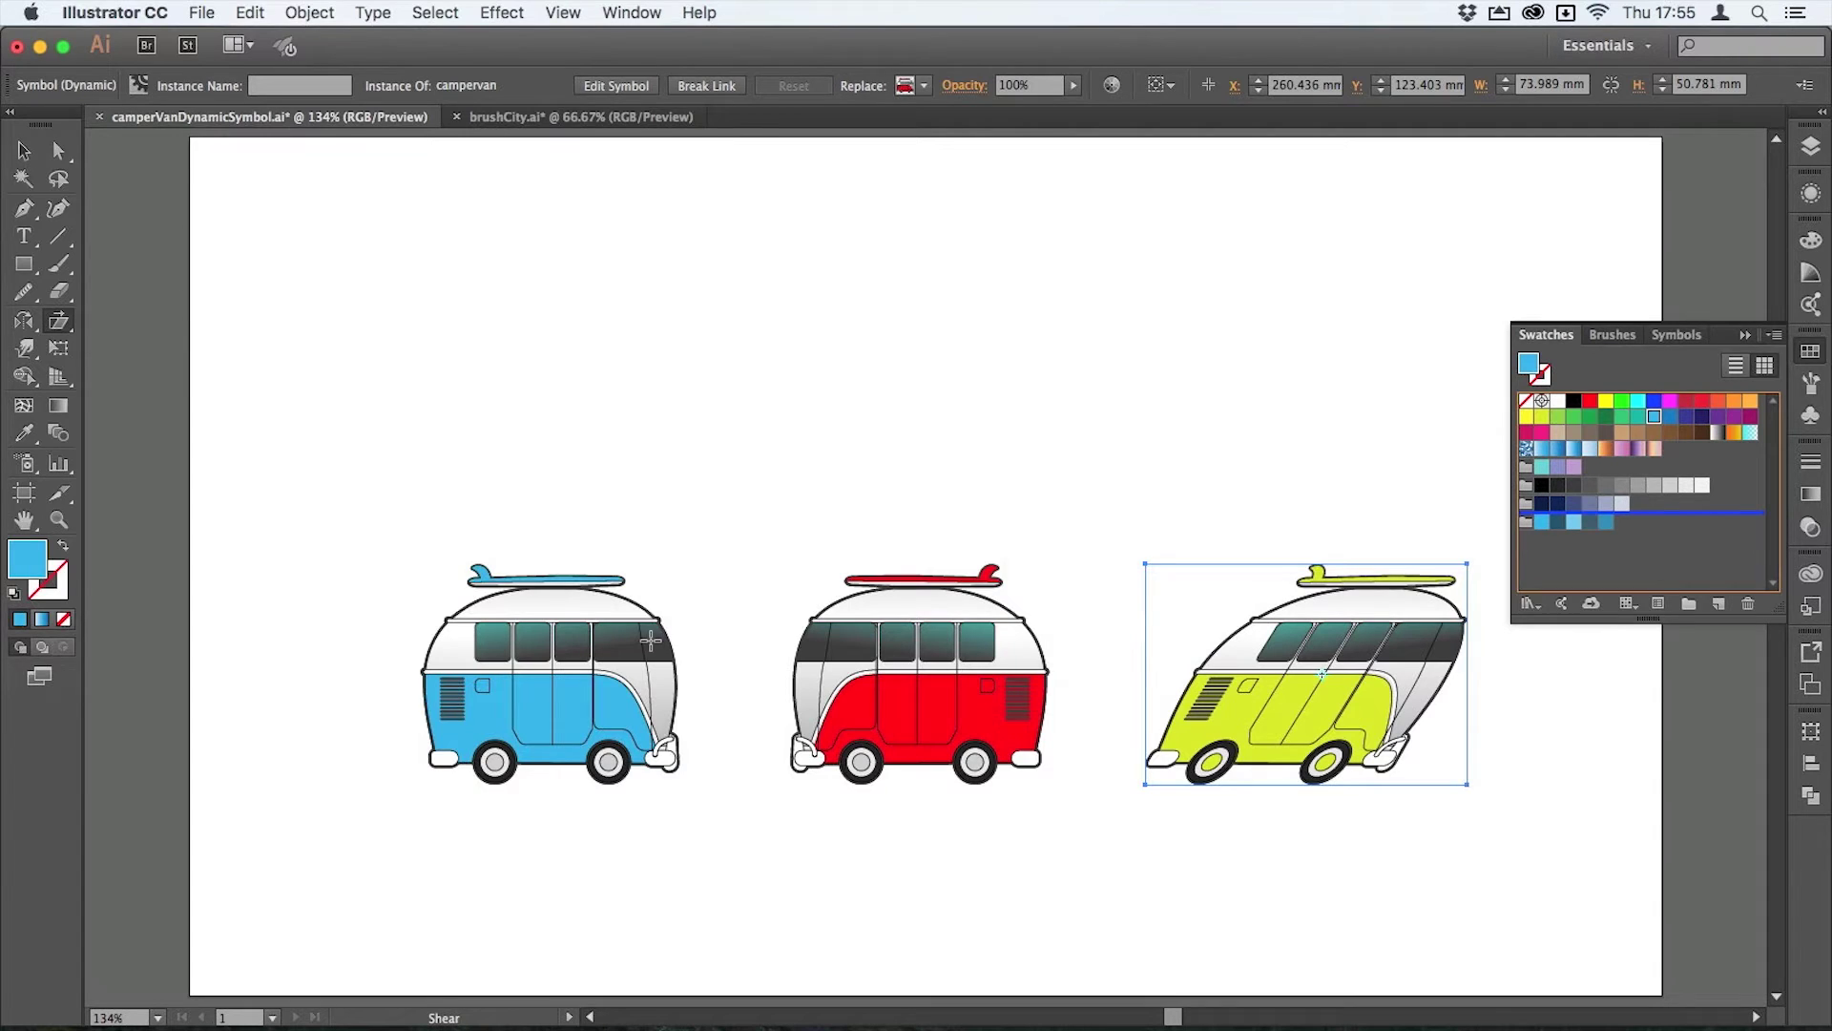
- Give the blue van a slight shear and collapse the Swatches panel
key("v")
left_click(572, 613, "super")
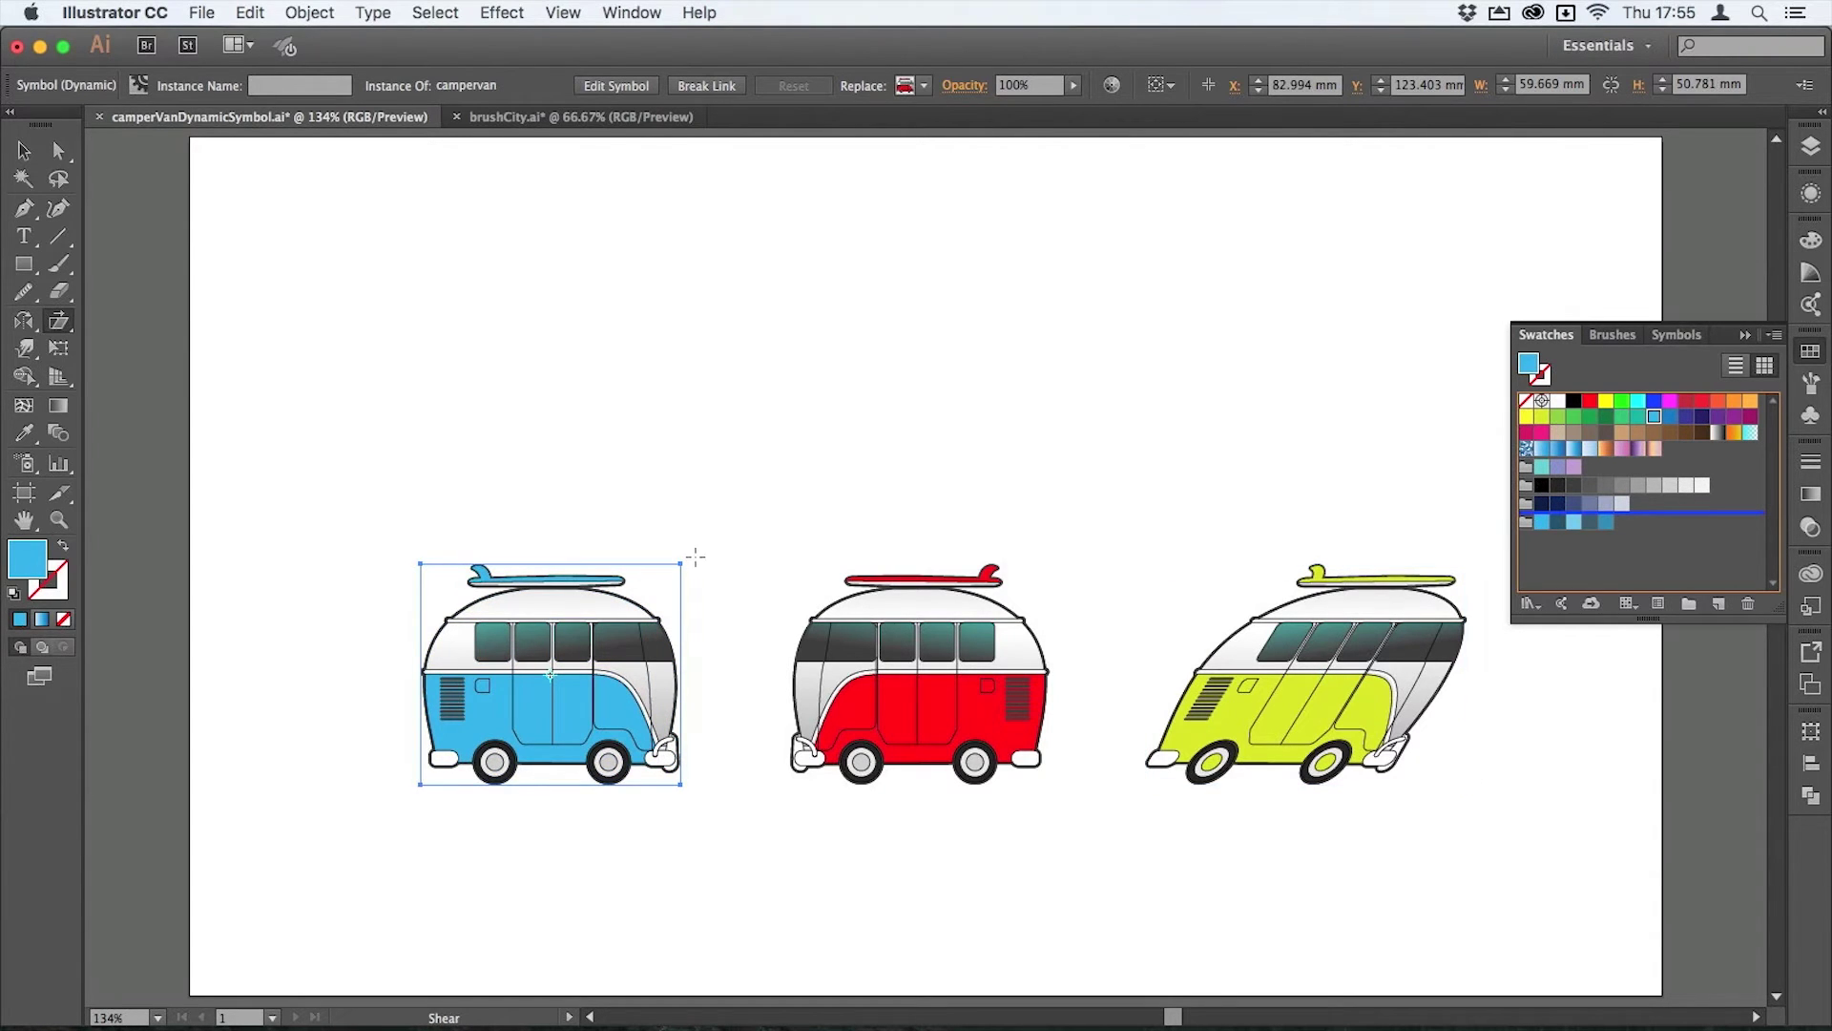
left_click_drag(584, 609, 601, 609)
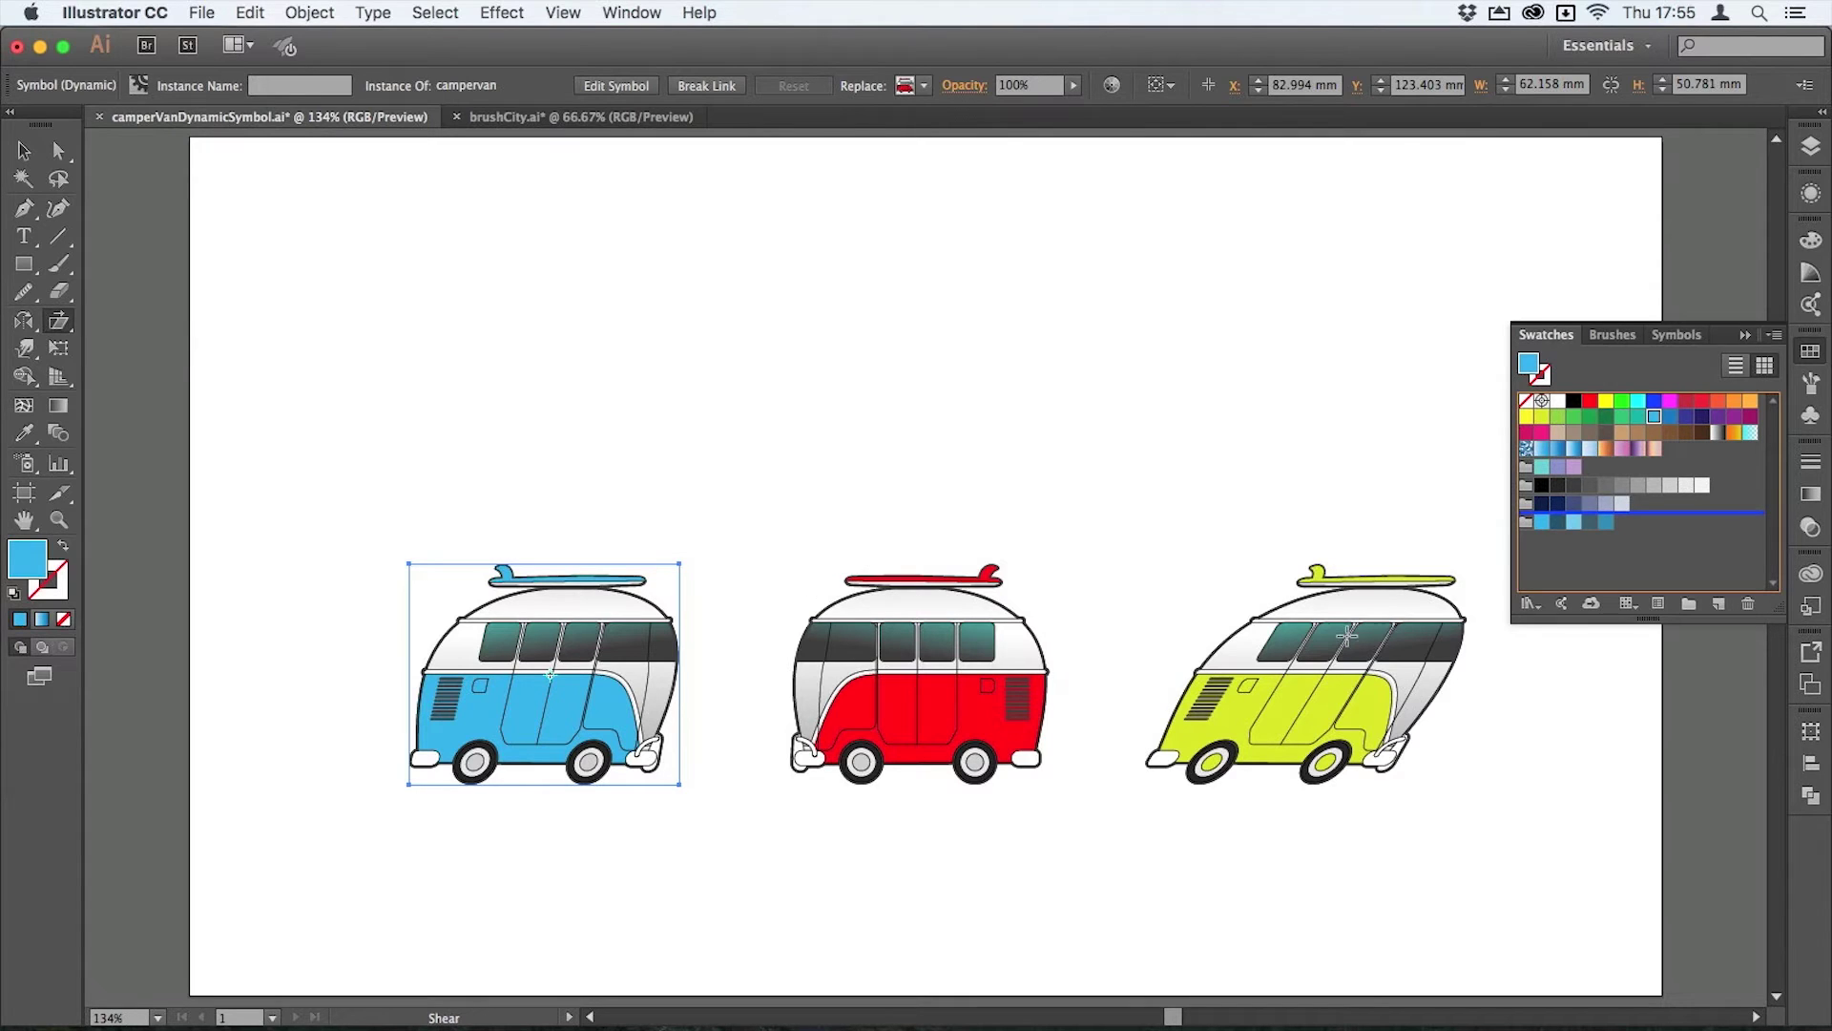
left_click(24, 151)
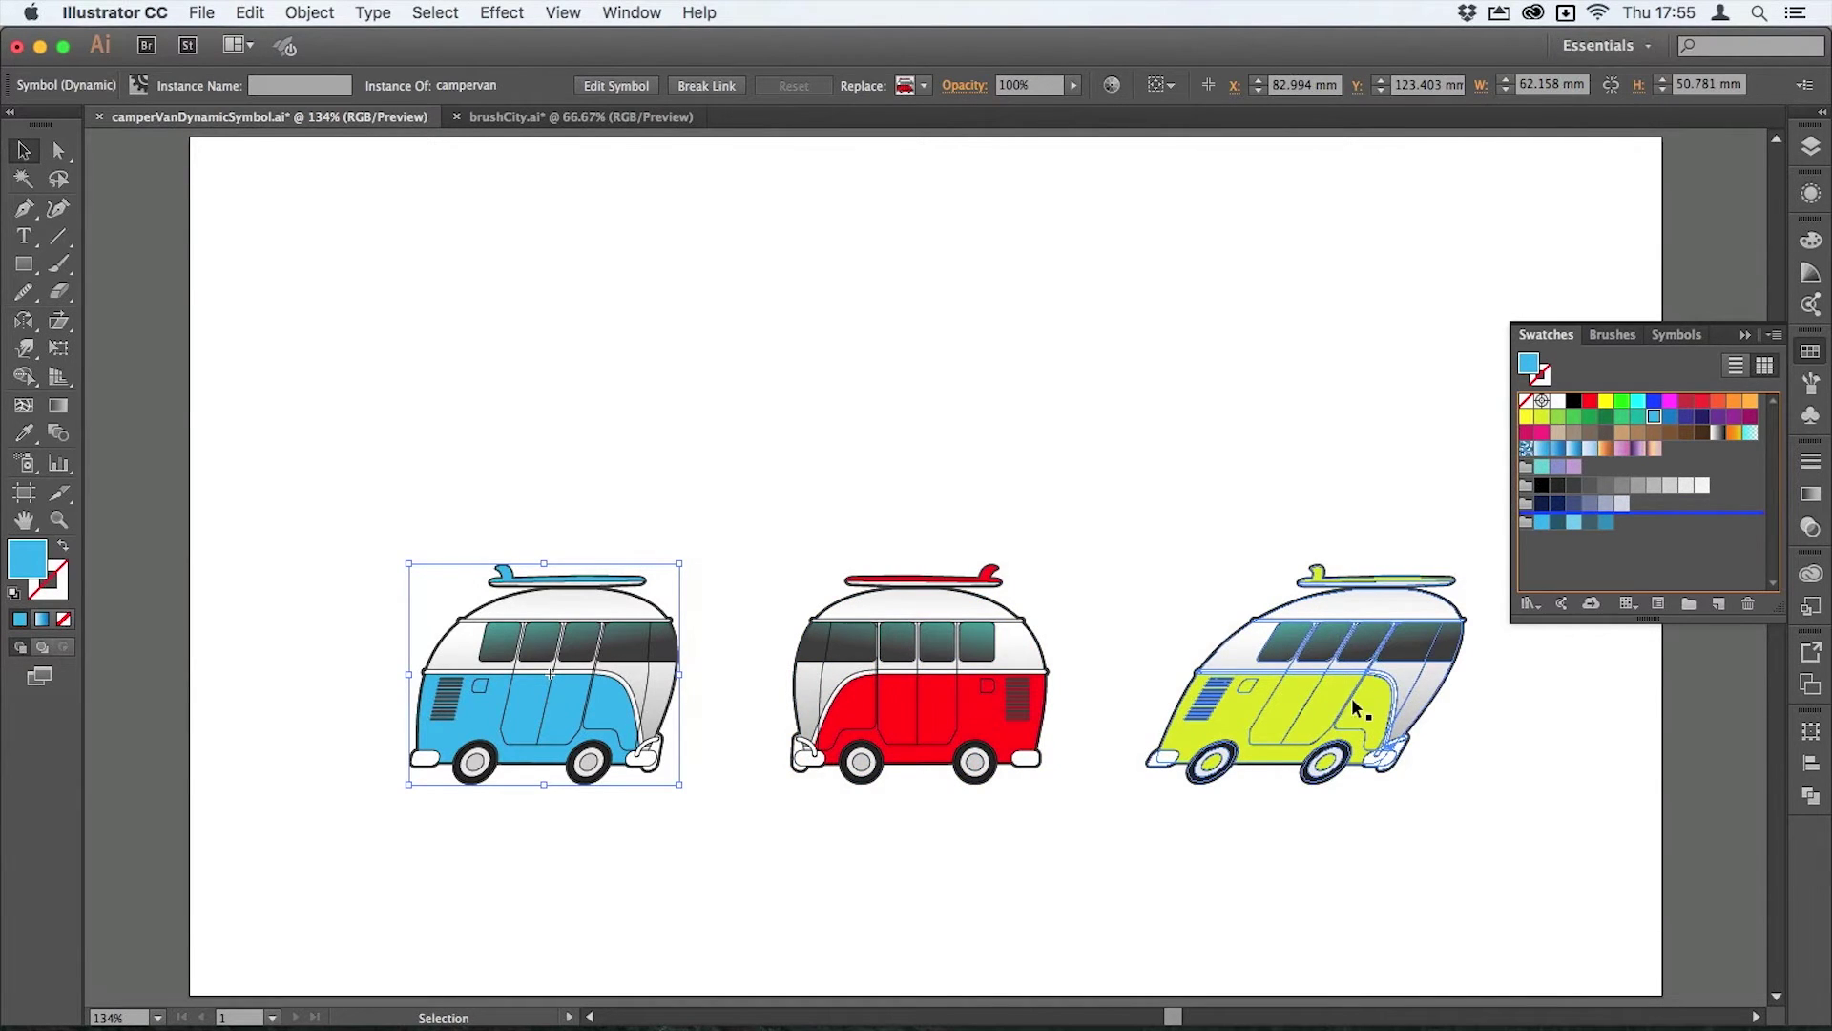
left_click(1811, 355)
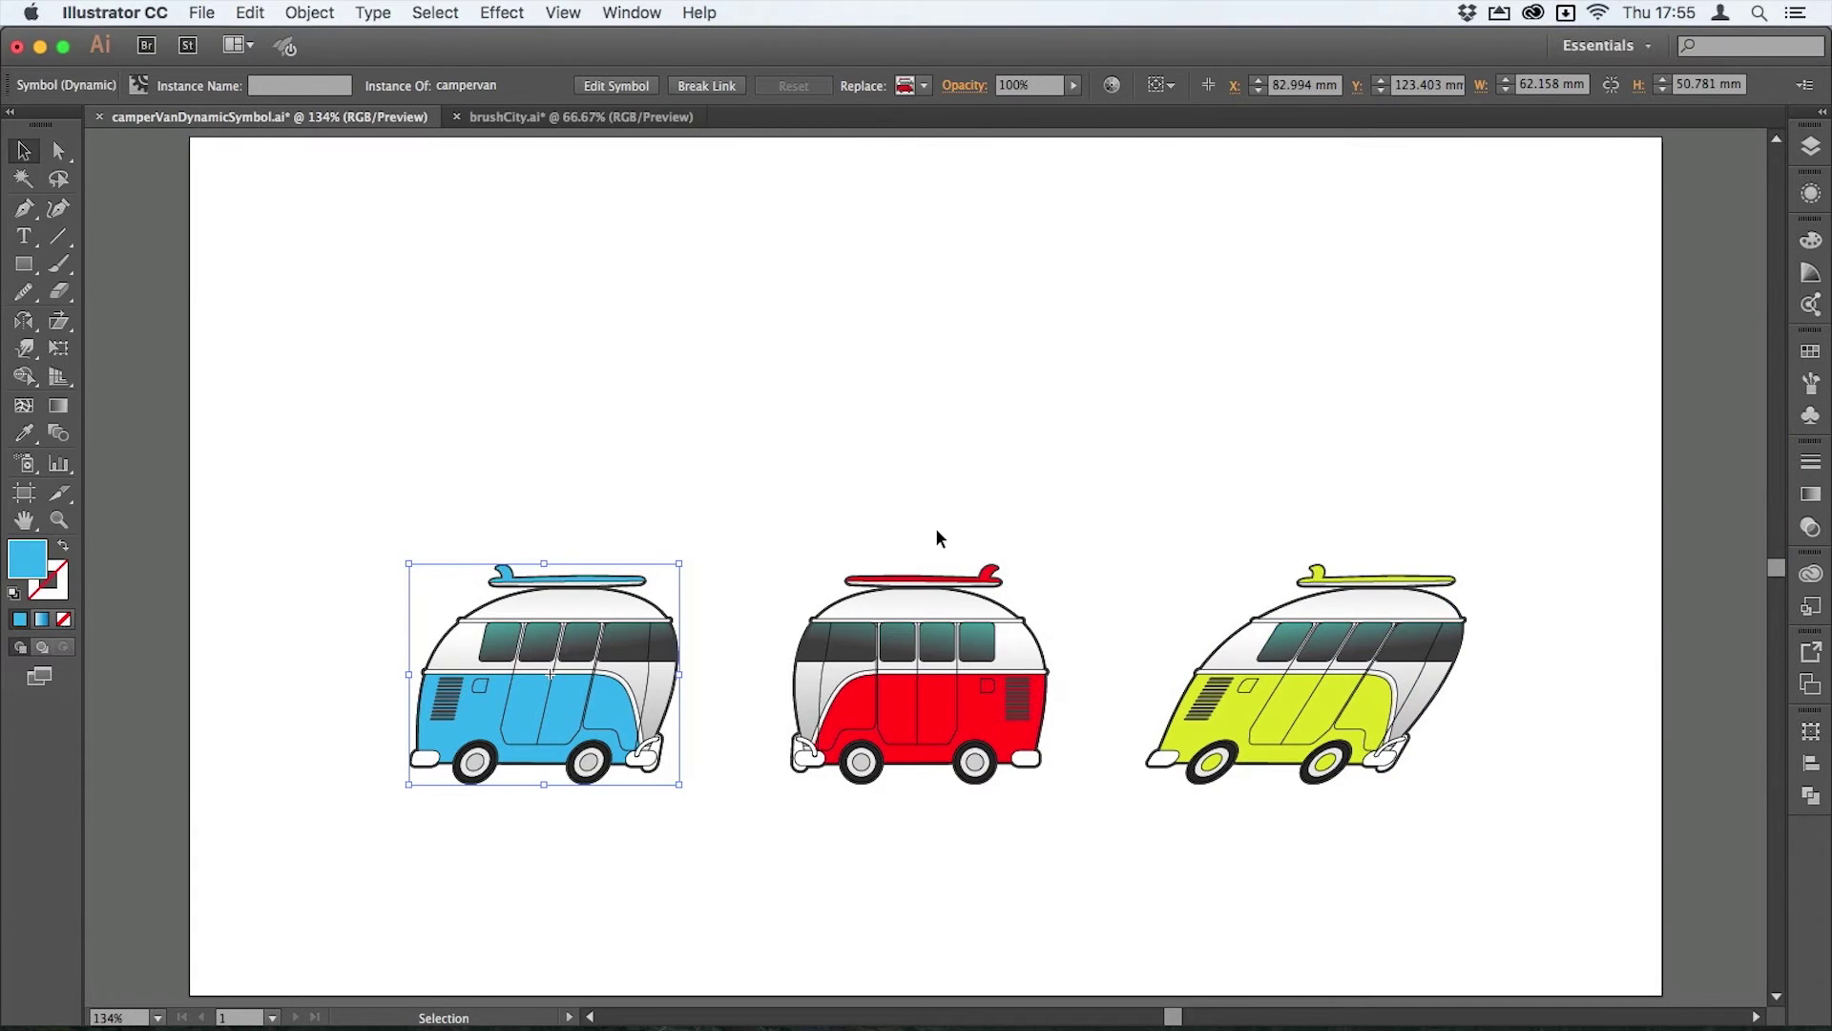
- Enter symbol editing for the red van from the canvas, then exit it
double_click(937, 597)
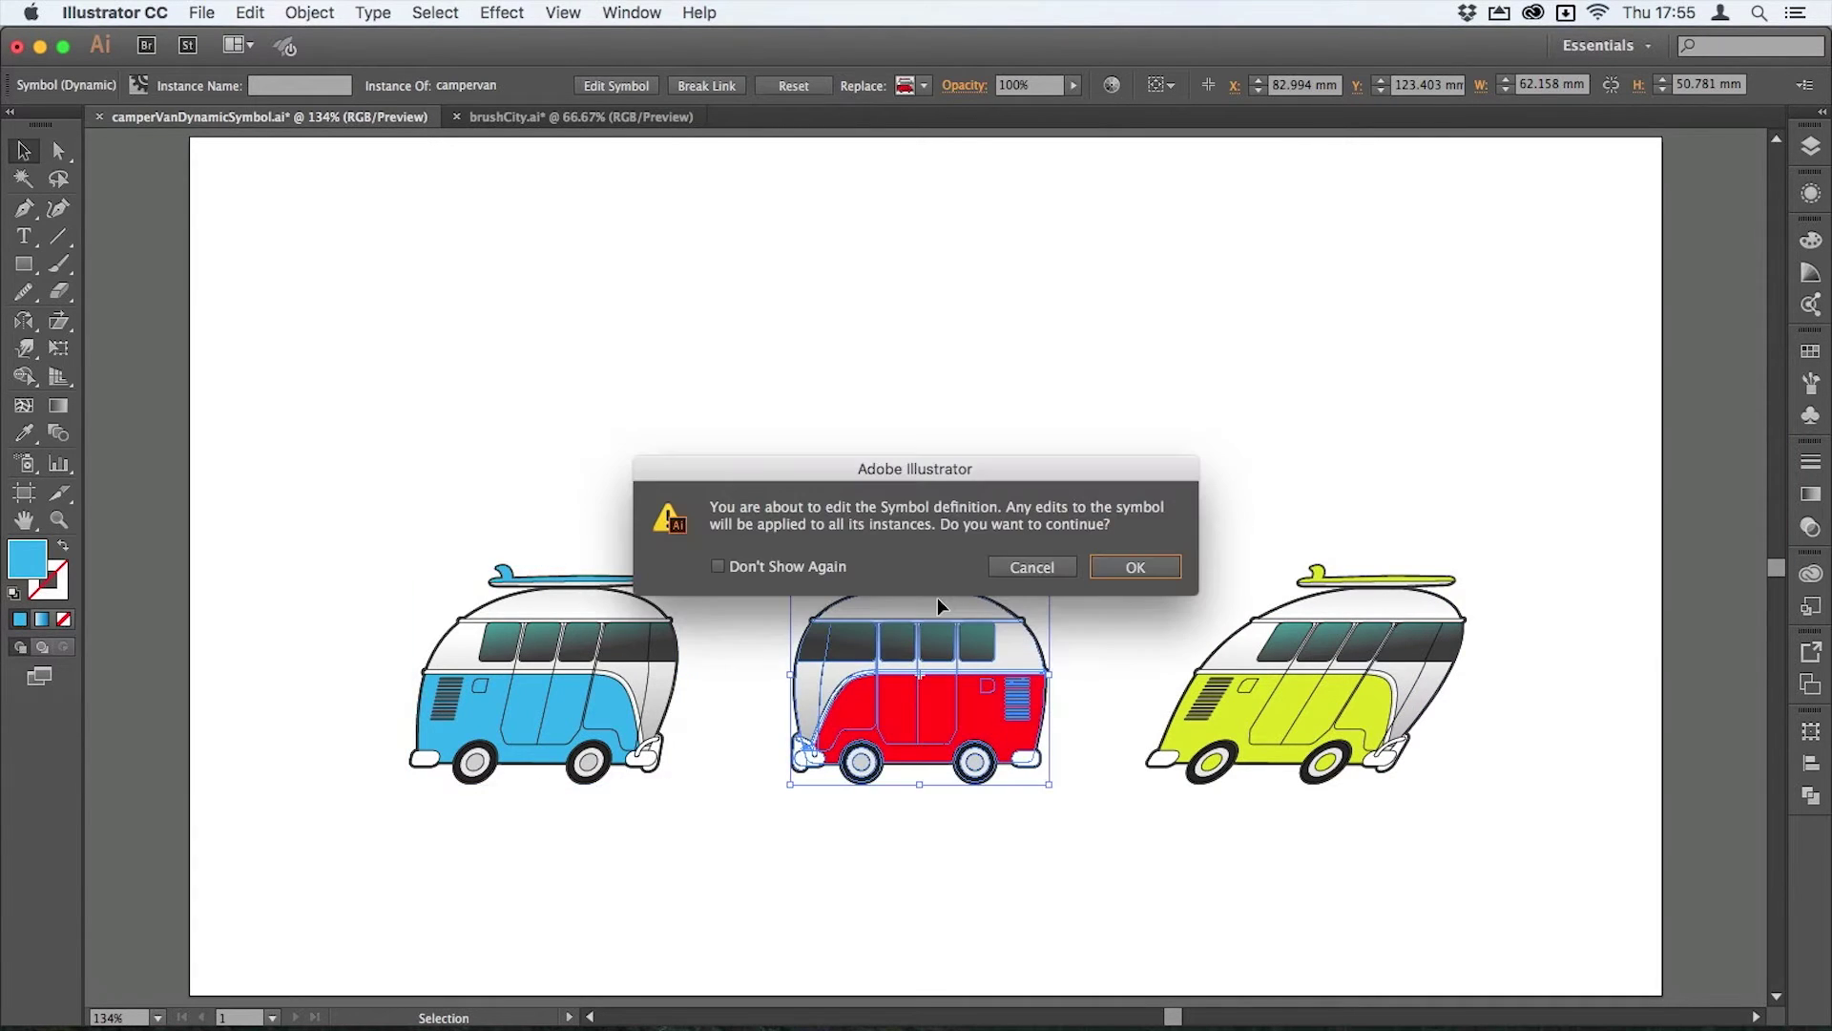
left_click(1136, 568)
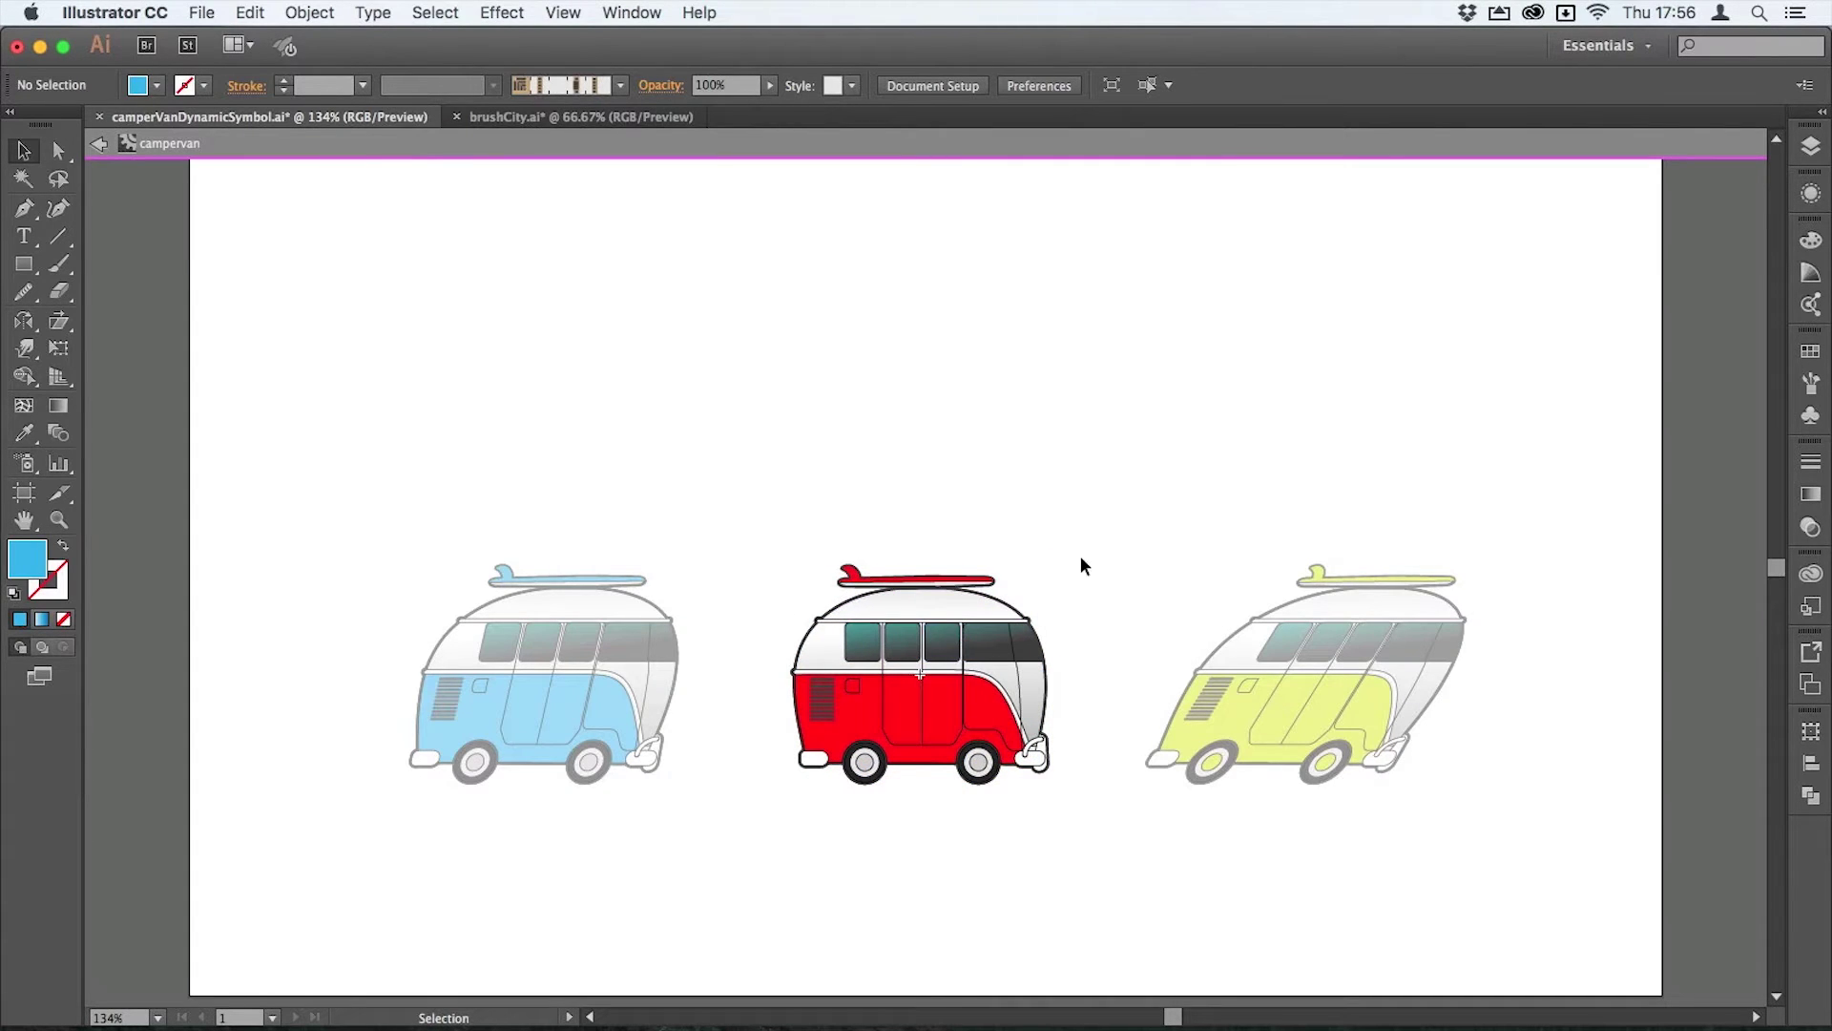
double_click(1034, 528)
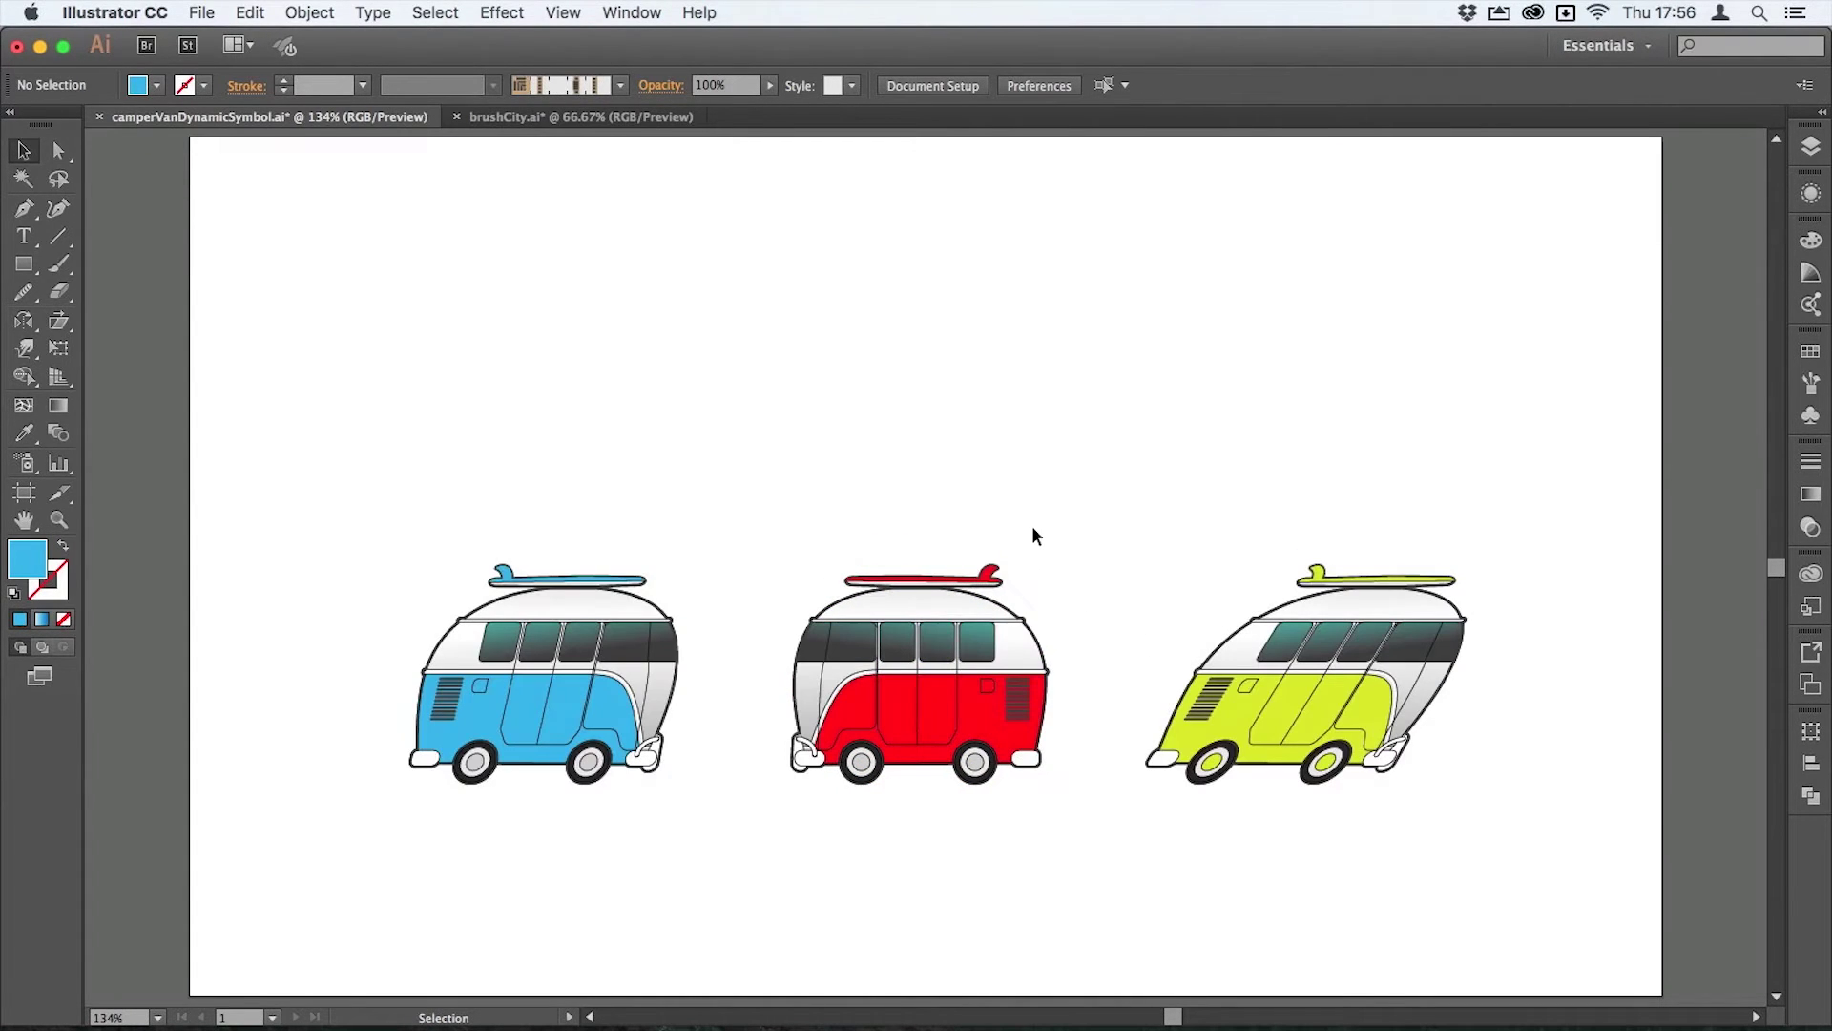
- Reopen the campervan symbol definition for editing from its Symbols panel thumbnail
left_click(863, 601)
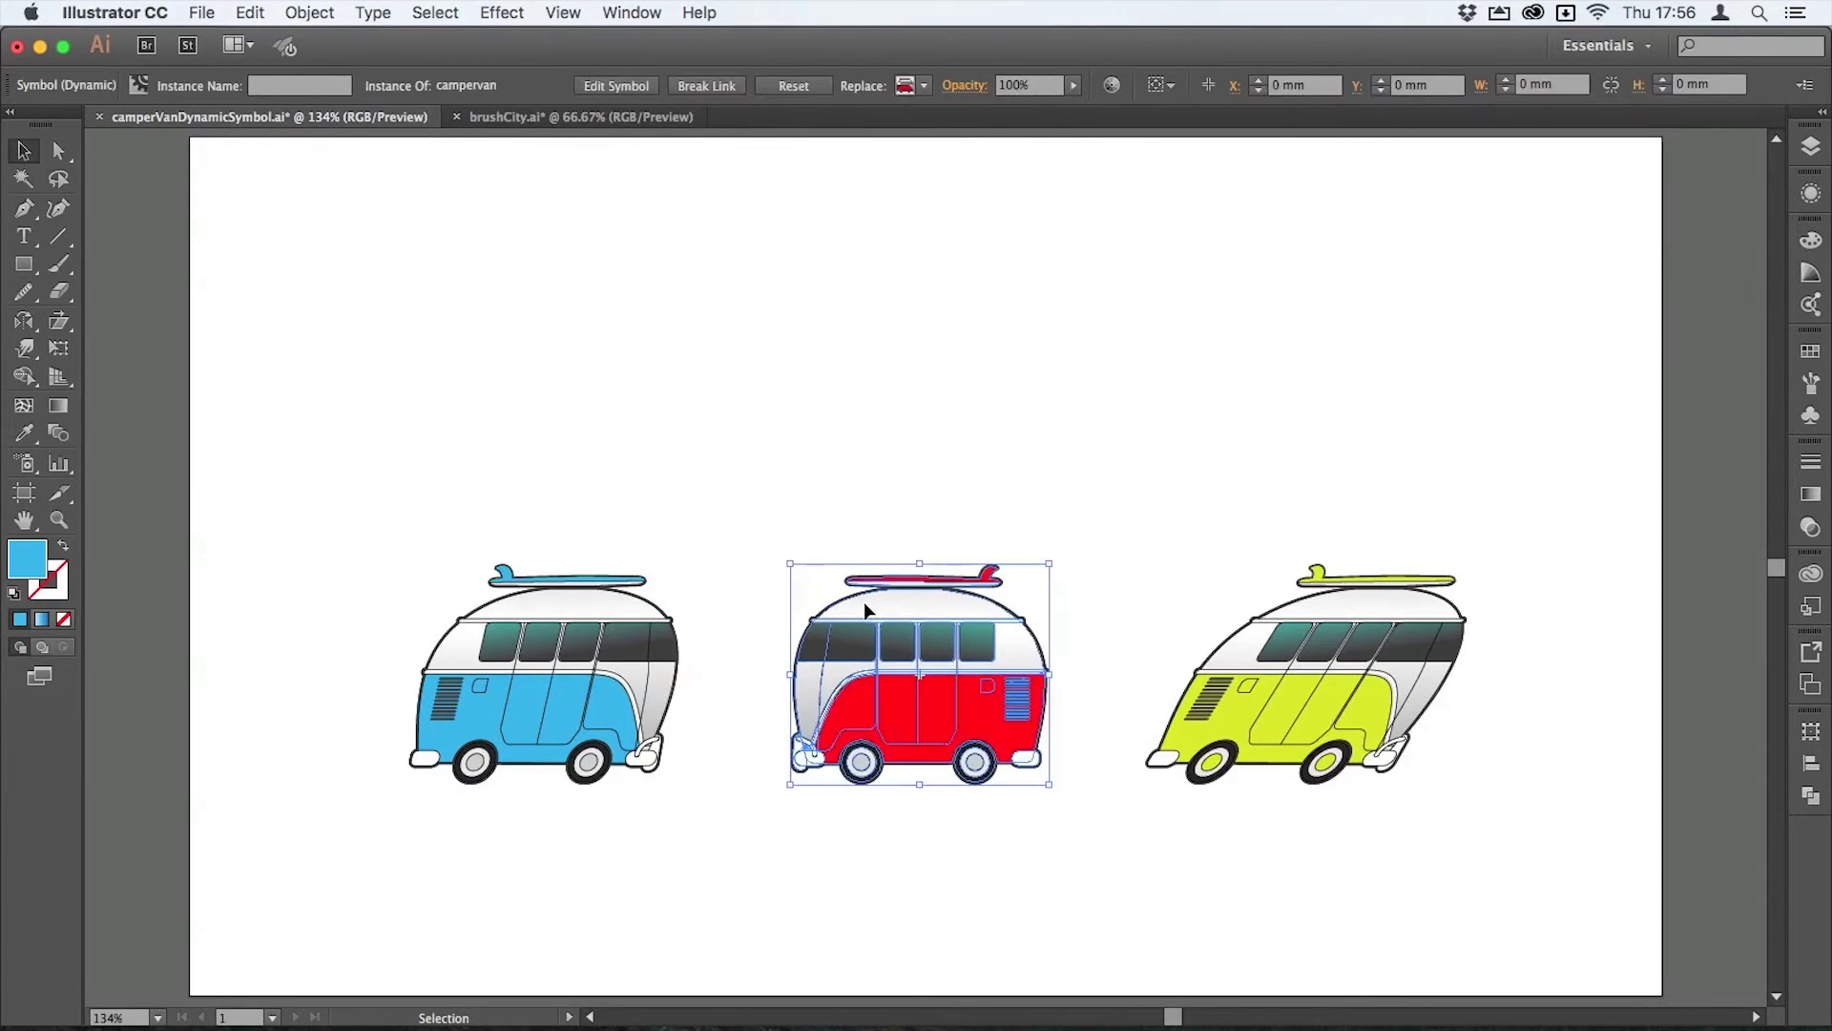
left_click(626, 88)
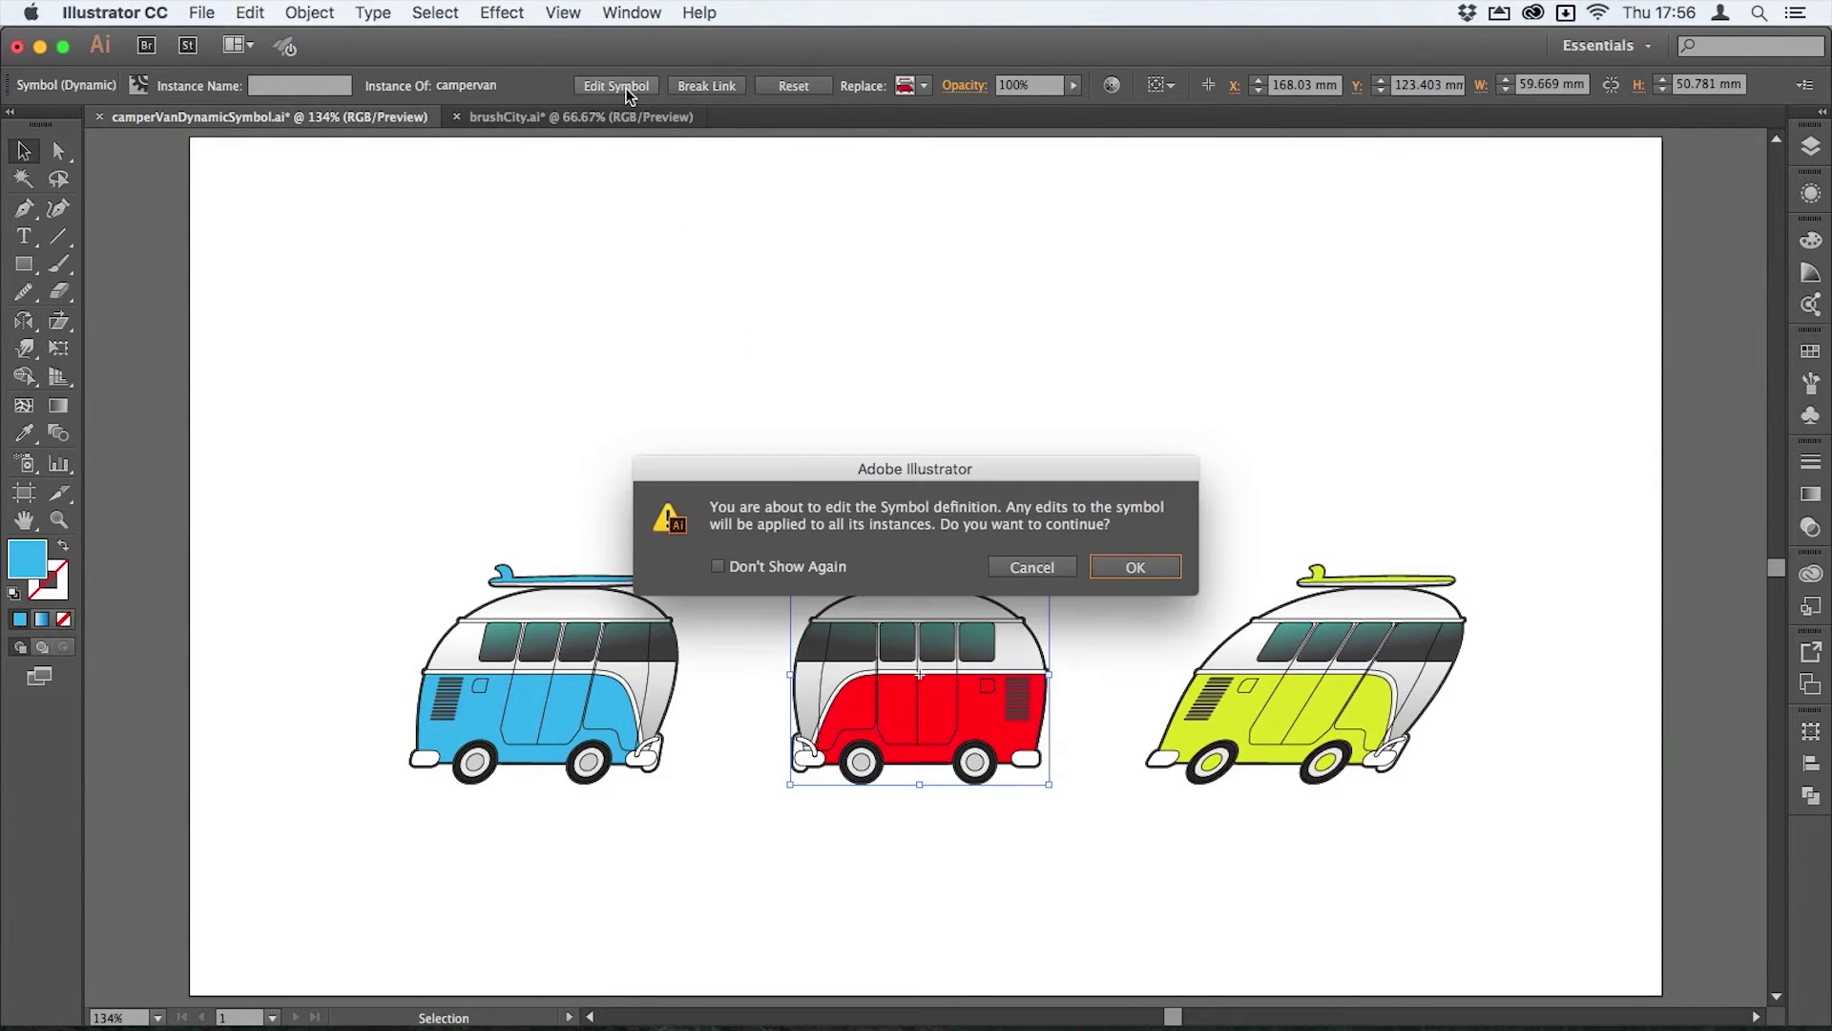
left_click(1135, 567)
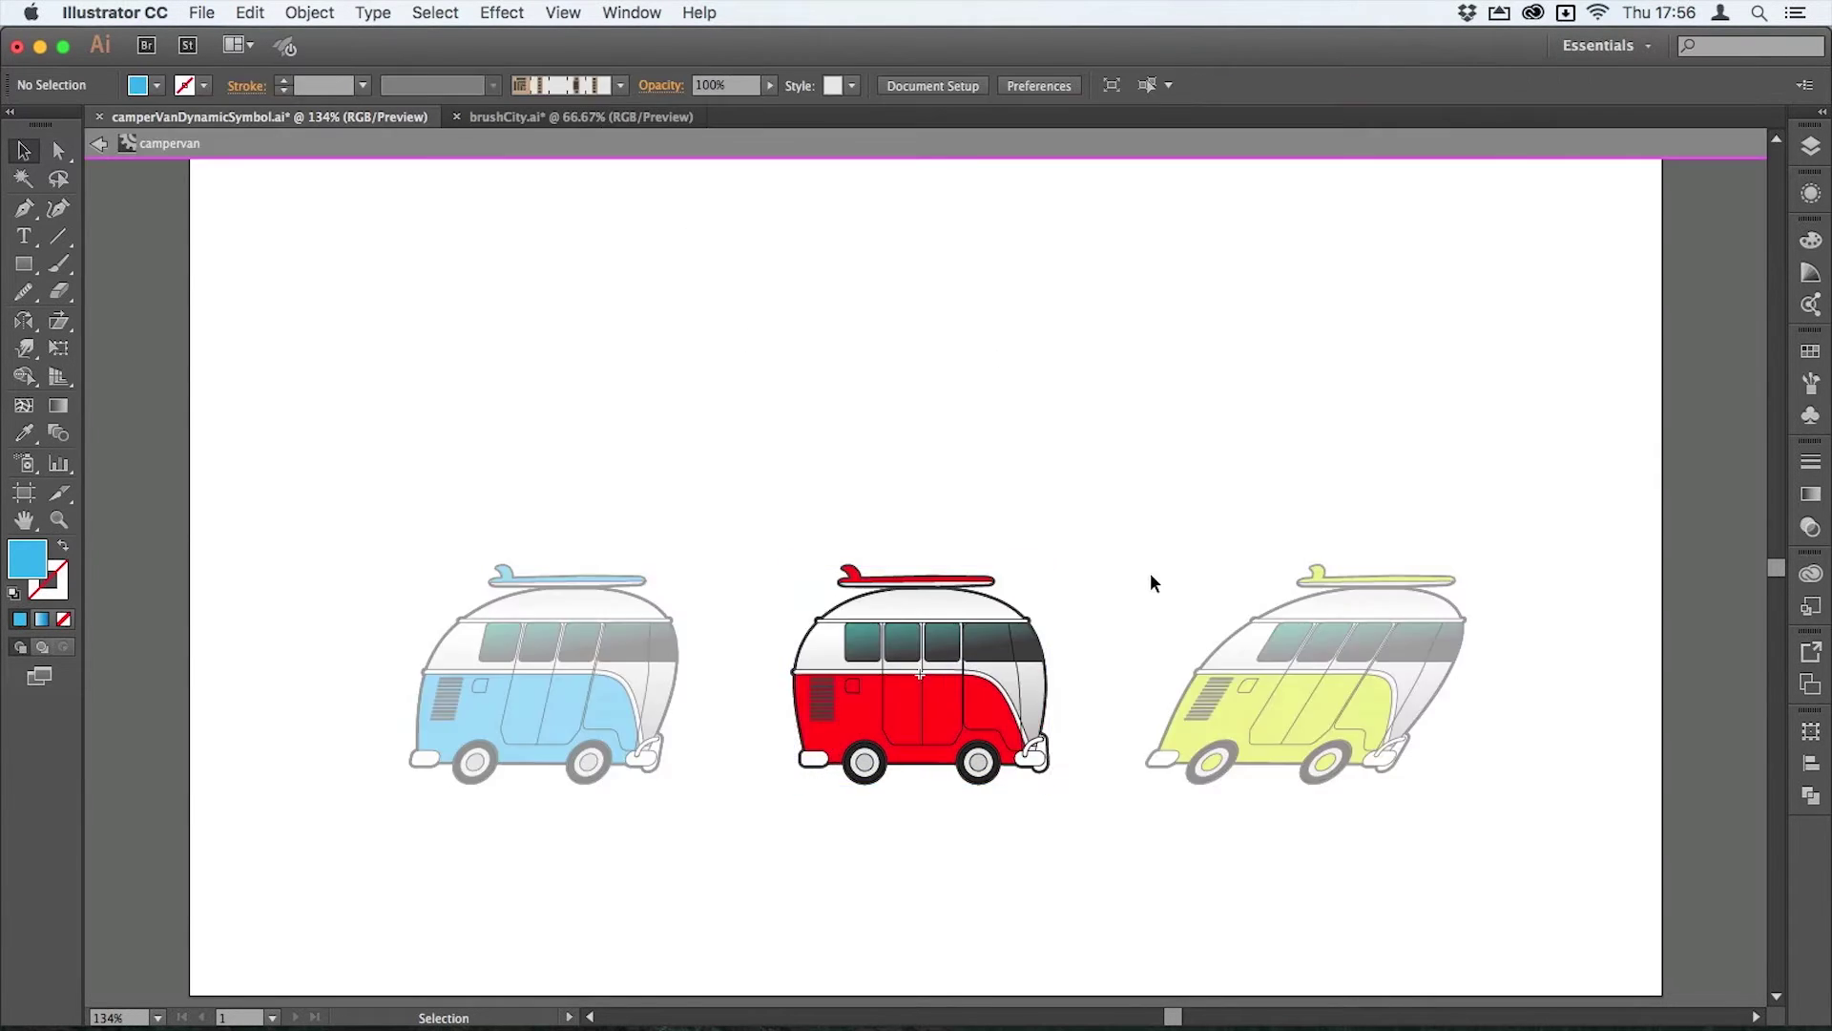
double_click(1063, 466)
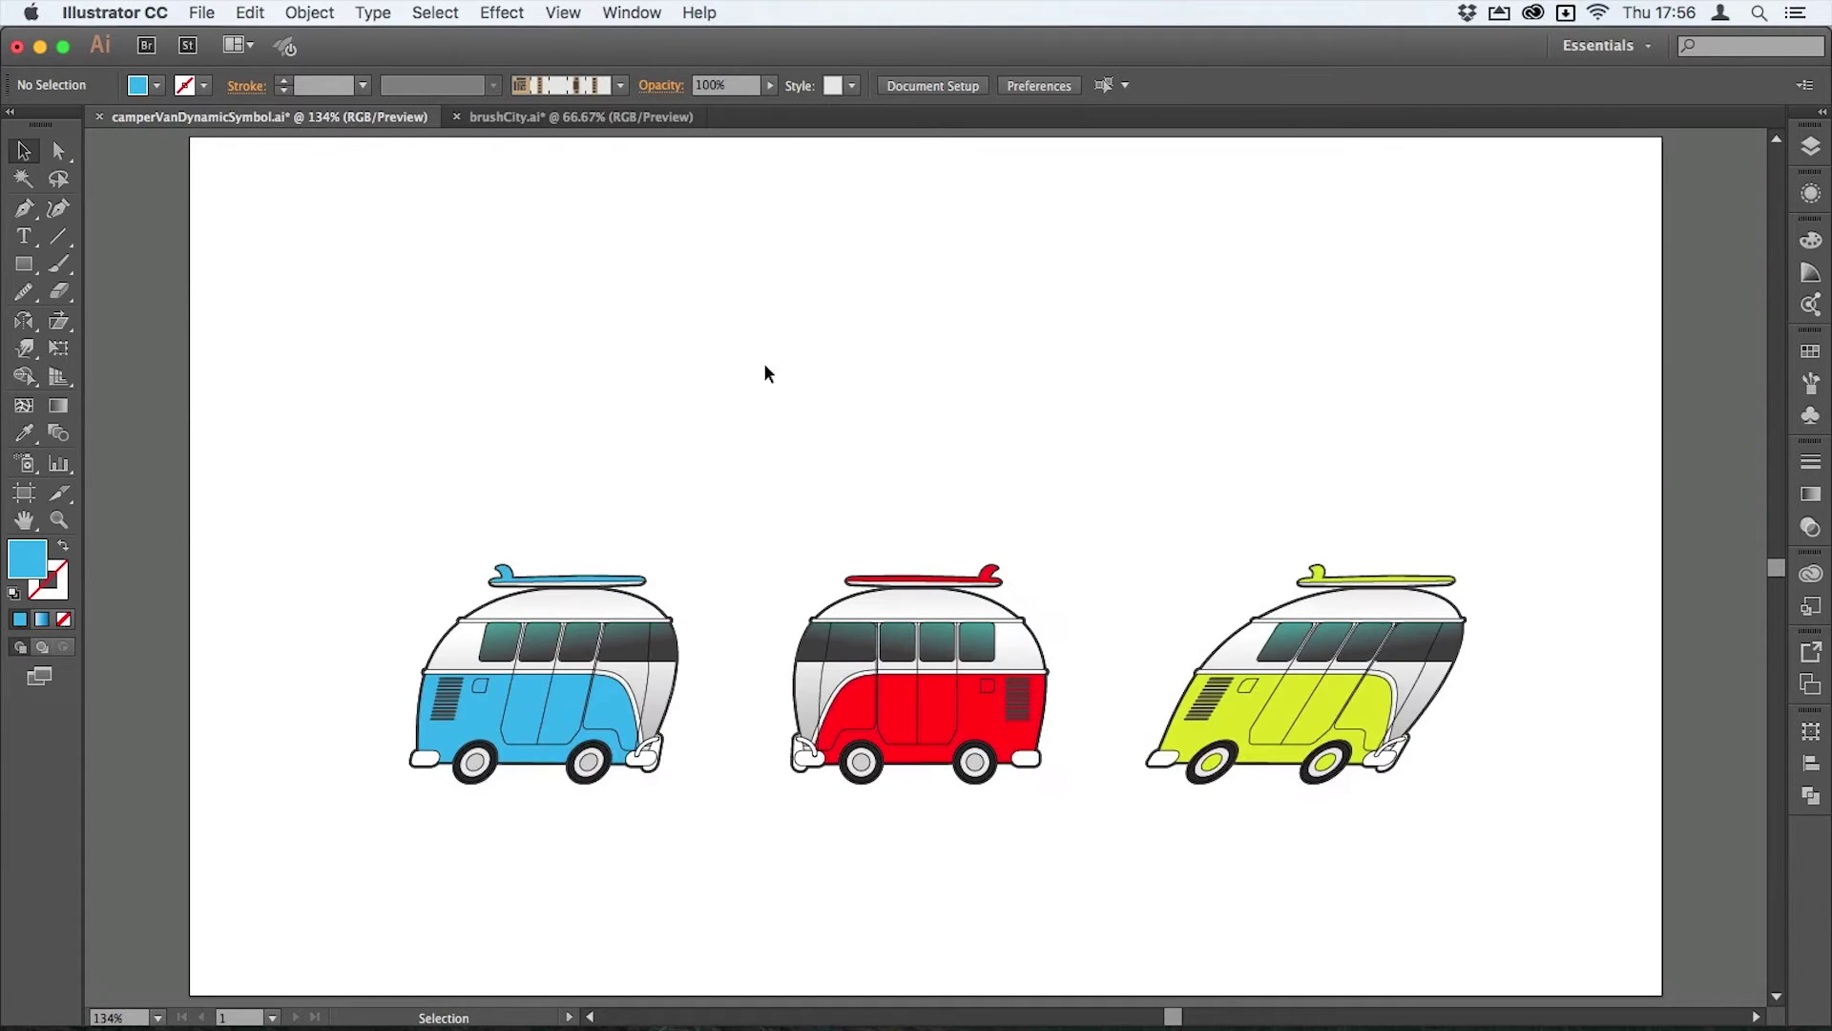
left_click(1810, 414)
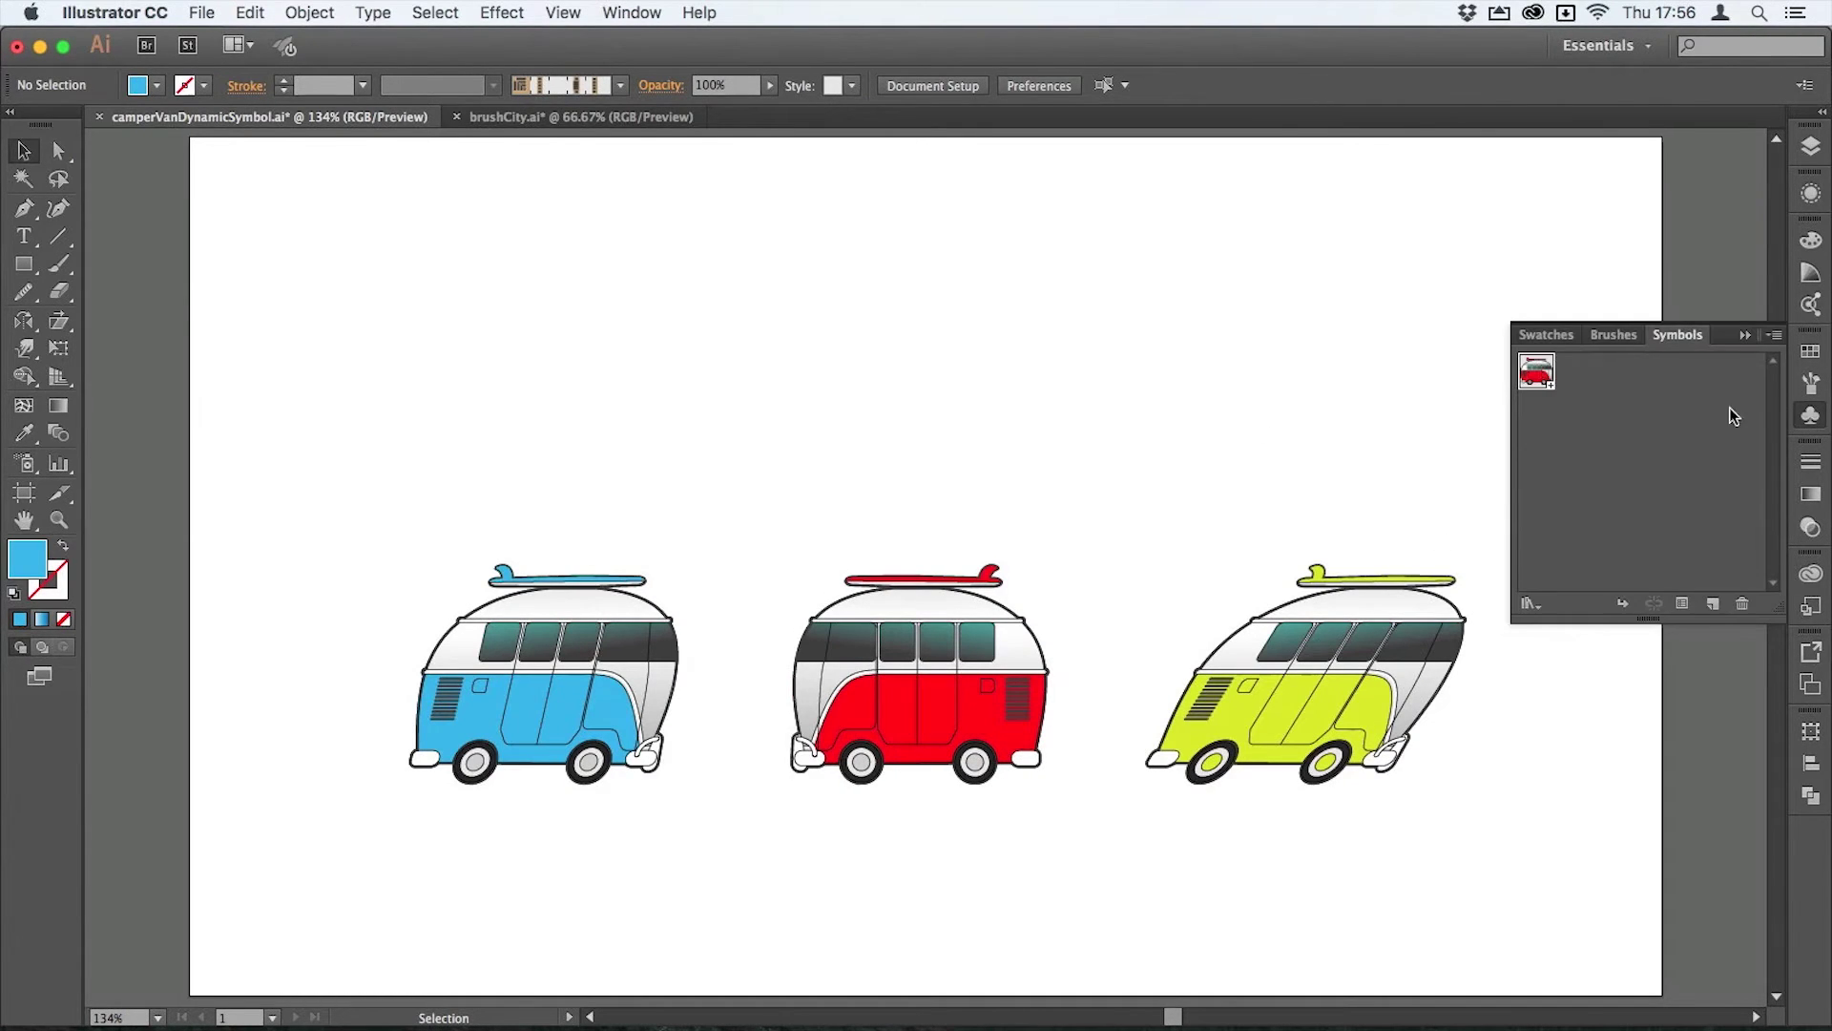
double_click(1548, 375)
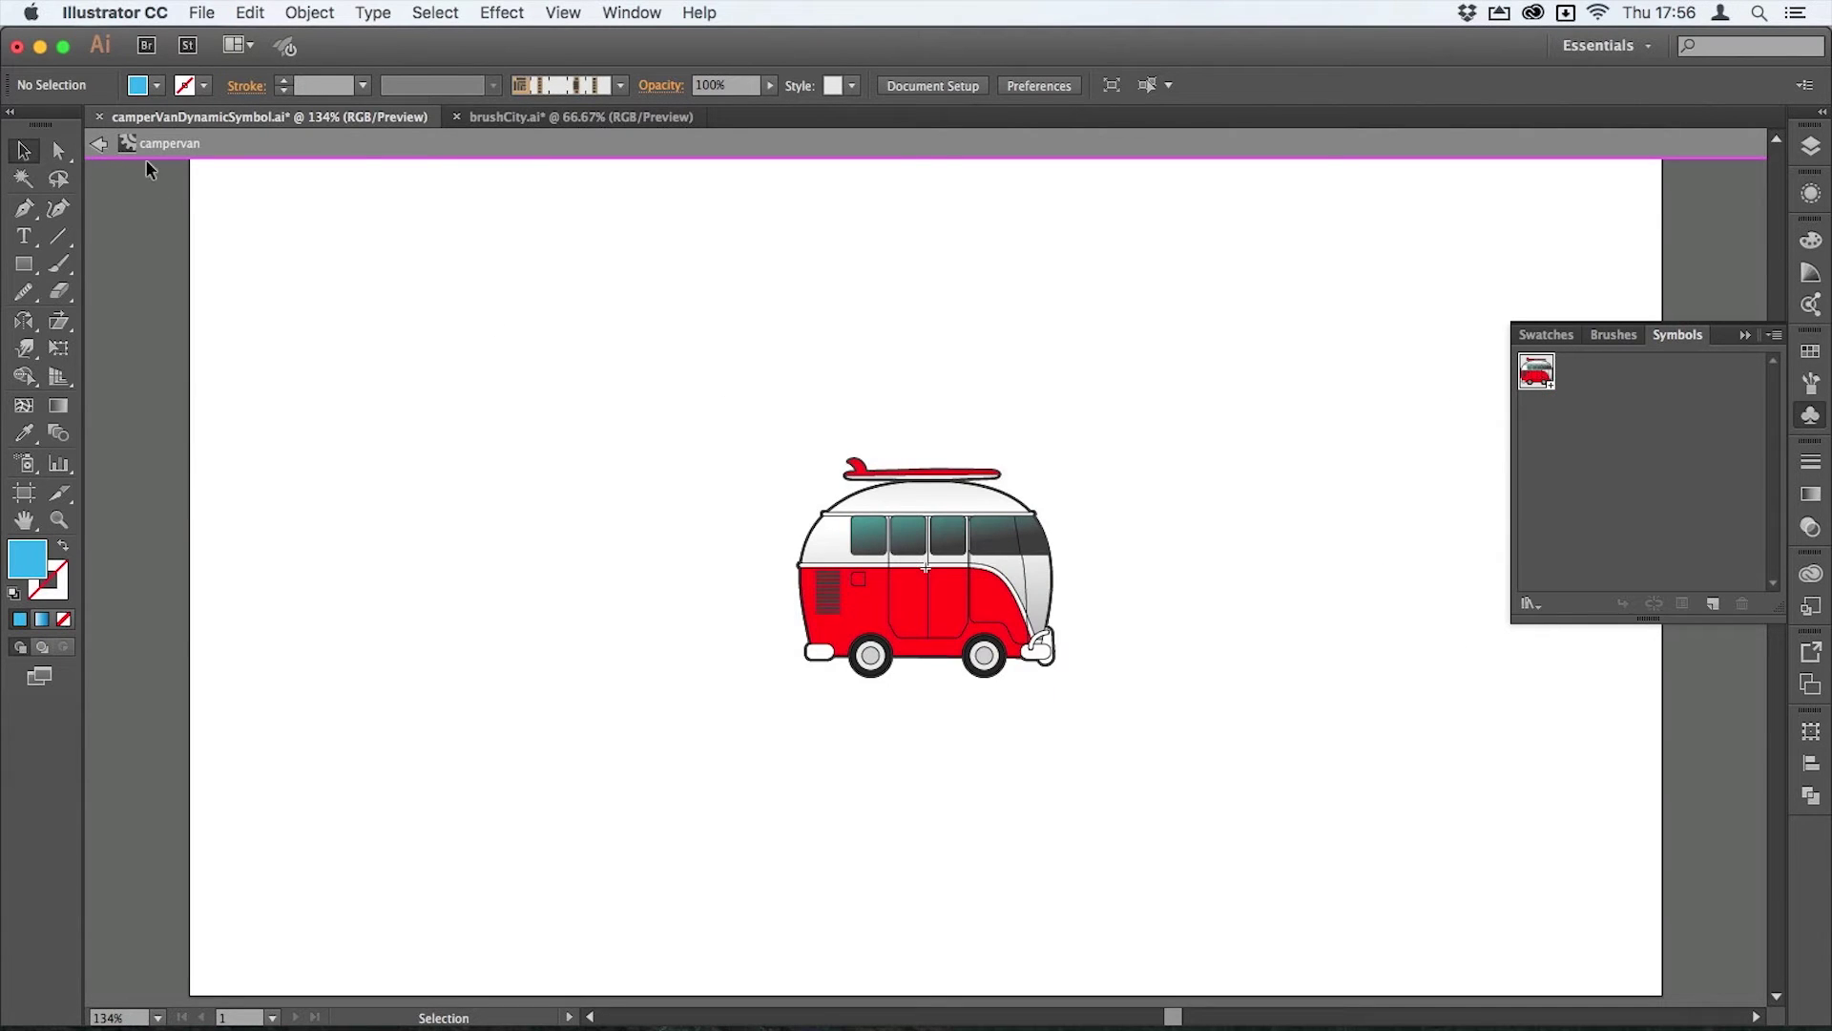
- Zoom onto the front panel and pen a three-point curved line, black stroke, no fill
key("z")
left_click_drag(779, 421, 1085, 708)
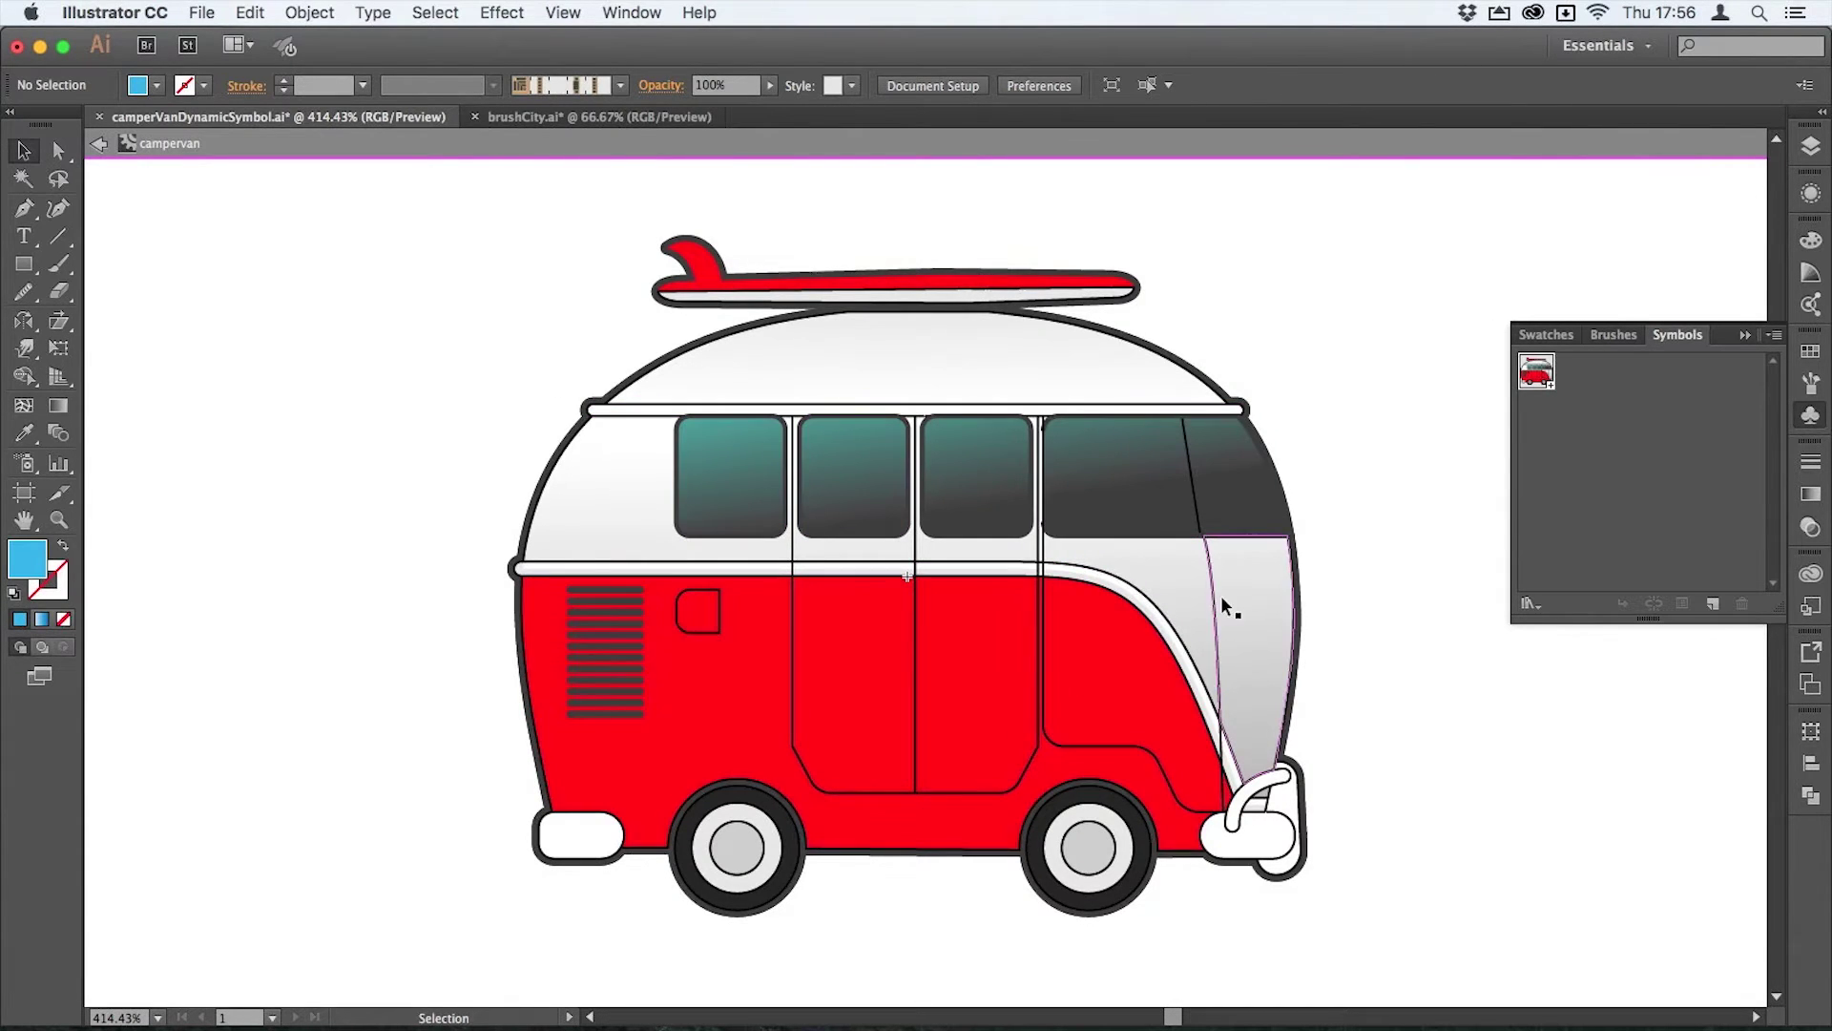
key("super+space")
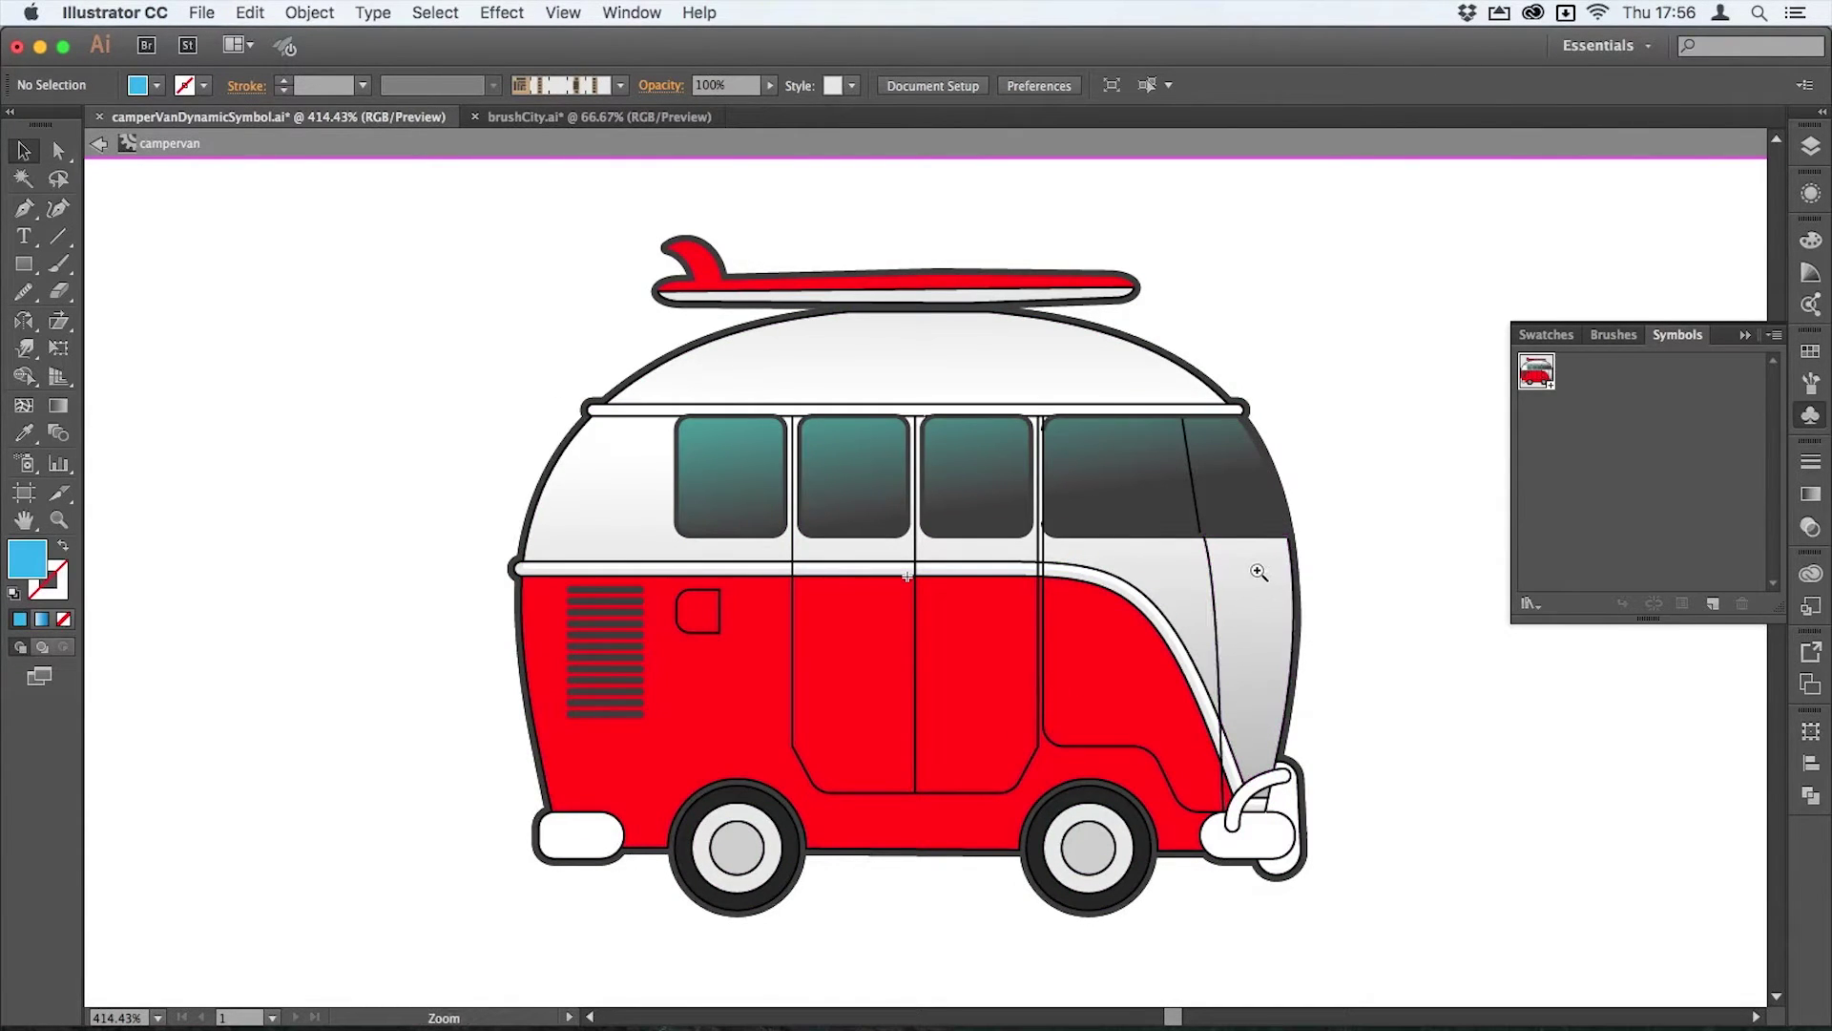
left_click_drag(1249, 547, 1337, 678)
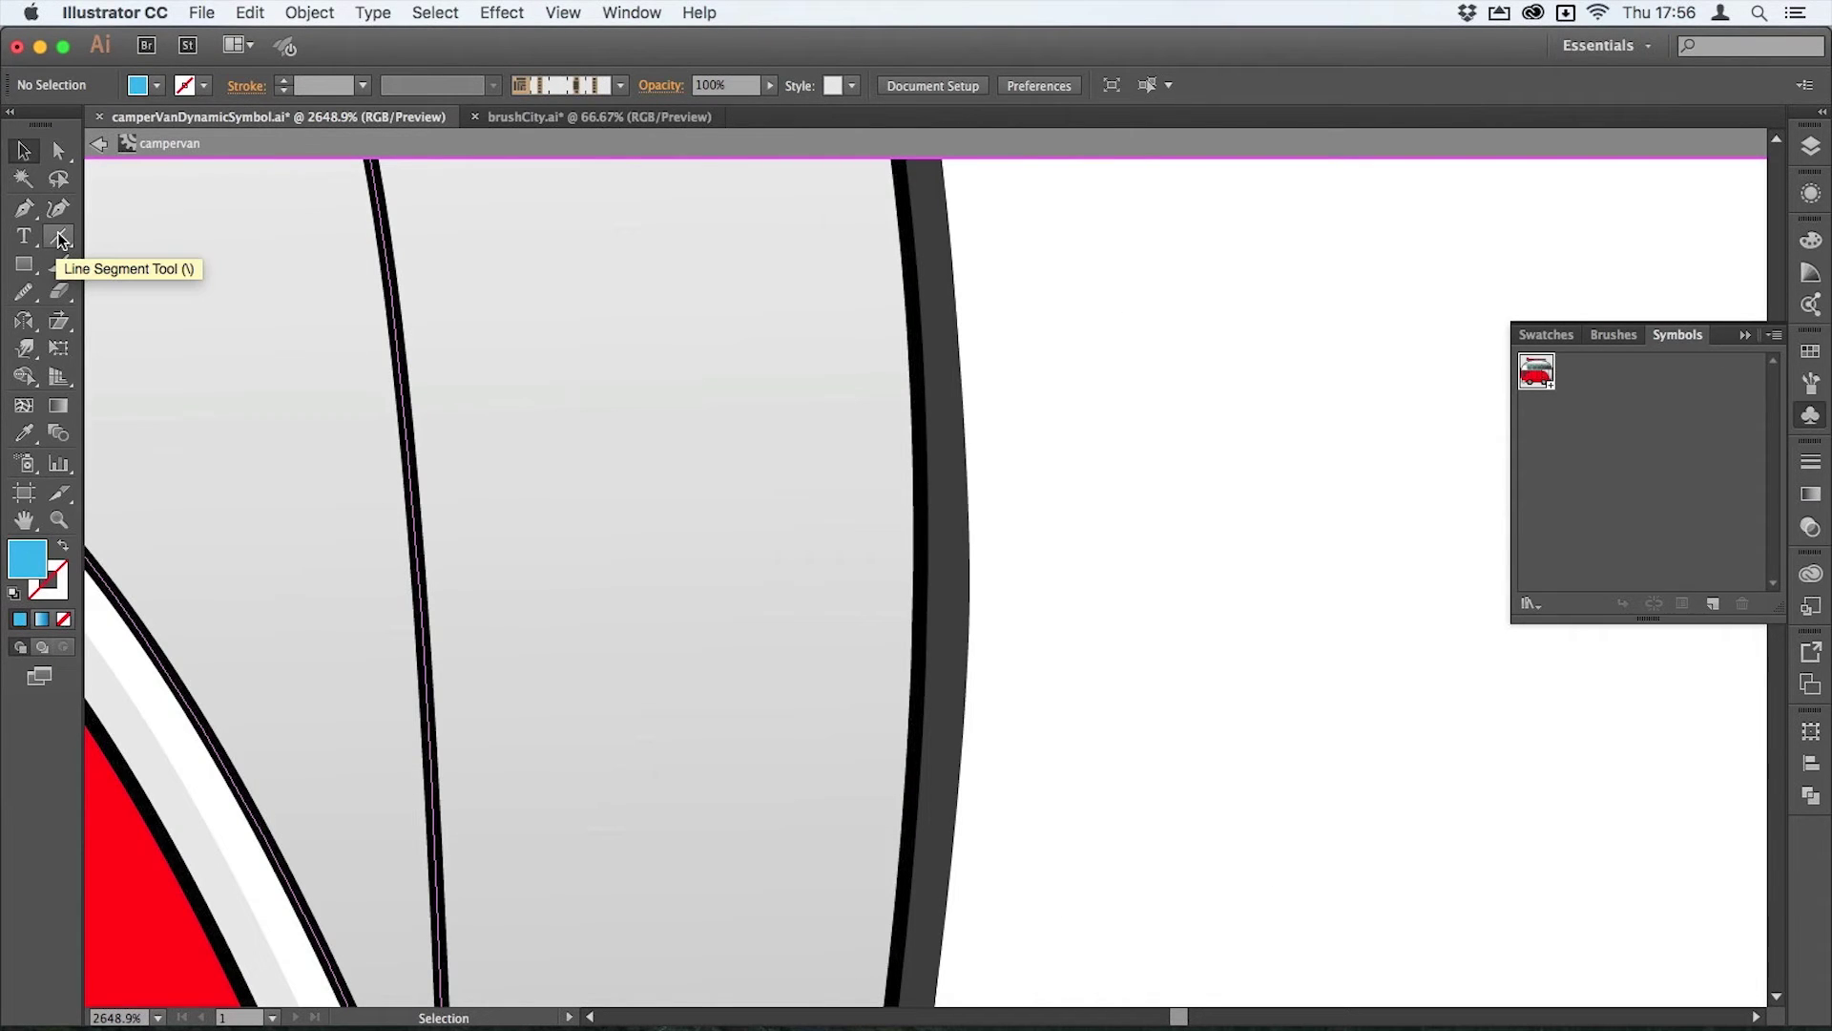
left_click(24, 208)
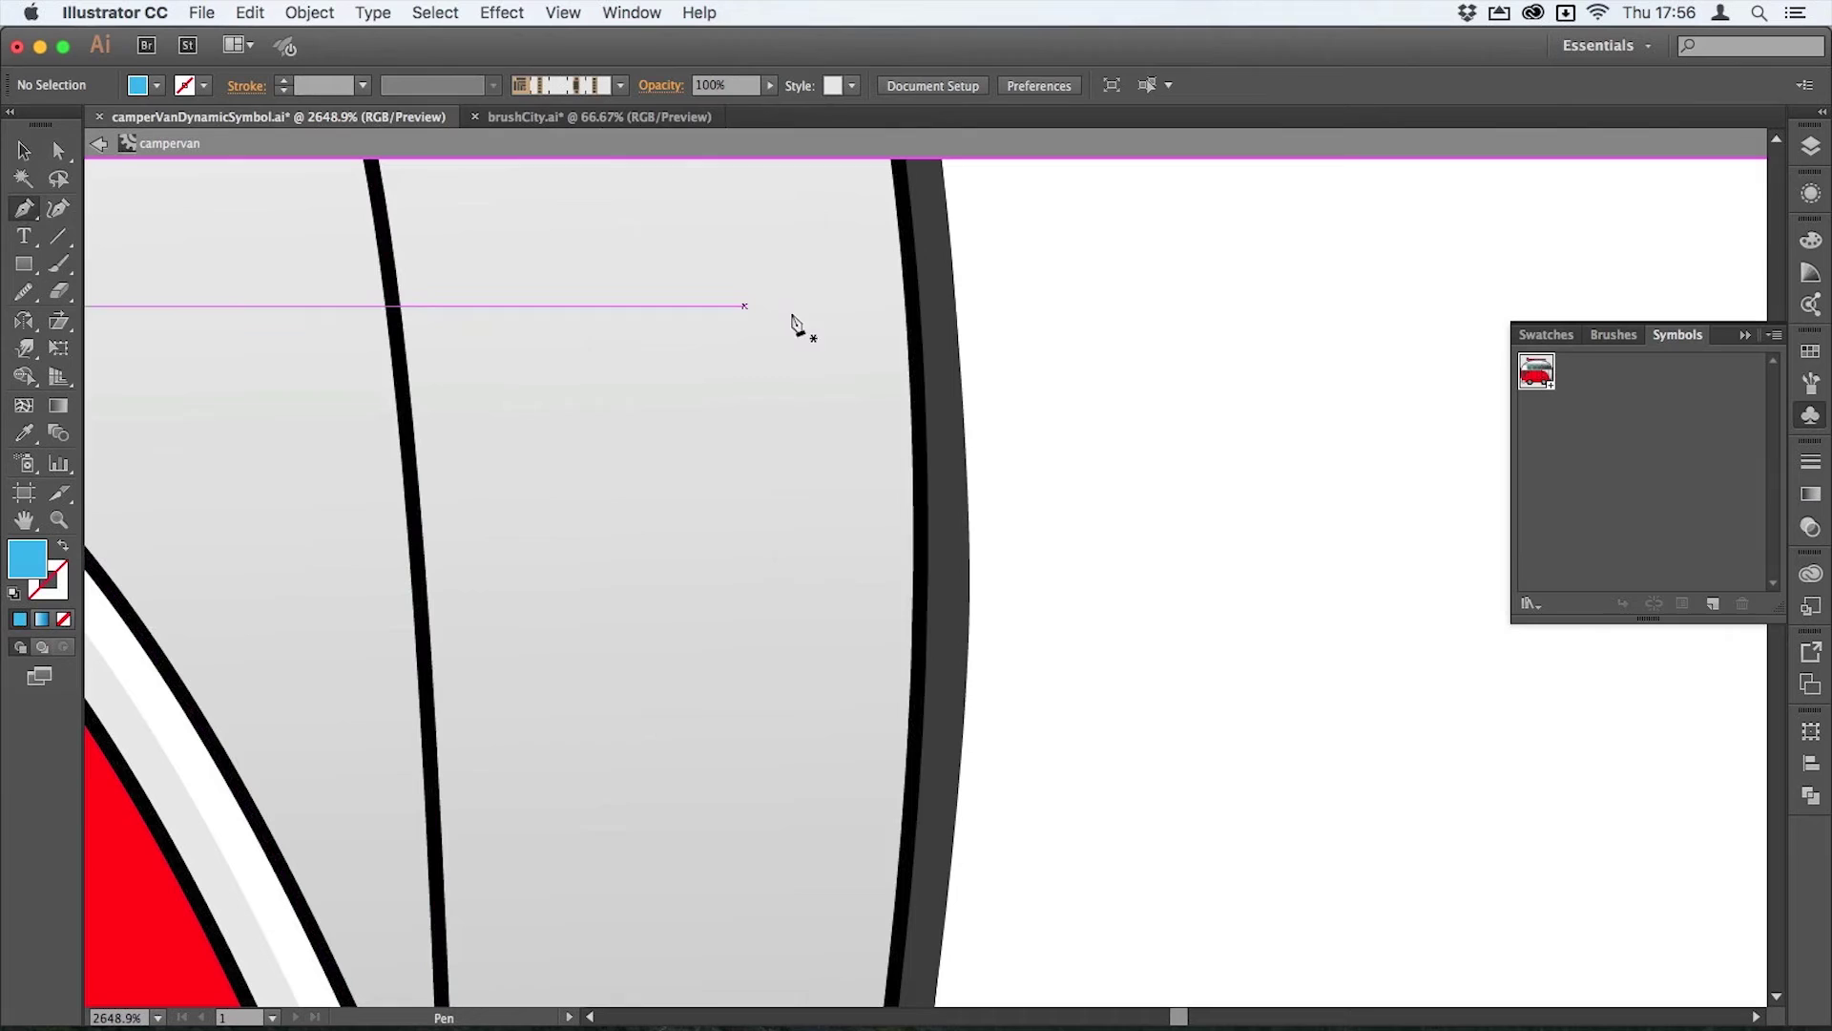
left_click(981, 306)
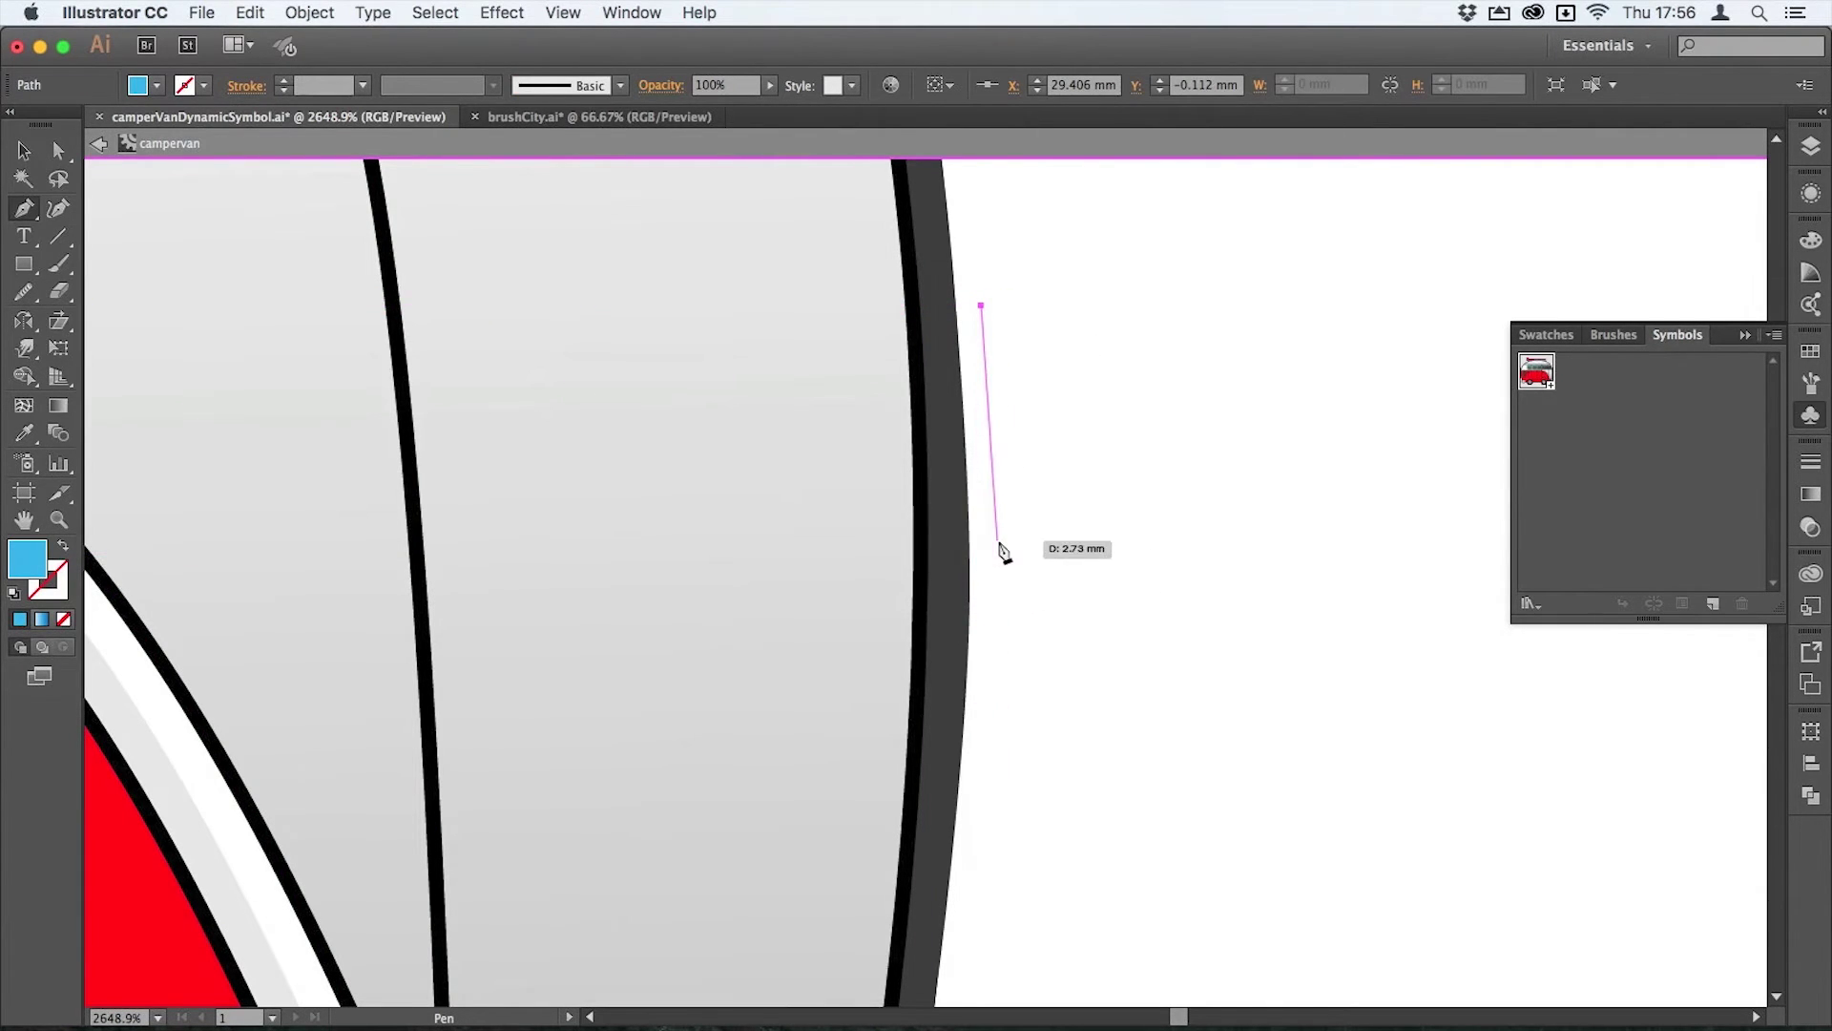
left_click_drag(997, 539, 999, 627)
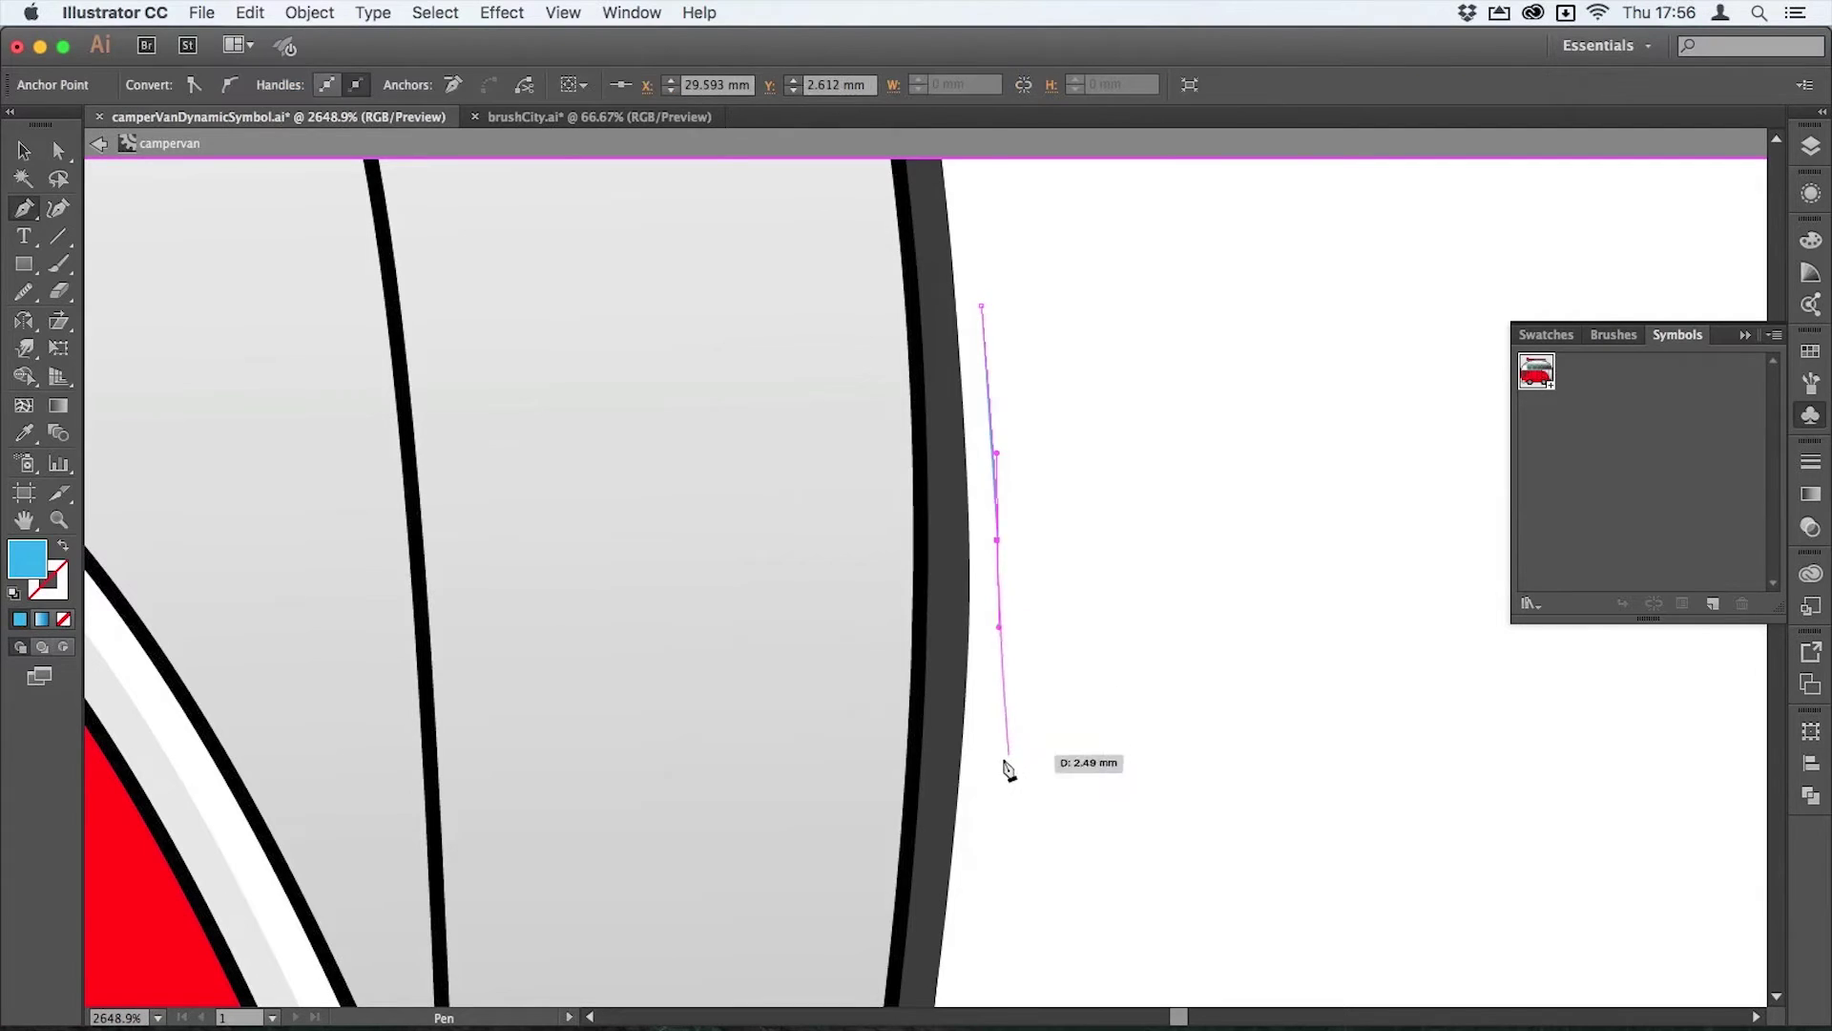
left_click_drag(984, 777, 980, 805)
key("d")
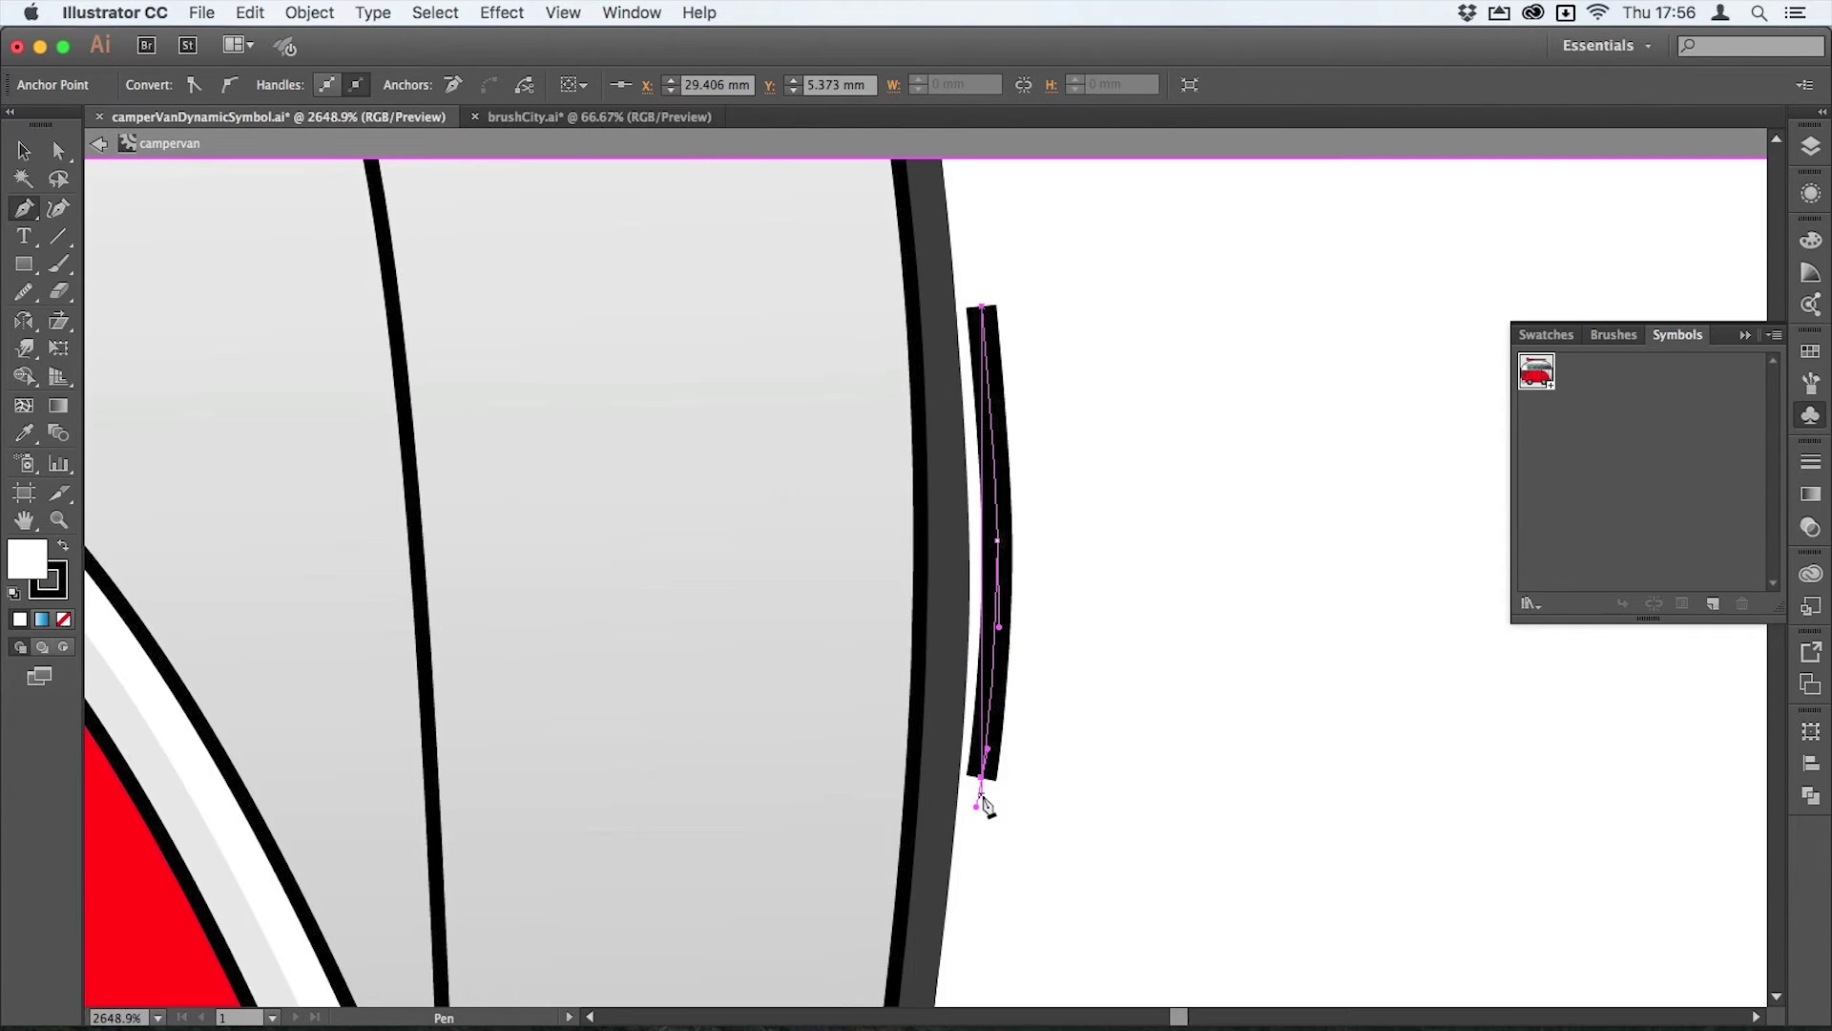
key("slash")
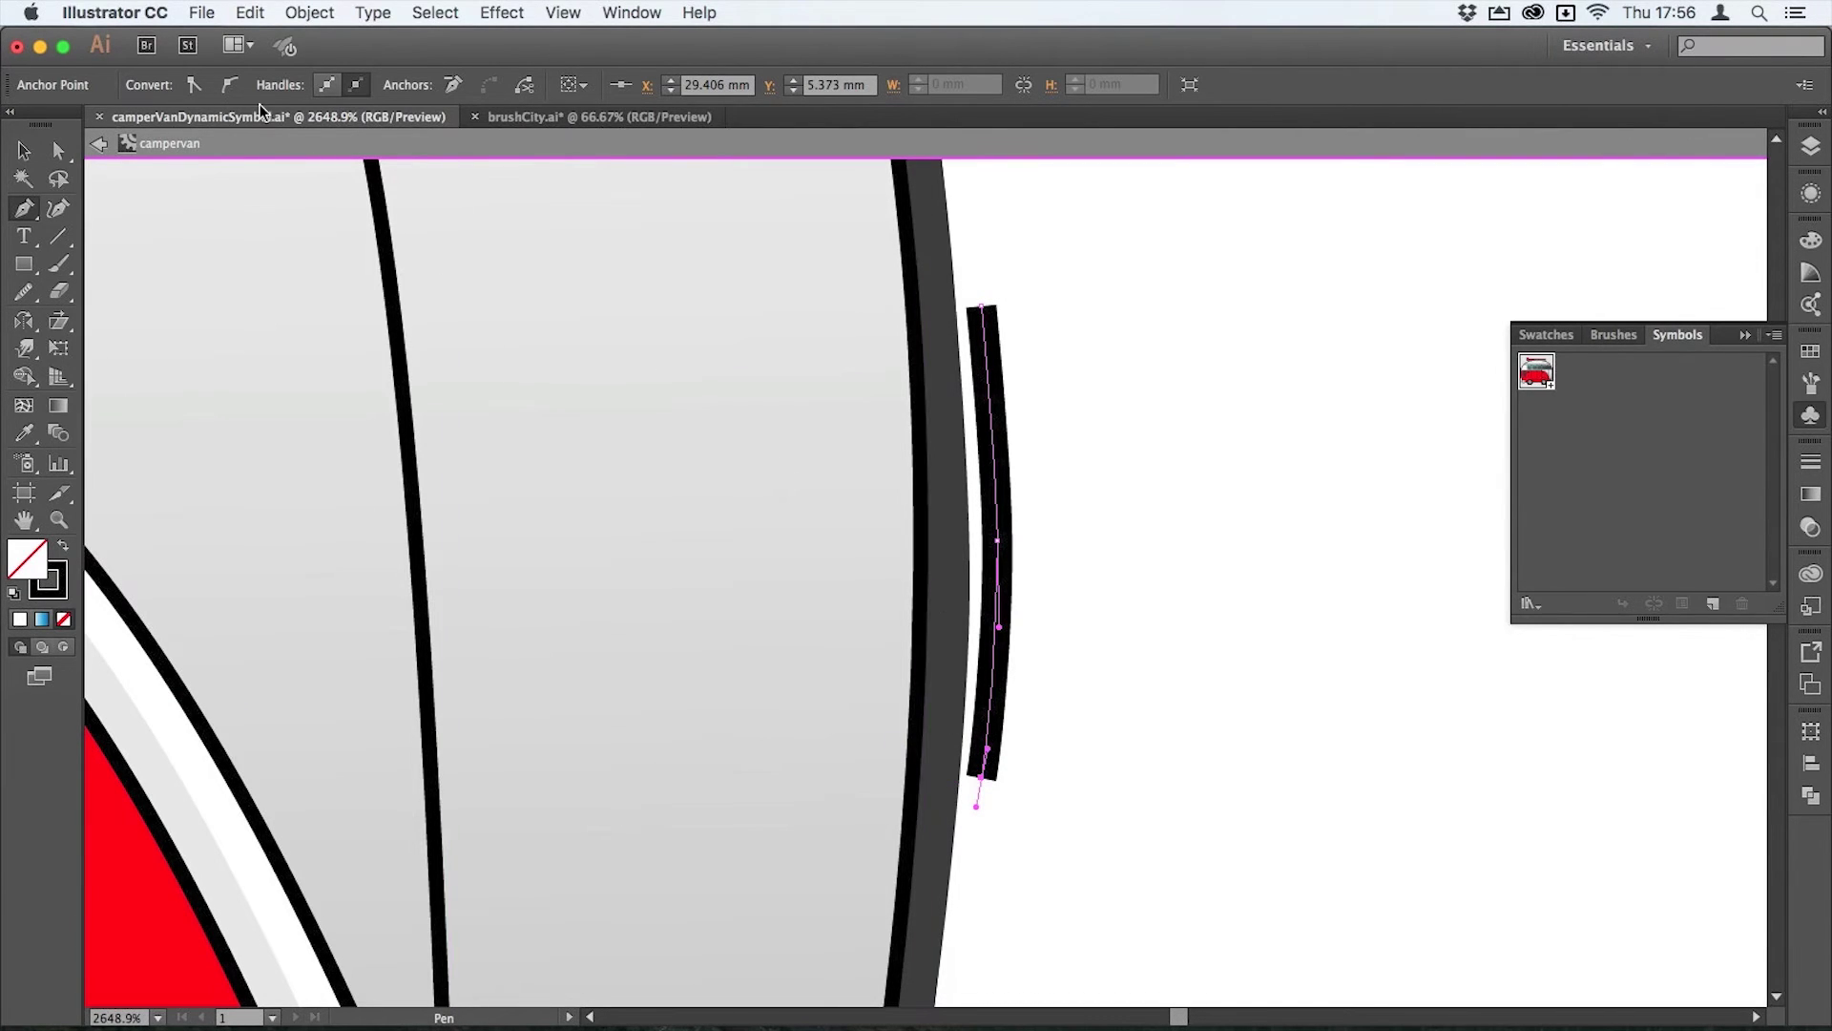
- Give the handle line a 3 pt stroke with round caps
left_click(1810, 462)
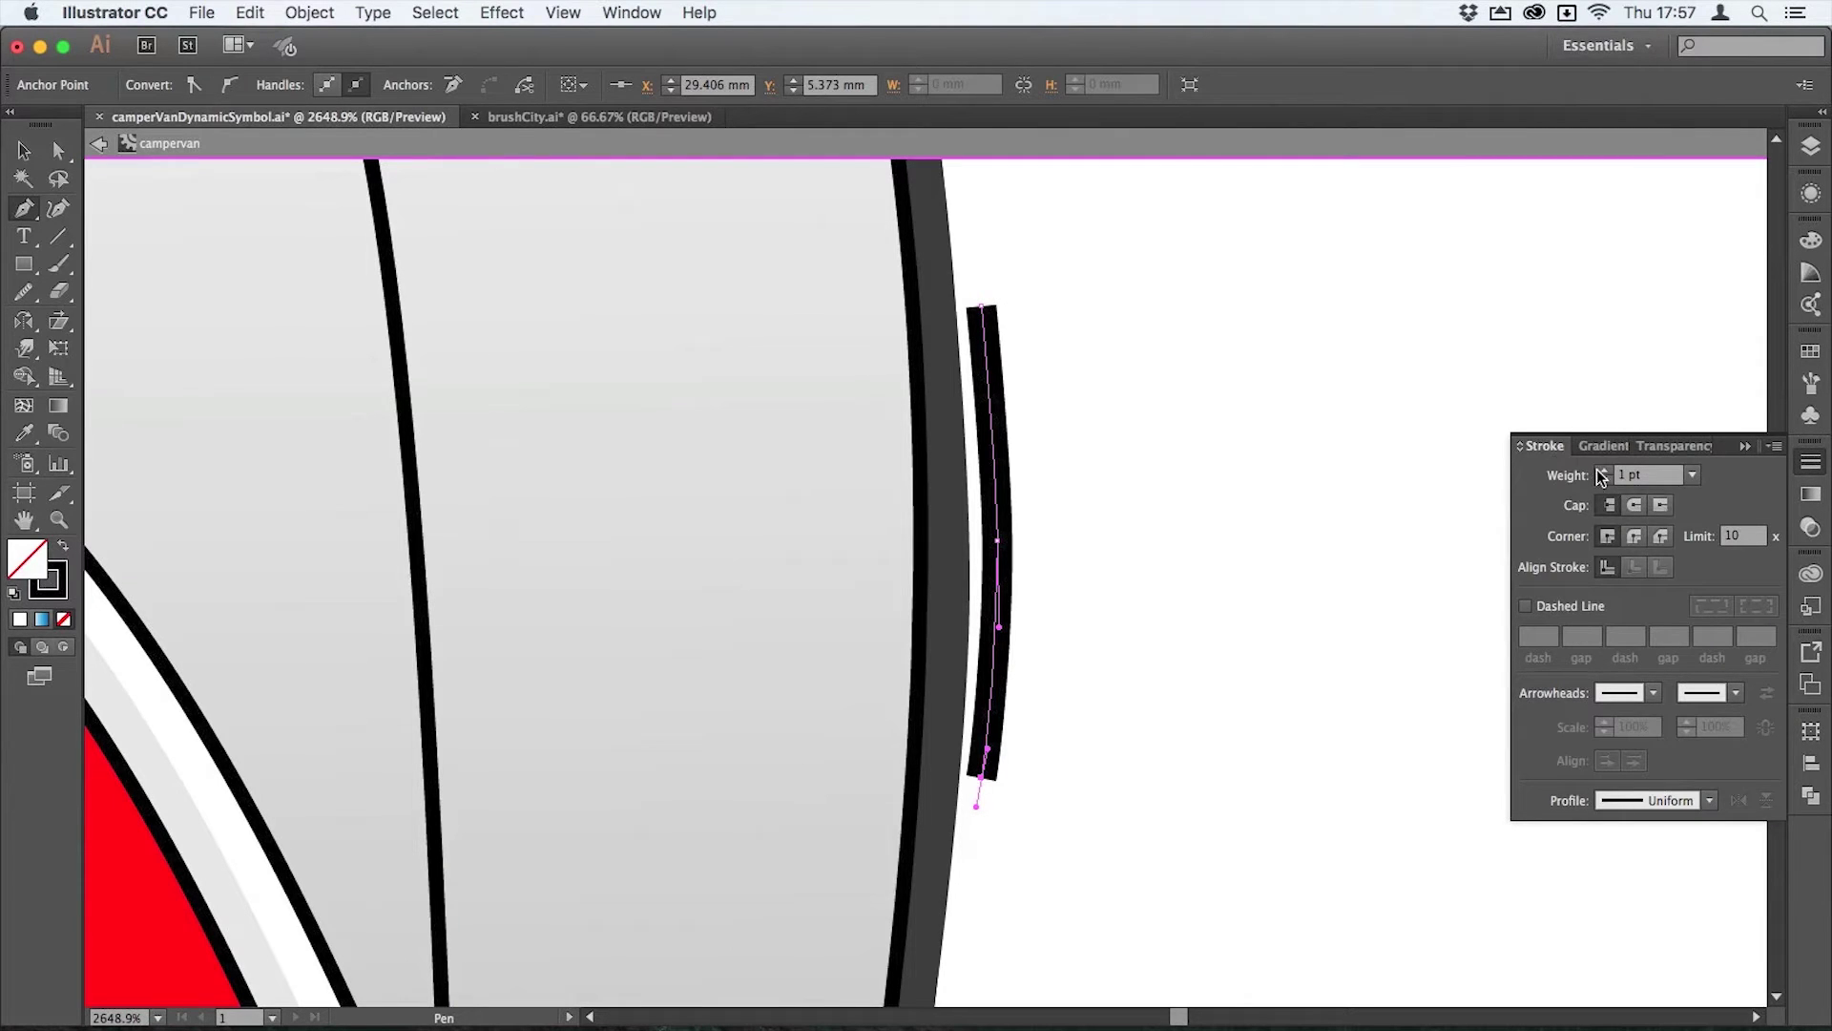
left_click(1605, 471)
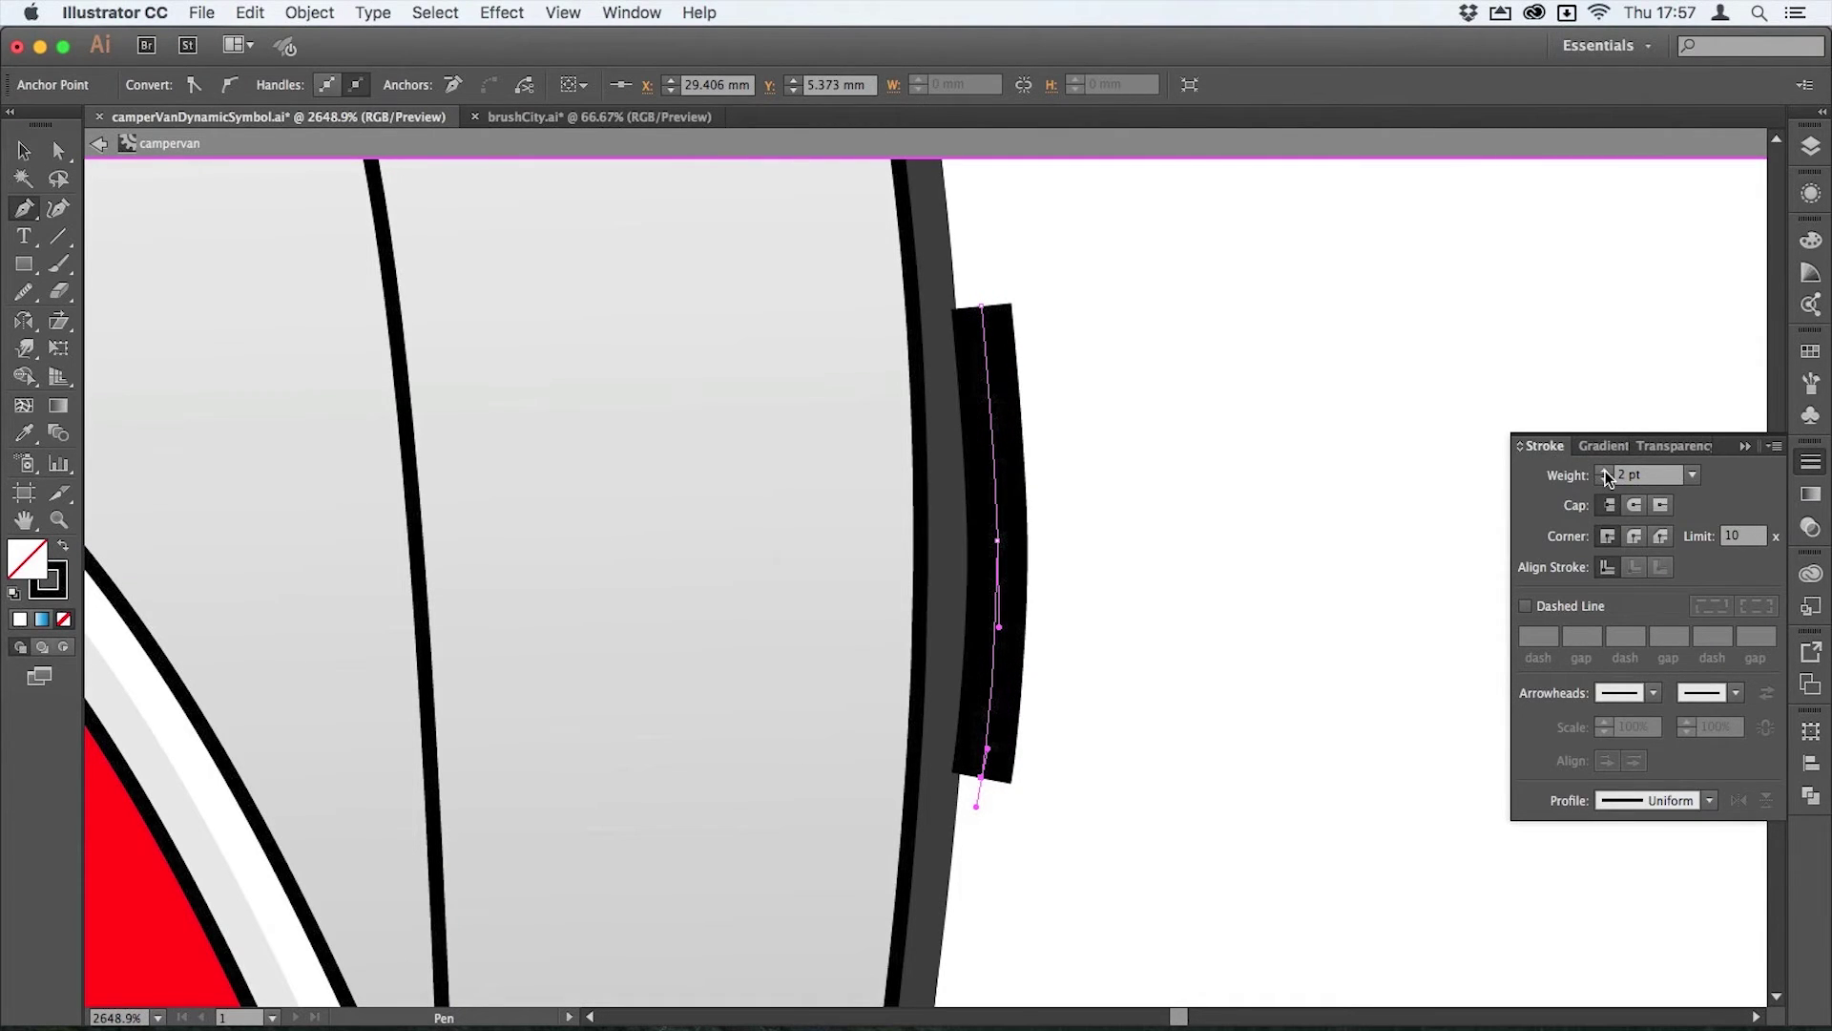
left_click(1631, 506)
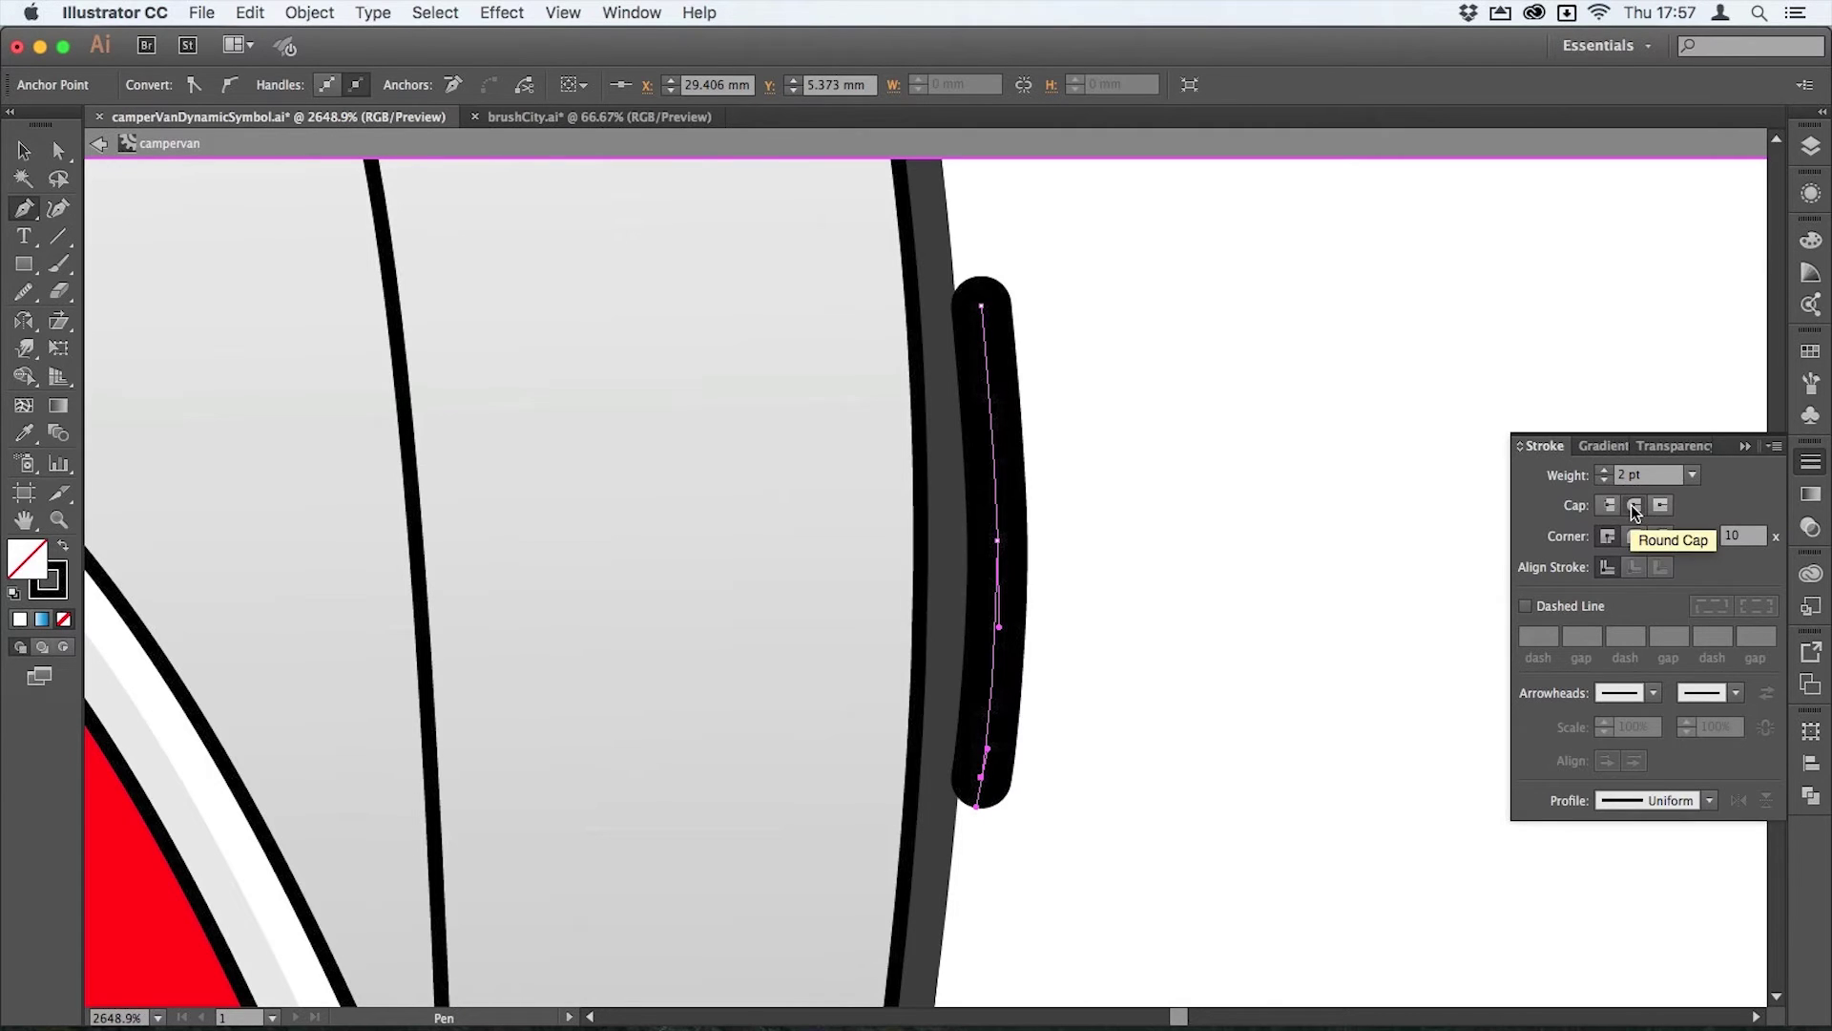
left_click(1604, 469)
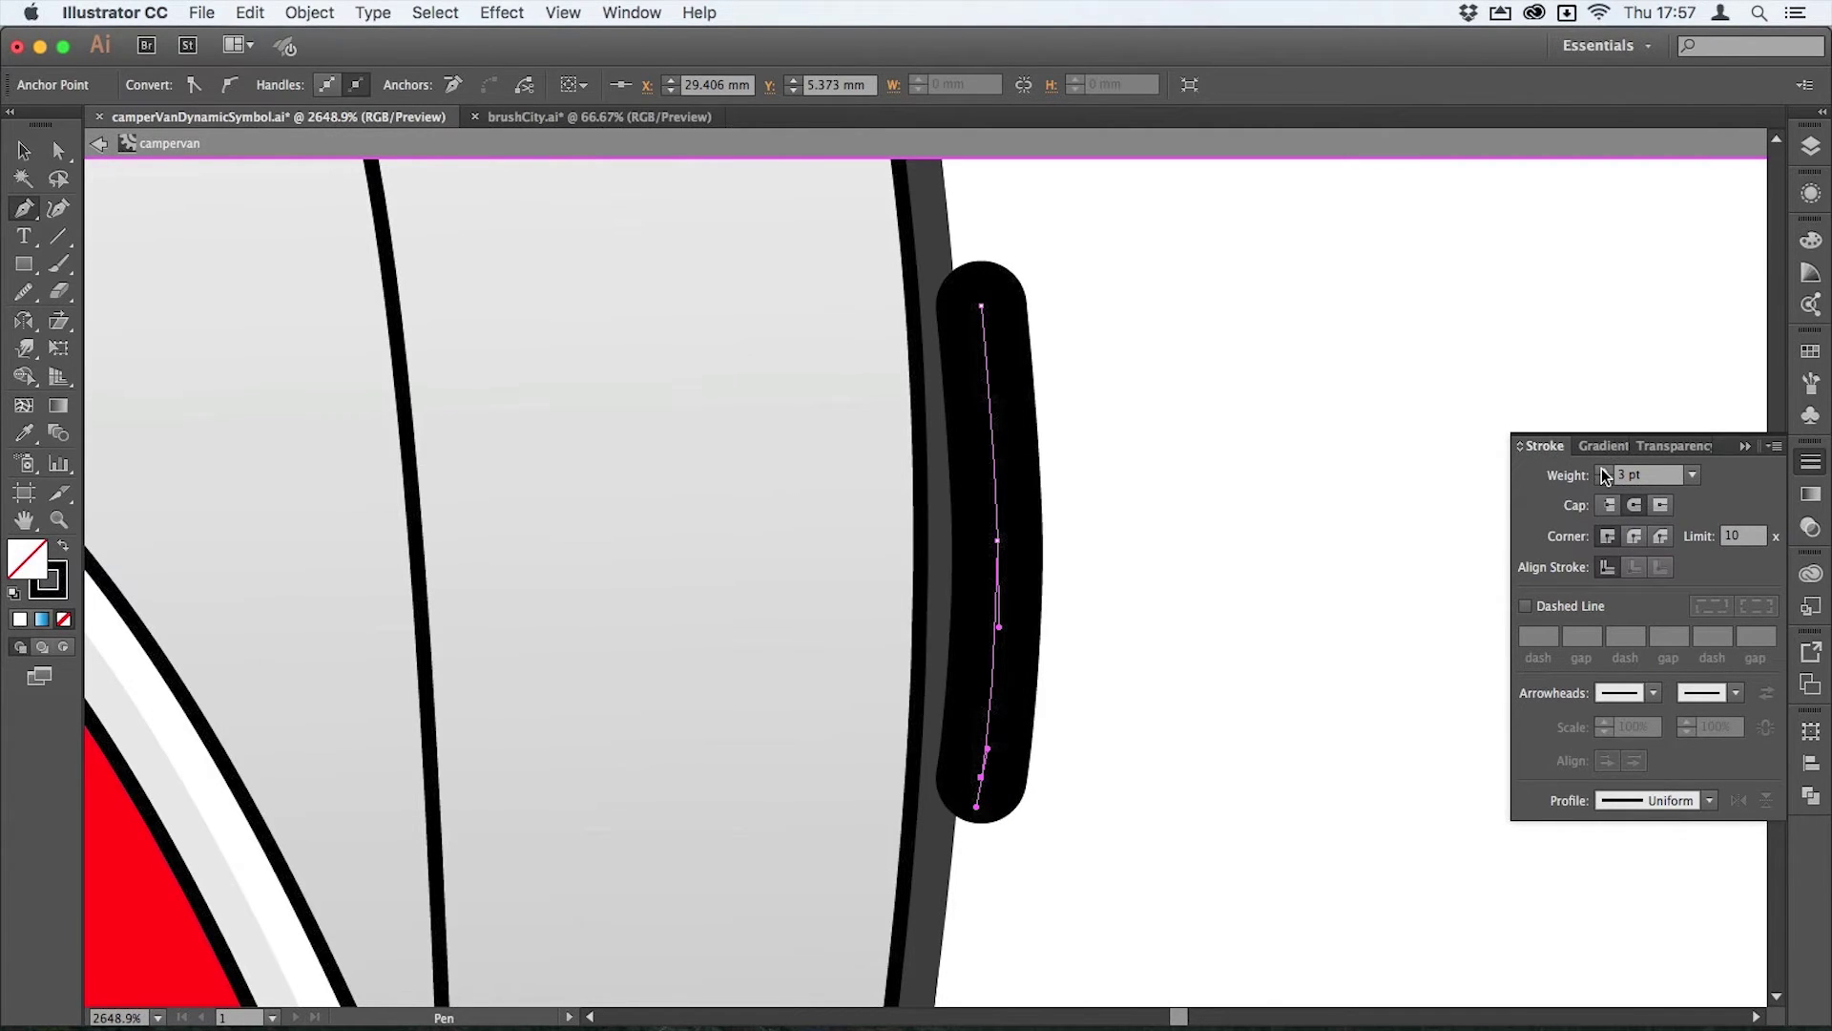
left_click(1810, 466)
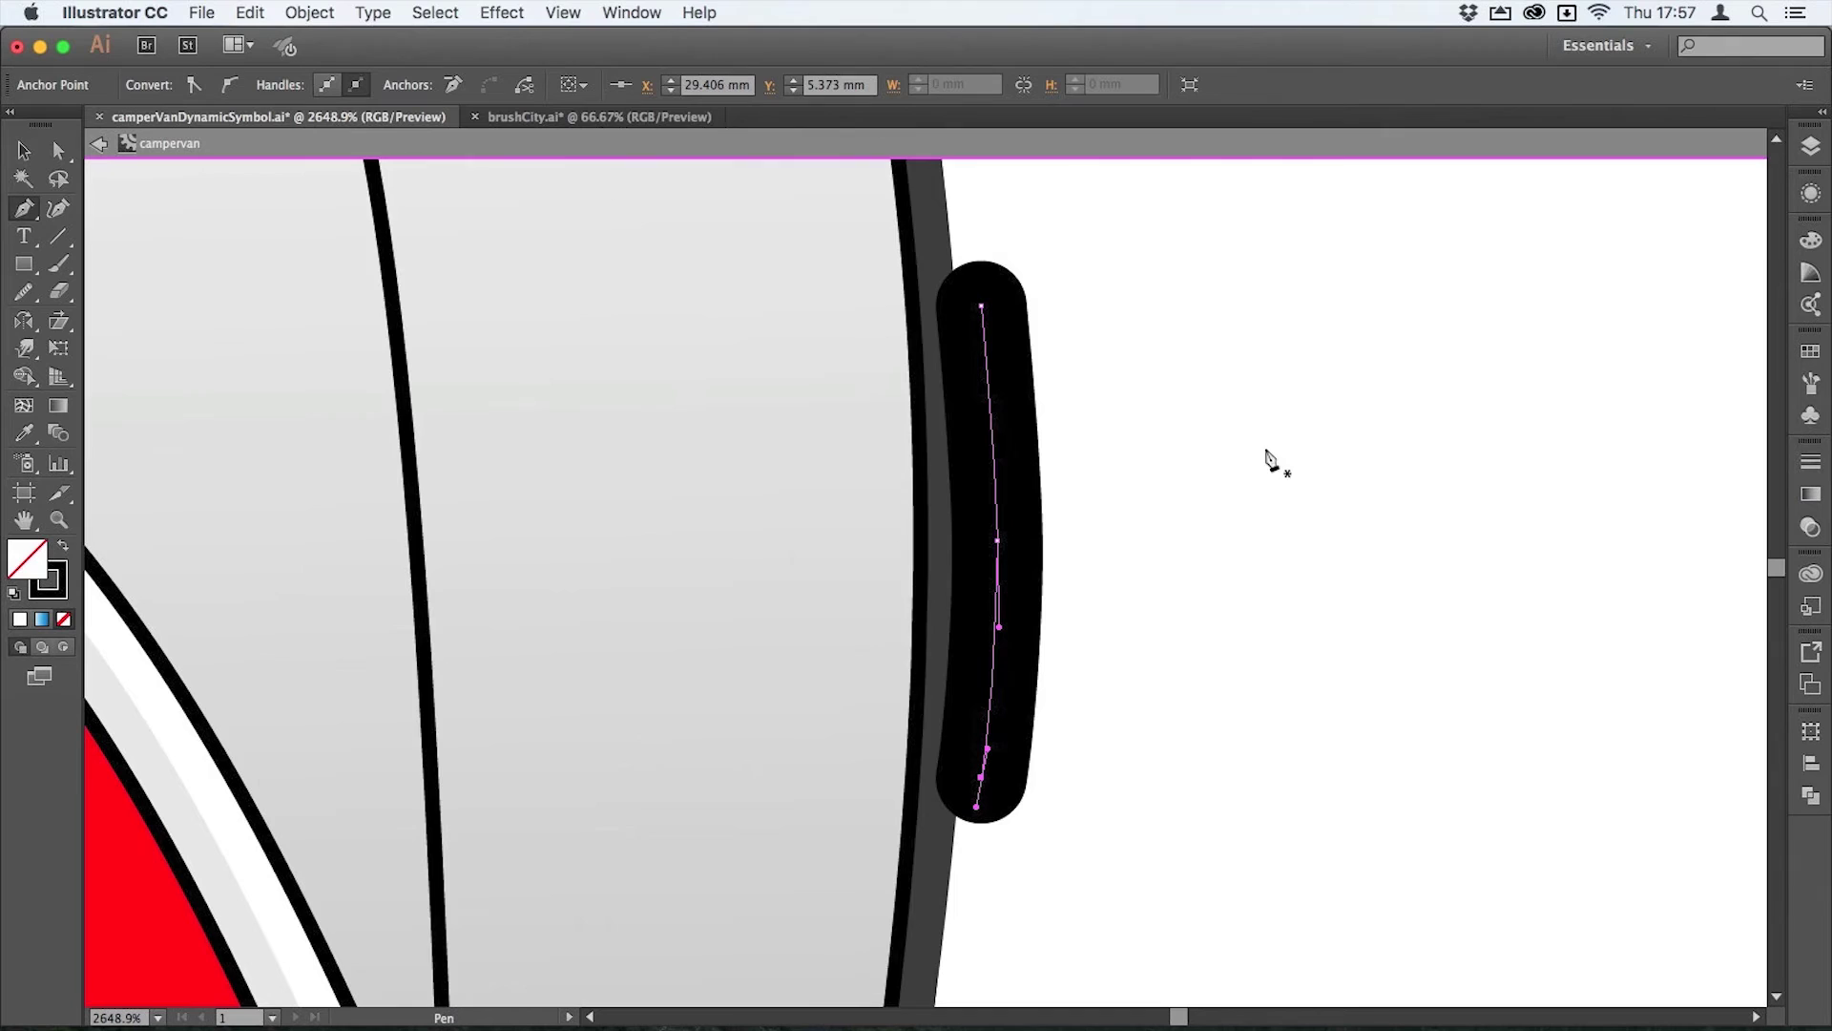
- Outline the stroke, swap fill and stroke, and set the outline to 0.5 pt
left_click(309, 13)
mouse_move(423, 444)
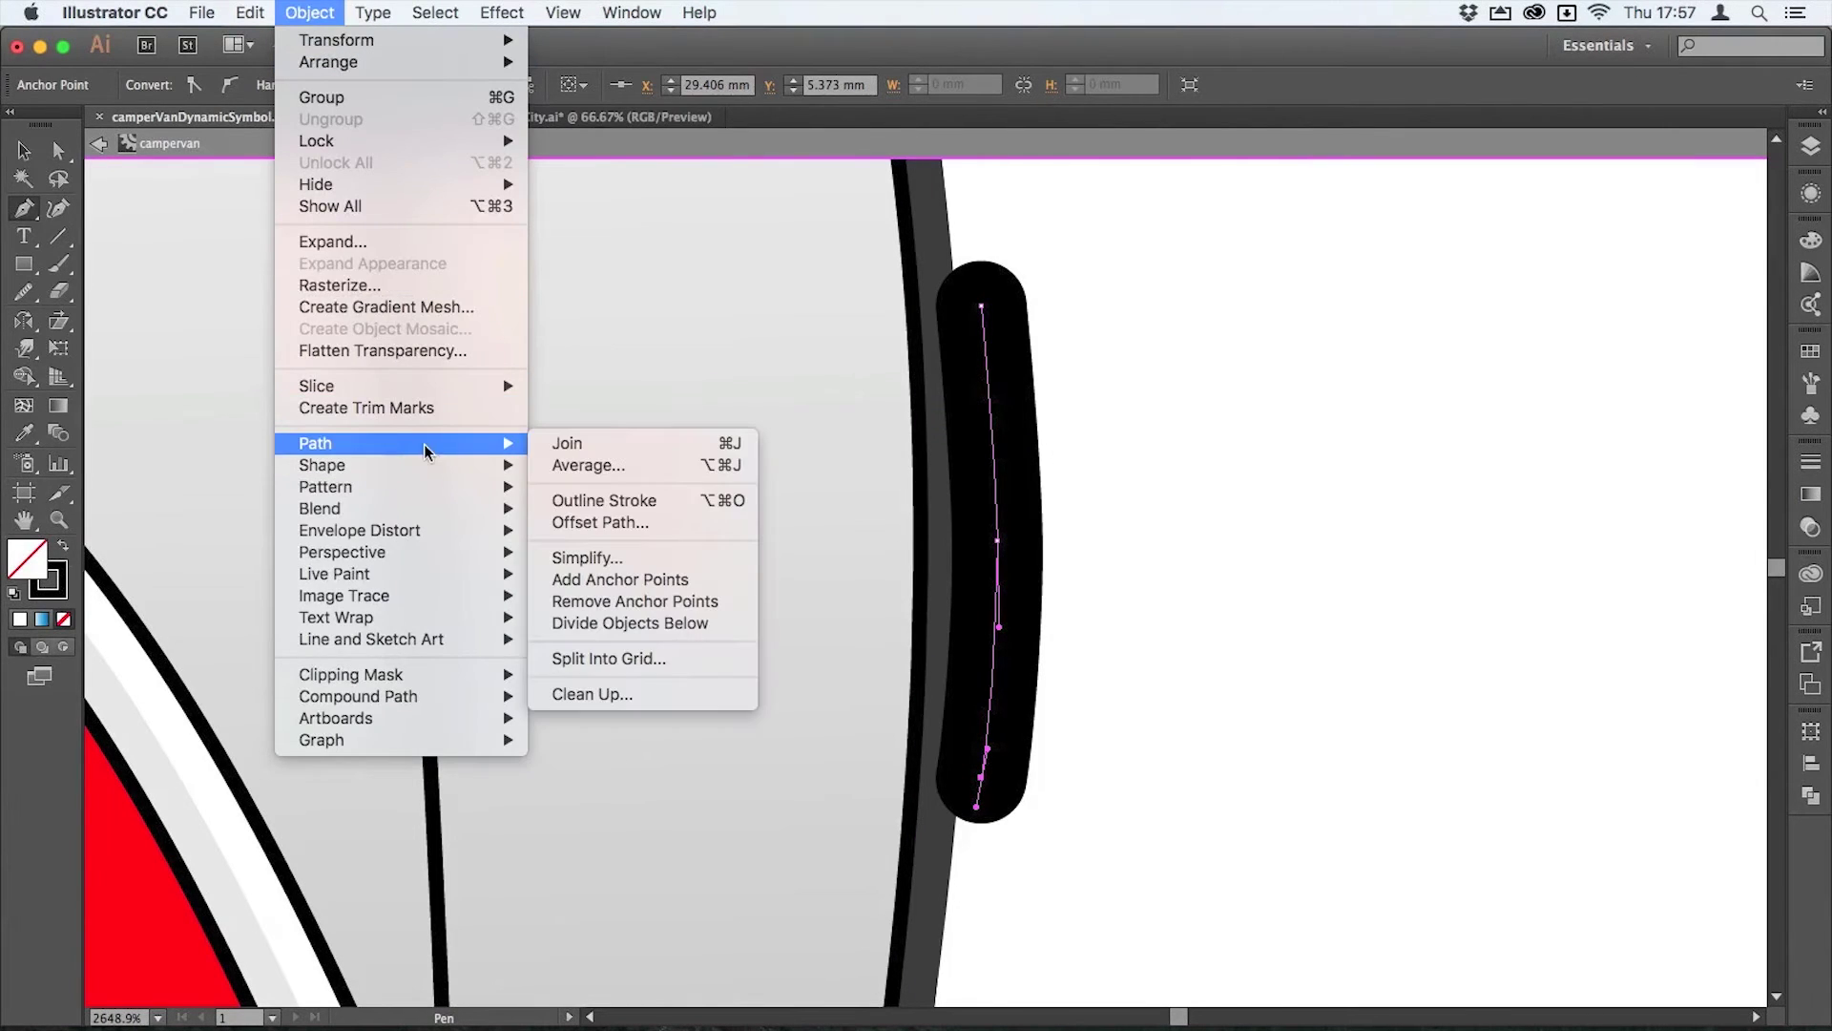
left_click(630, 501)
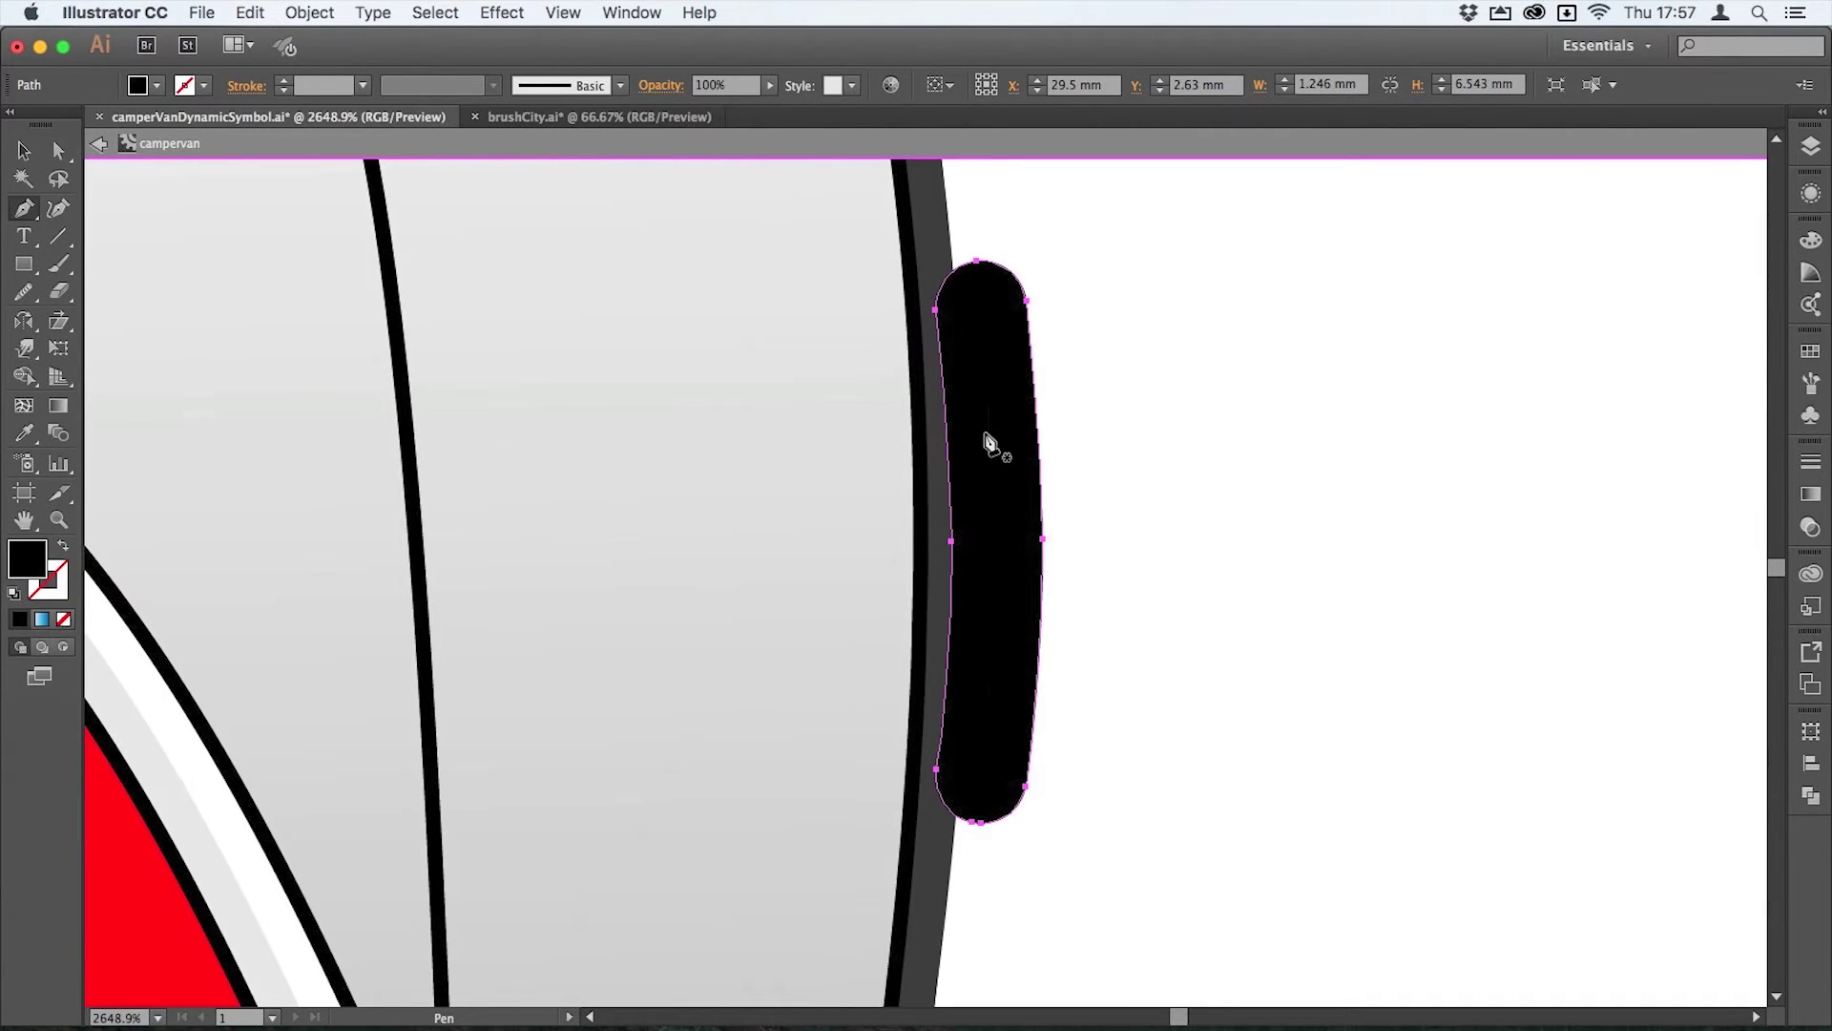
key("shift+x")
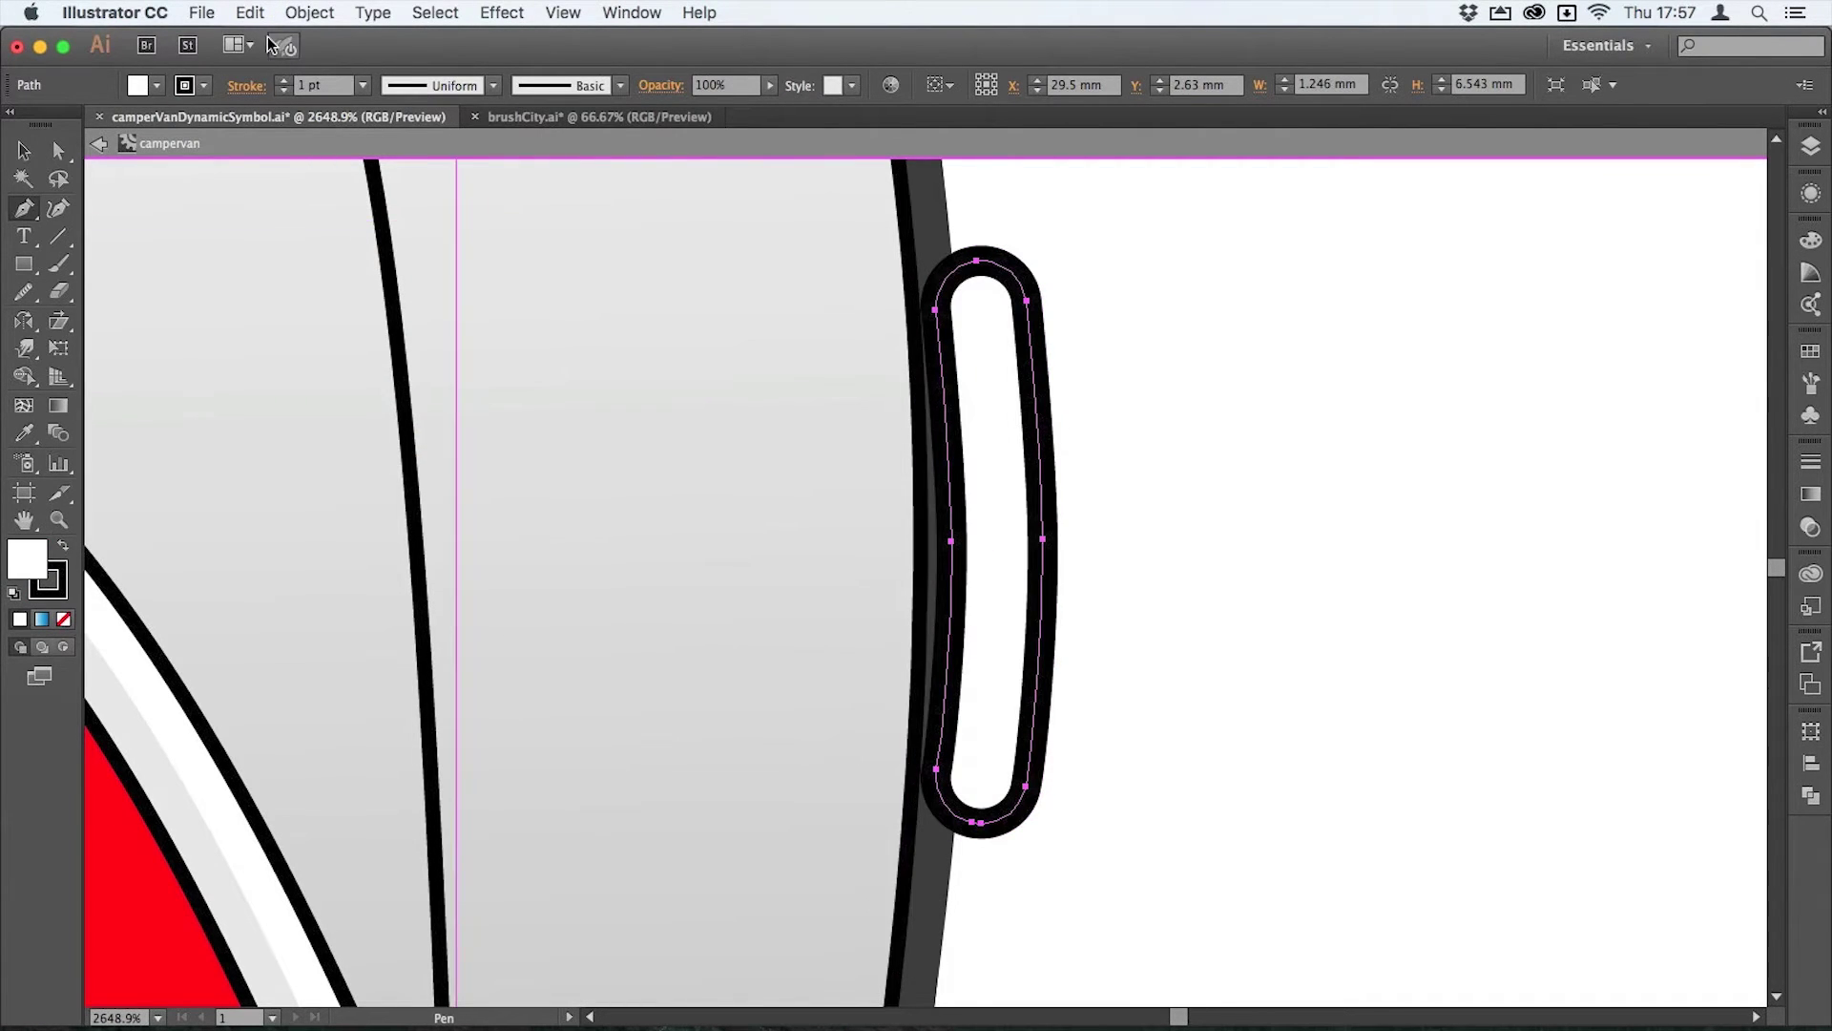
left_click(363, 85)
left_click(400, 141)
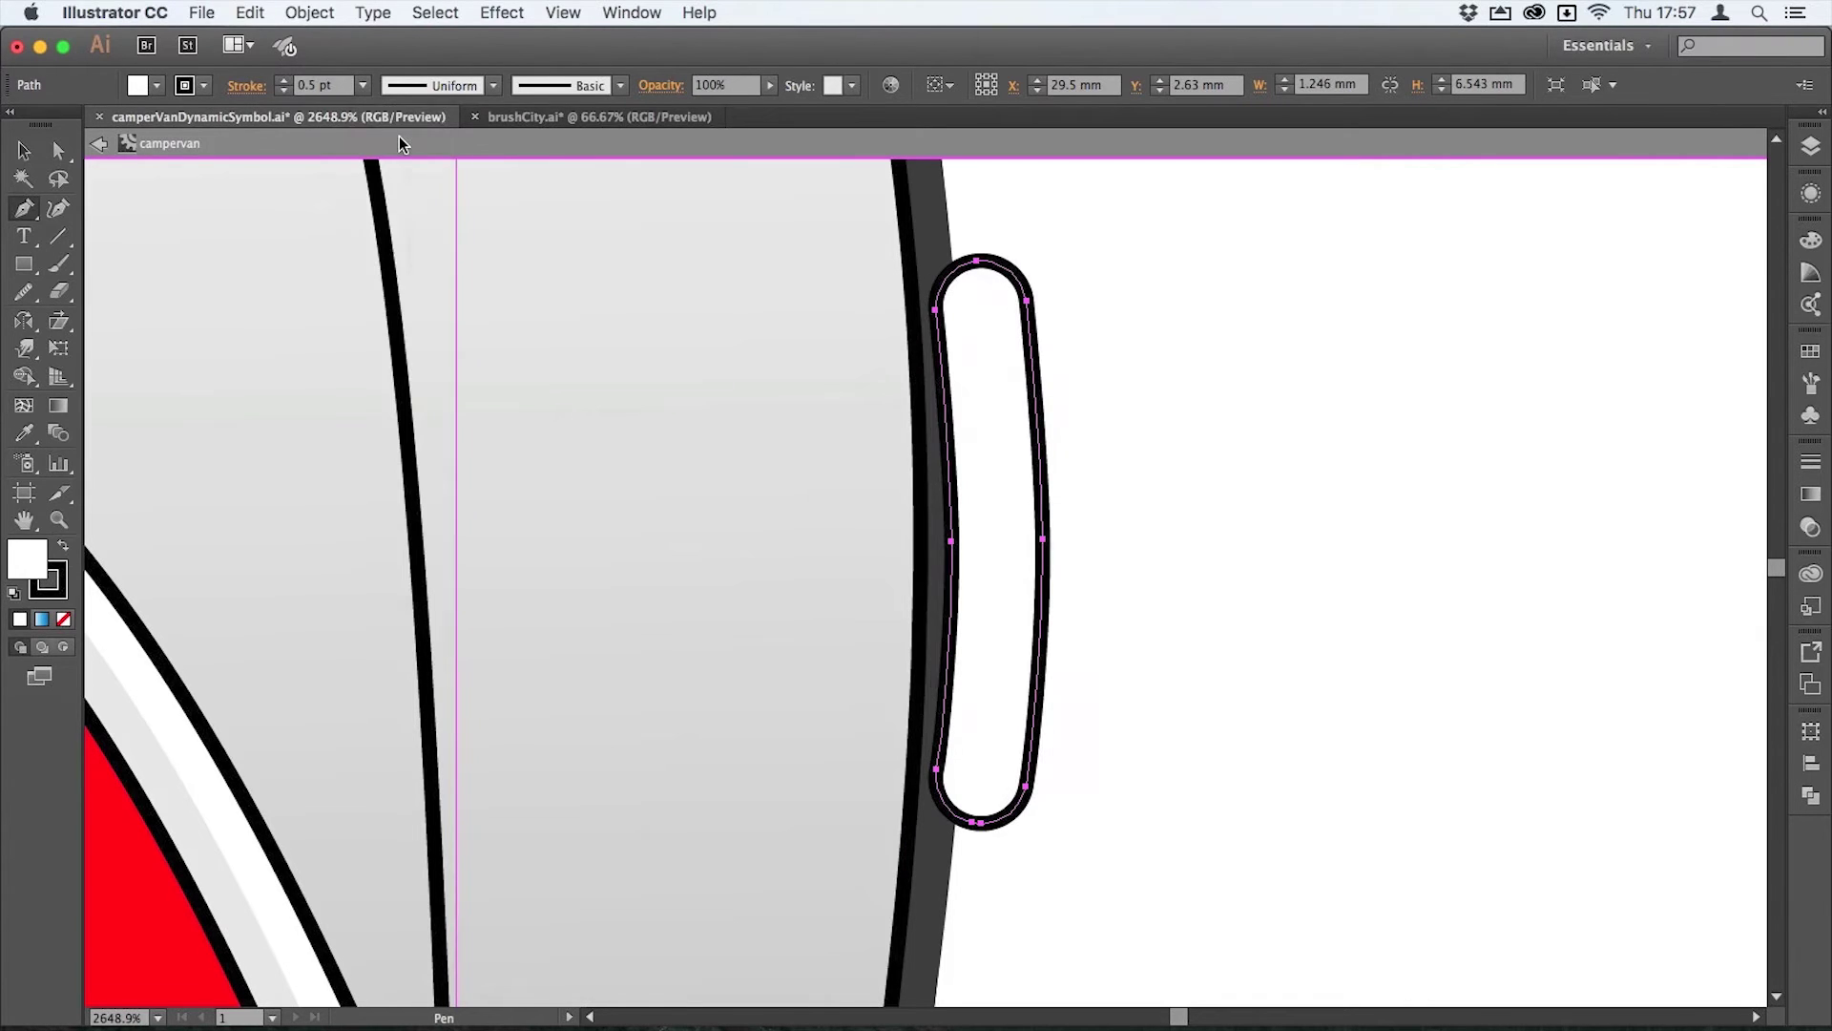
key("v")
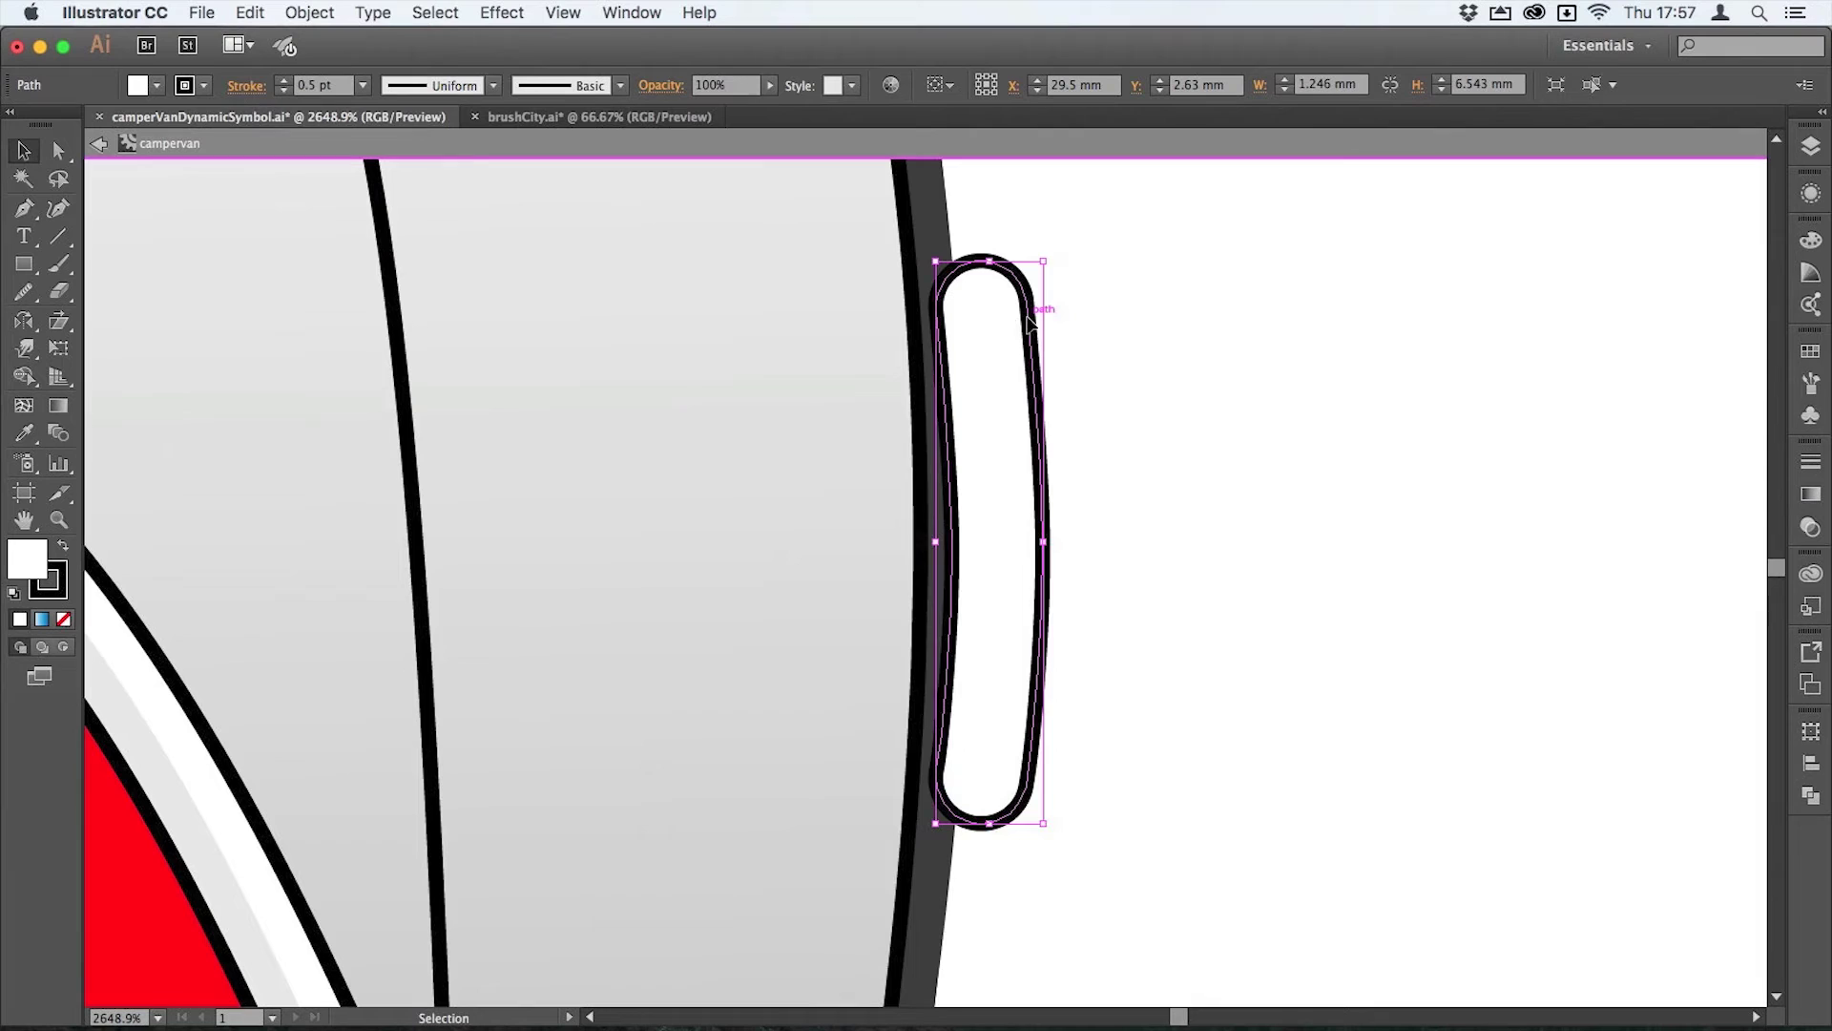
- Move the handle into the van body group using cut and Paste in Place
key("a")
key("Delete")
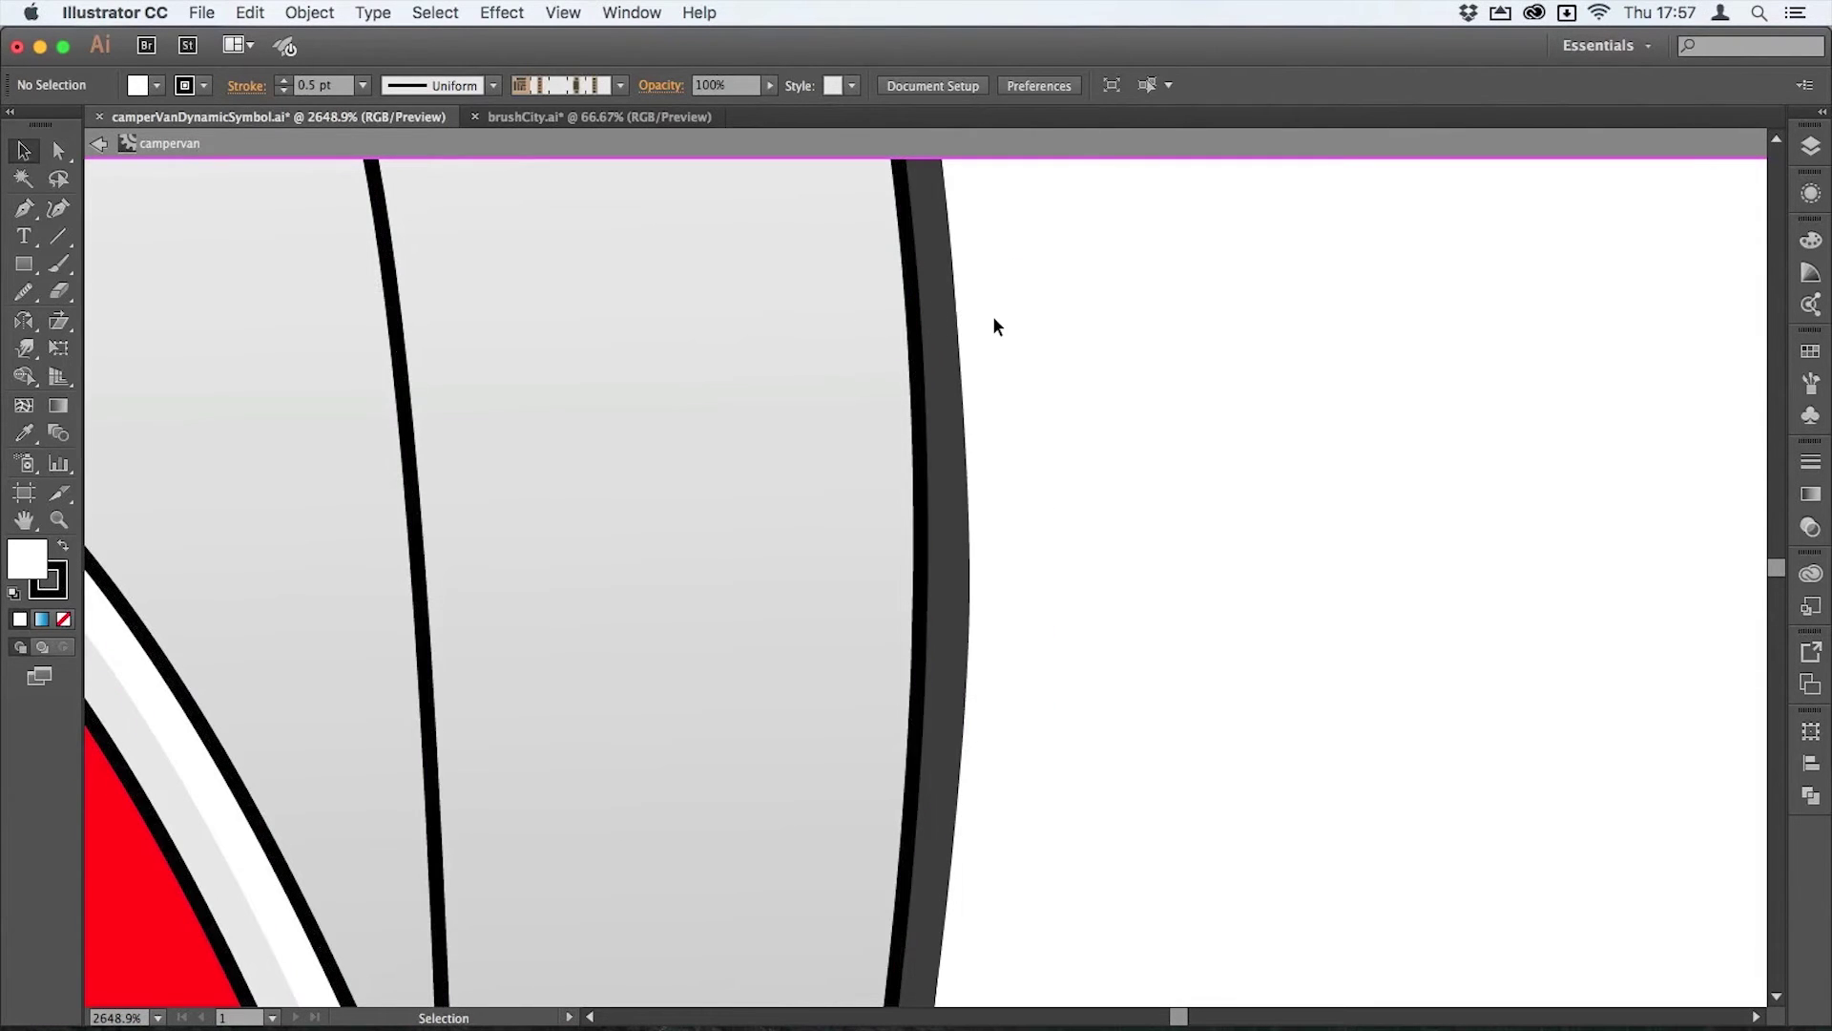
key("cmd+minus")
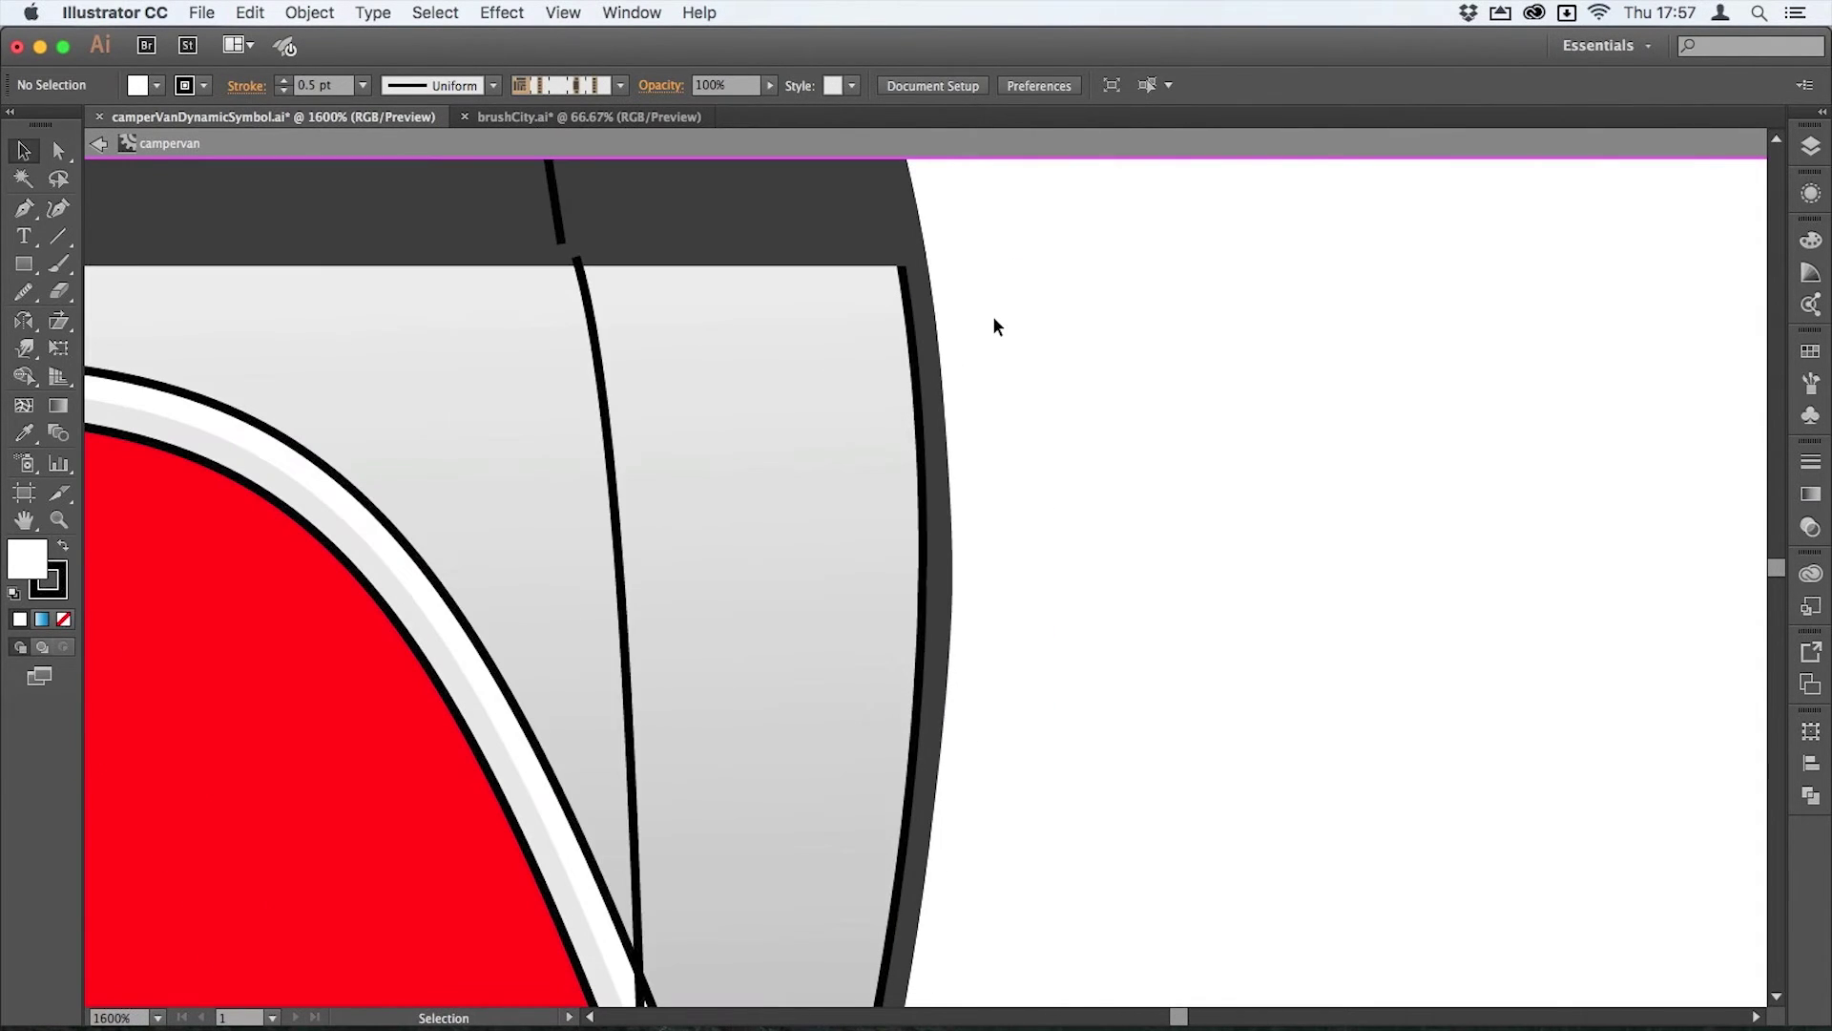
left_click(846, 364)
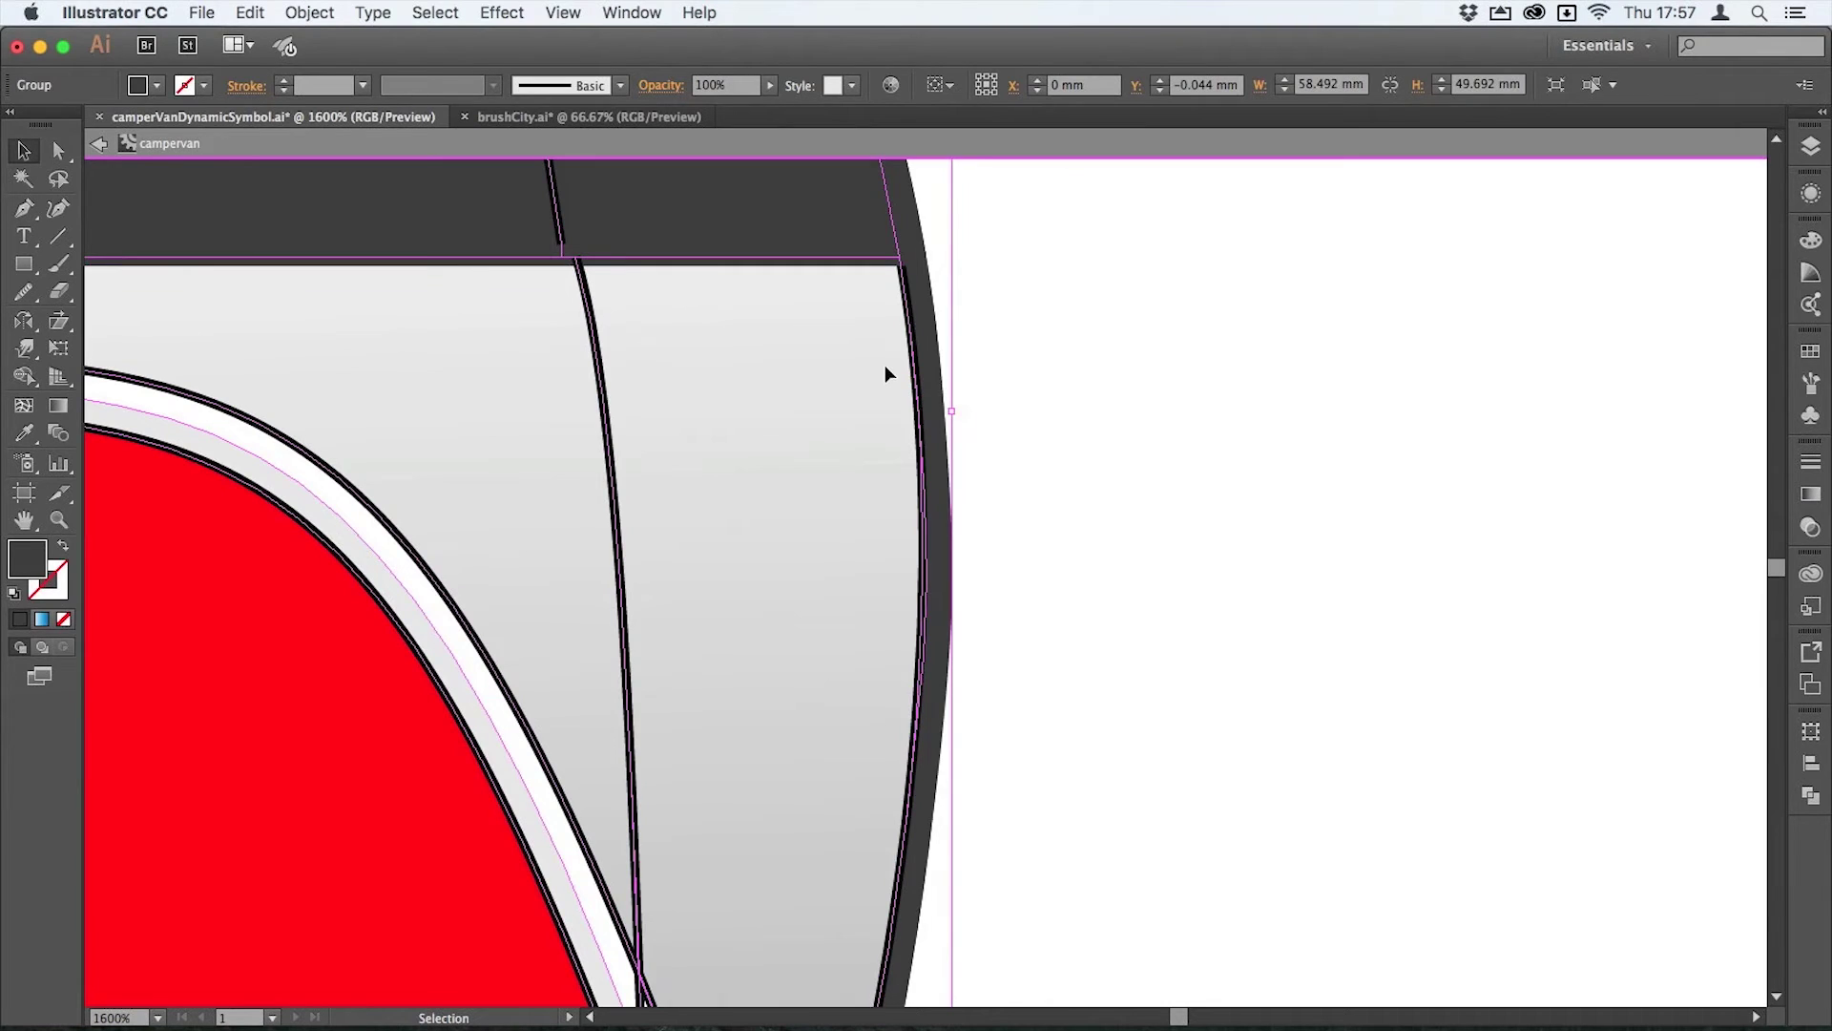
double_click(884, 367)
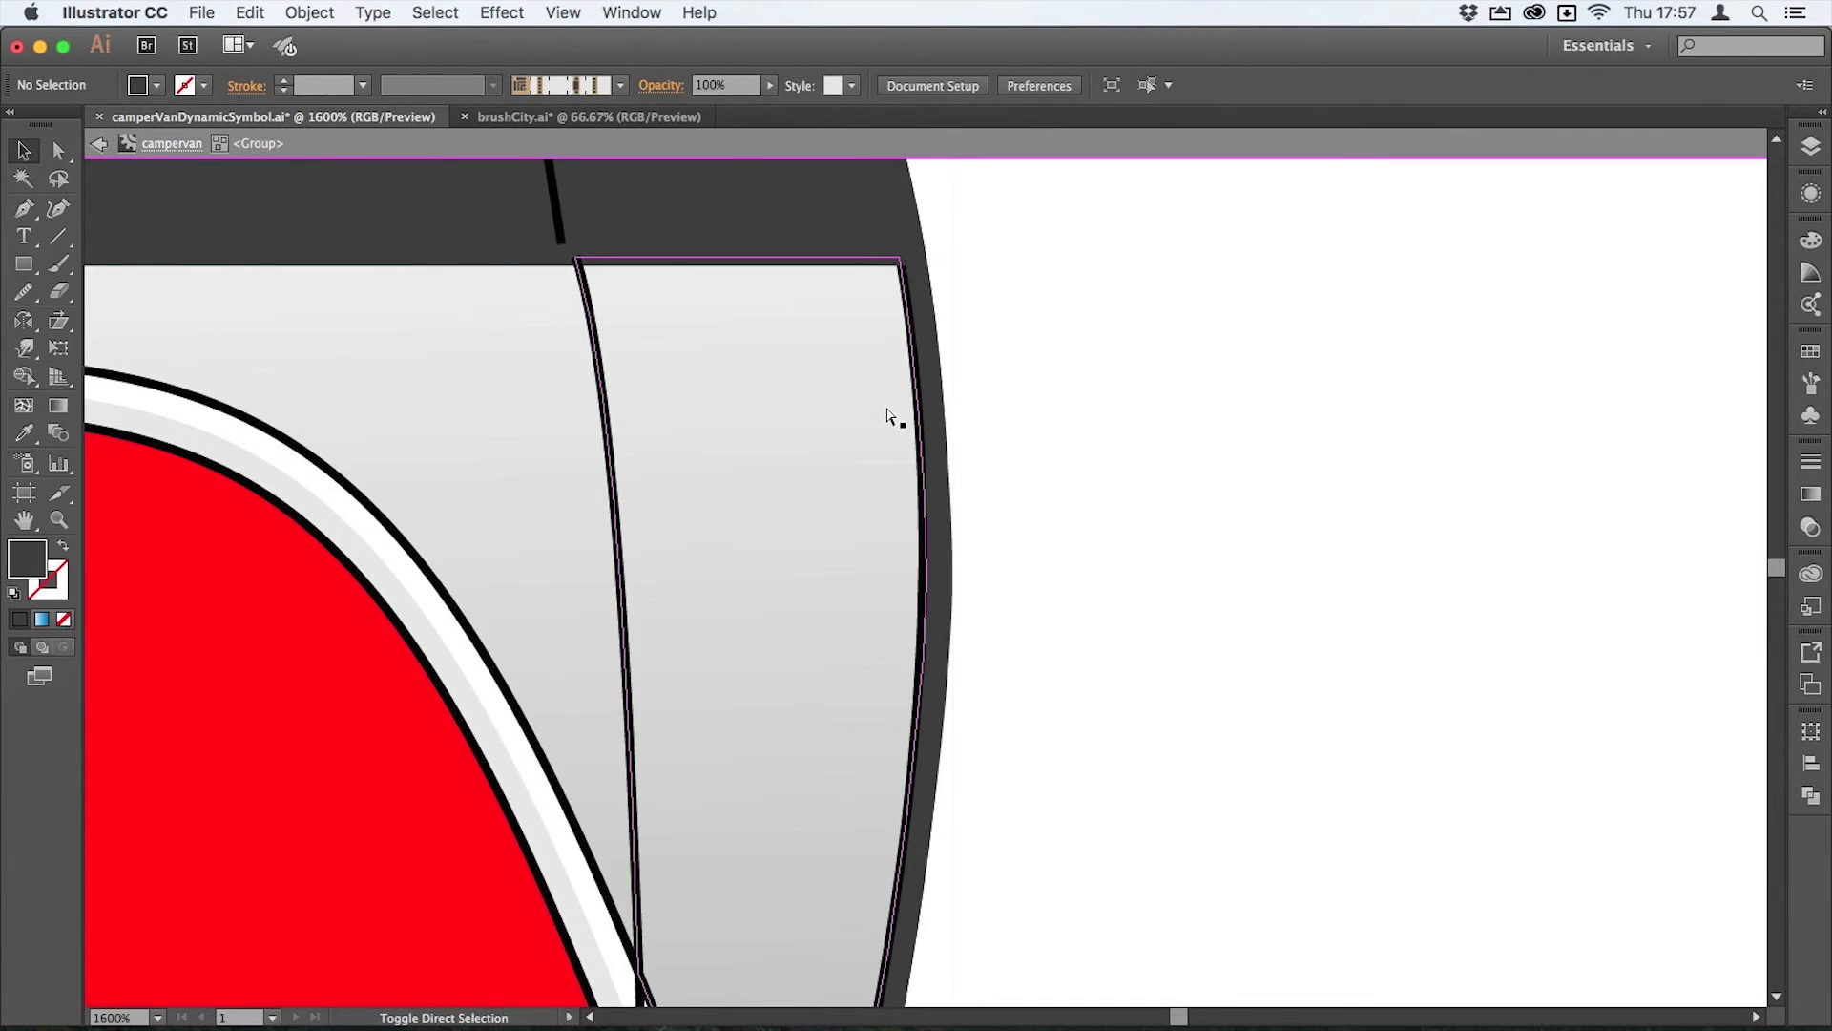
key("shift+super+v")
- Nudge the handle left, narrow it, exit symbol editing, and fit the artboard
key("Left")
key("Left")
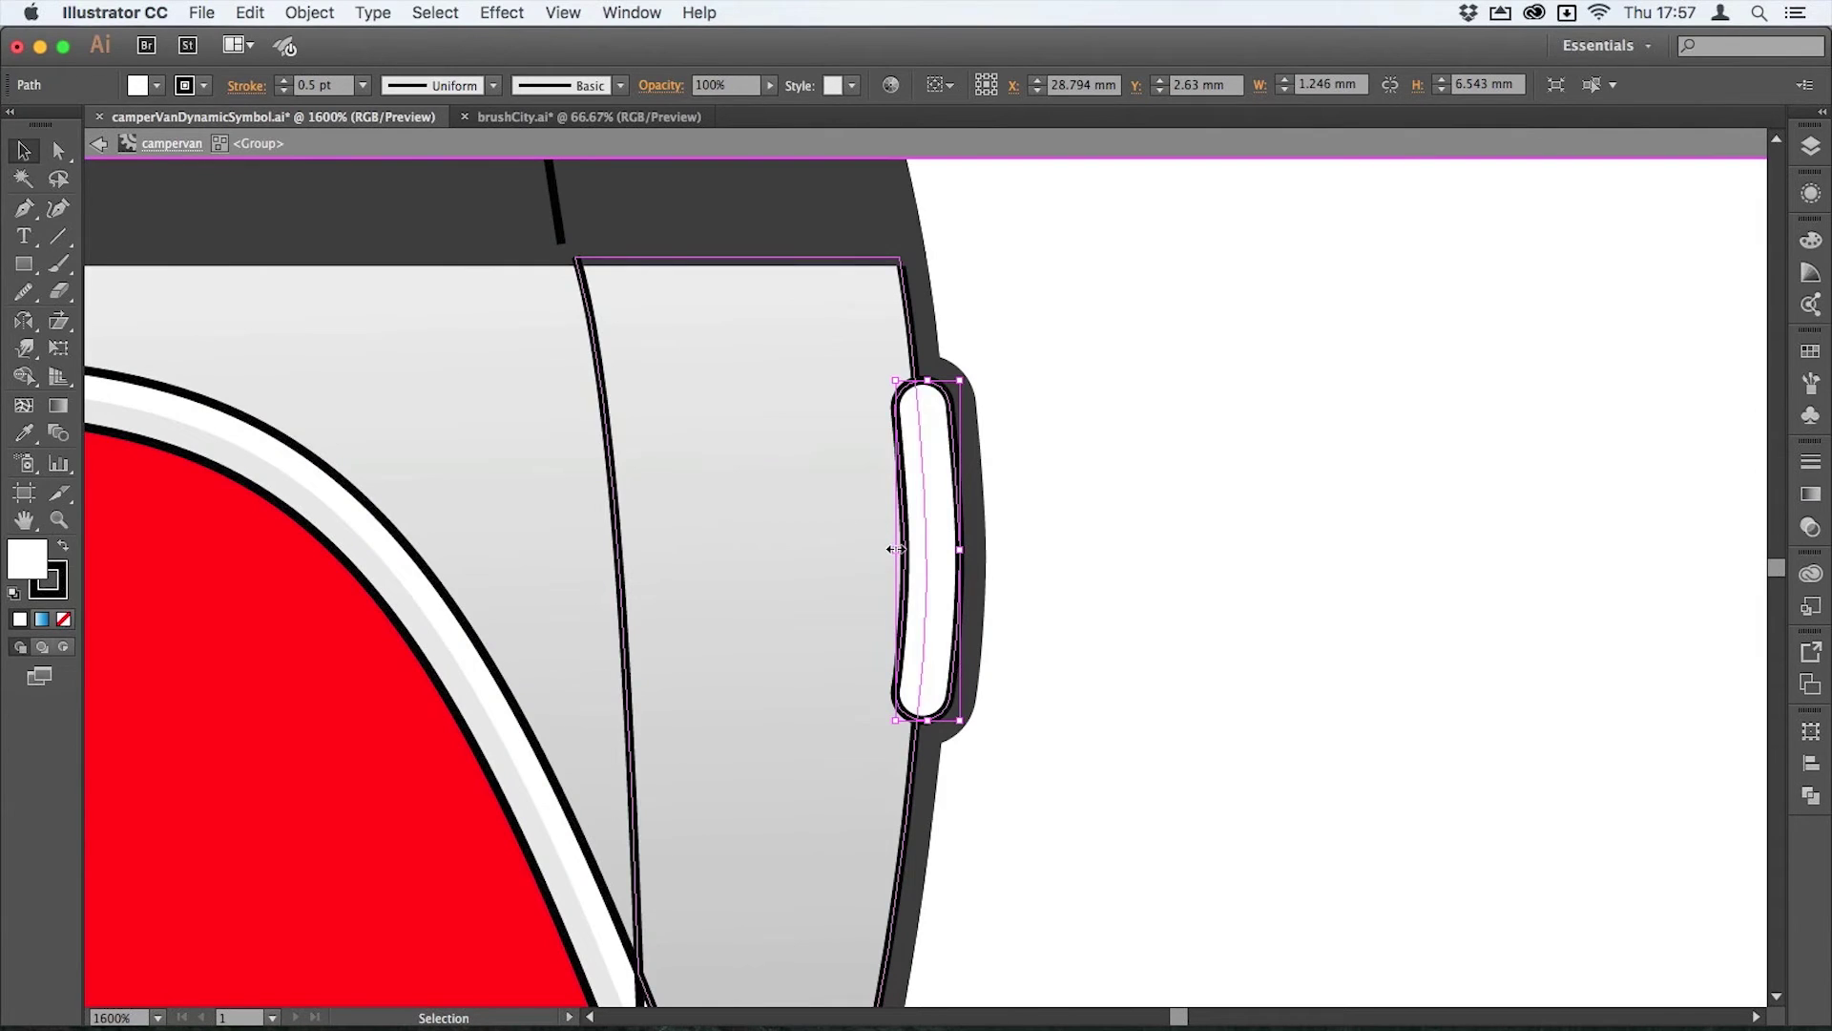
left_click_drag(895, 549, 904, 548)
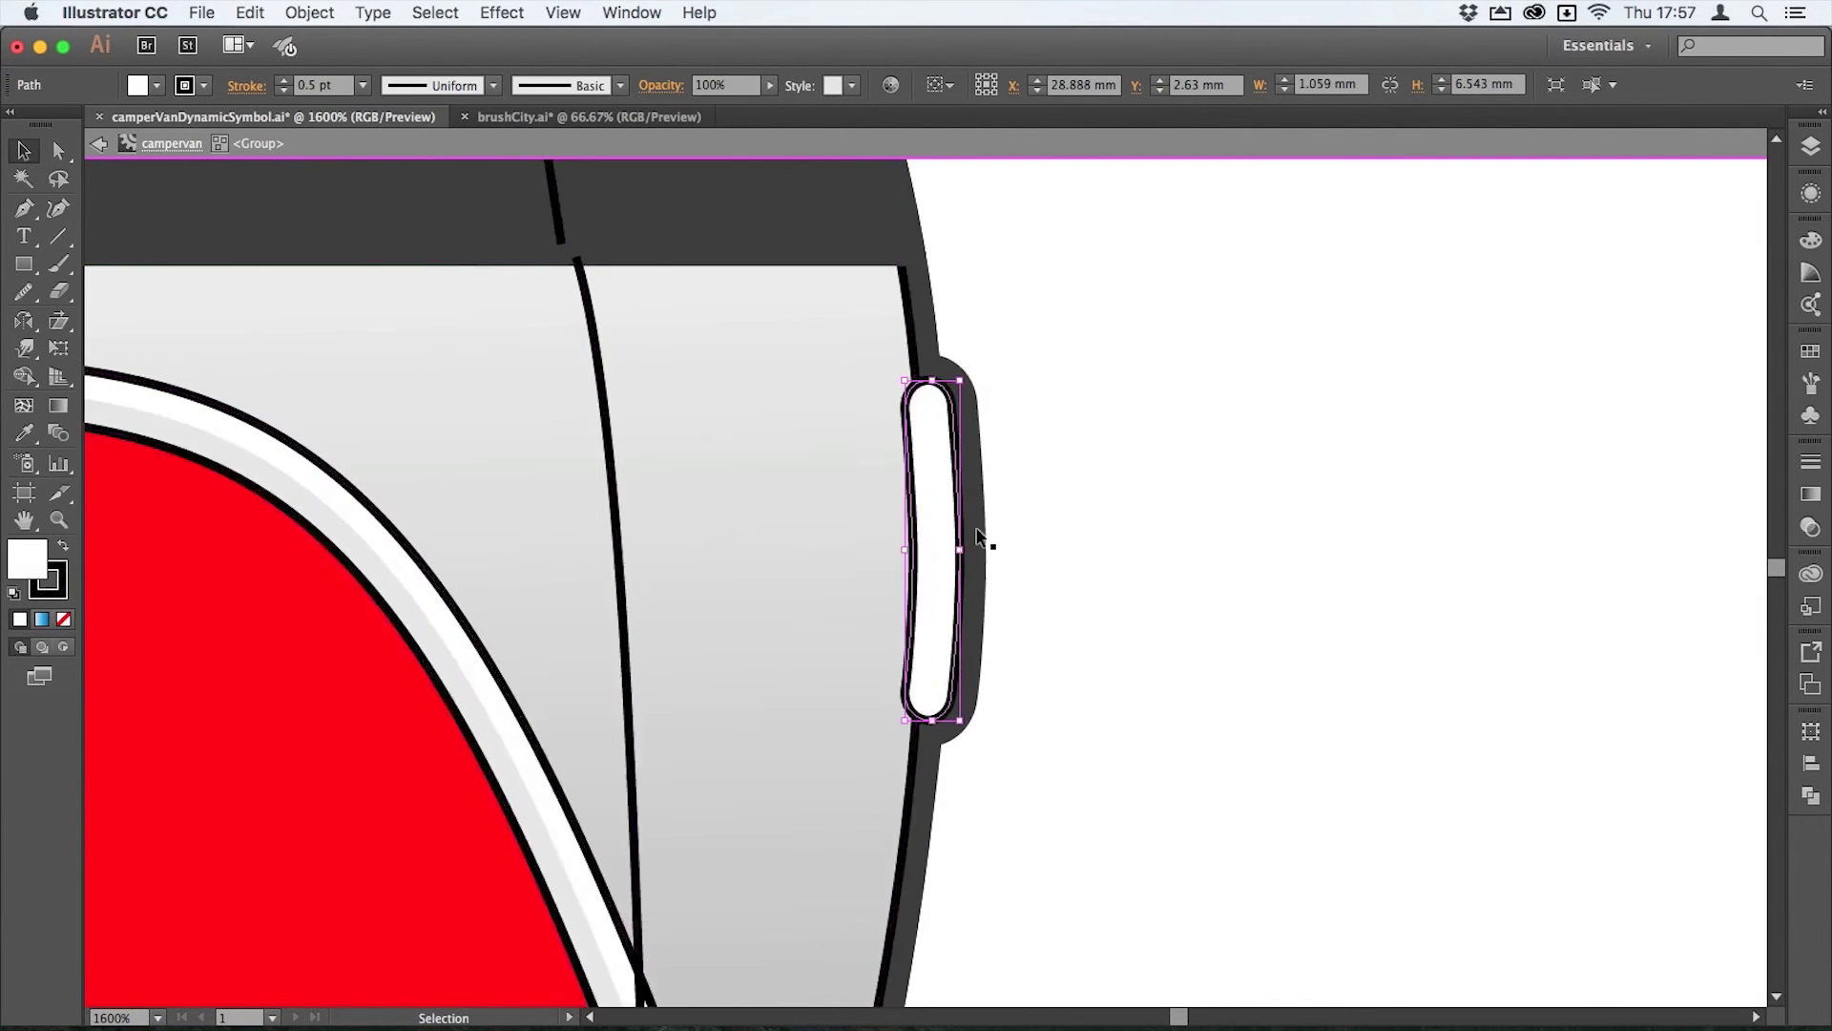
left_click(1086, 498)
double_click(1086, 498)
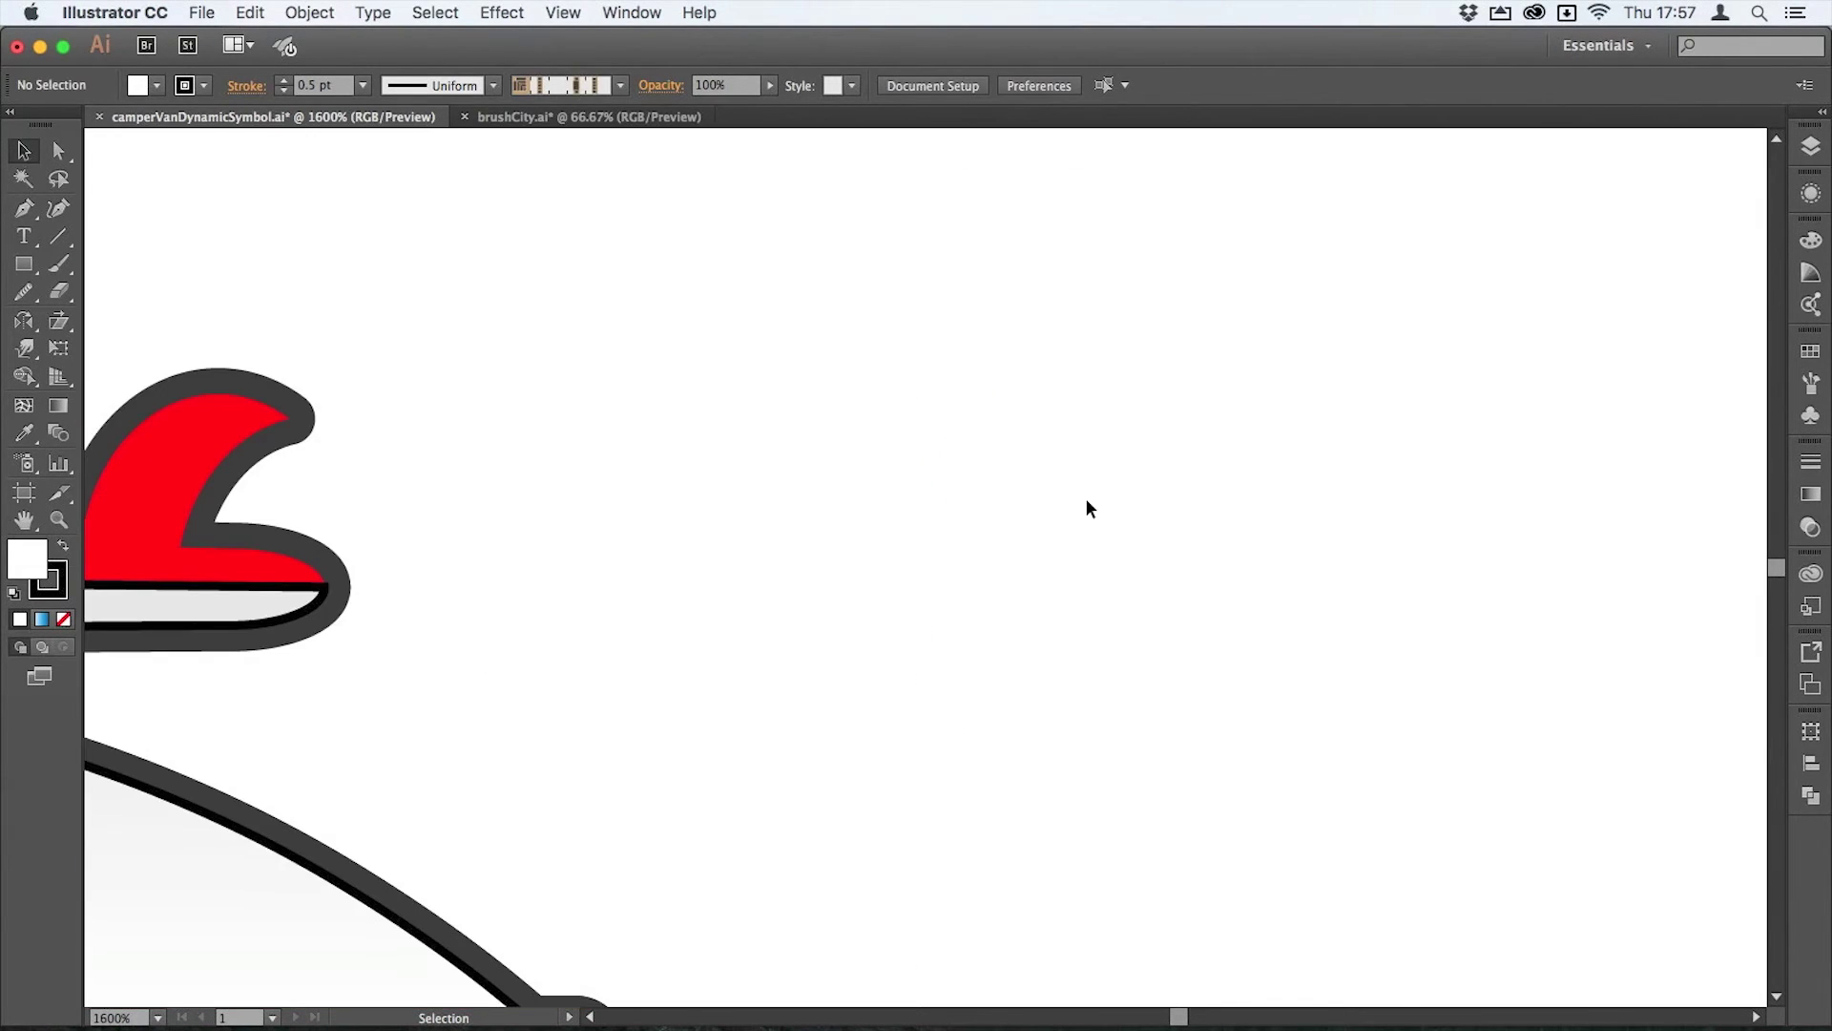
key("super+0")
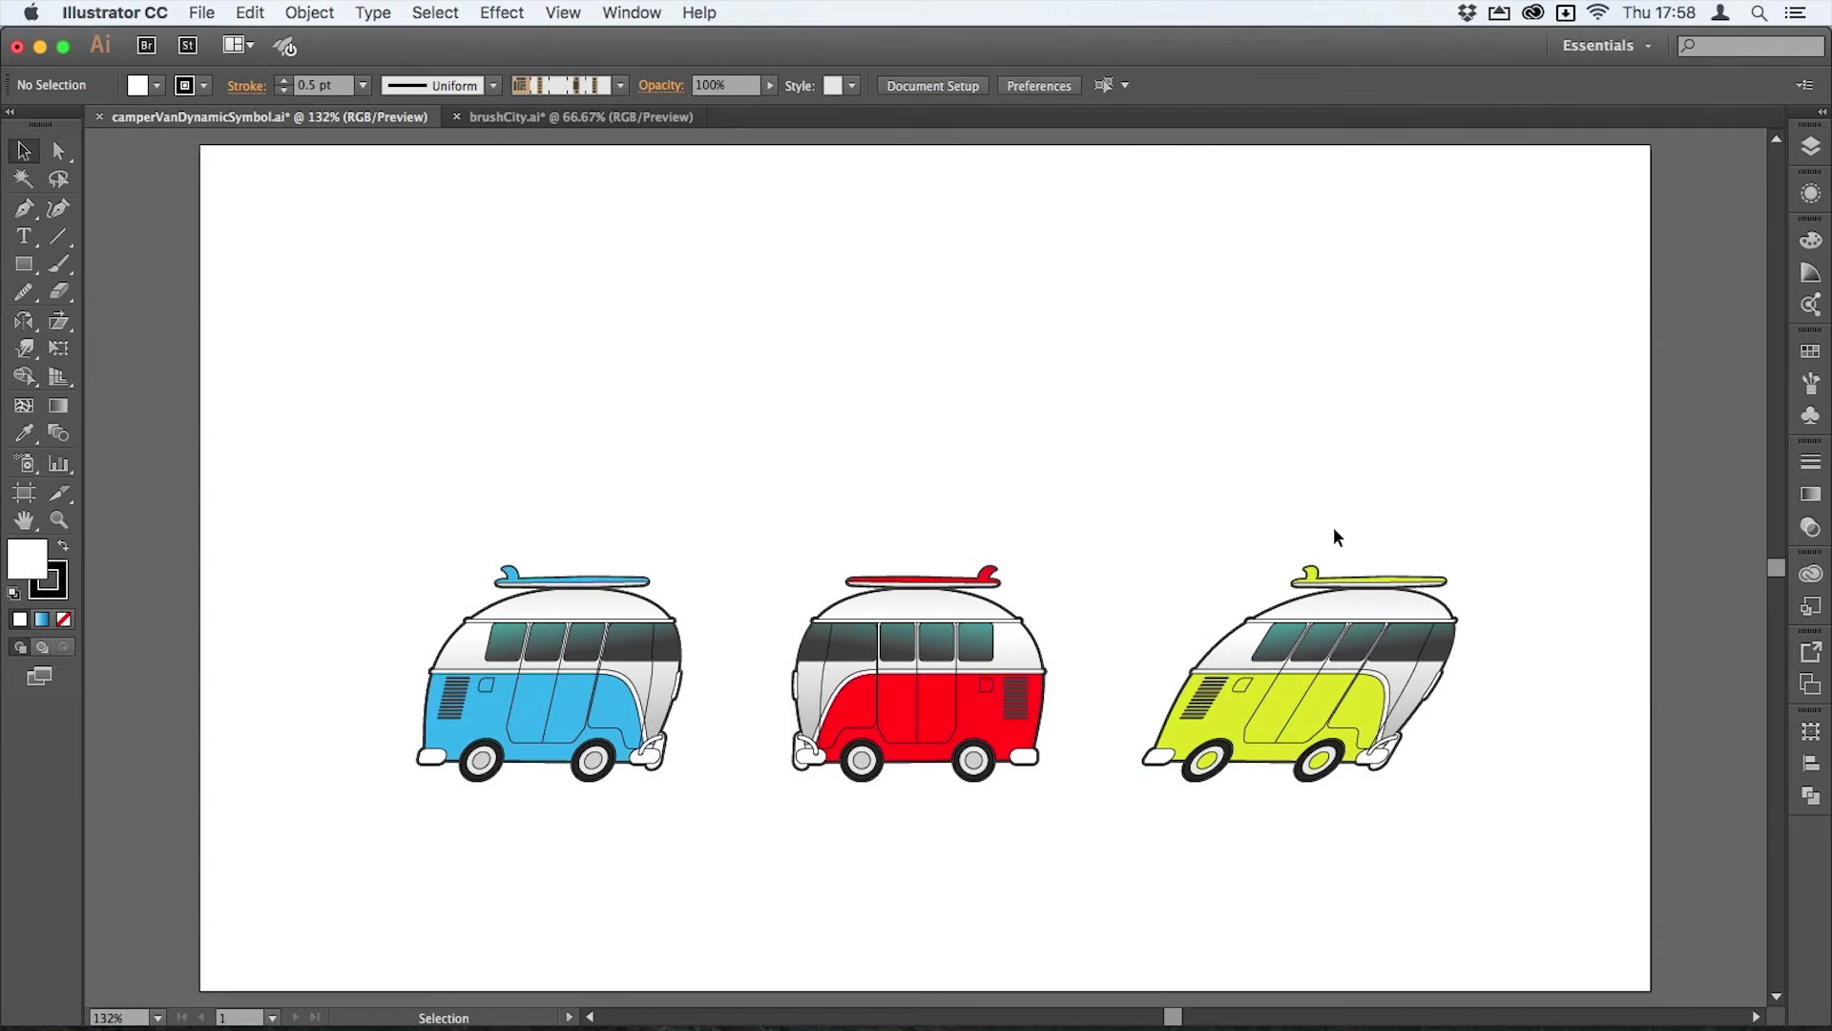
- Make the city and bg layers visible and lock the van layer
left_click(1811, 146)
left_click_drag(1534, 215, 1527, 239)
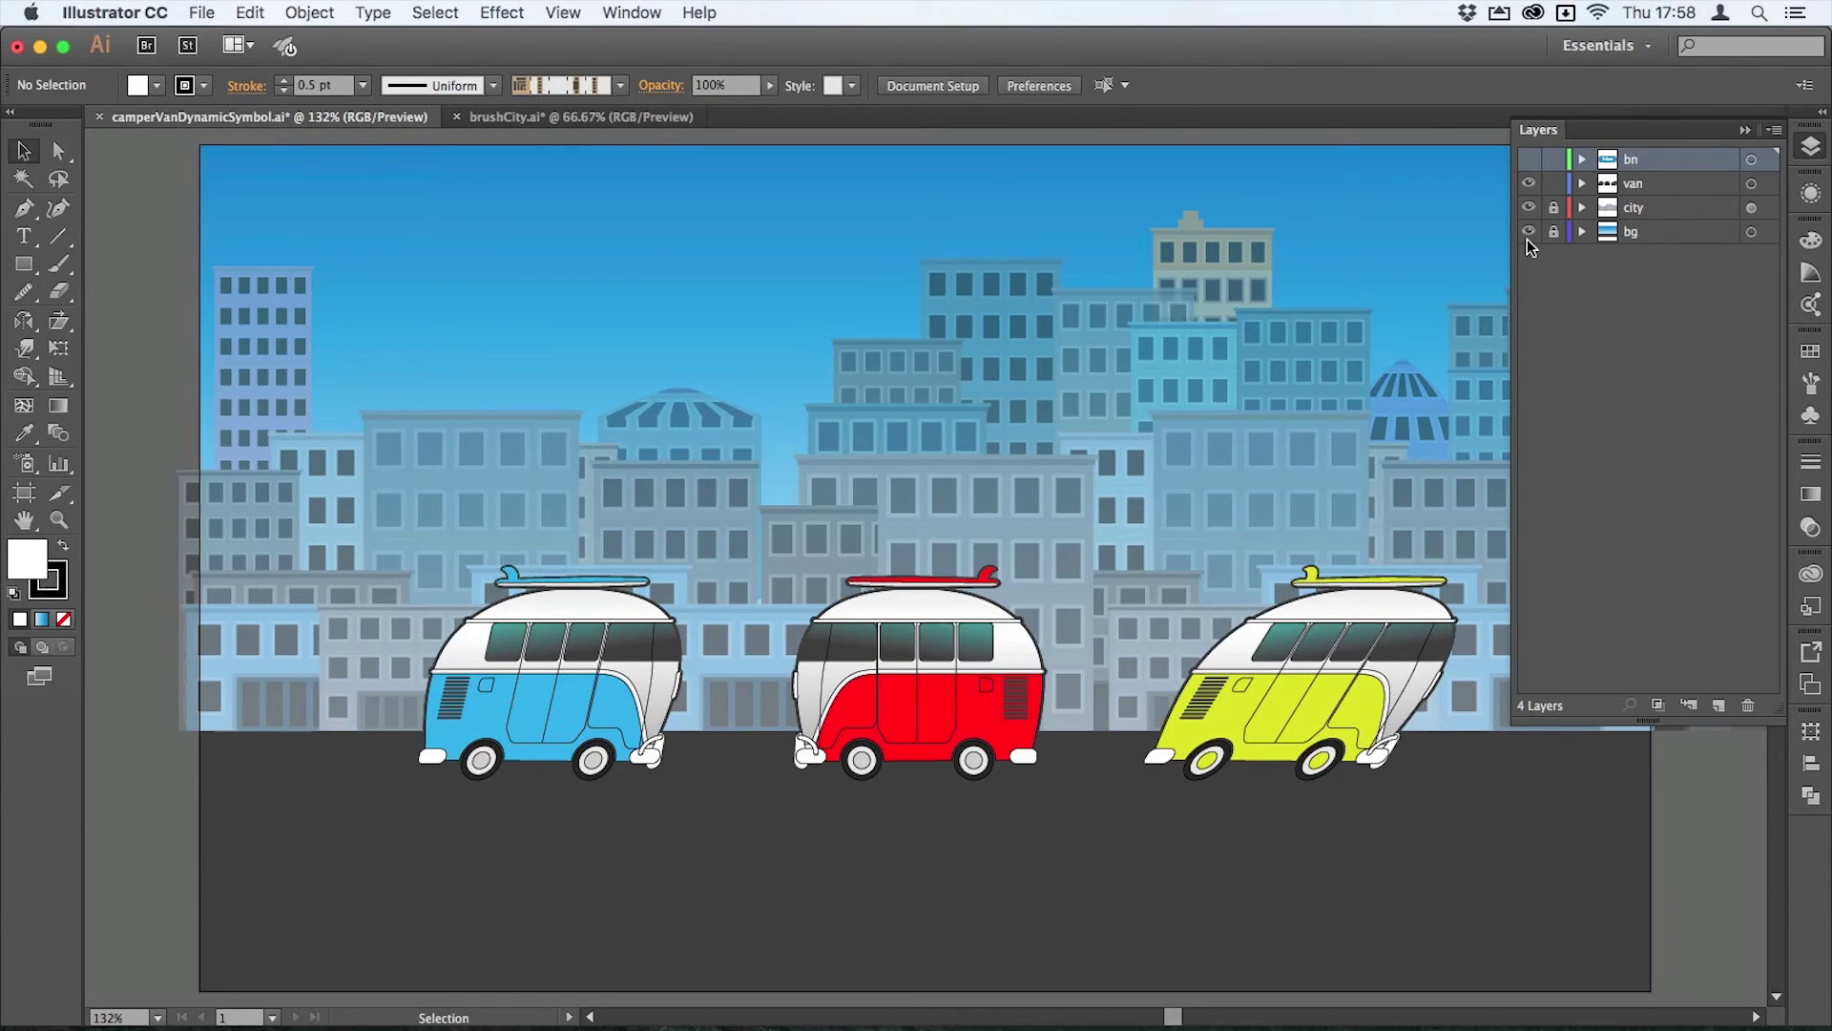
left_click(1554, 183)
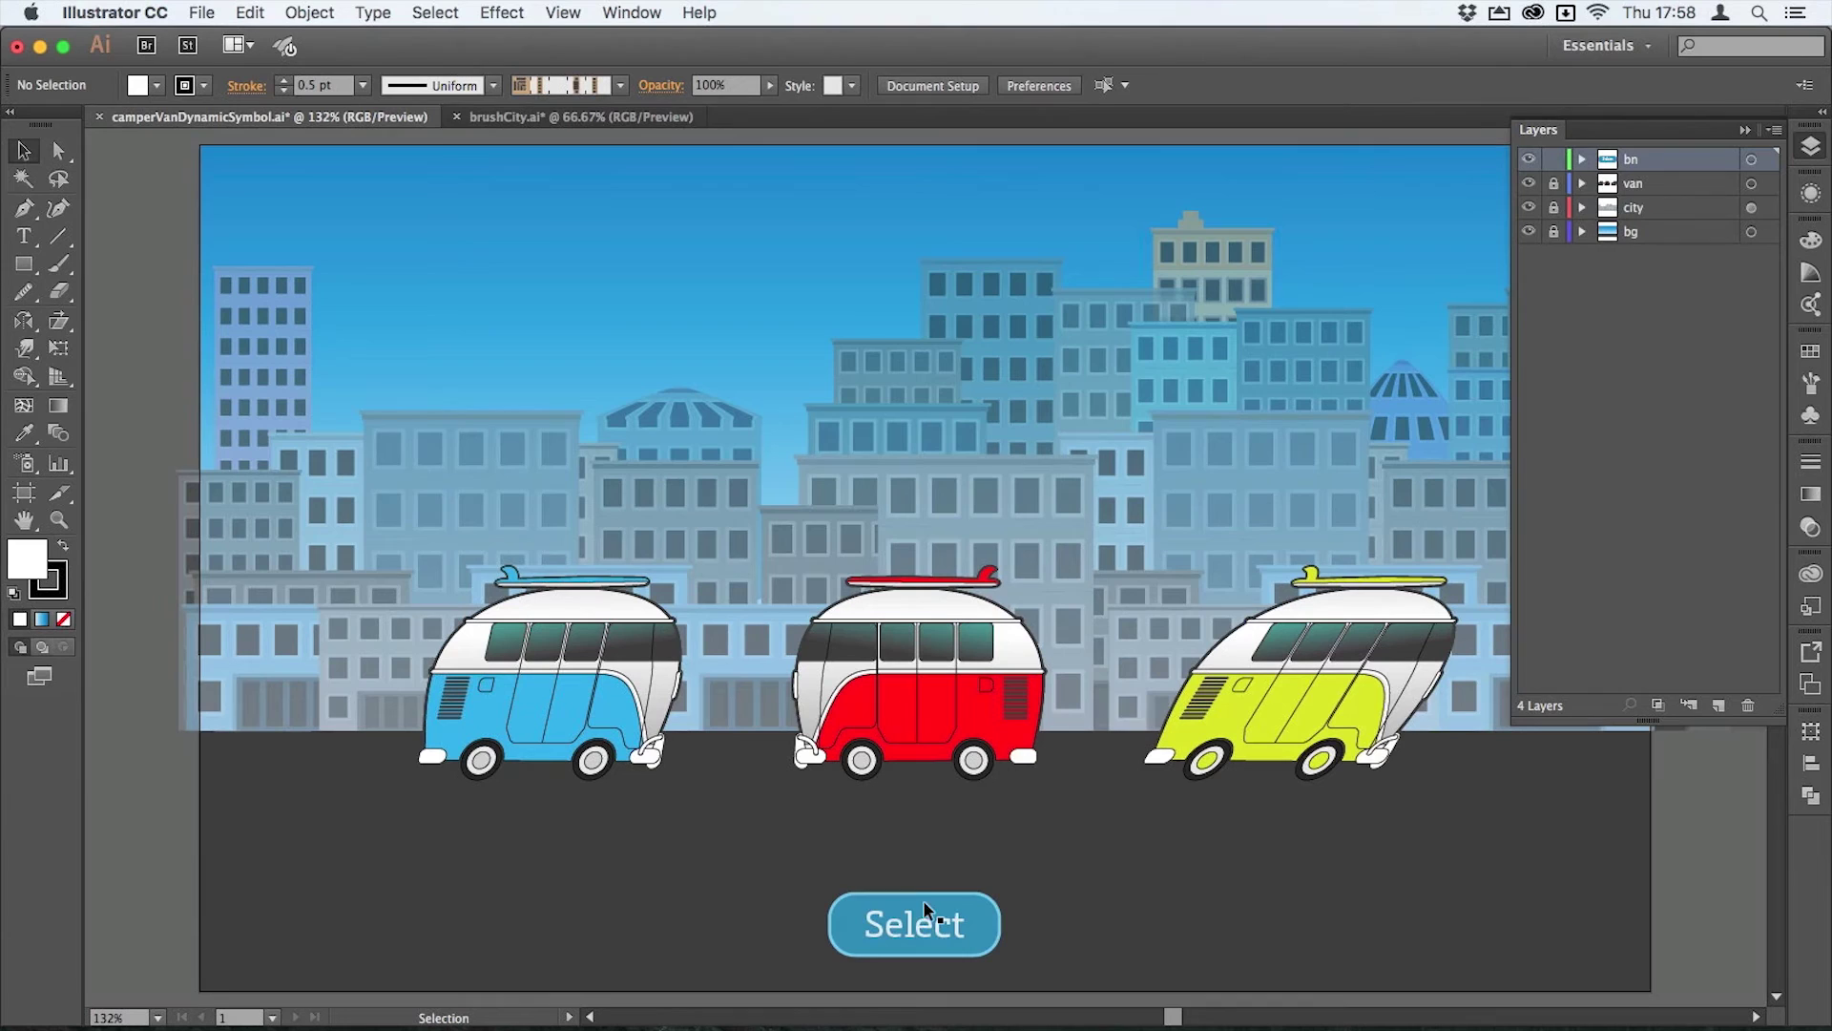
- Select the whole Select button and nudge it upward with Shift+Up
left_click(916, 924)
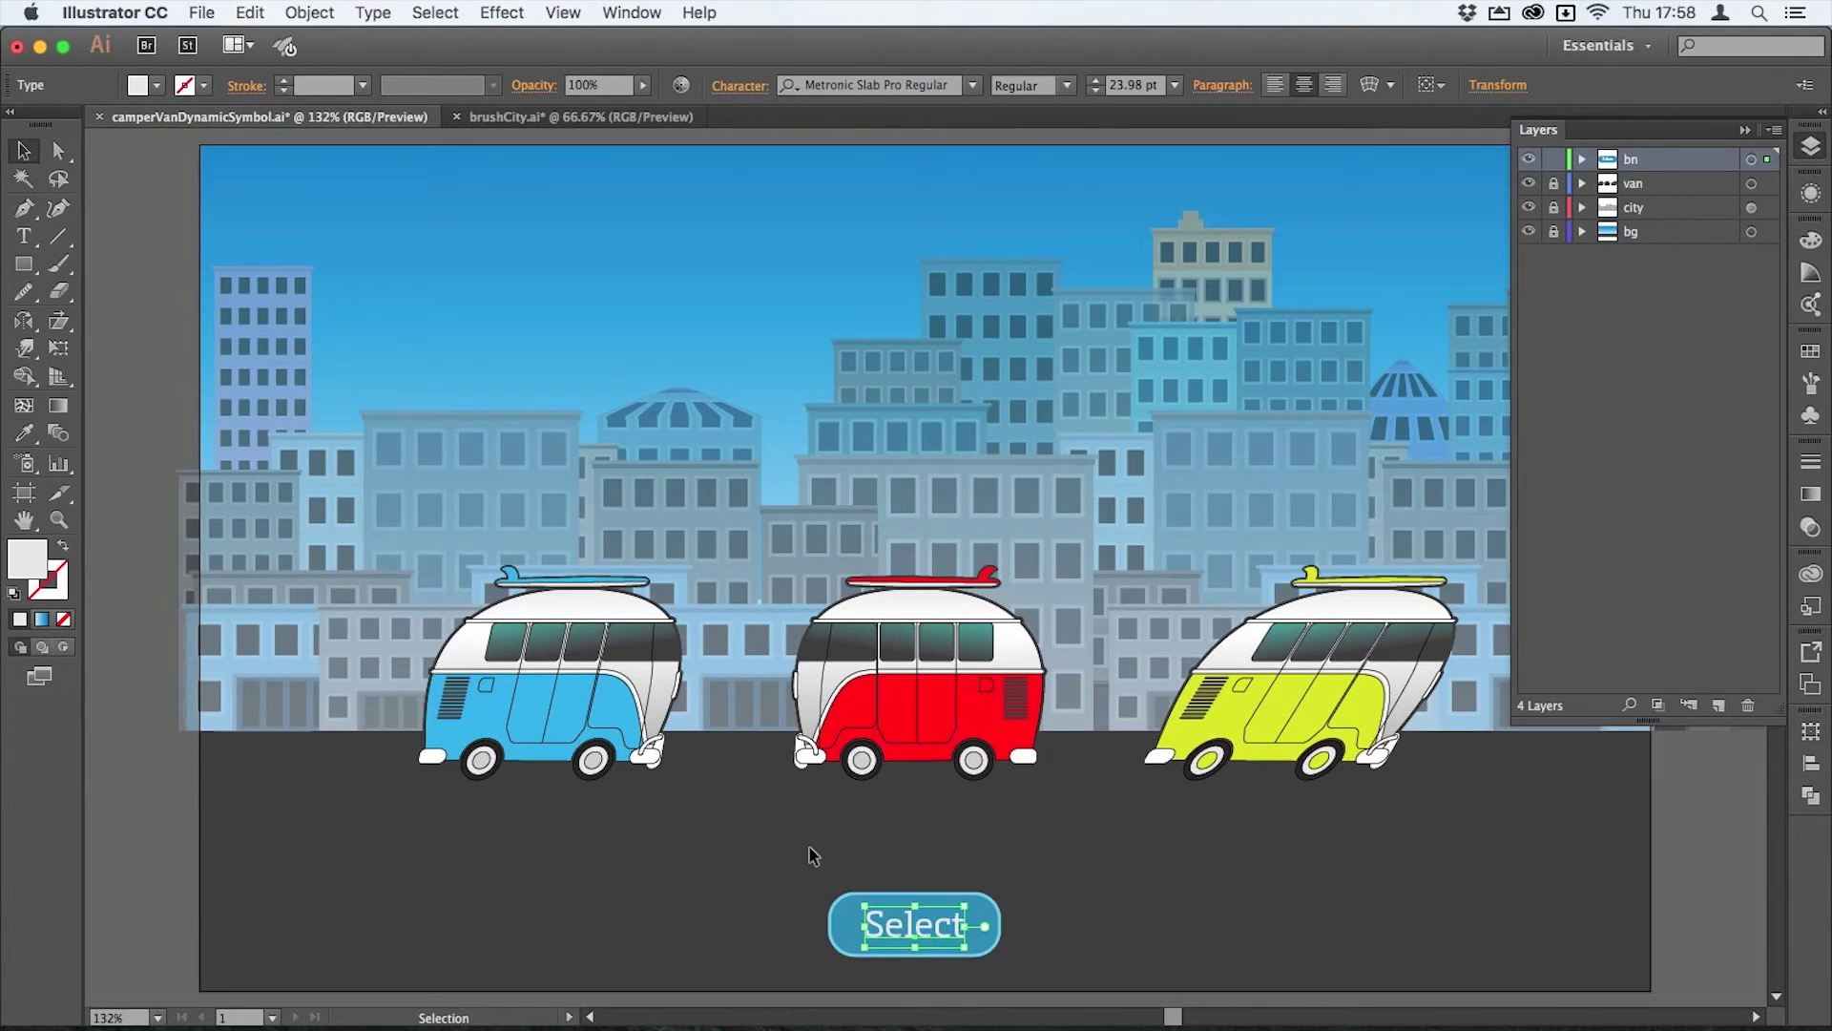
left_click(829, 870)
left_click(931, 924)
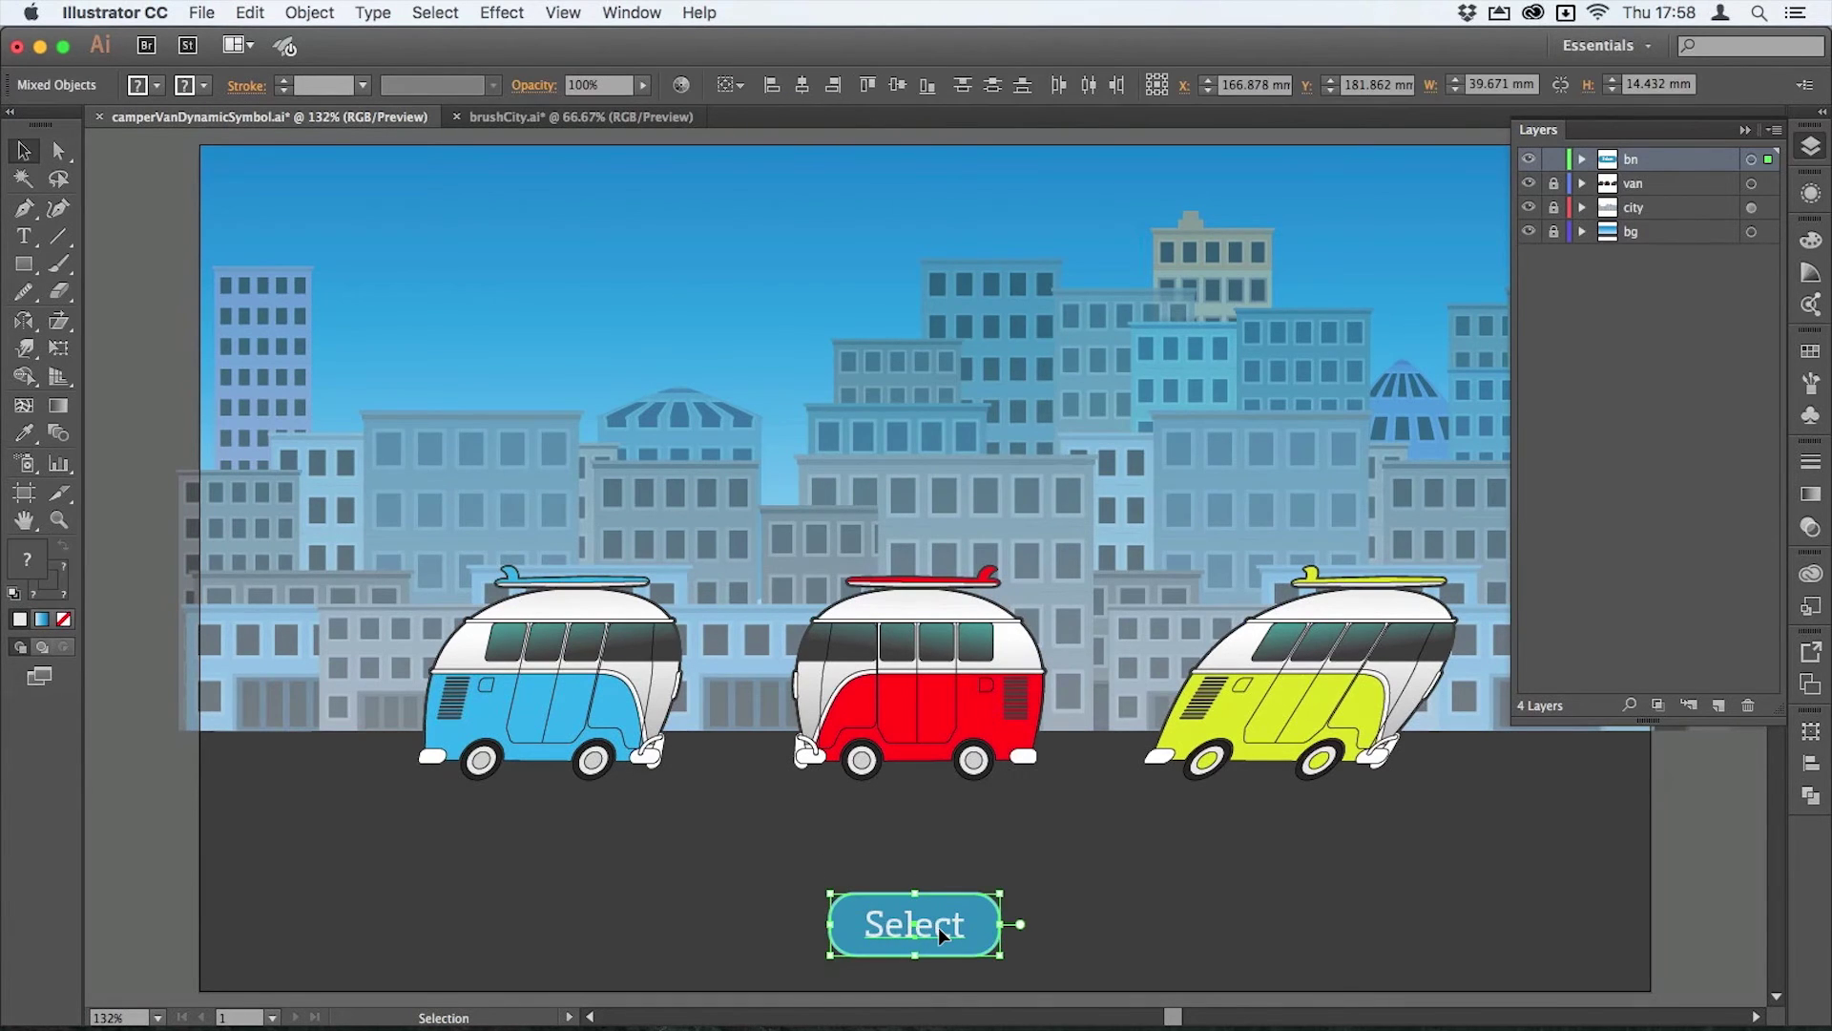
key("shift+Up")
key("shift+Up")
key("shift+Up")
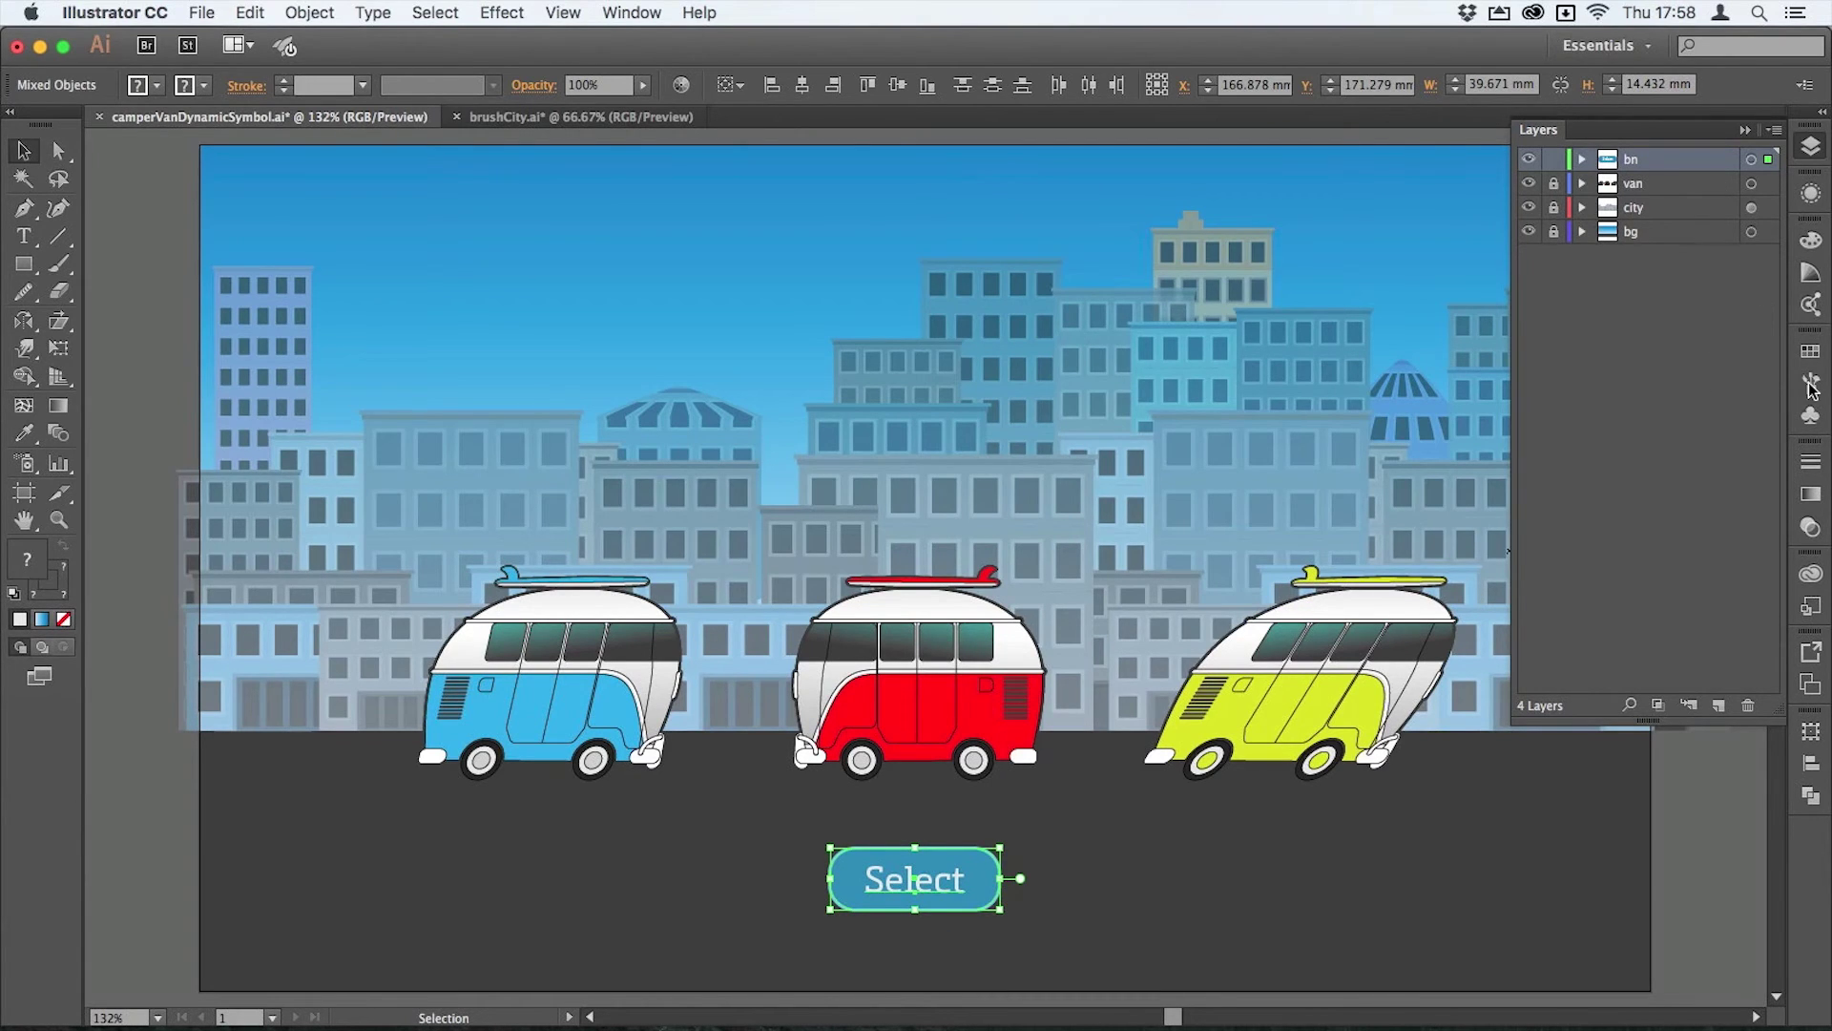
- Turn the Select button into a new dynamic symbol in the Symbols panel
left_click(1811, 414)
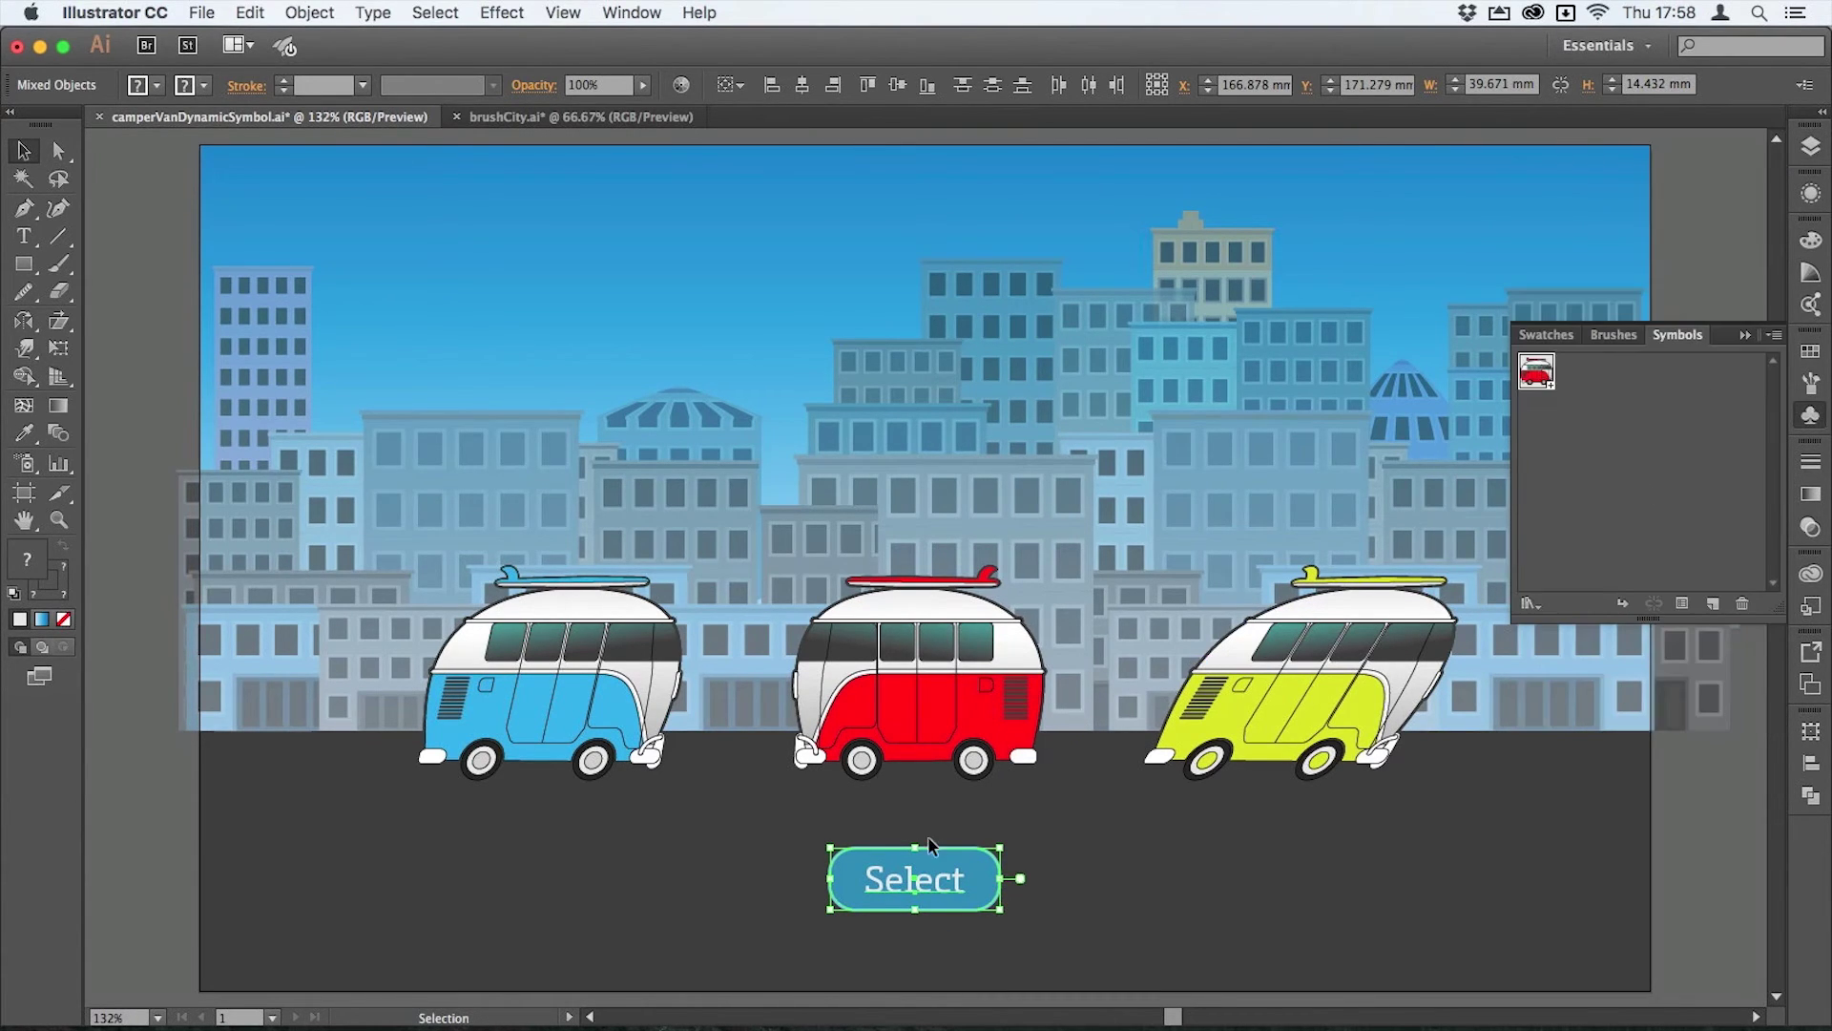
left_click_drag(916, 880, 1627, 441)
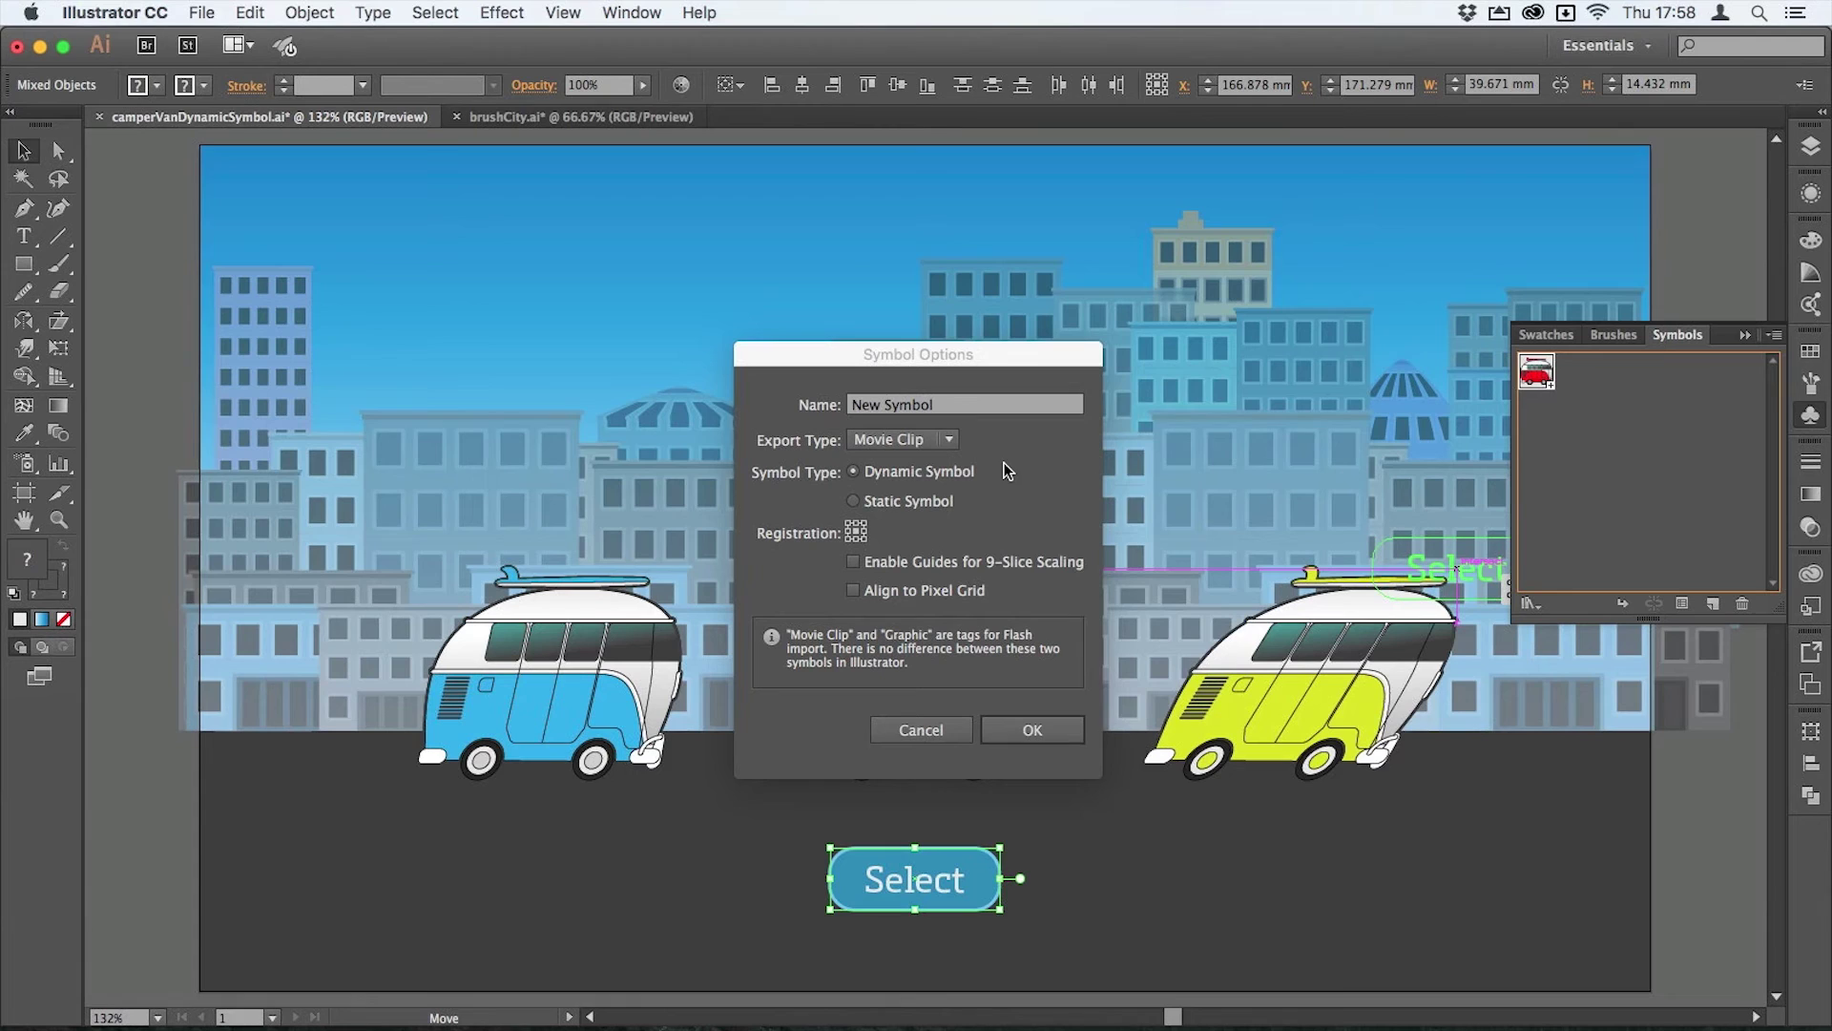
left_click(1046, 729)
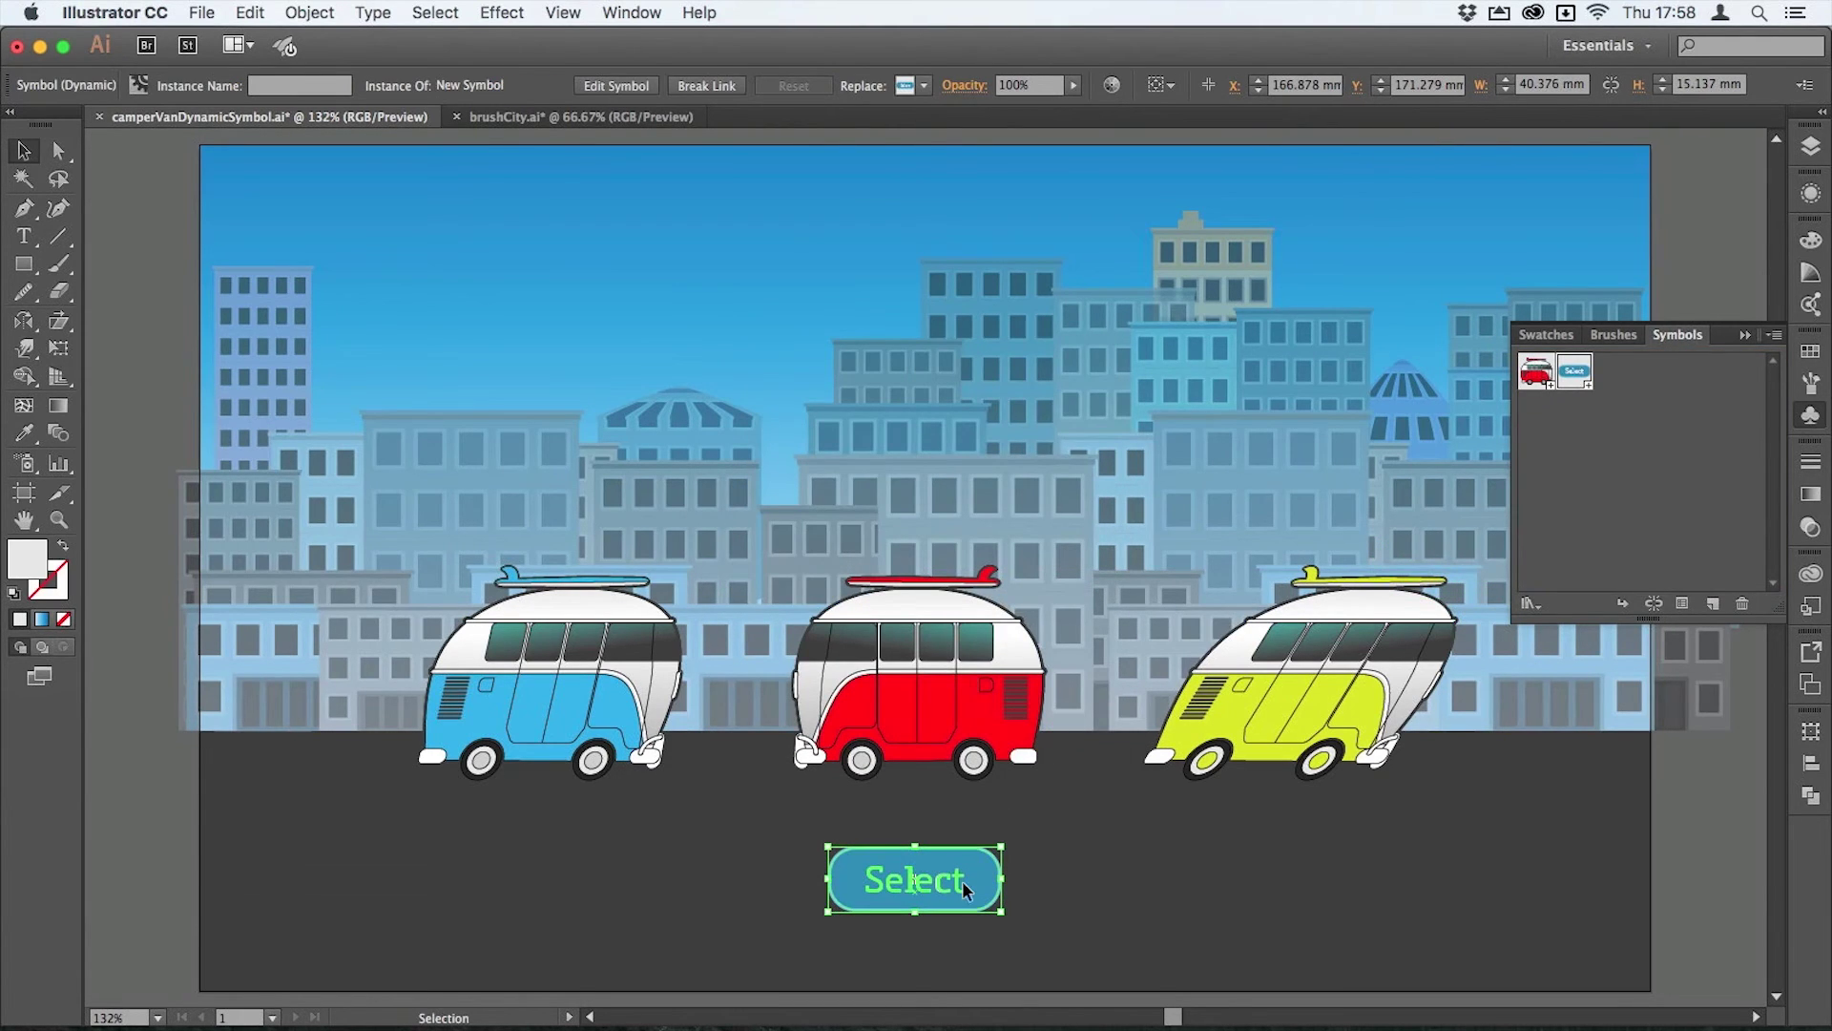
- Copy the Select button to the left and right, then deselect using Direct Selection
left_click_drag(962, 880, 576, 880)
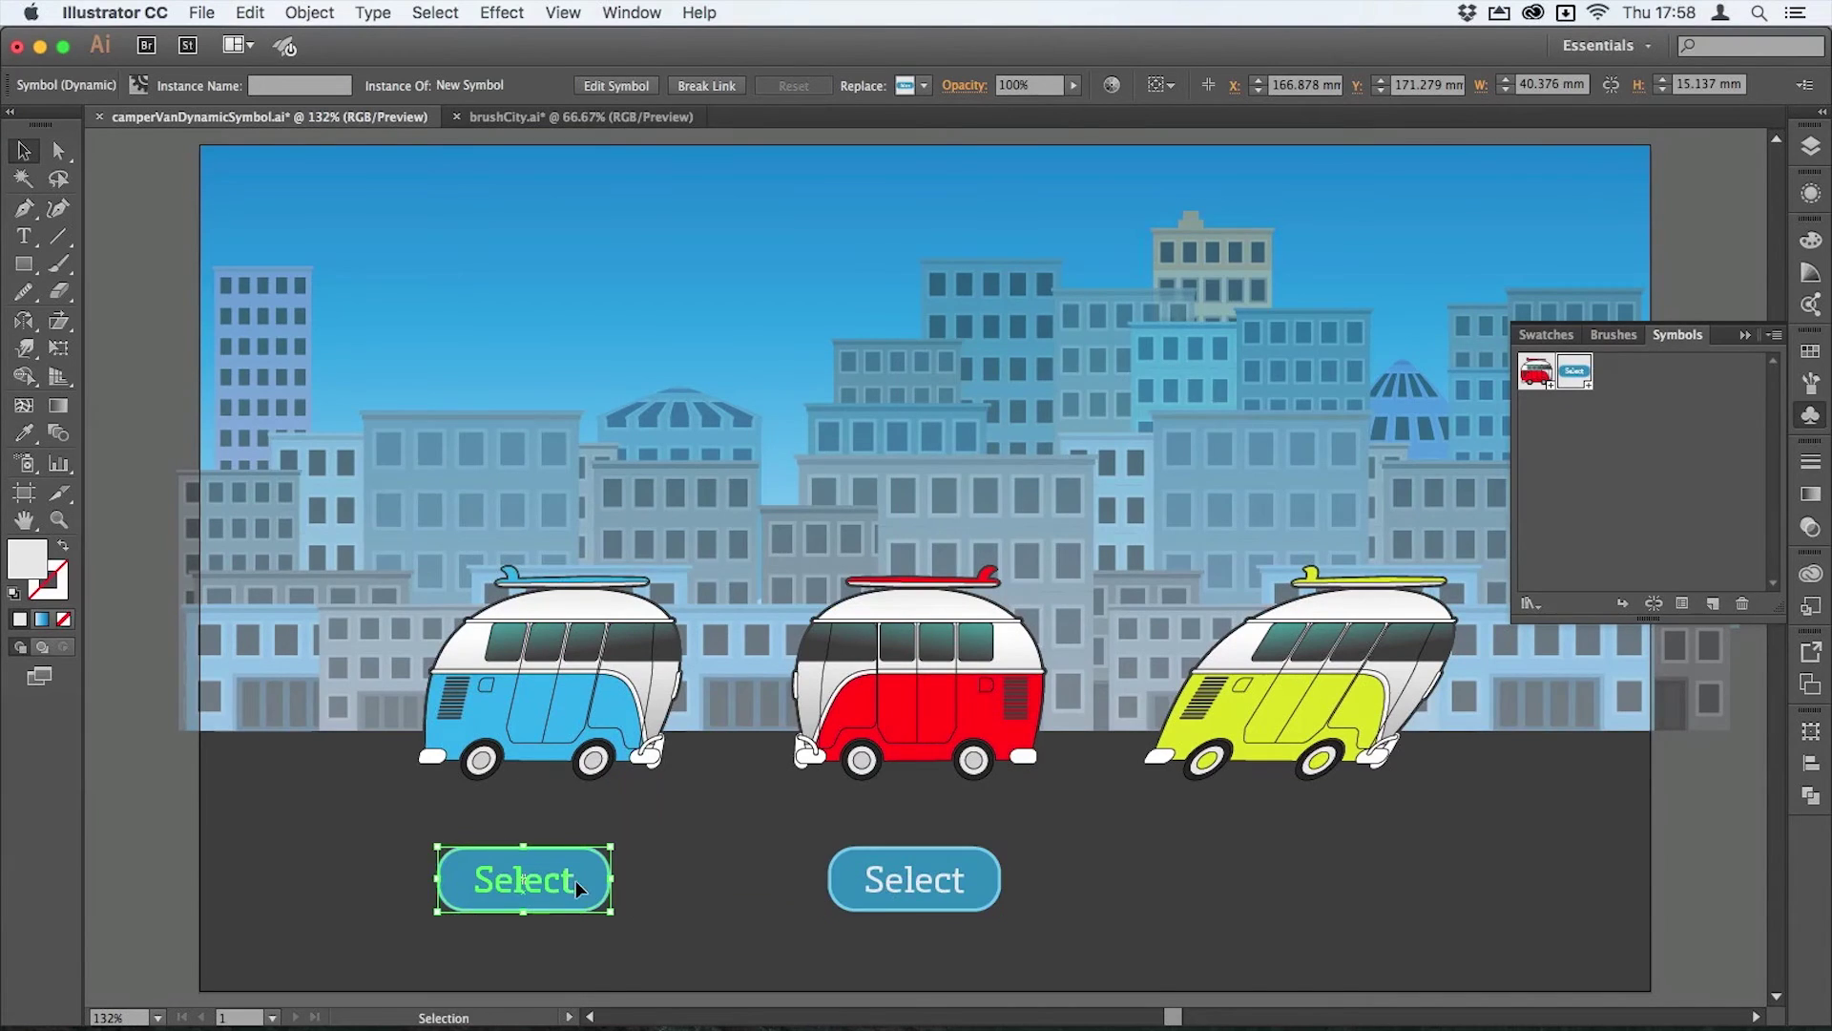
left_click_drag(901, 883, 1273, 876)
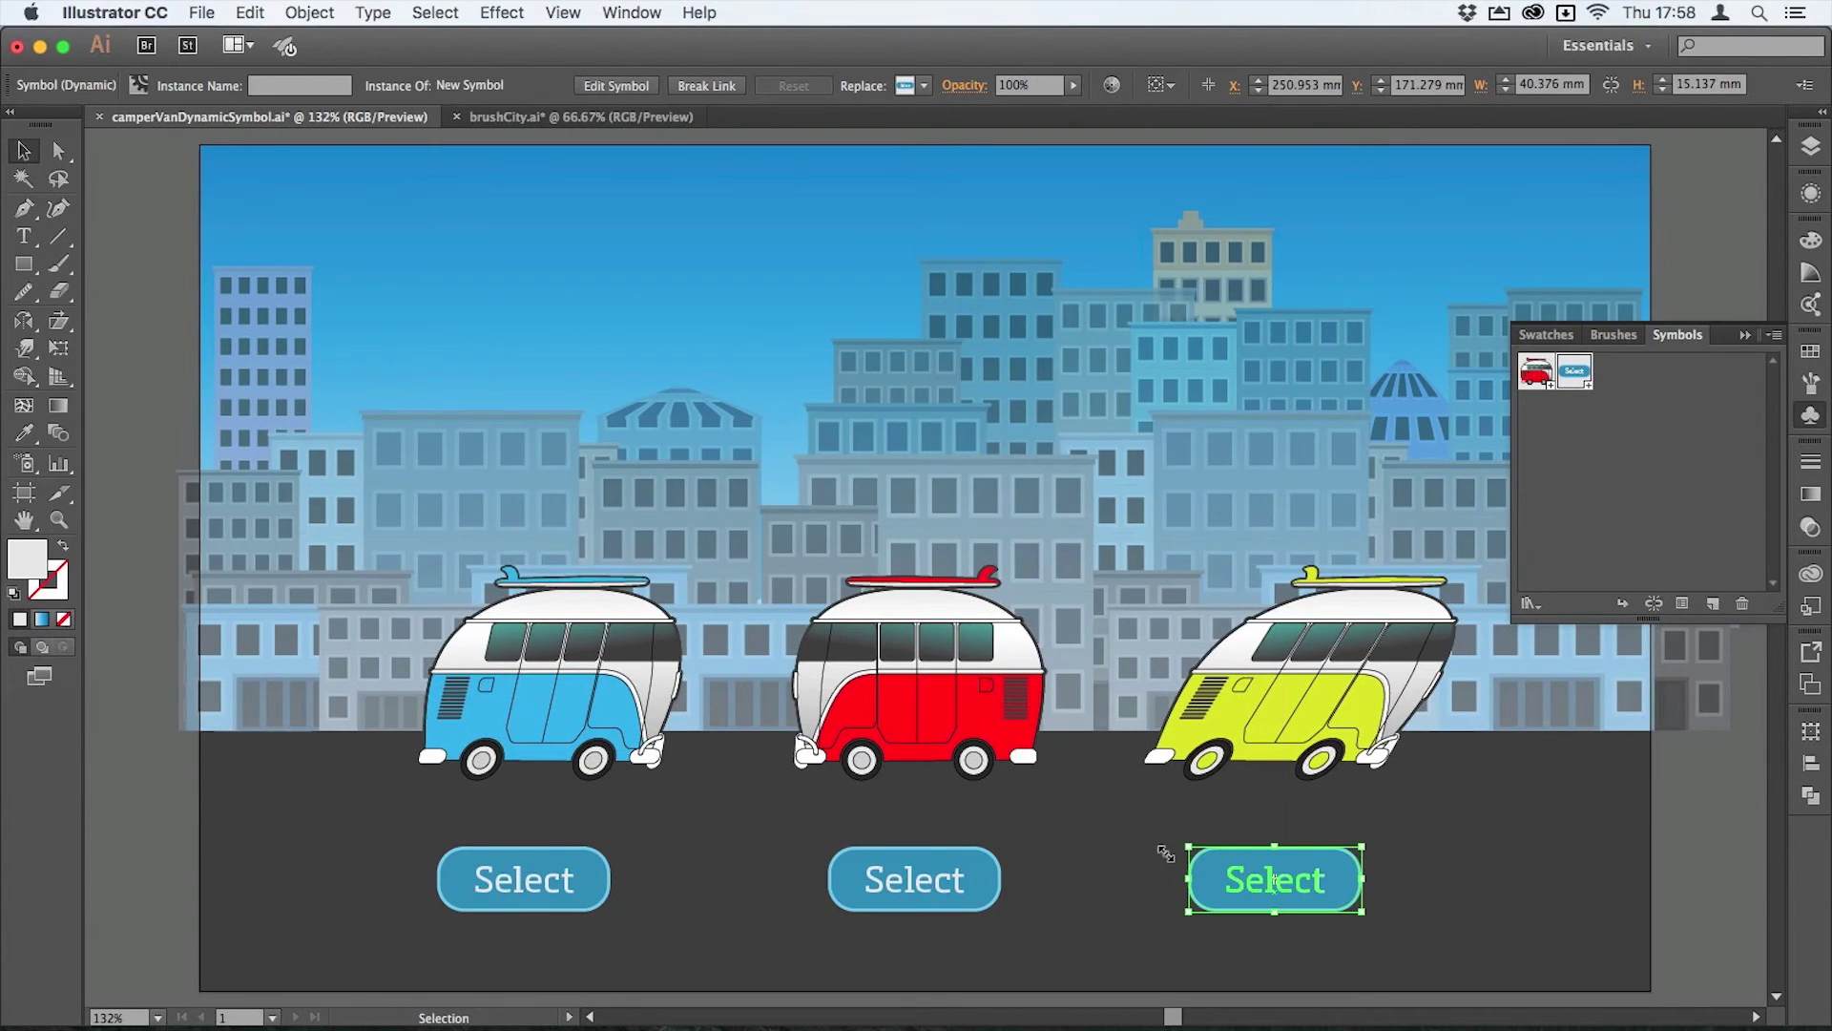
left_click(59, 151)
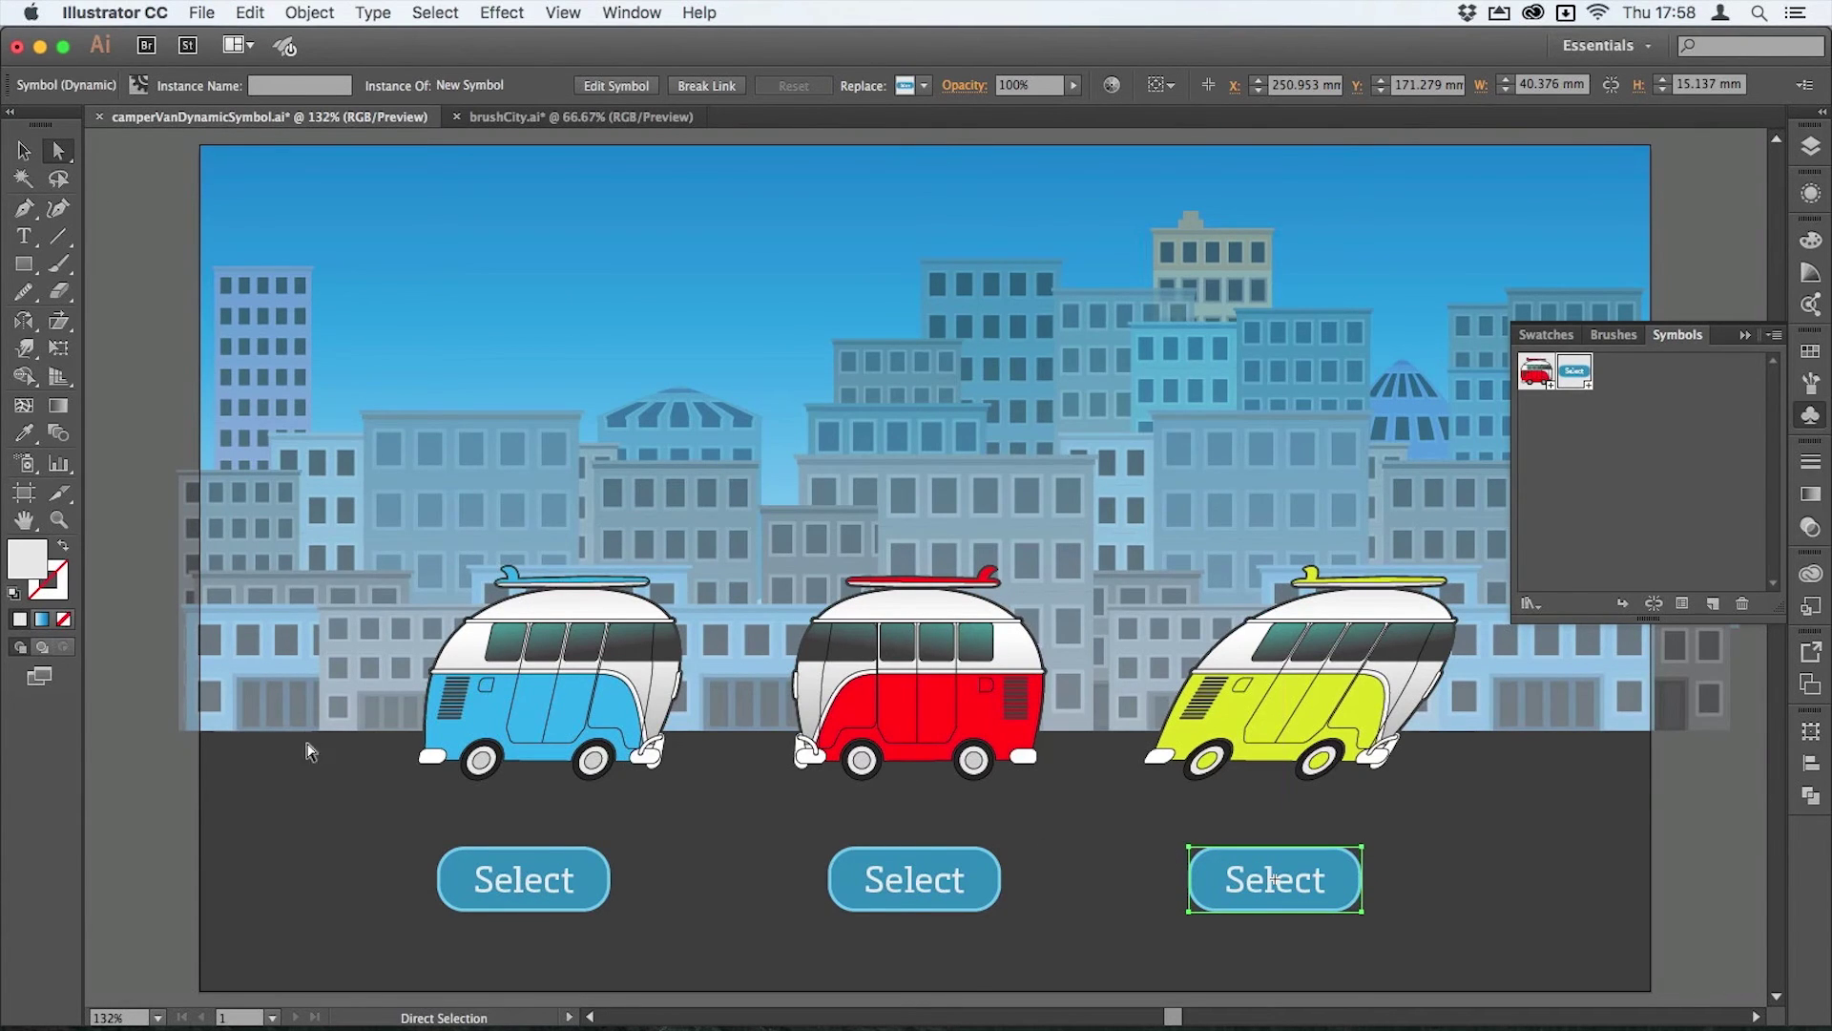
left_click(408, 871)
- Give the left Select button a pink fill and magenta outline
left_click(452, 880)
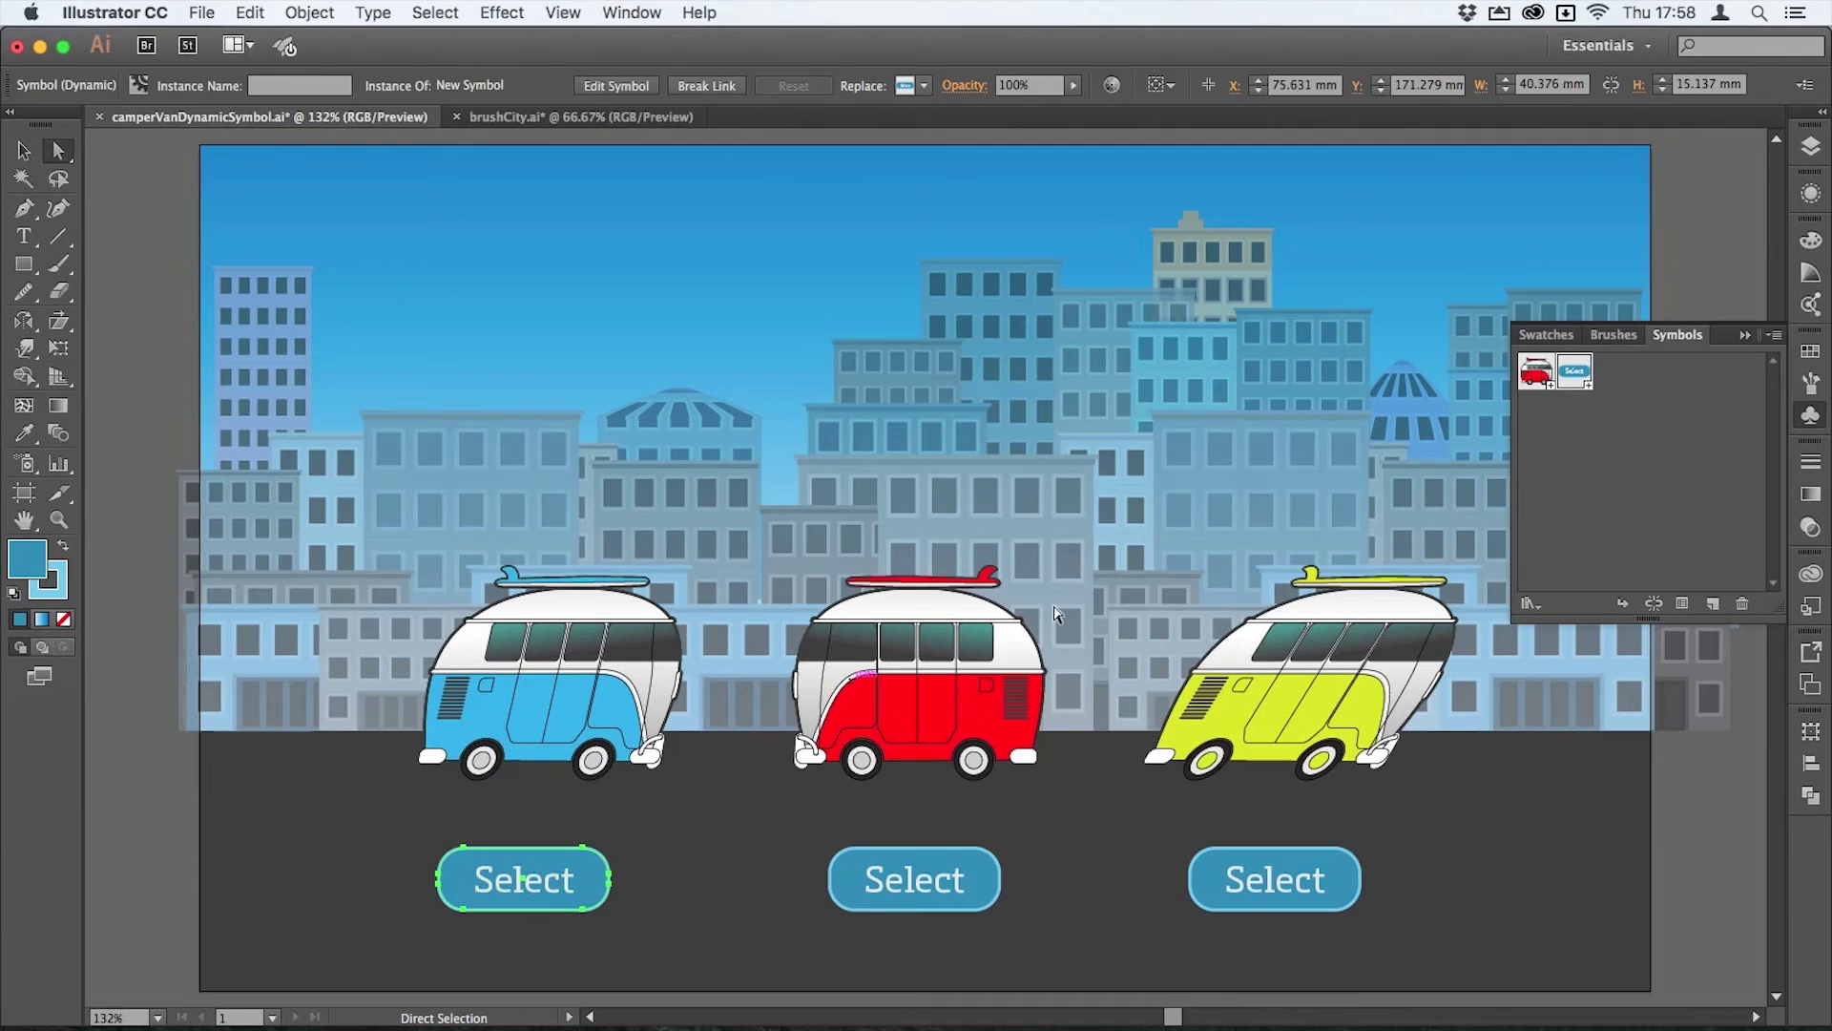
left_click(1807, 353)
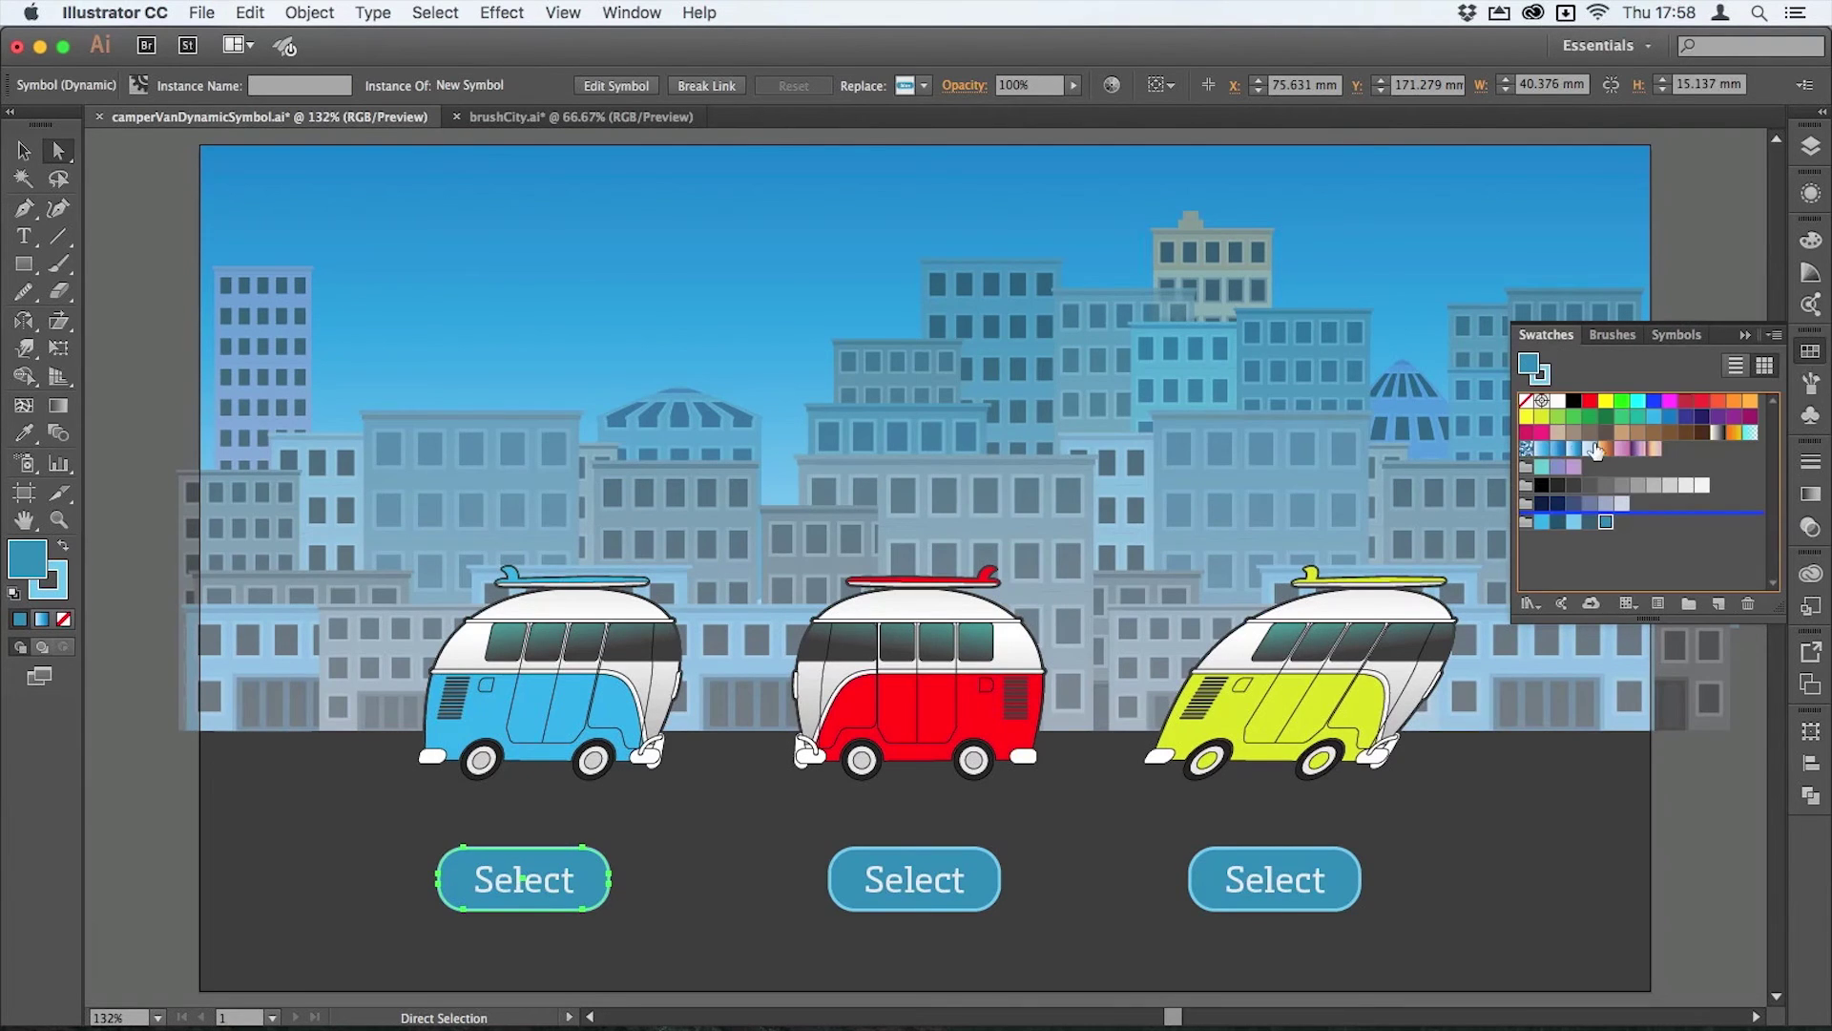
left_click(1542, 431)
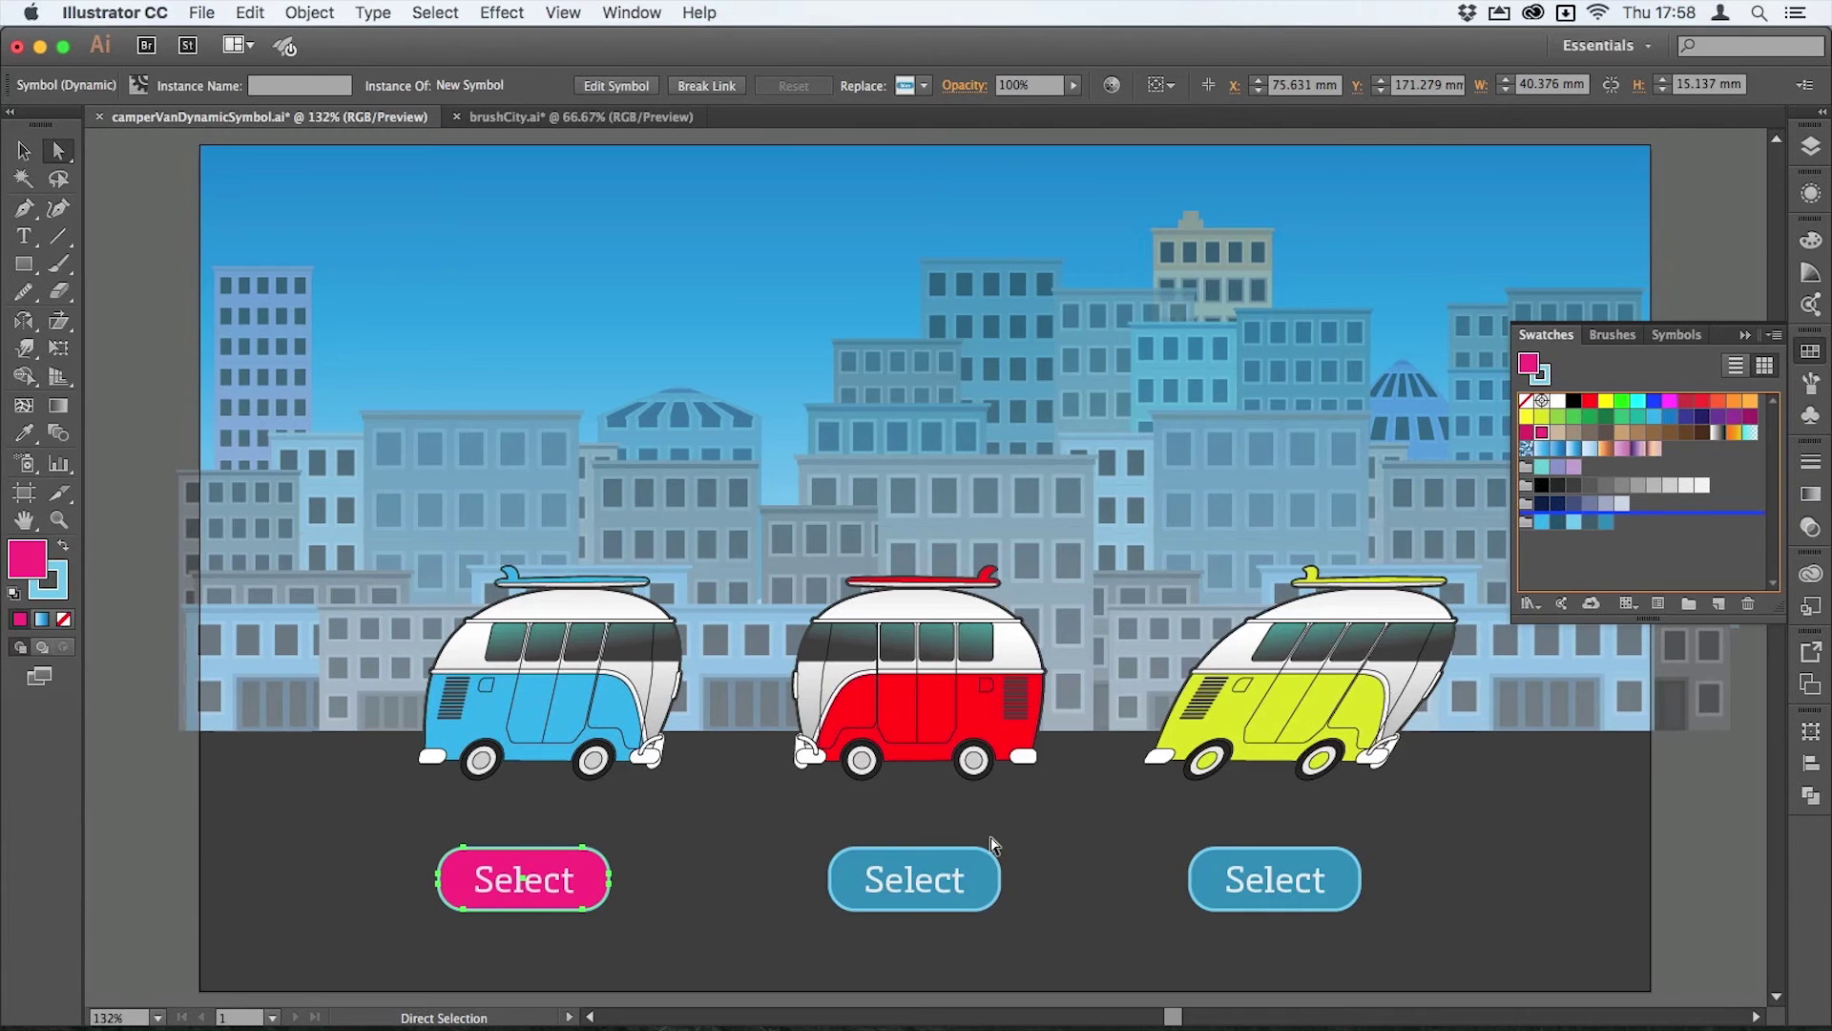
key("x")
key("x")
key("x")
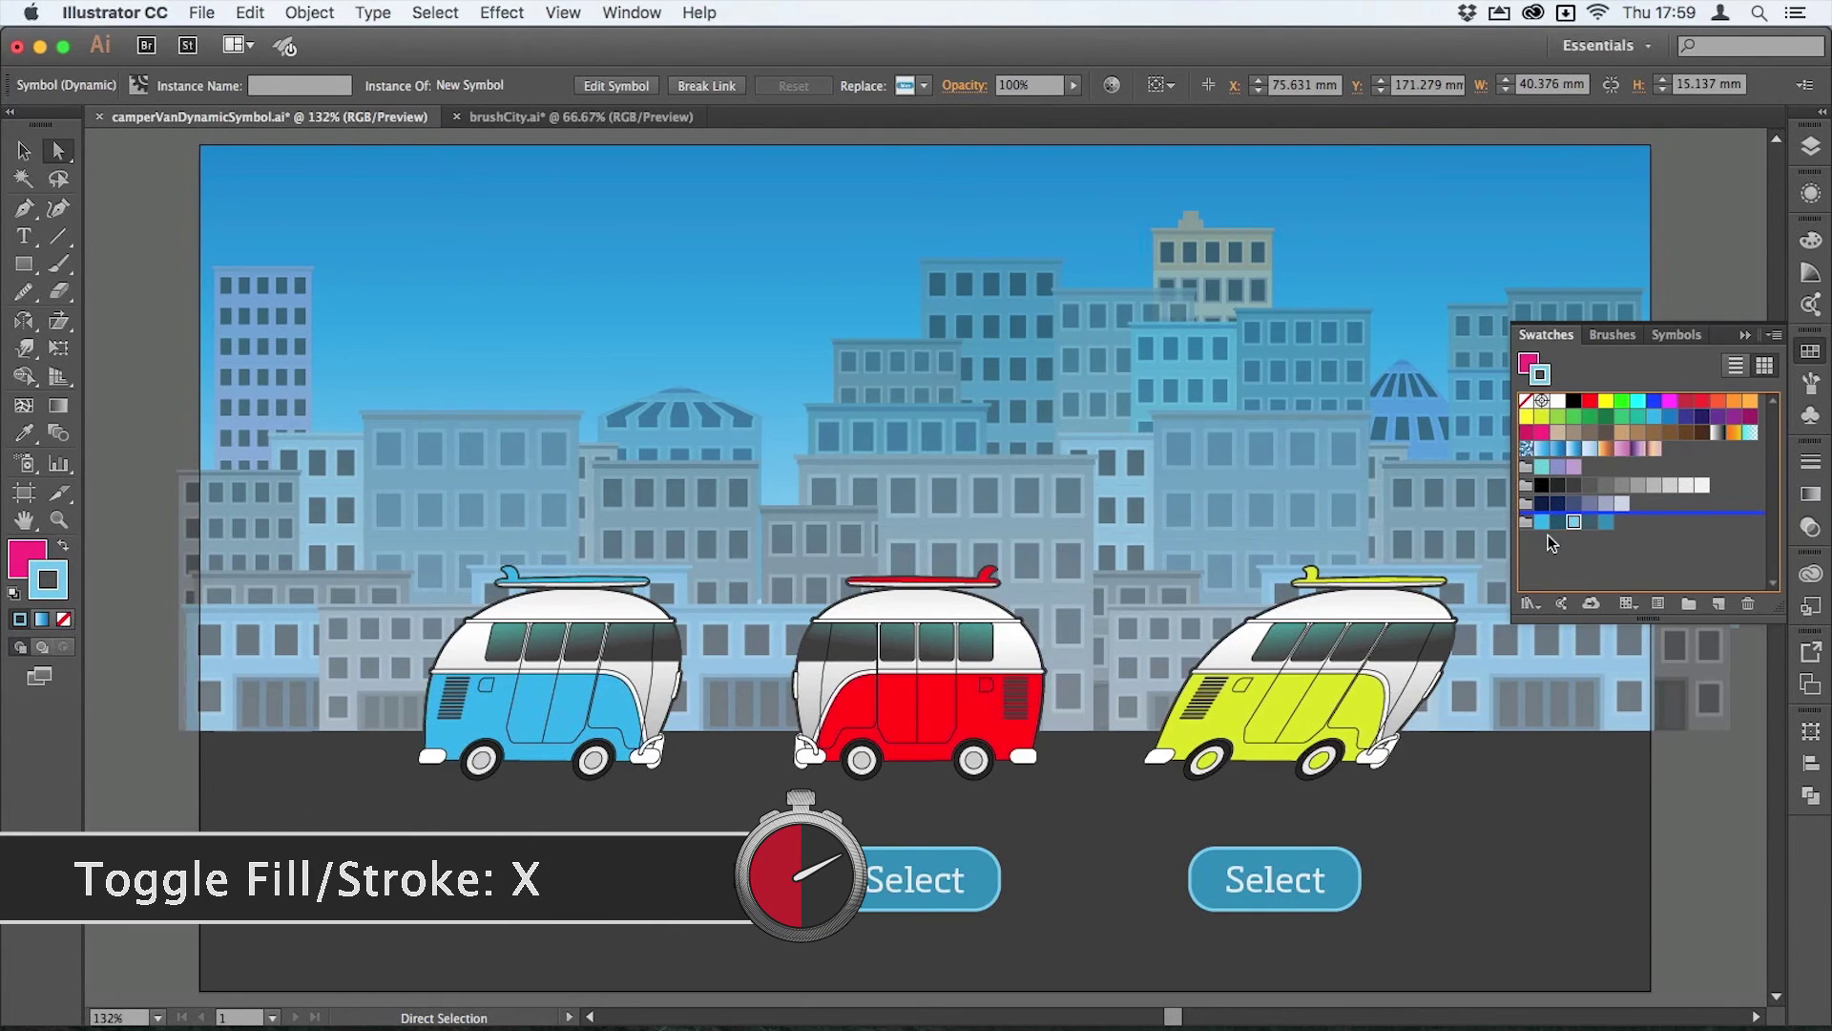
left_click(1671, 405)
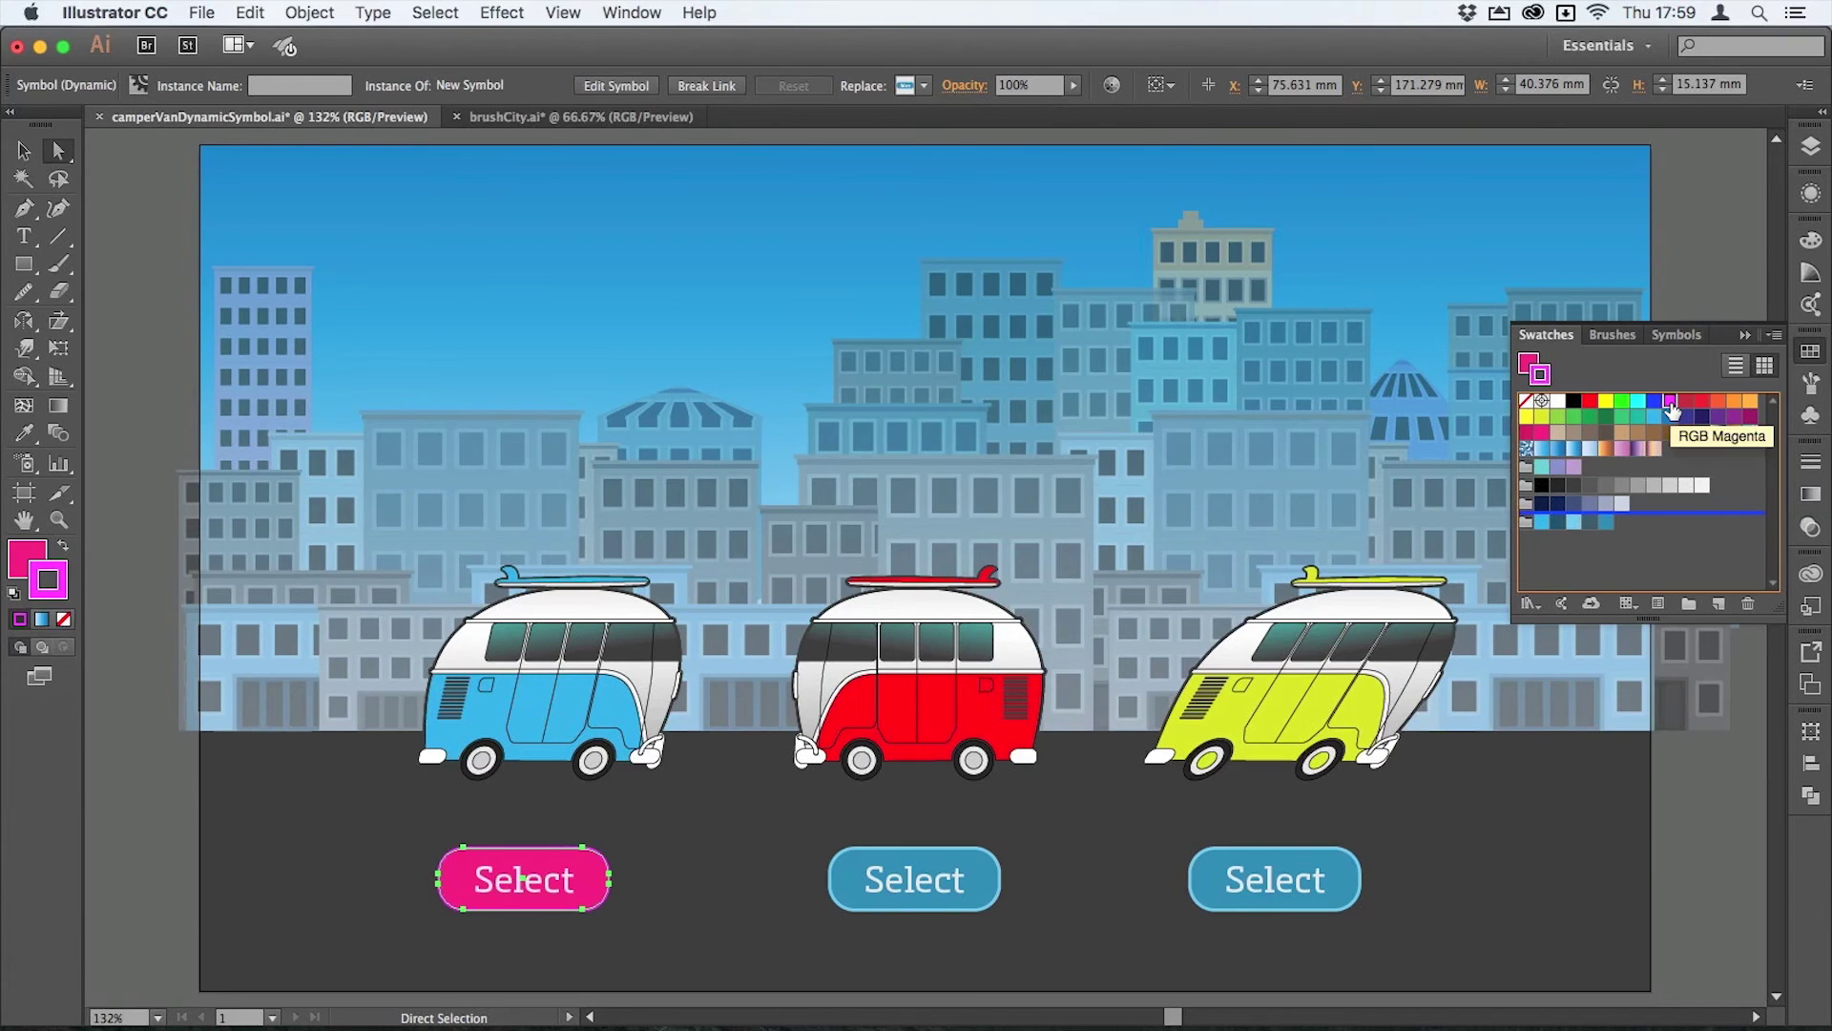
- Give the right Select button a yellow outline and bright green fill
left_click(1211, 873)
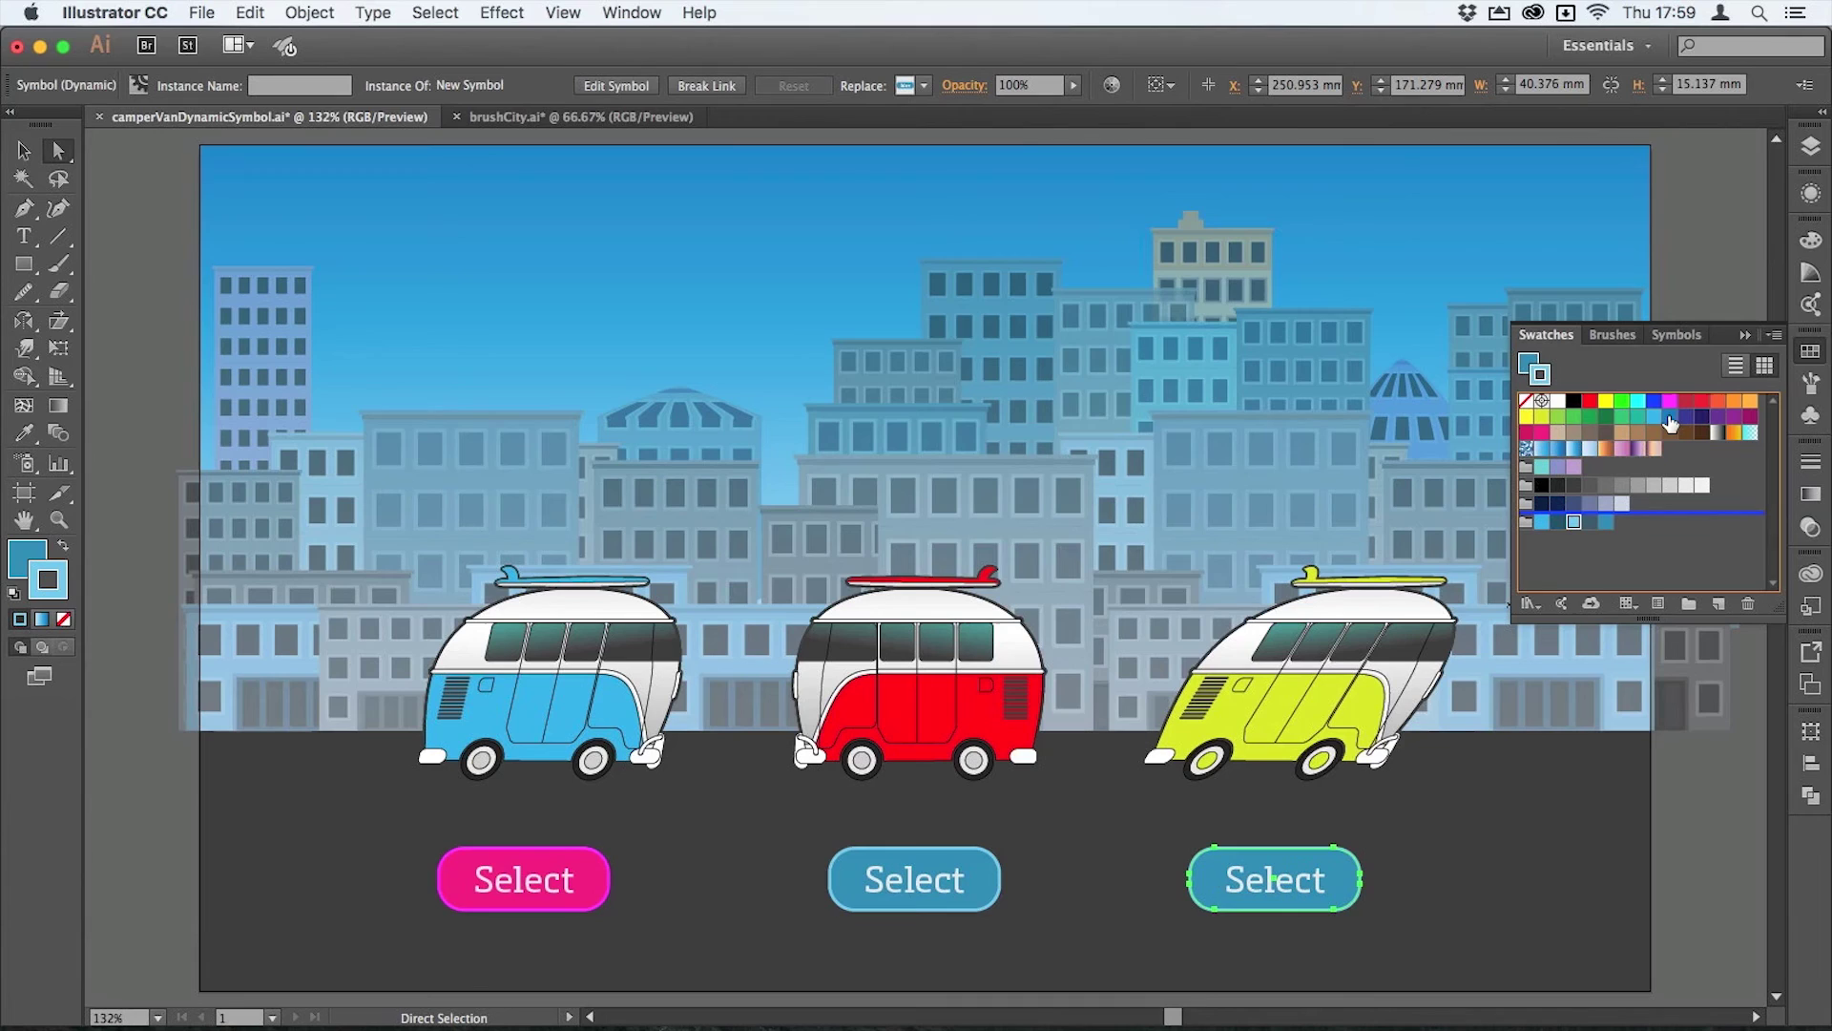
left_click(1541, 416)
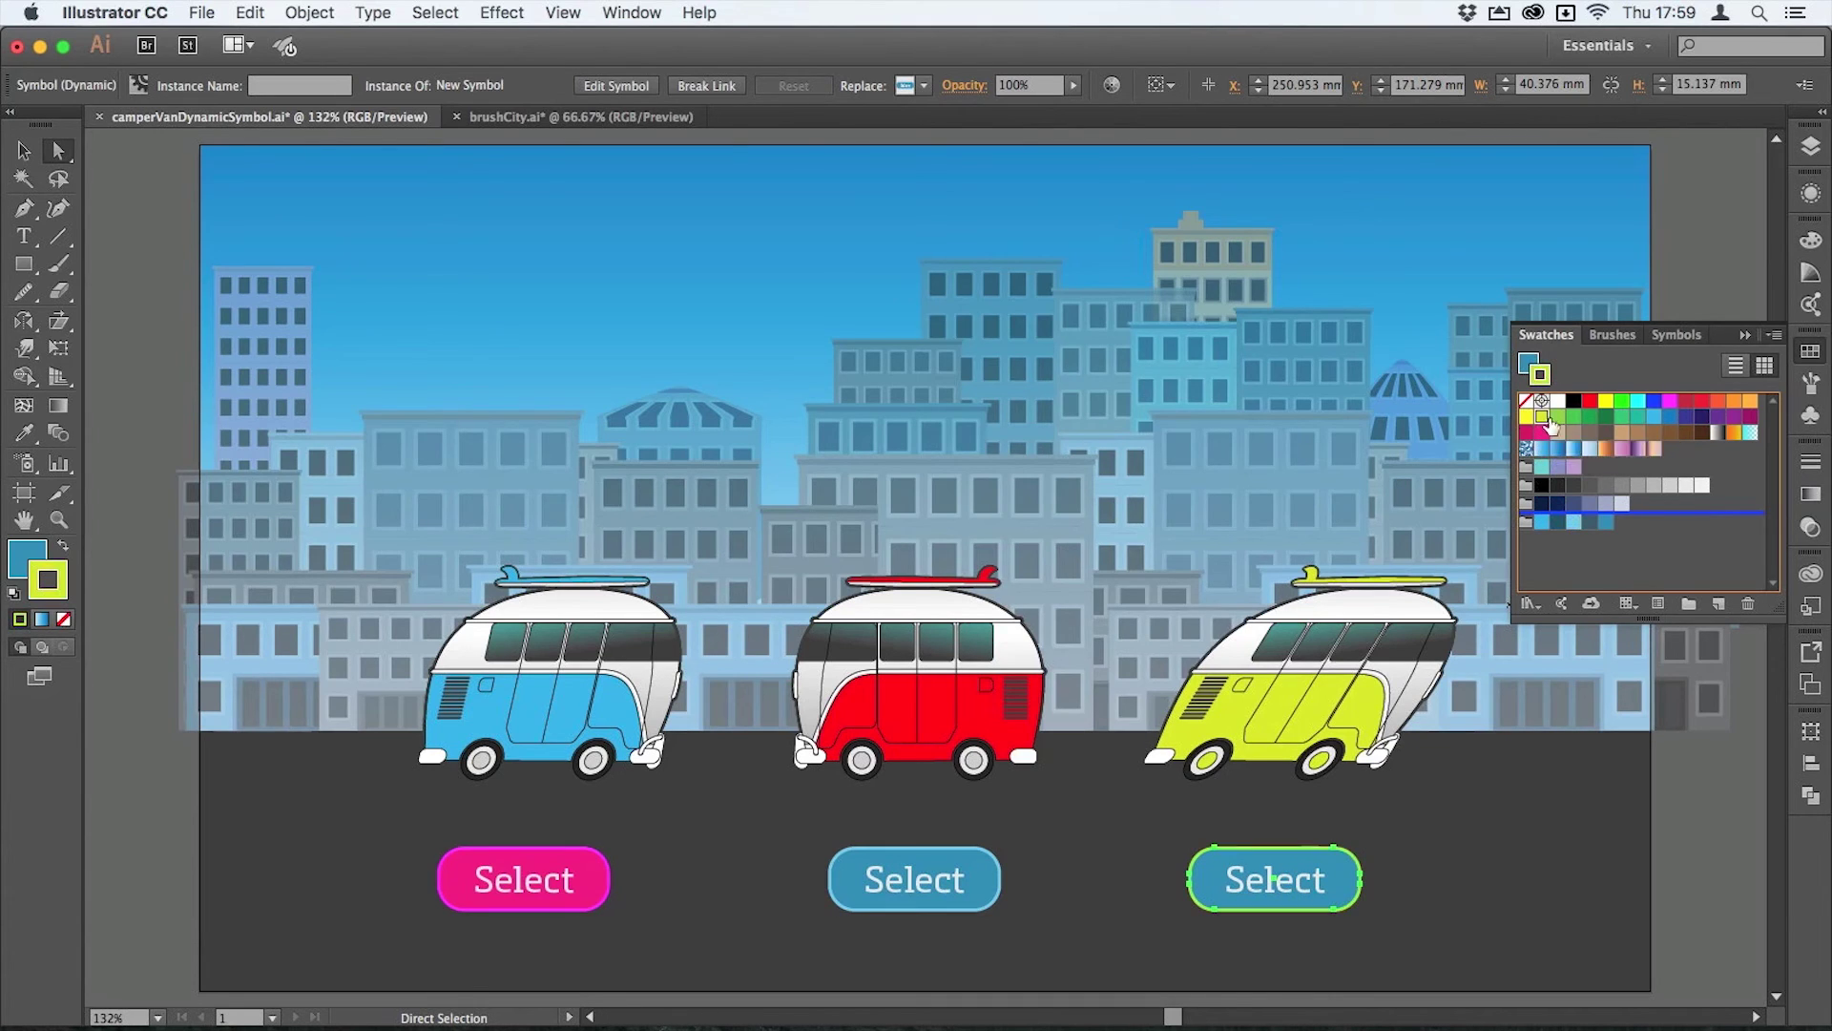
key("x")
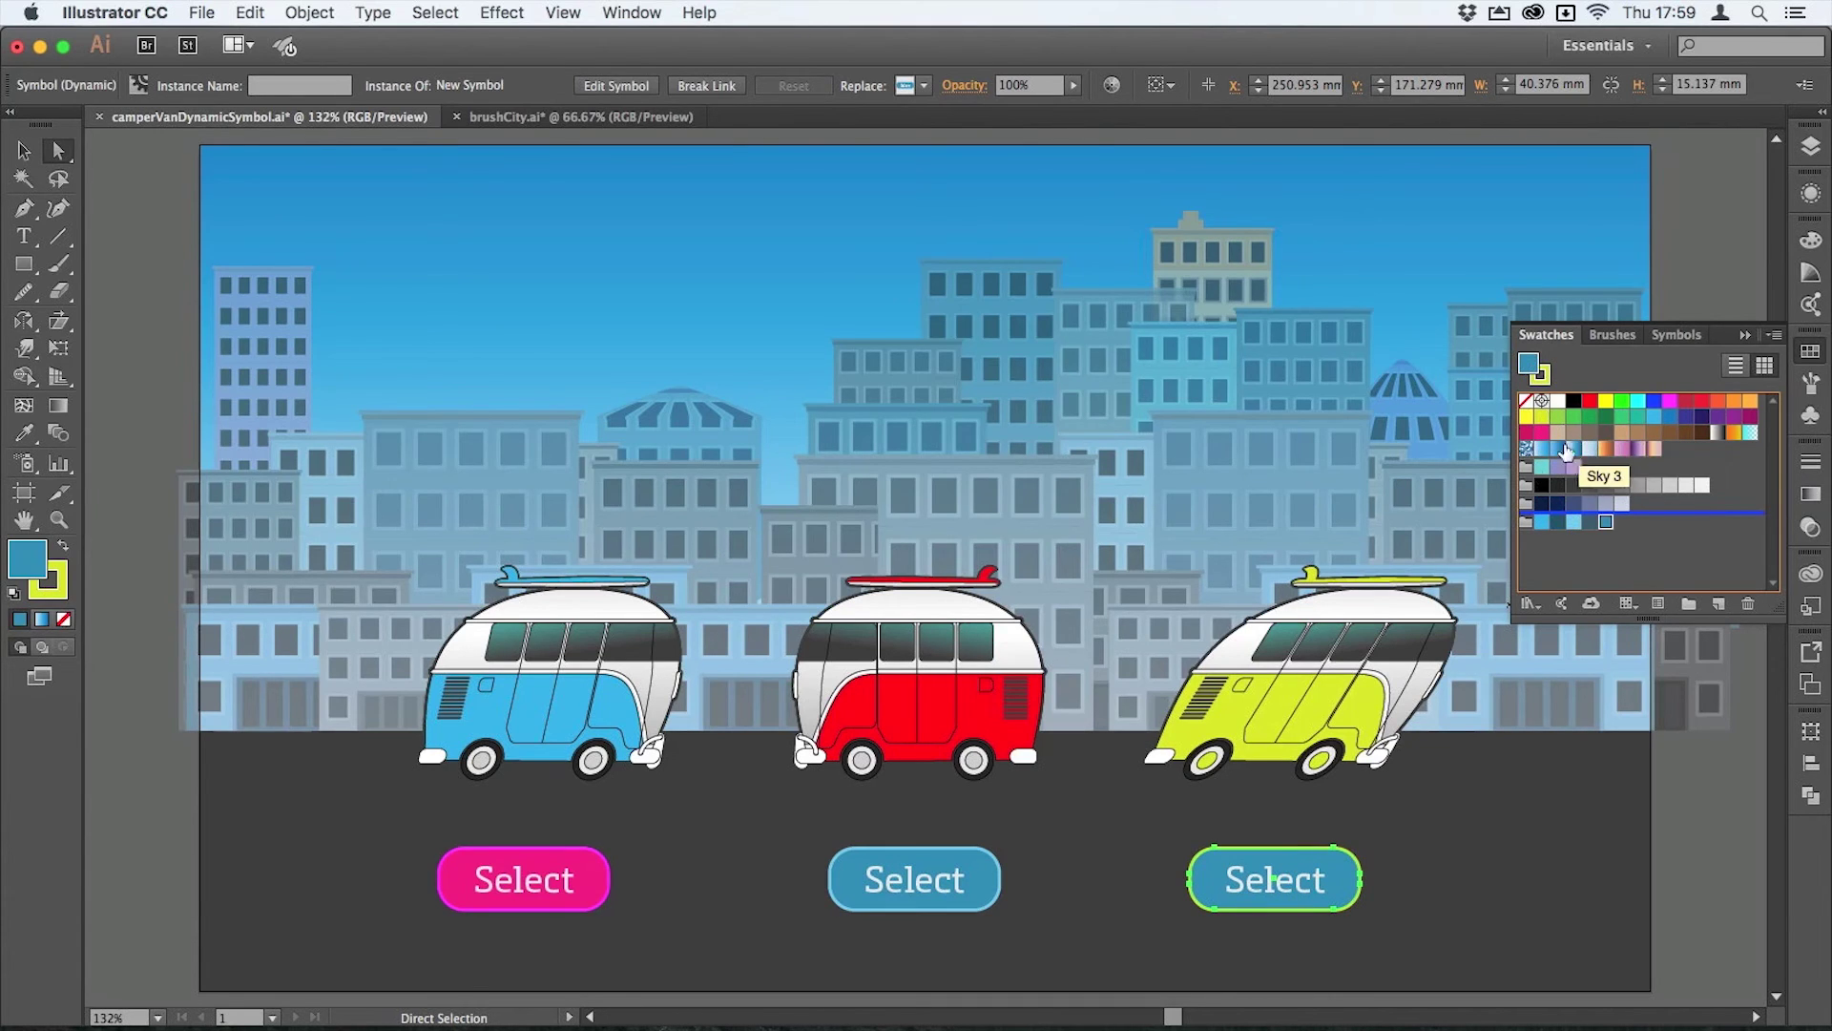
left_click(1557, 418)
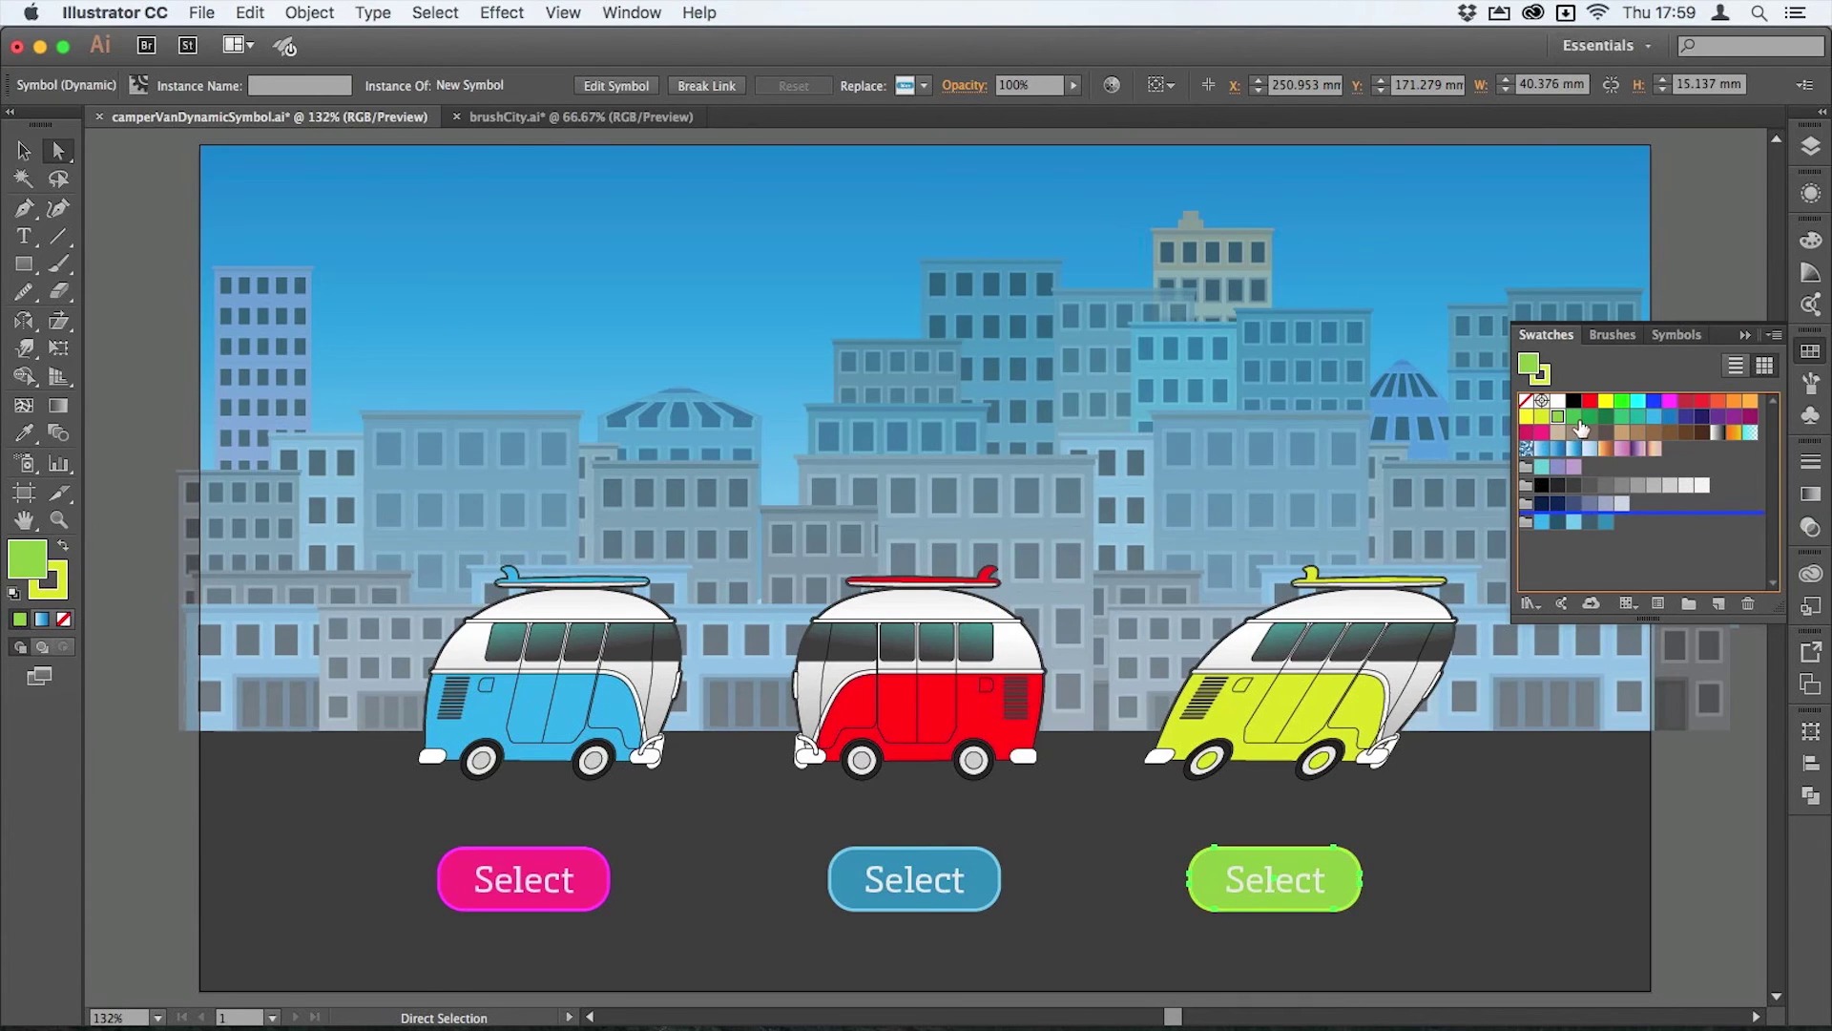
left_click(1574, 420)
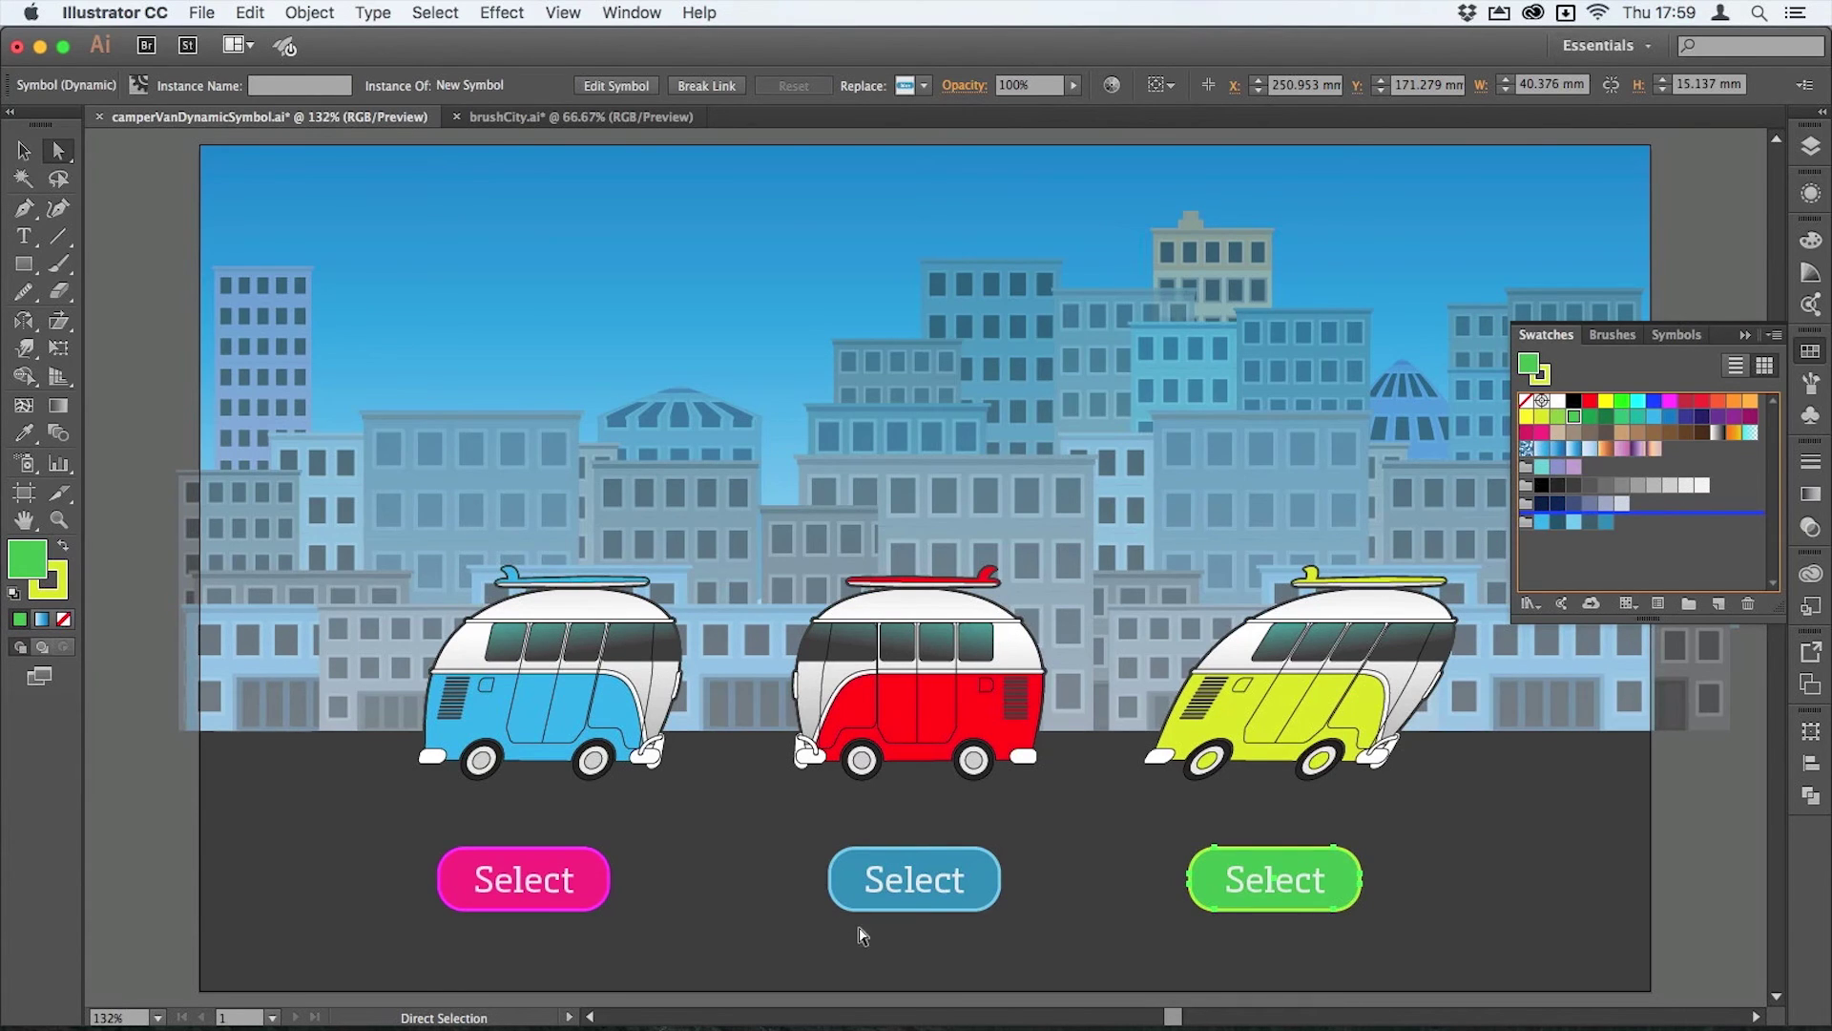
- Give the middle Select button a crimson fill and orange outline, then deselect
left_click(849, 870)
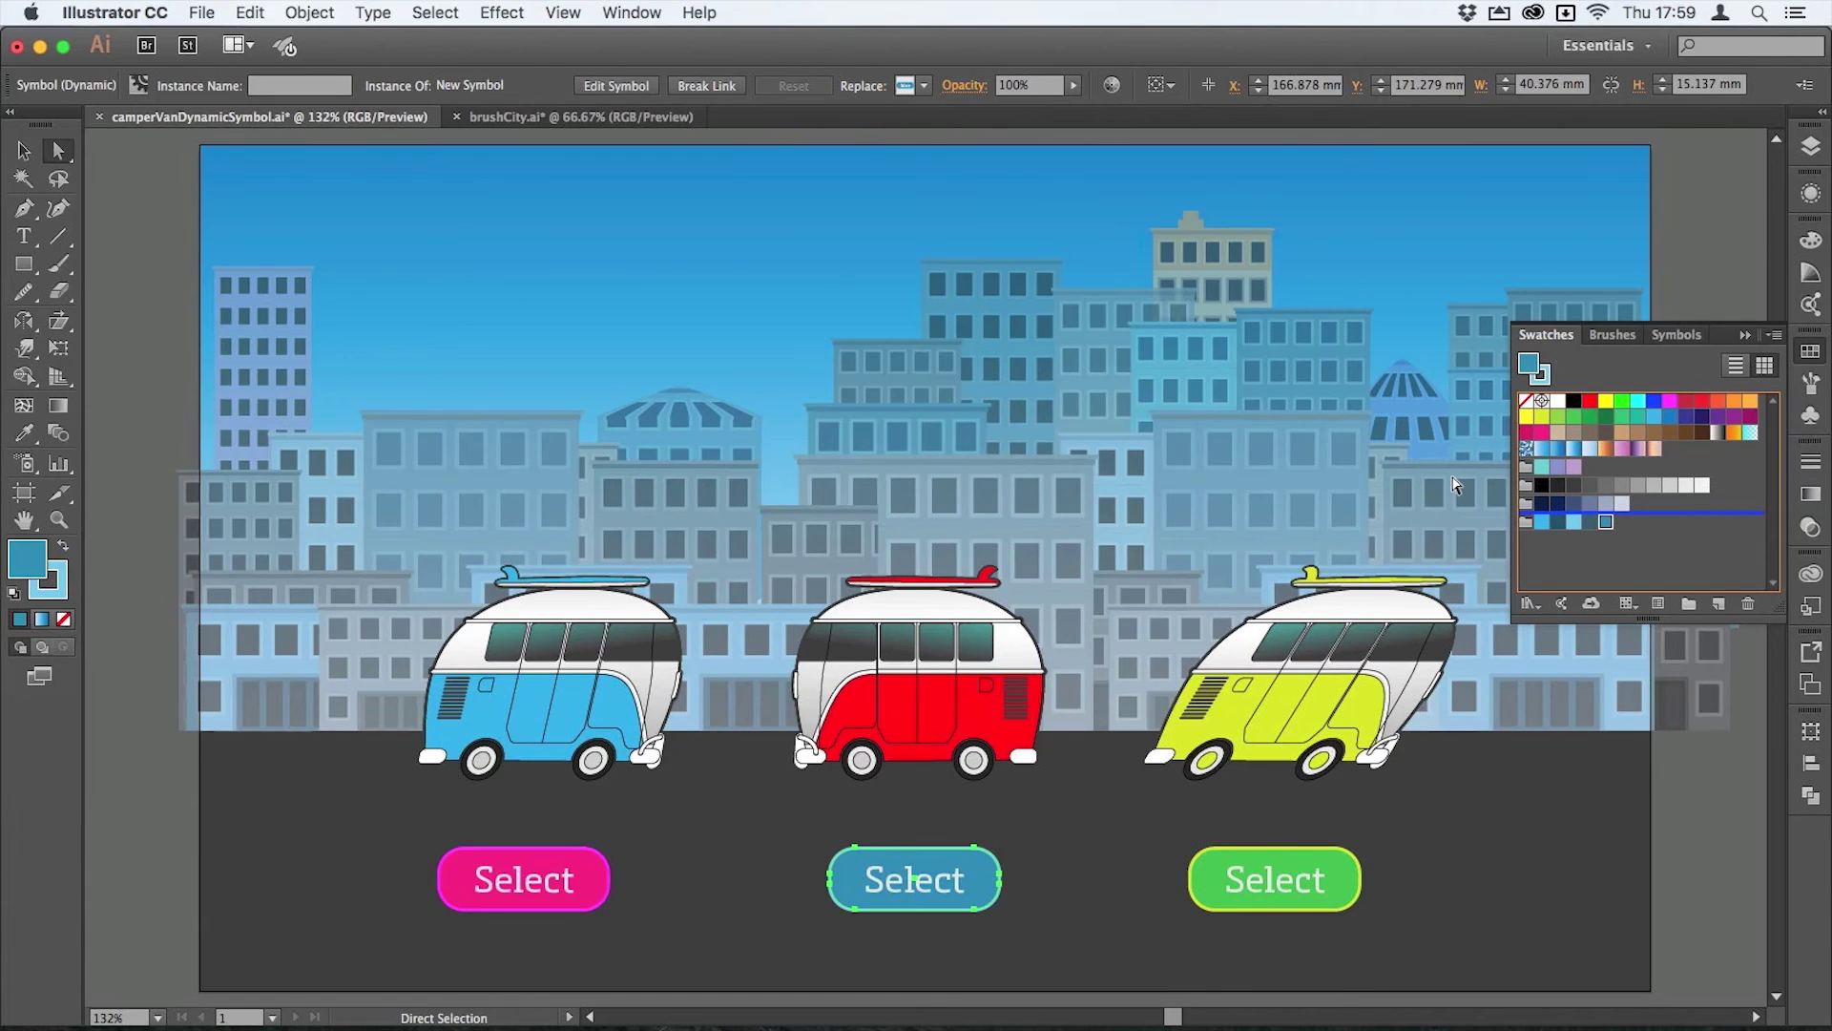
left_click(1686, 401)
key("x")
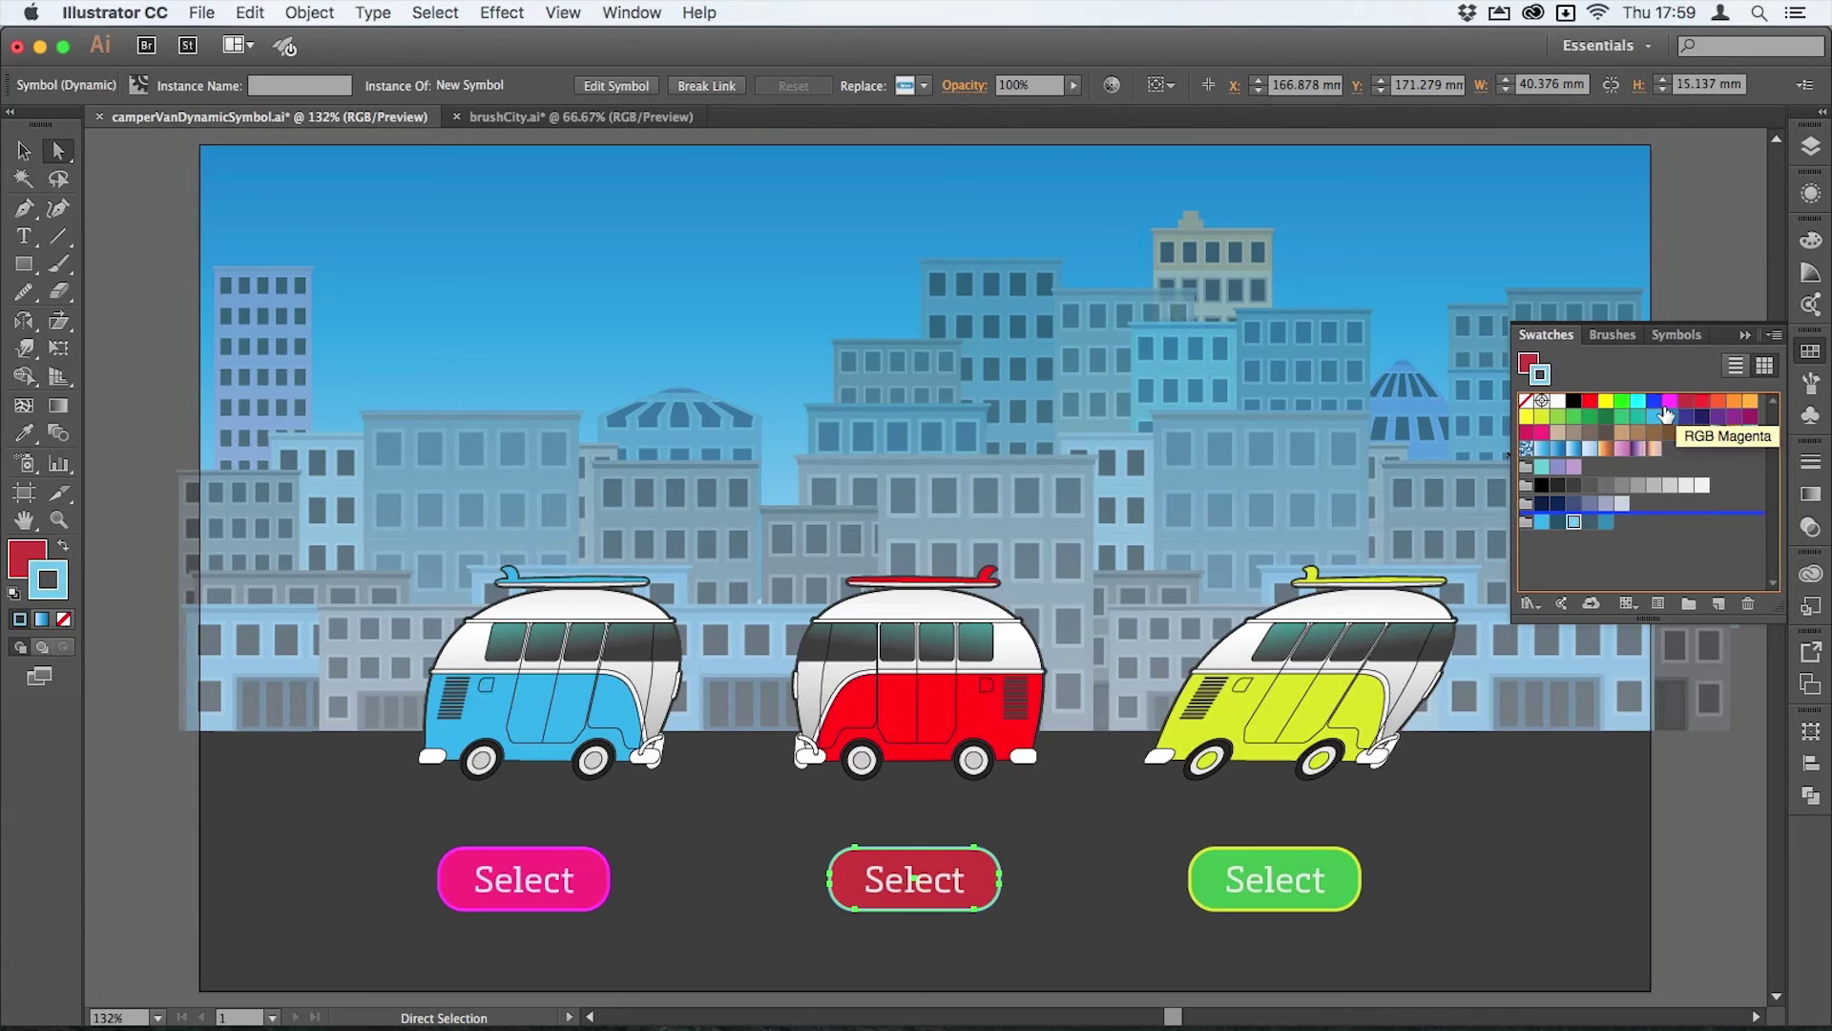
left_click(1734, 401)
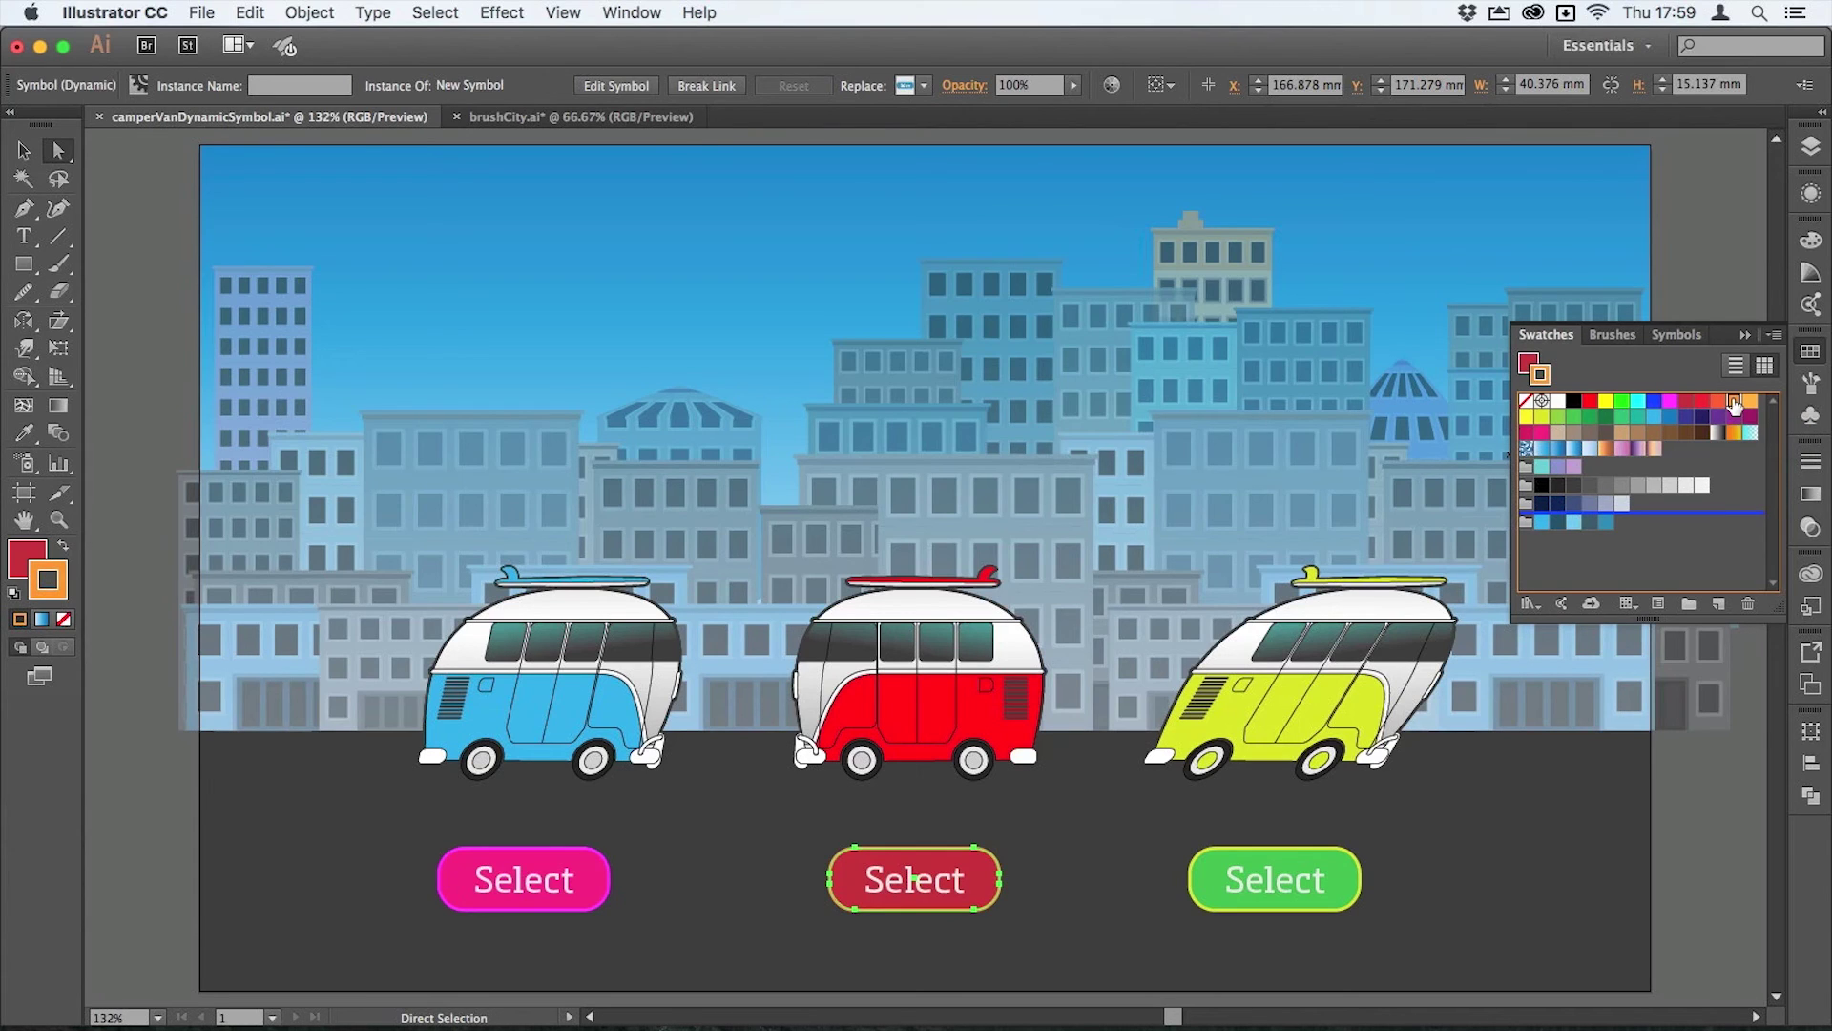
key("v")
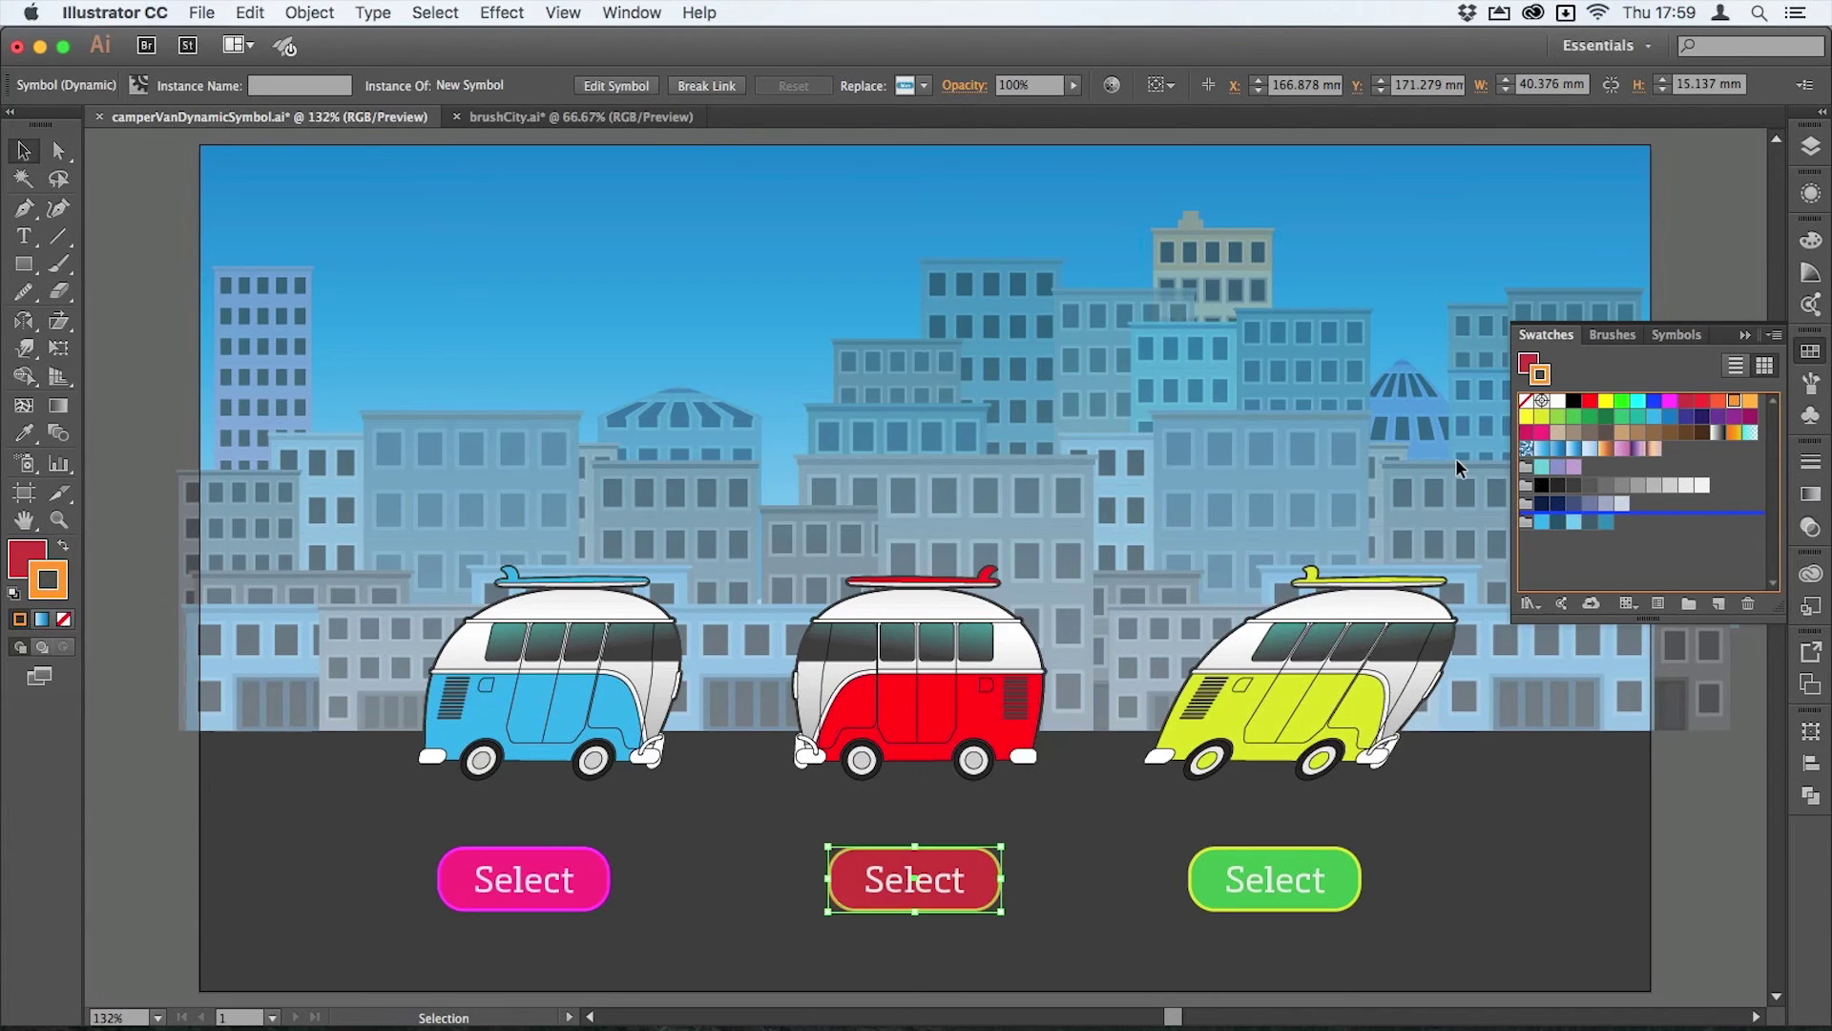
left_click(1723, 862)
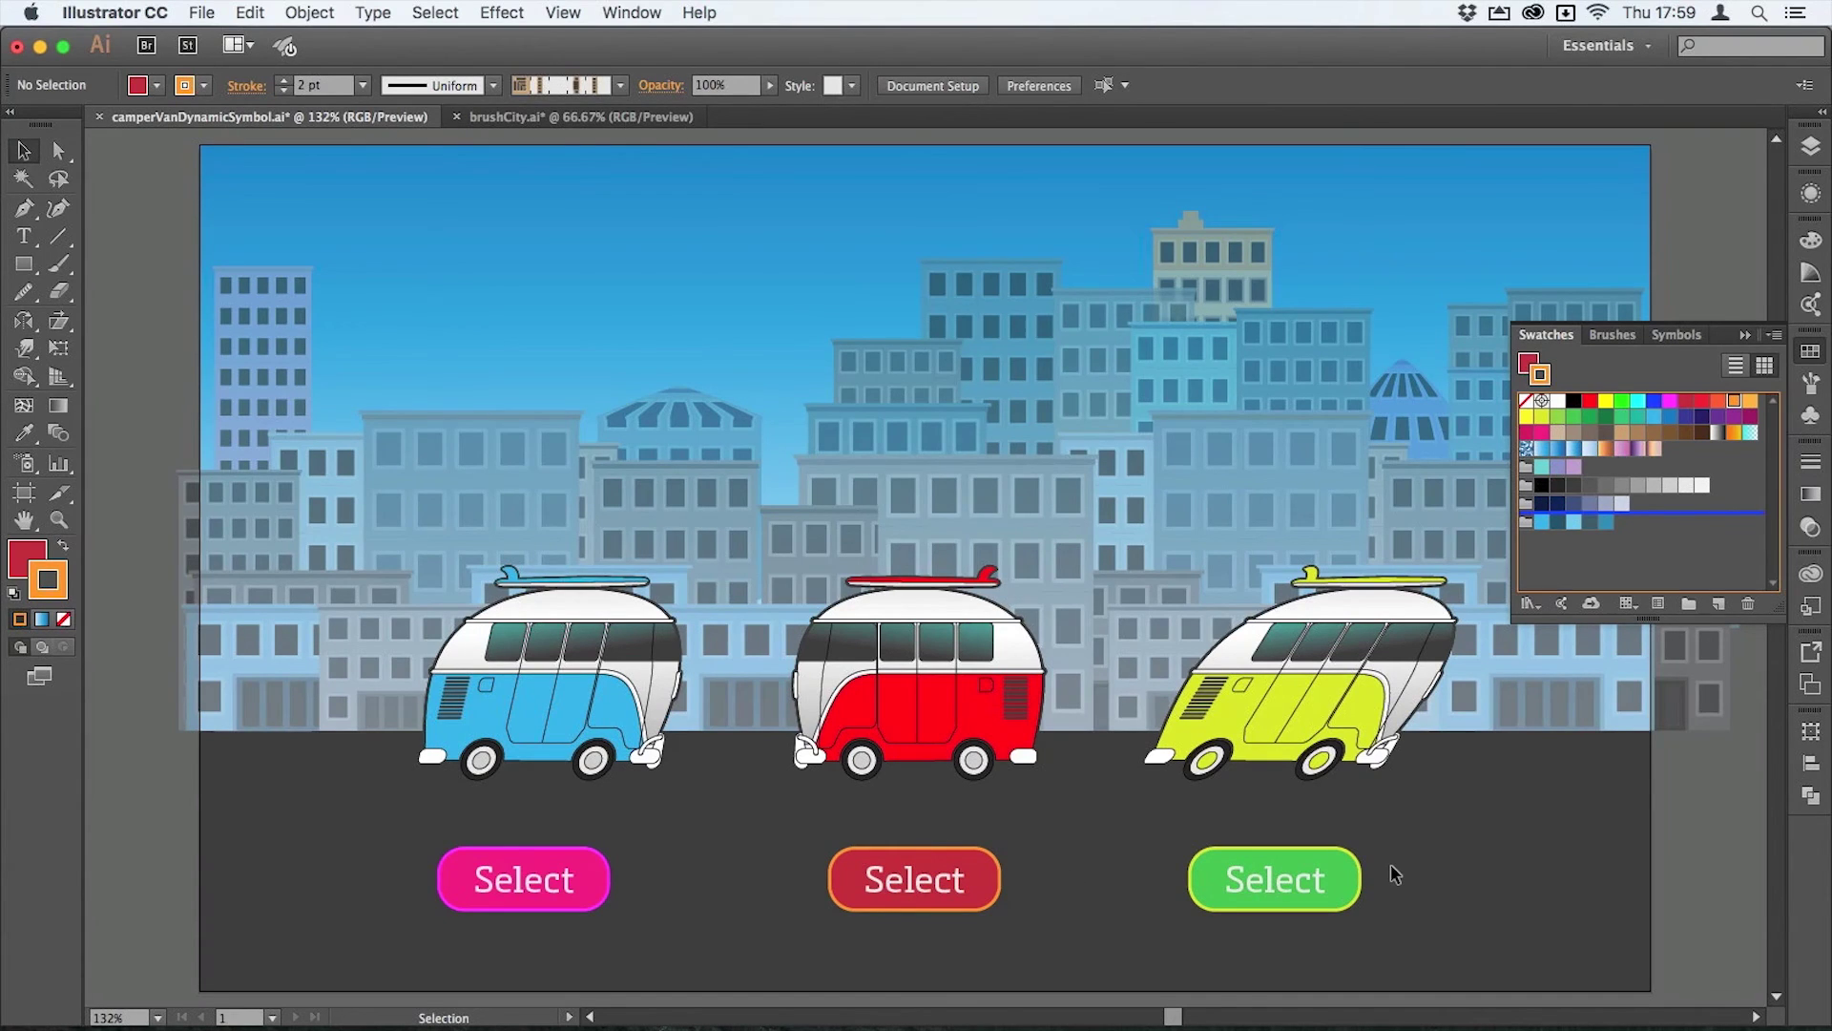
- Edit the button symbol's rounded rectangle to inverted round corners of 3.174 mm
left_click(1811, 413)
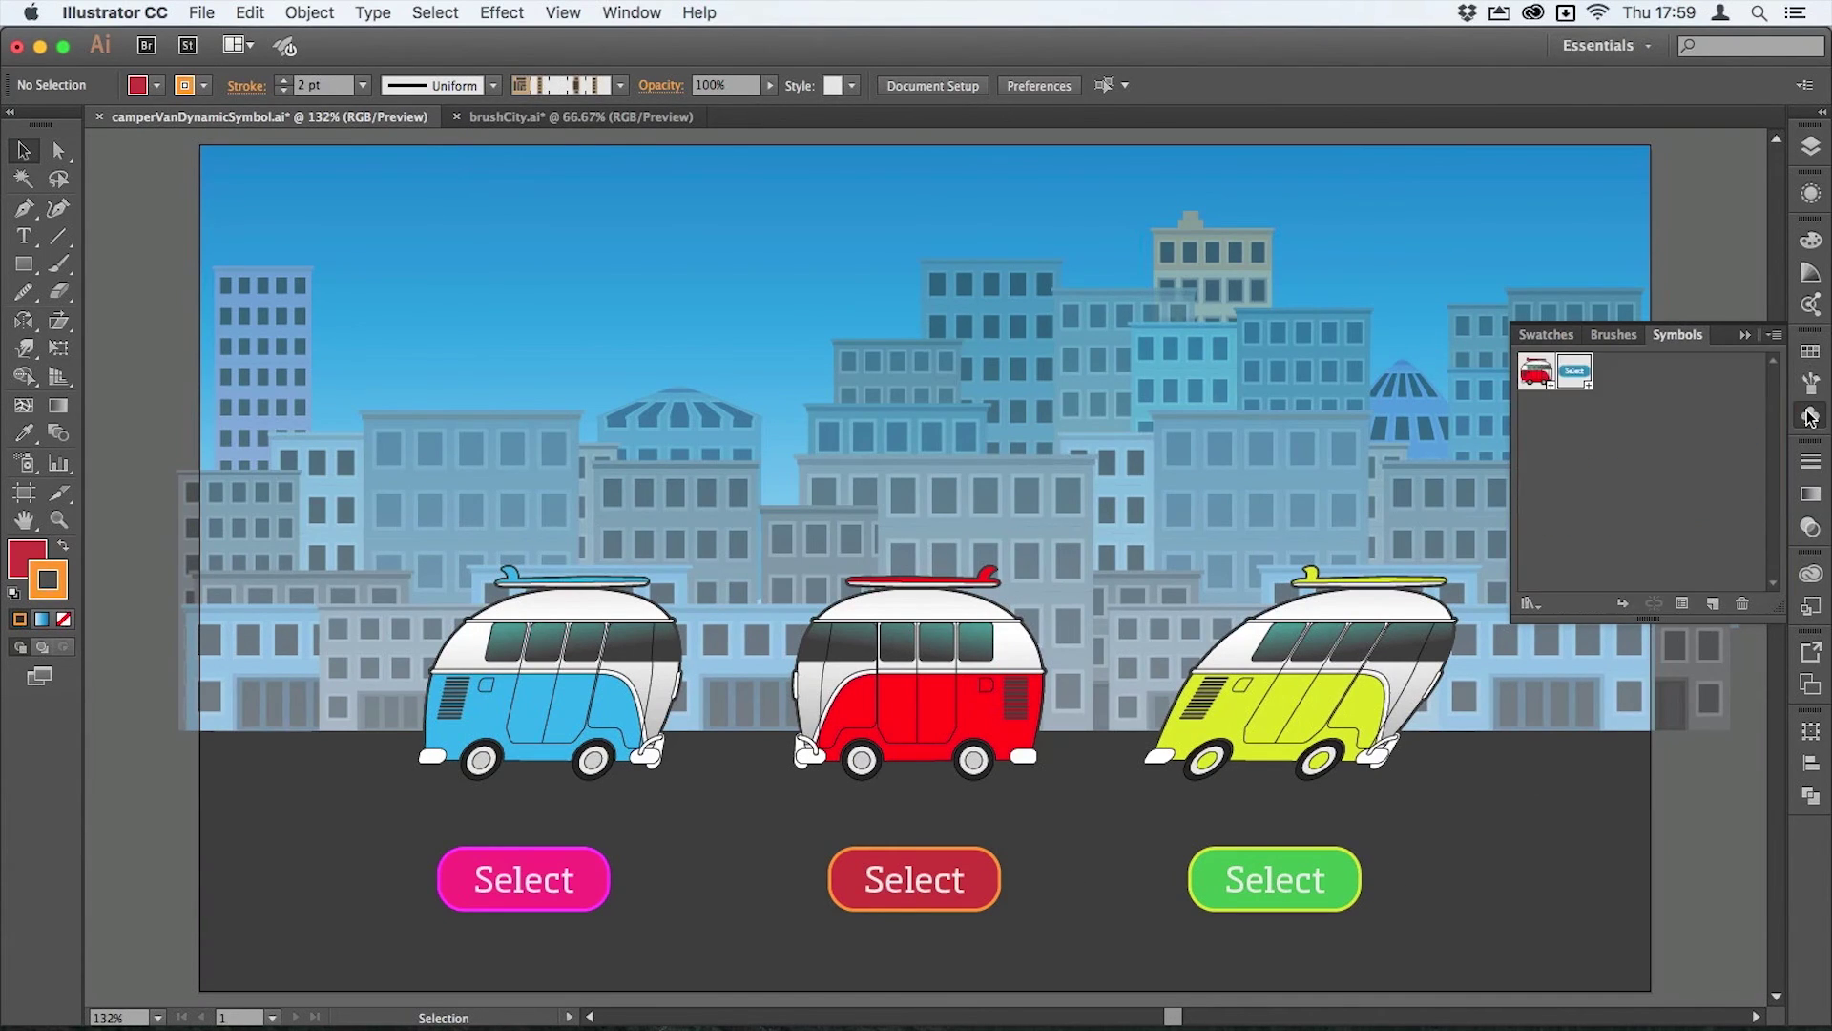
double_click(1575, 372)
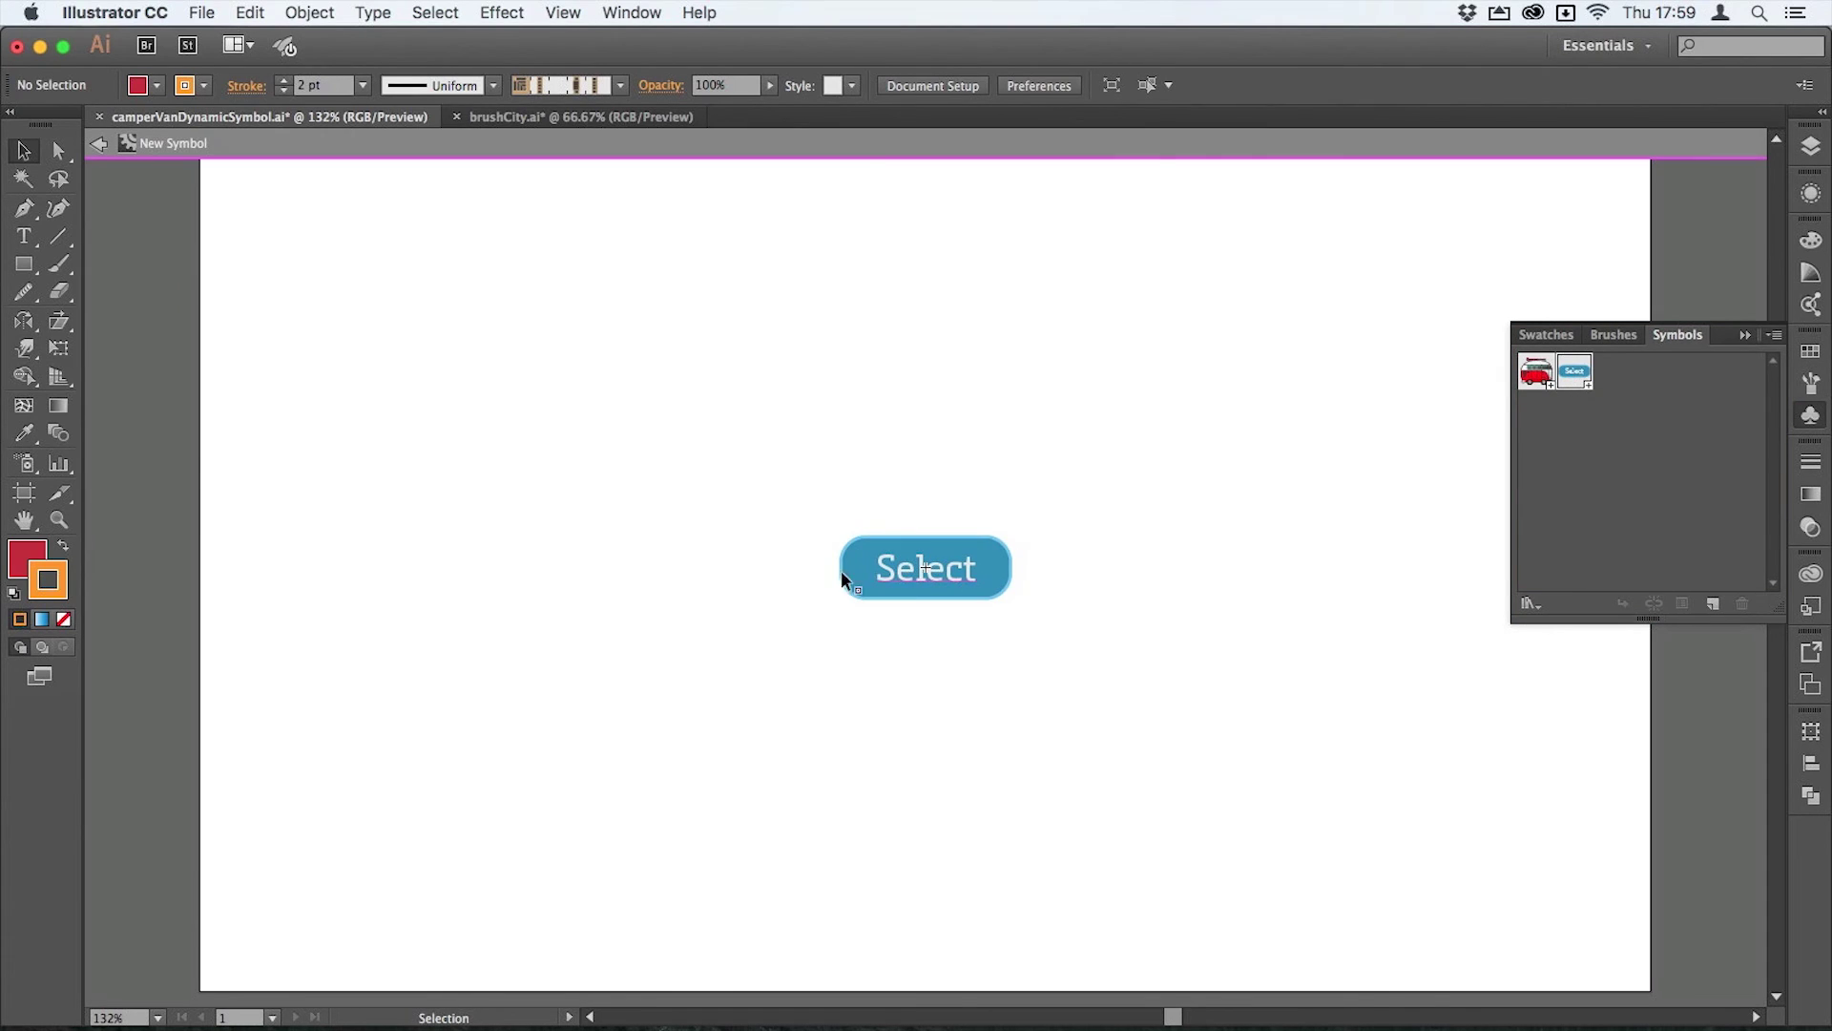
left_click_drag(802, 512, 1132, 681)
left_click(401, 395)
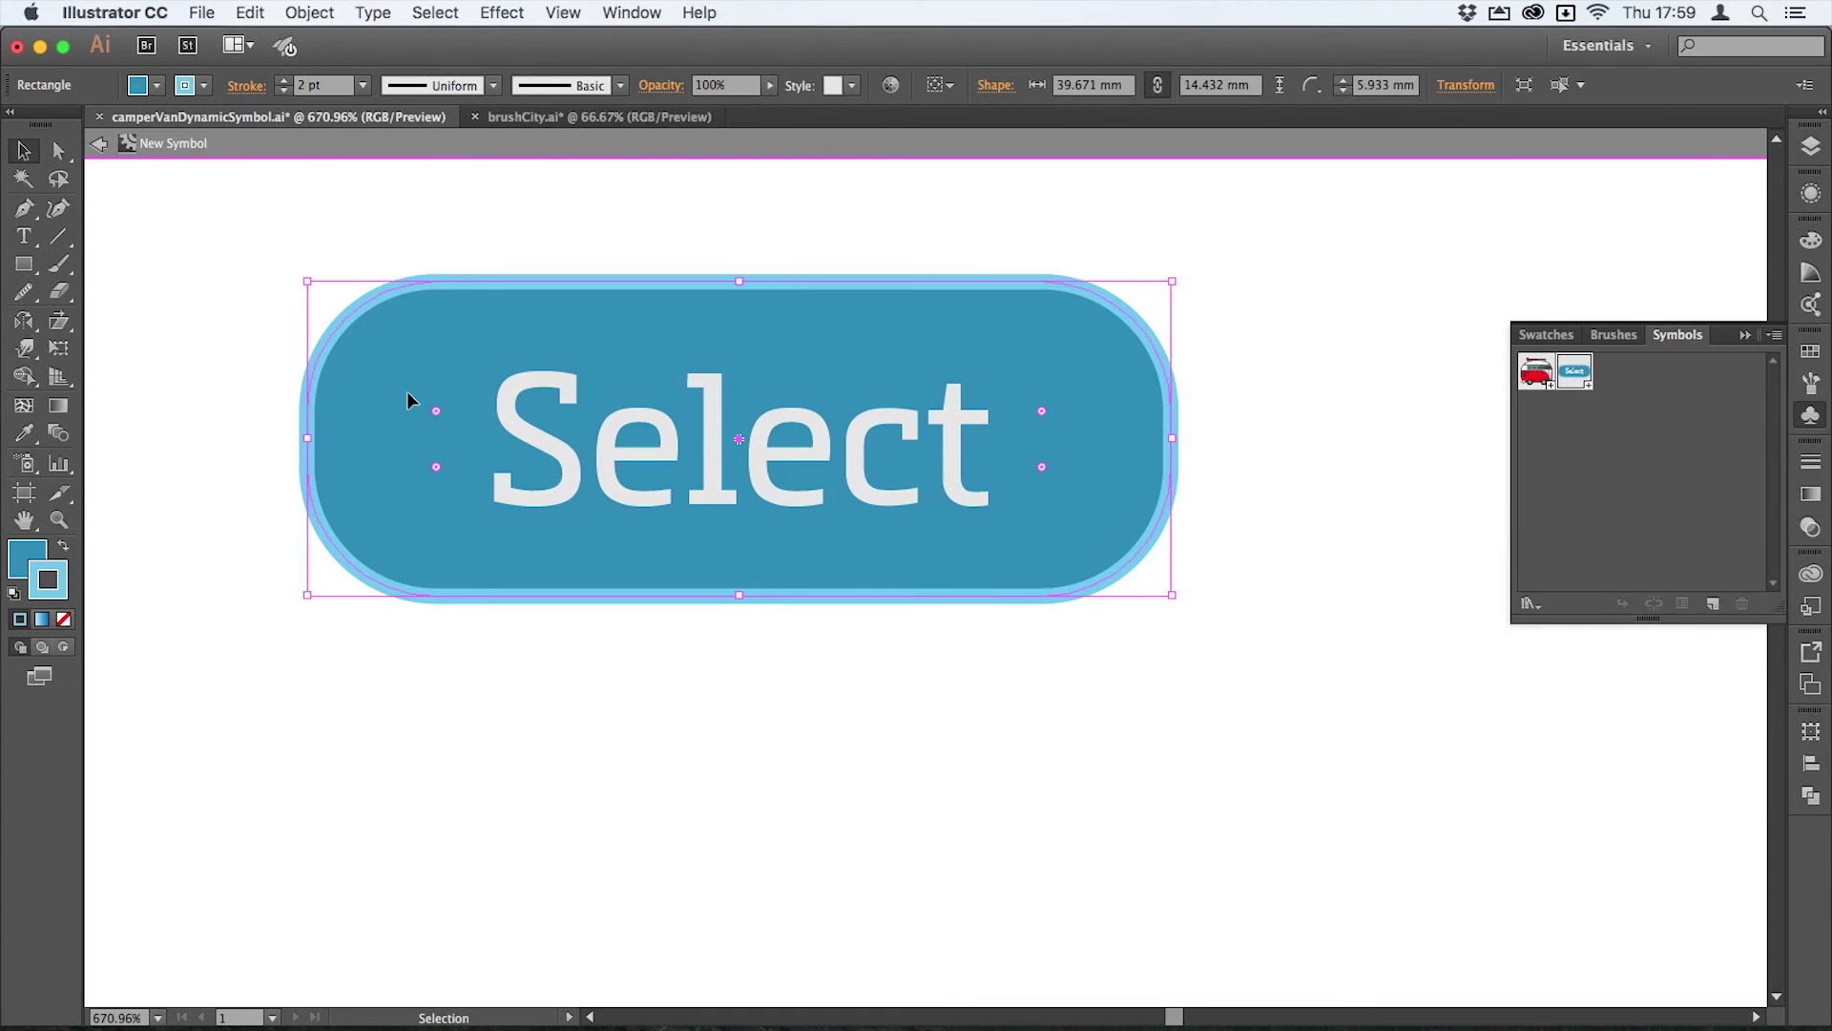
left_click_drag(437, 409, 388, 376)
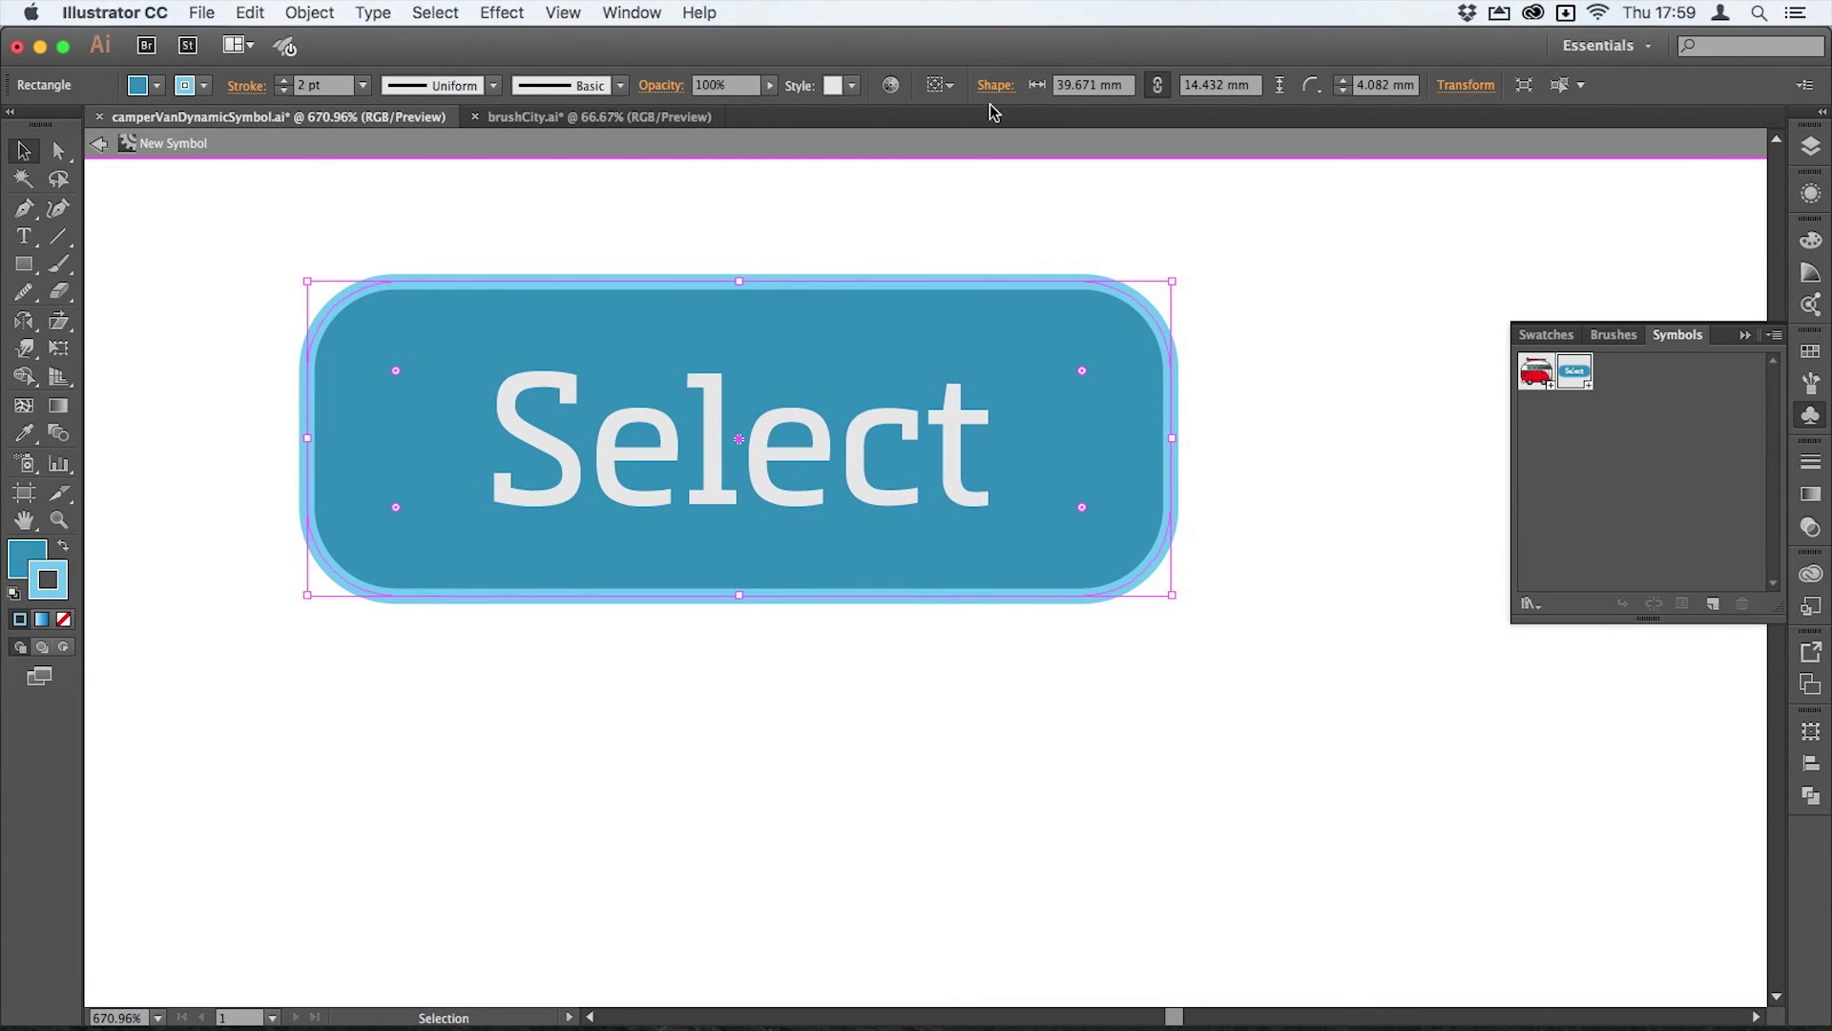
left_click(395, 371, "alt")
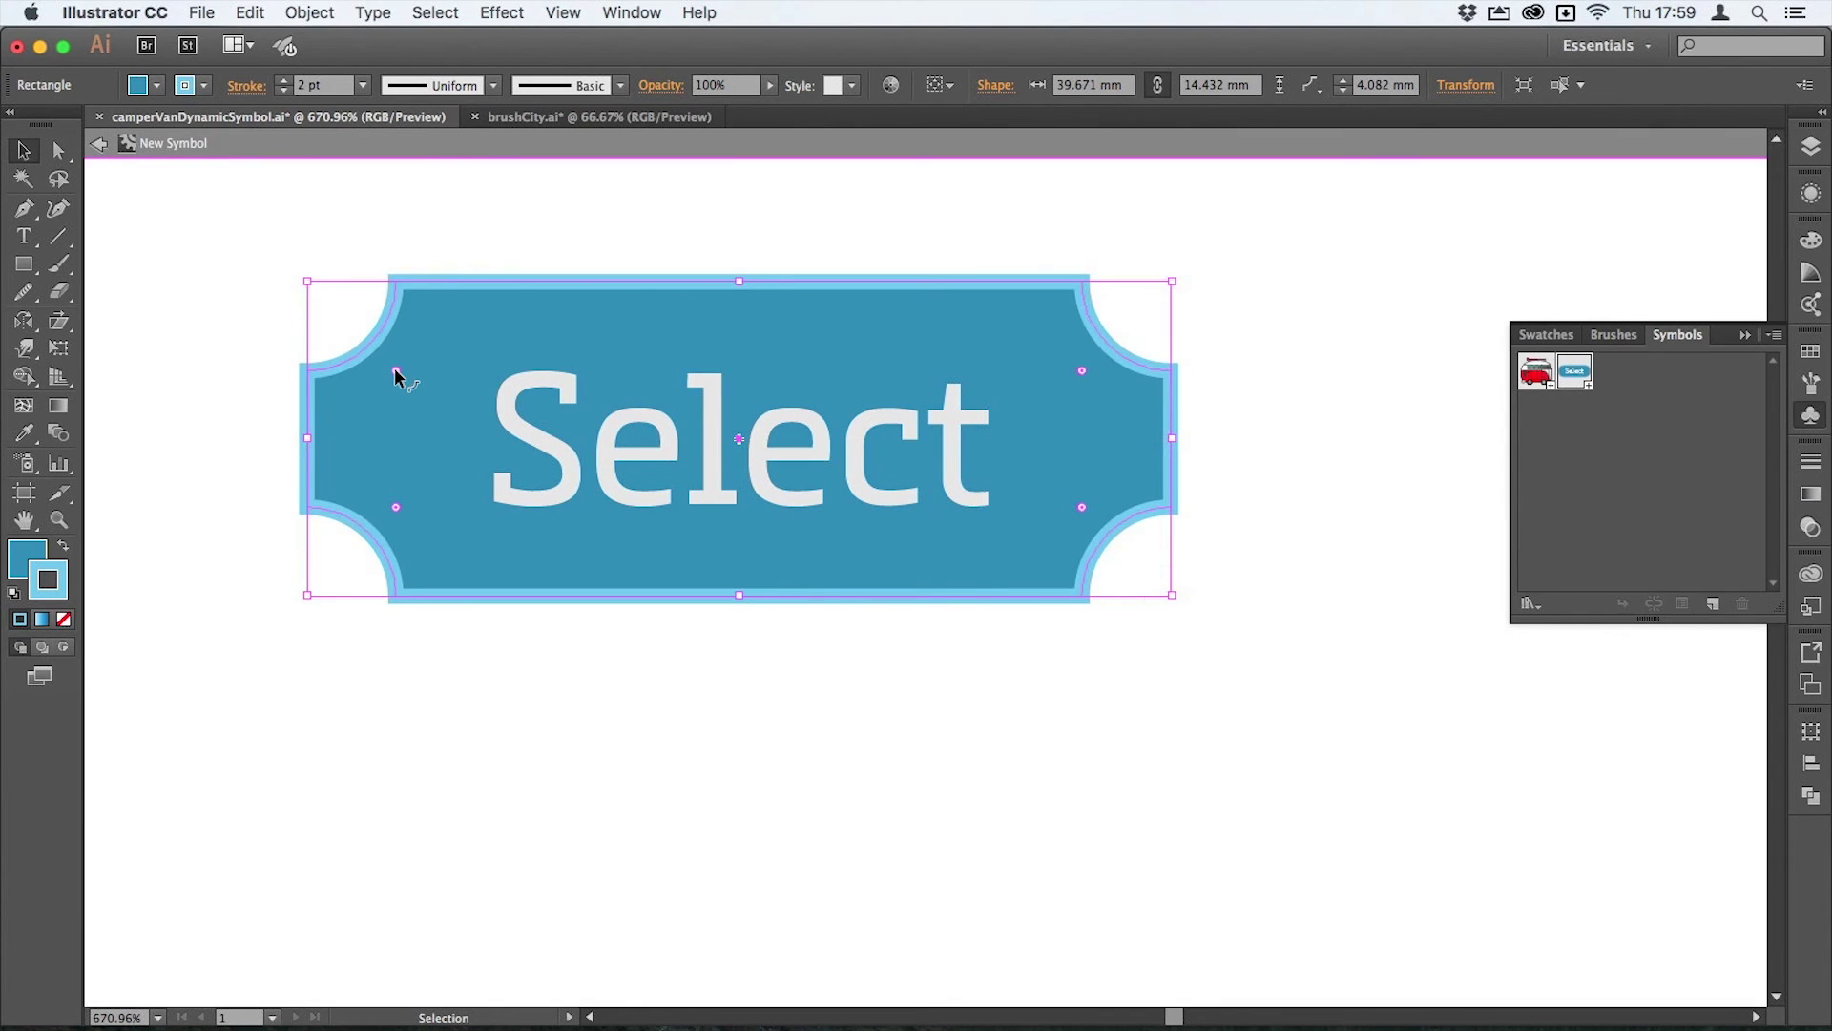
left_click_drag(395, 372, 374, 359)
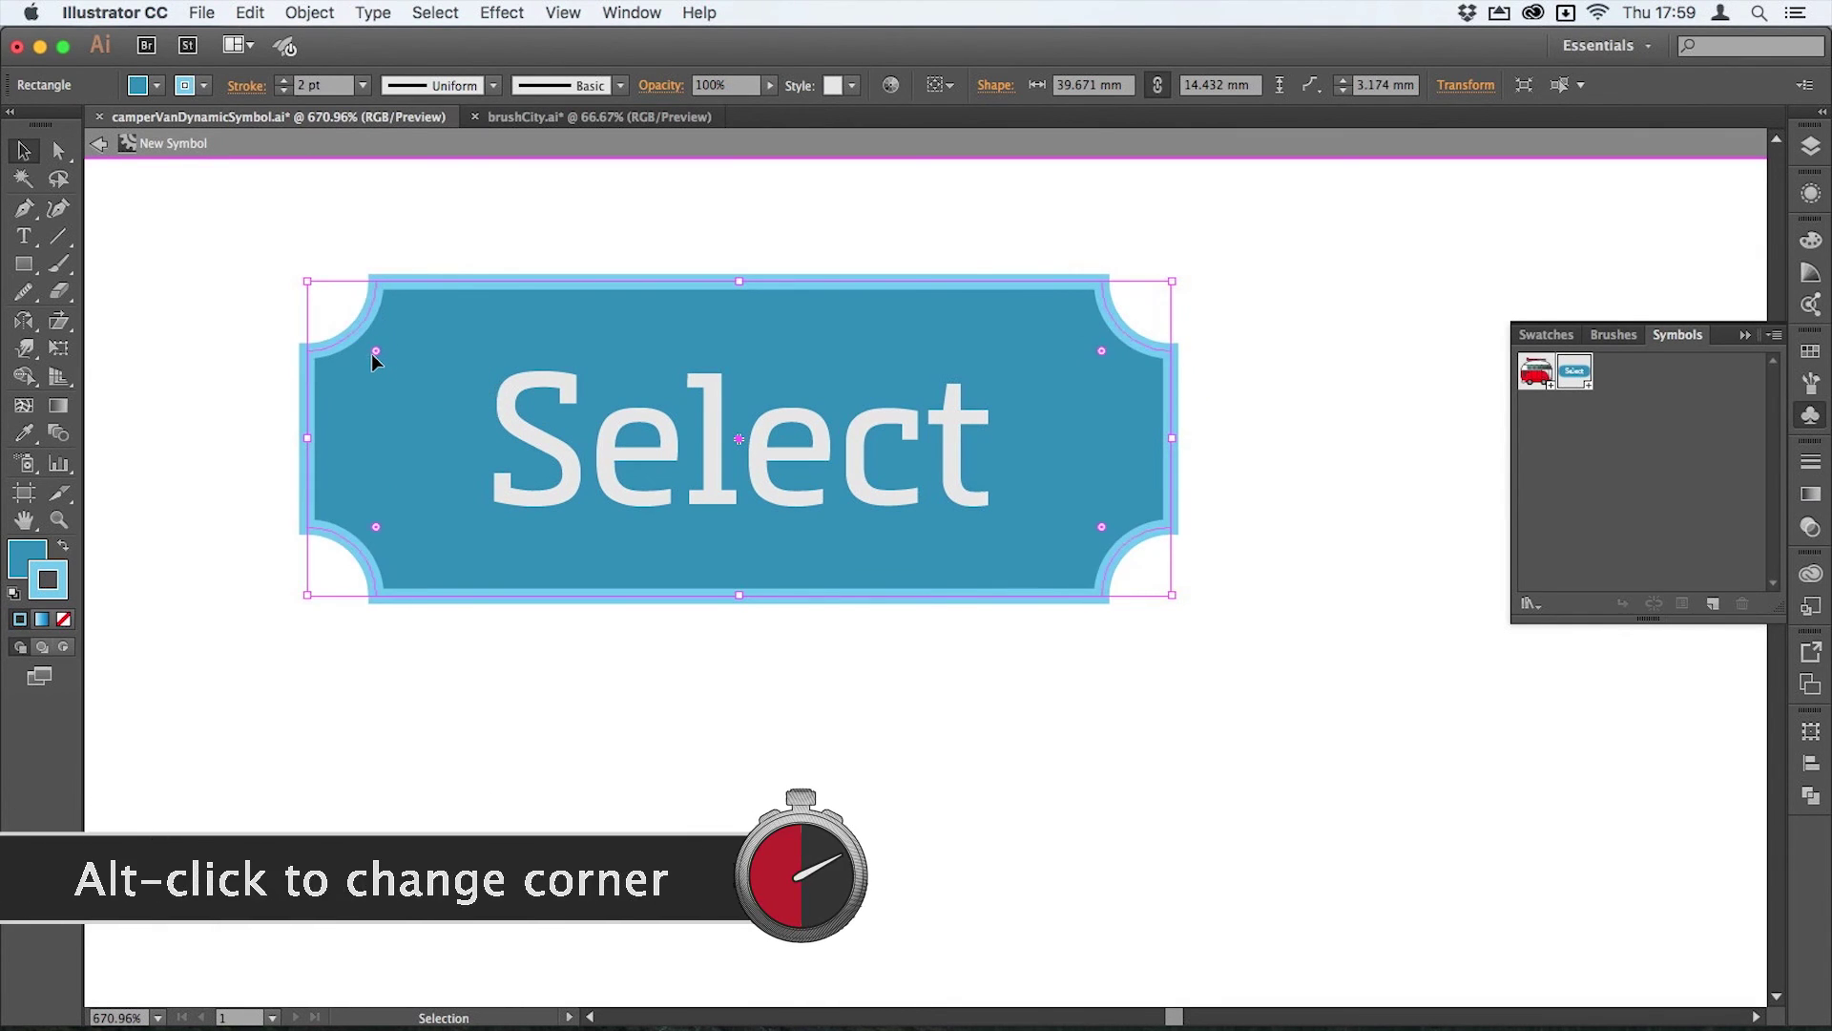
- Set the symbol's Select text to Arial and exit symbol editing
left_click(515, 380)
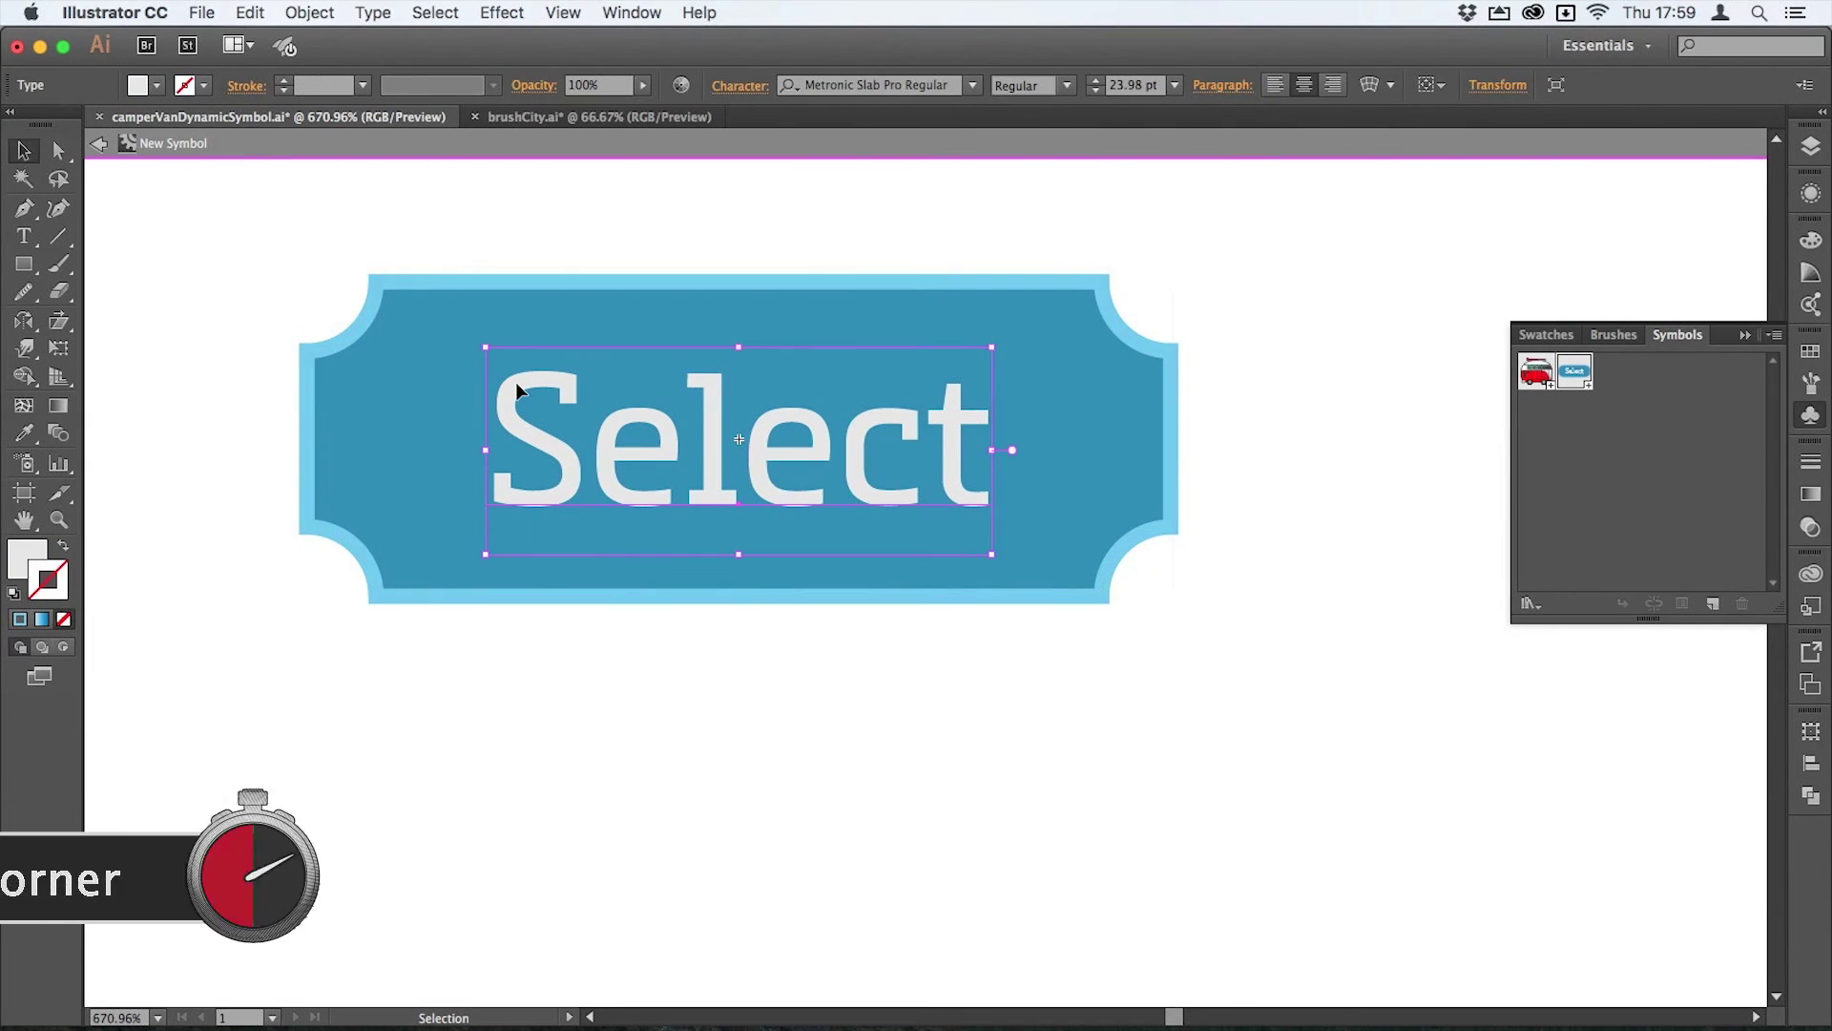
left_click(970, 88)
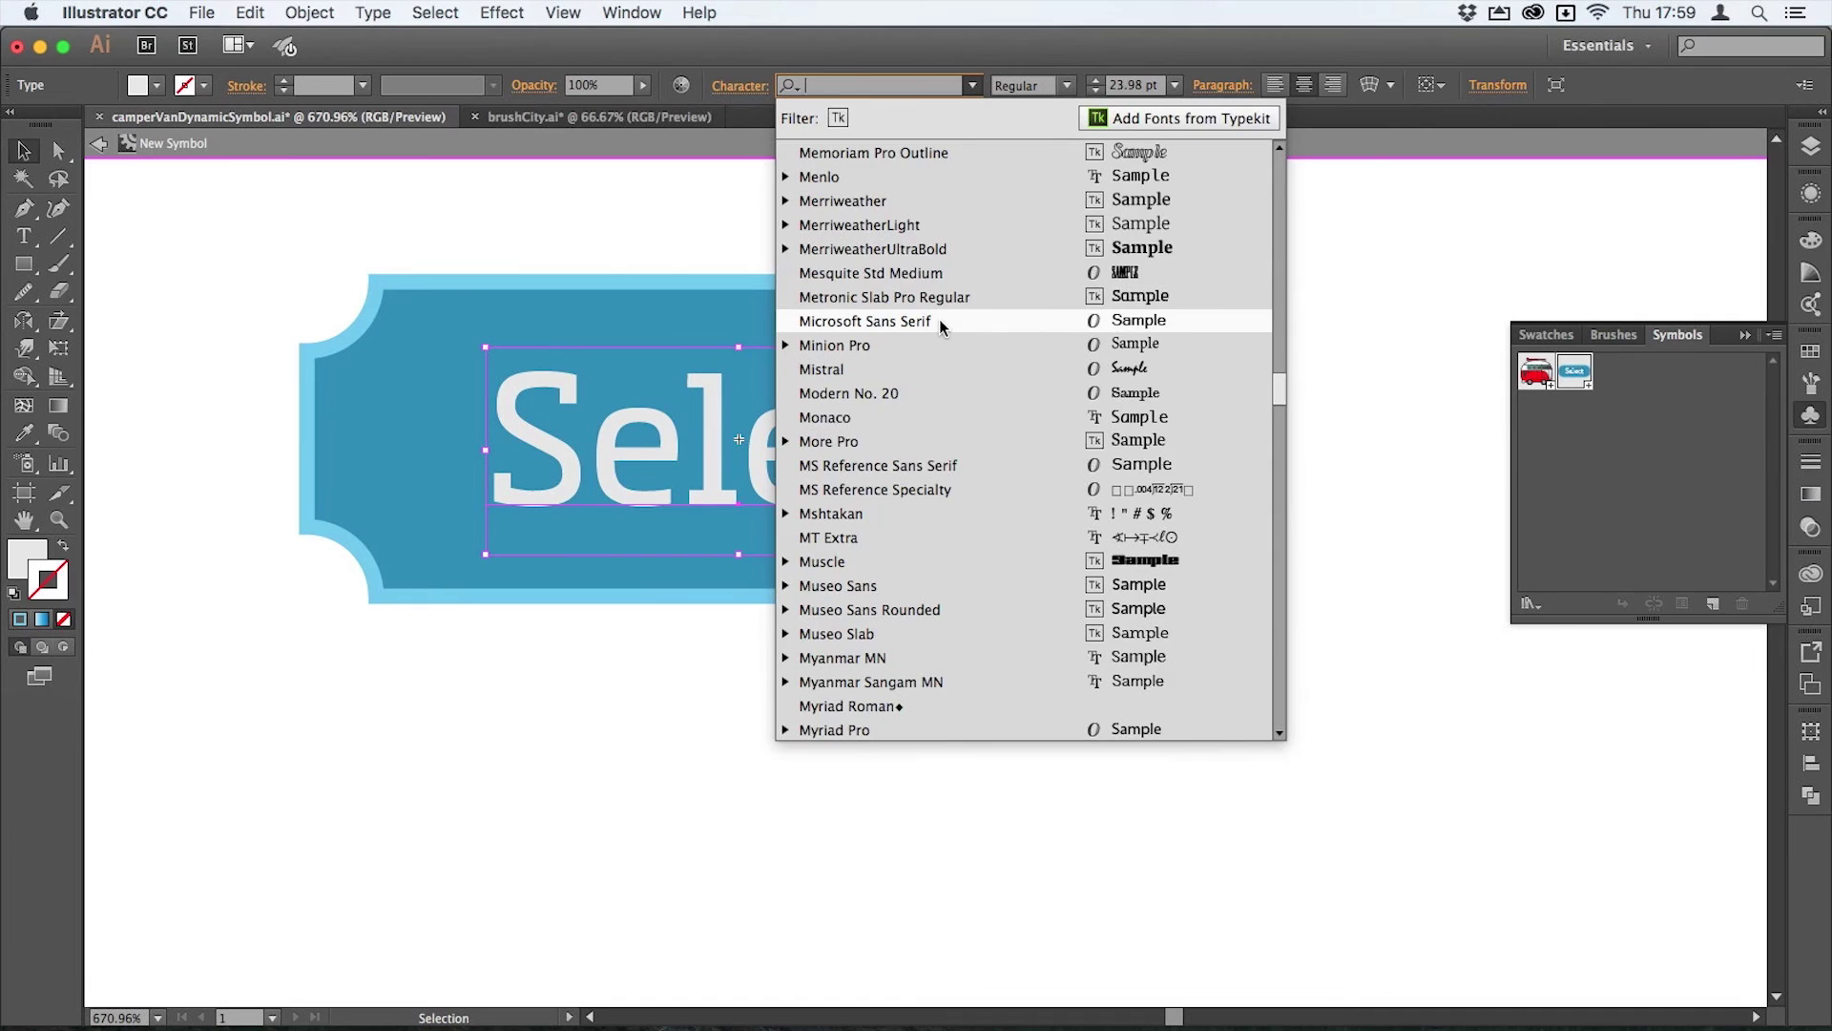
scroll(857, 438, "up", 20)
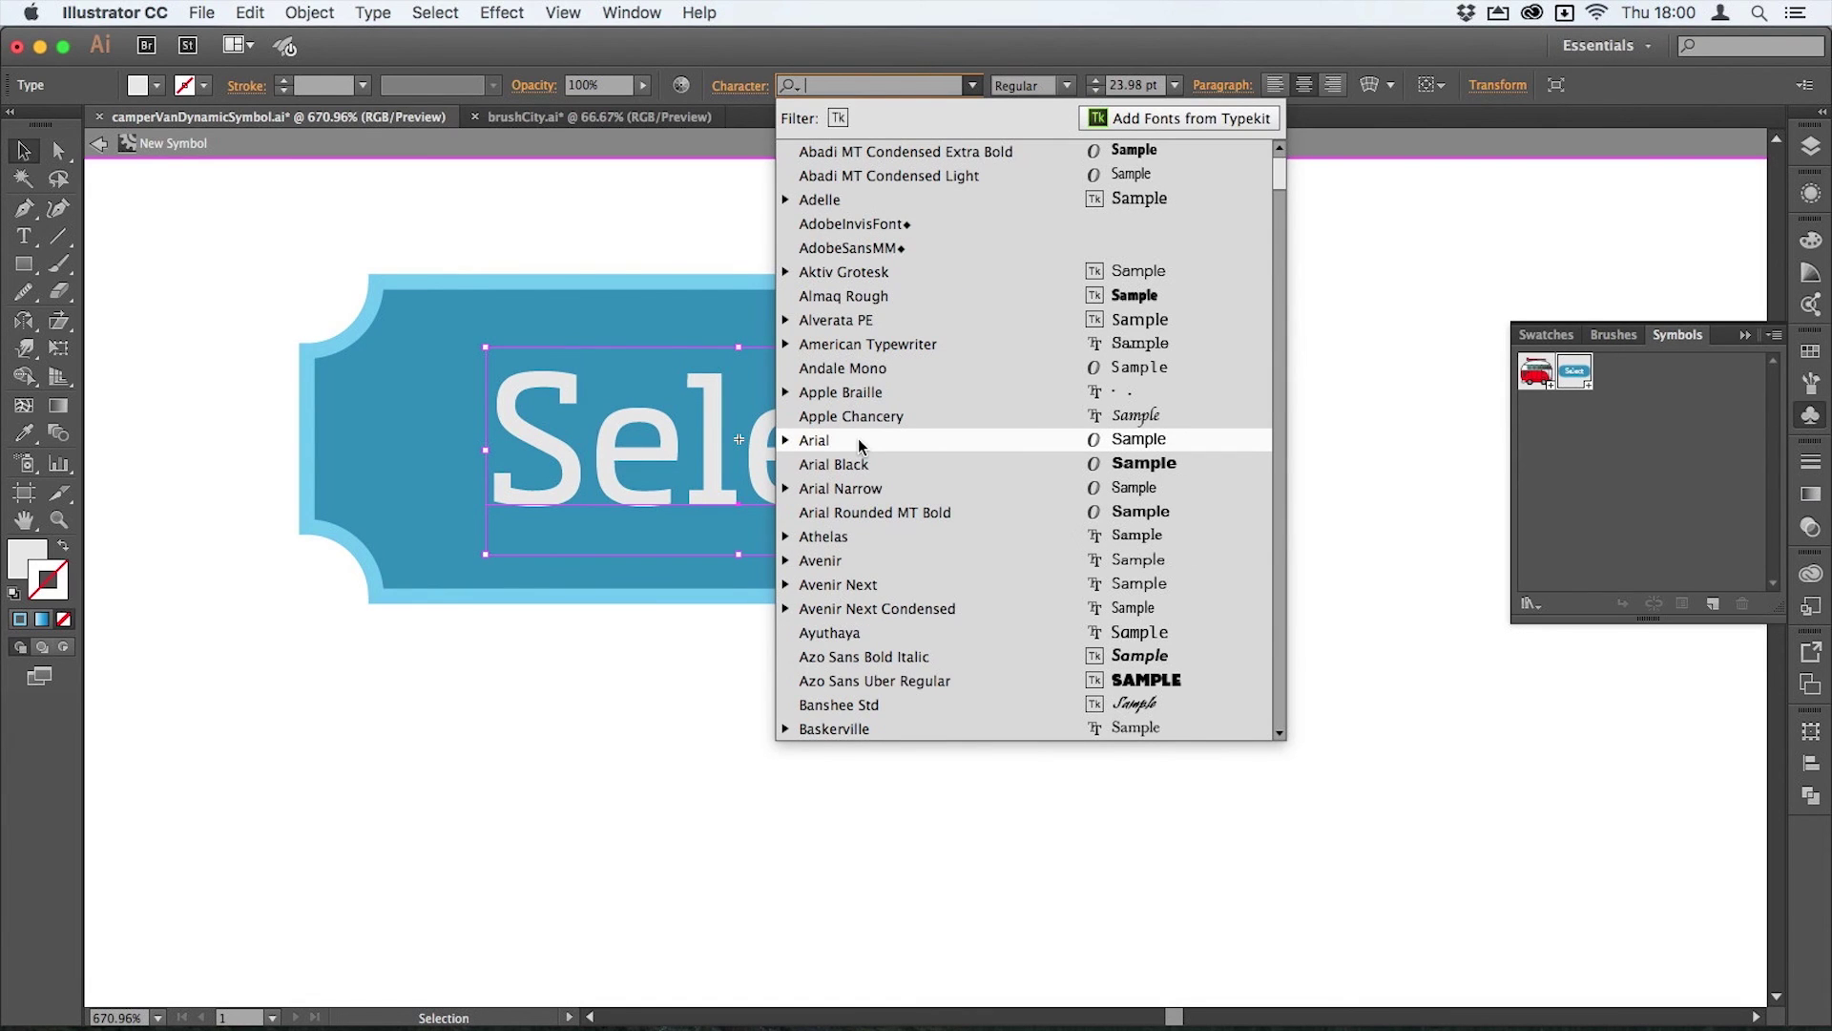
left_click(857, 440)
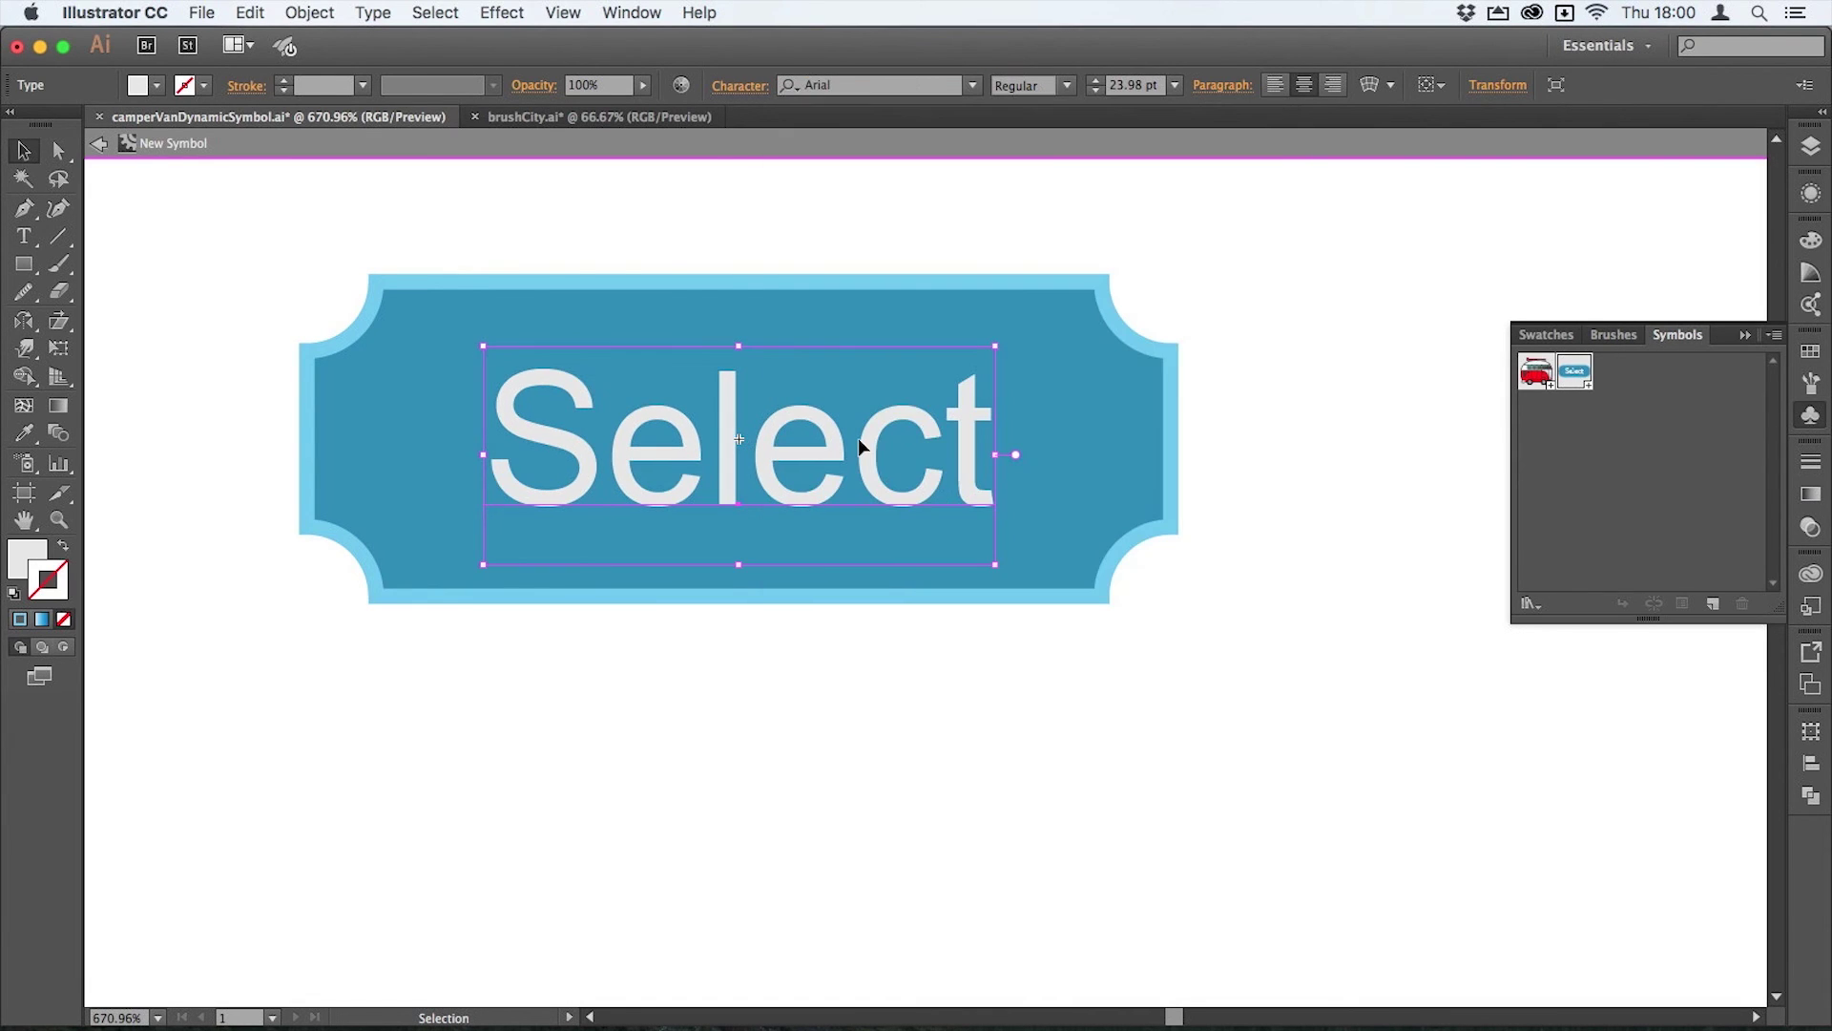
double_click(558, 219)
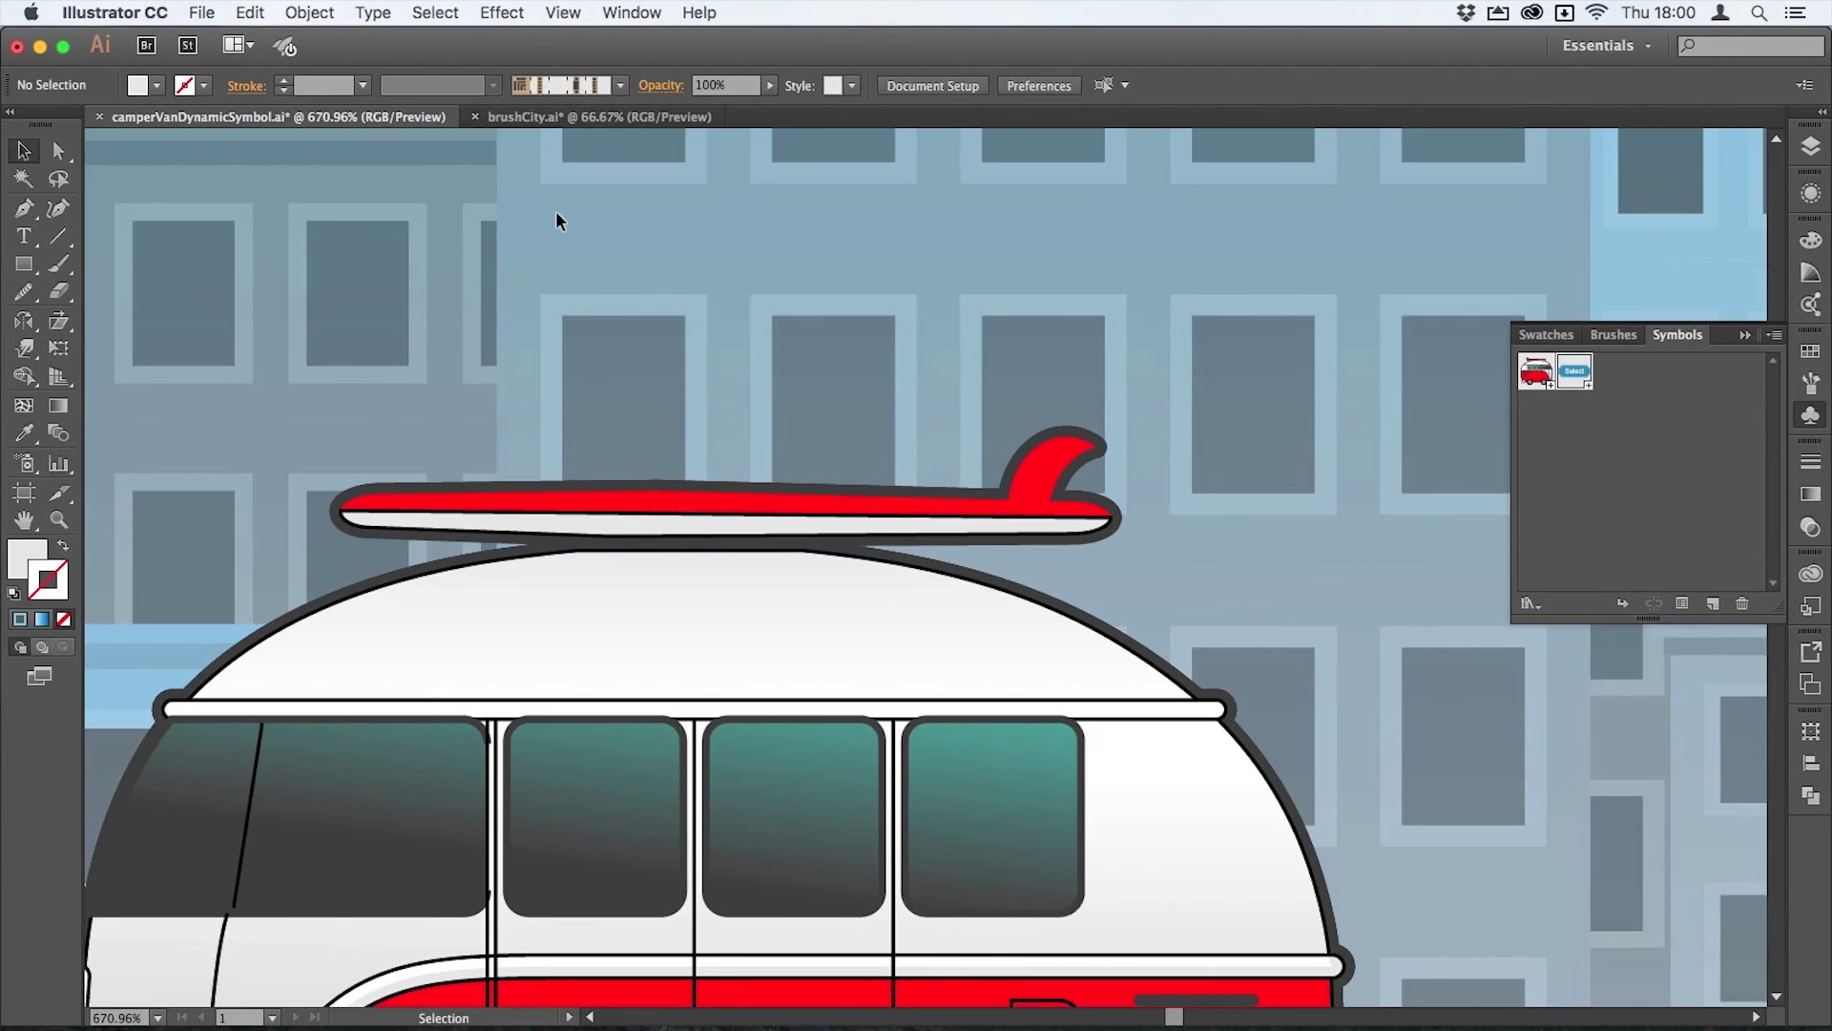
- Fit the artboard in the window to view all three updated Select buttons
key("super+0")
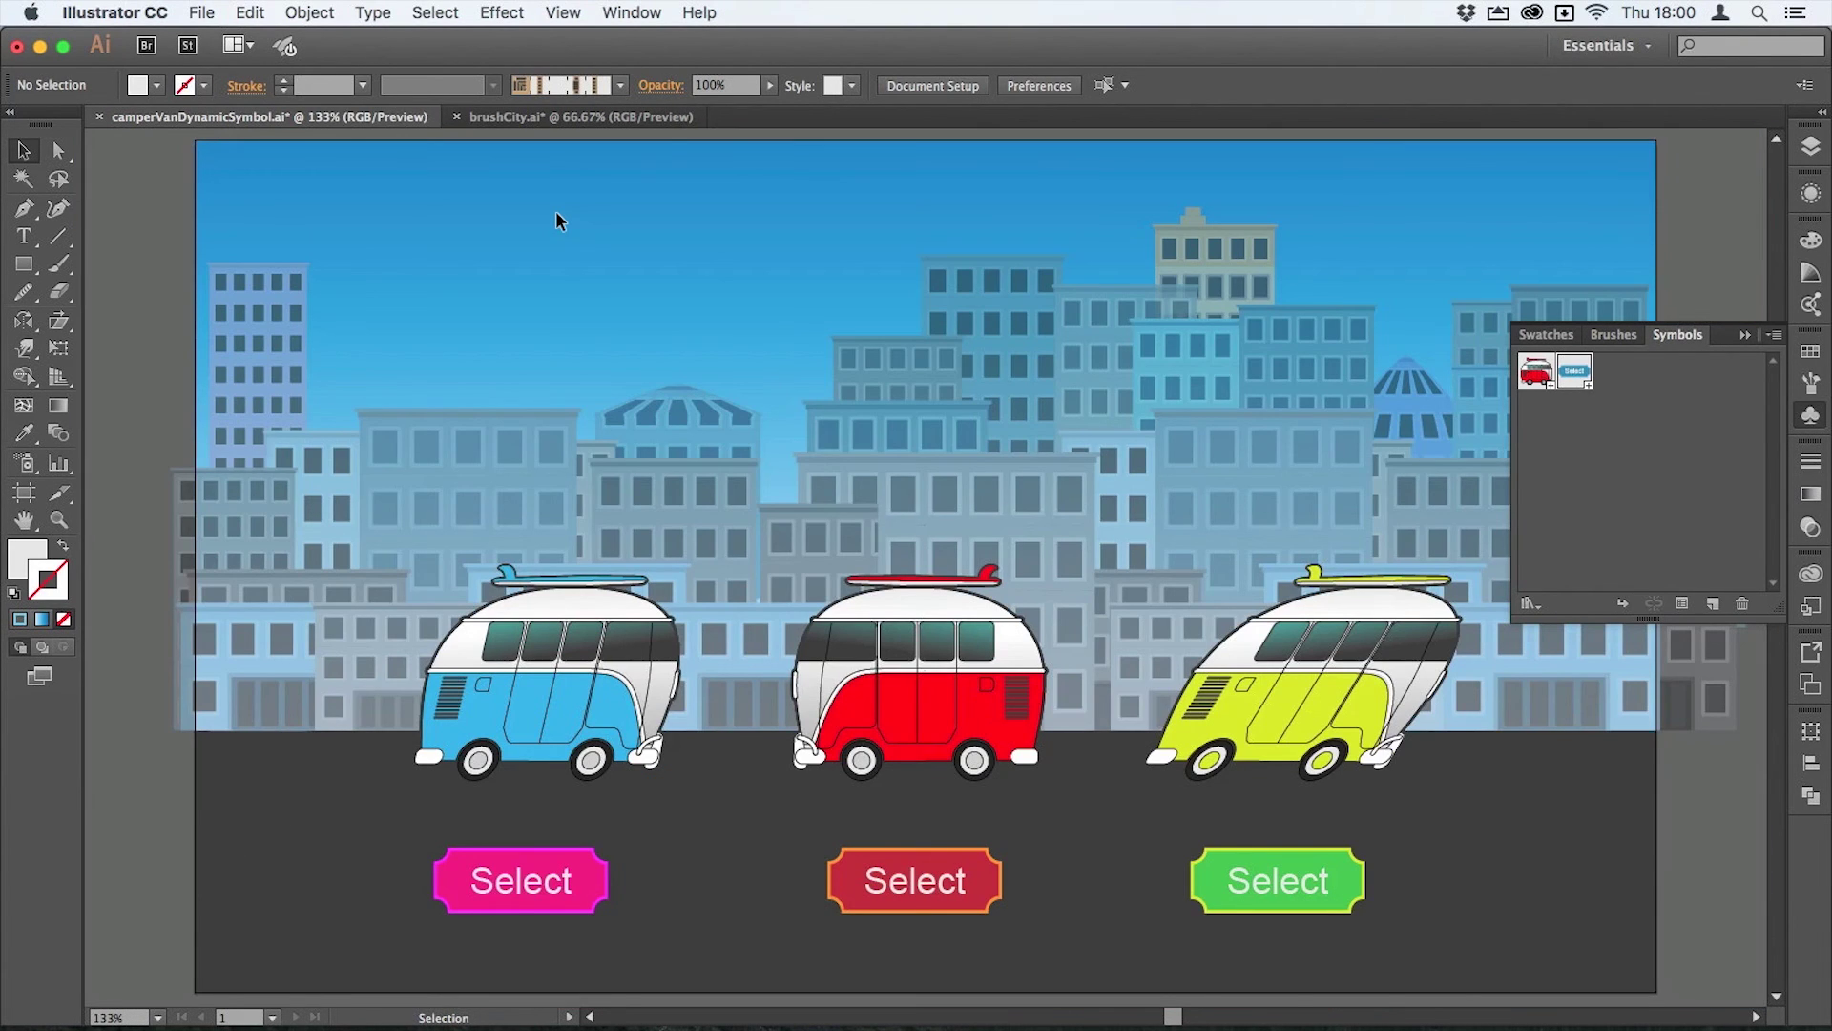